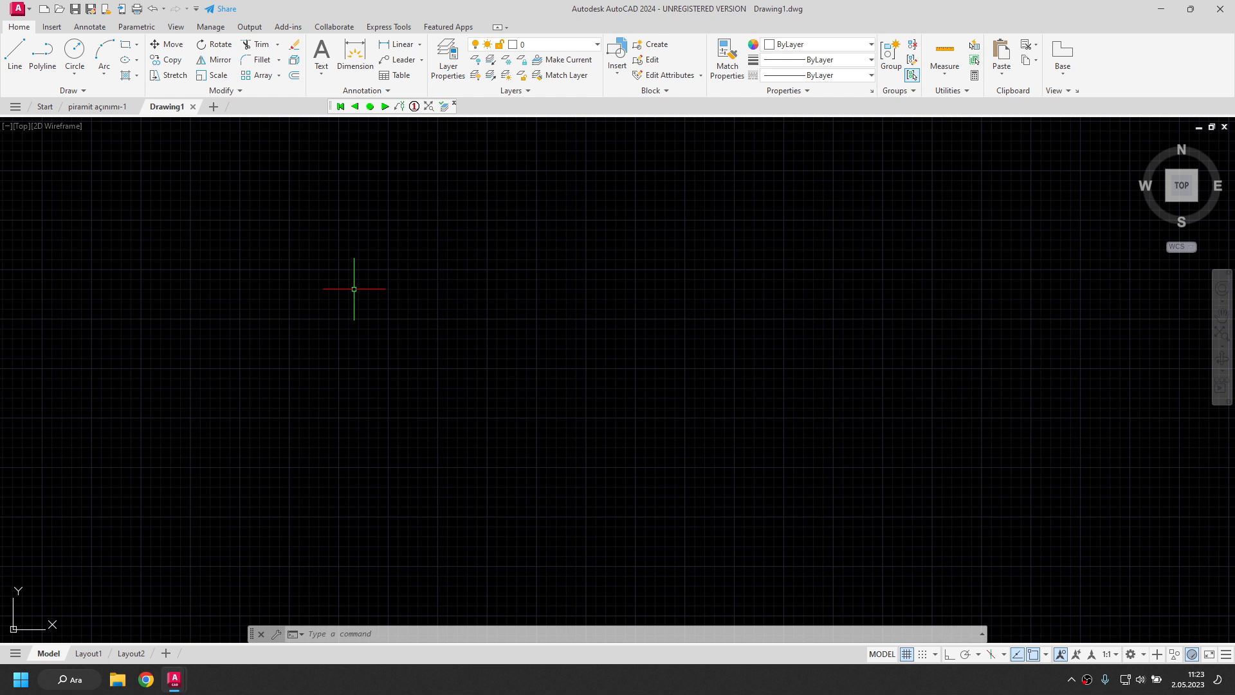
Step: Switch the model view to the home isometric orientation and apply the Conceptual visual style
{"action": "mouse_move", "coordinate": [1143, 146]}
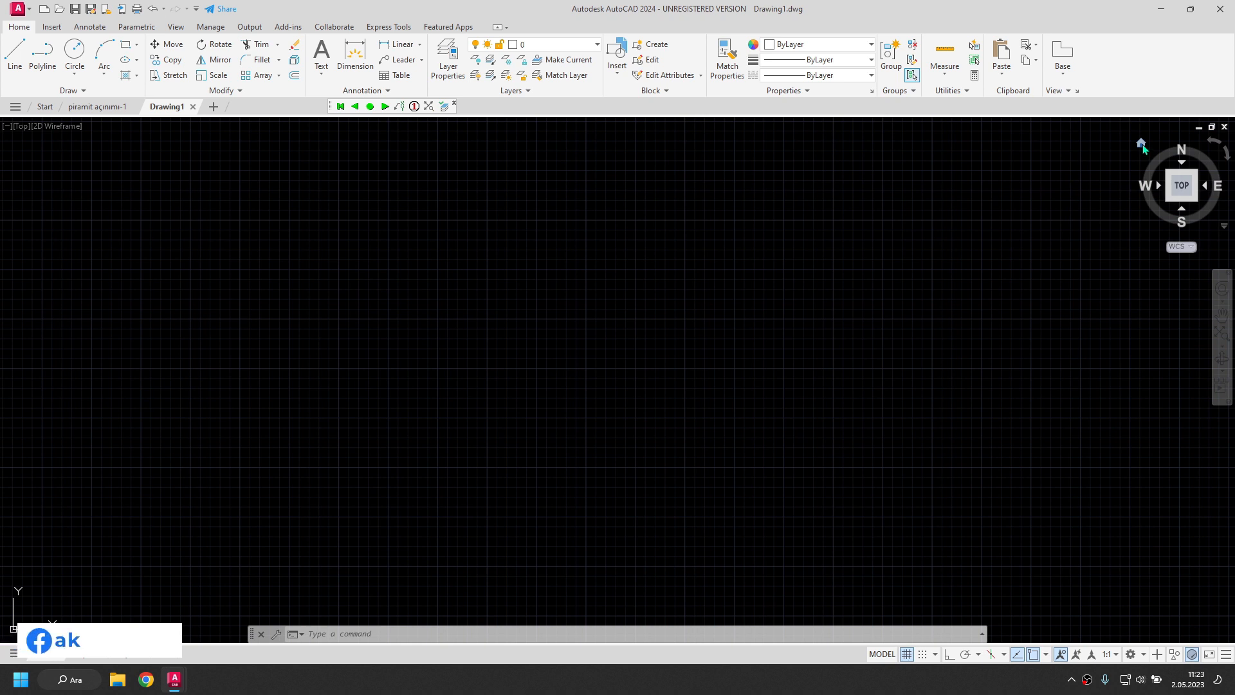
{"action": "left_click", "coordinate": [1142, 145]}
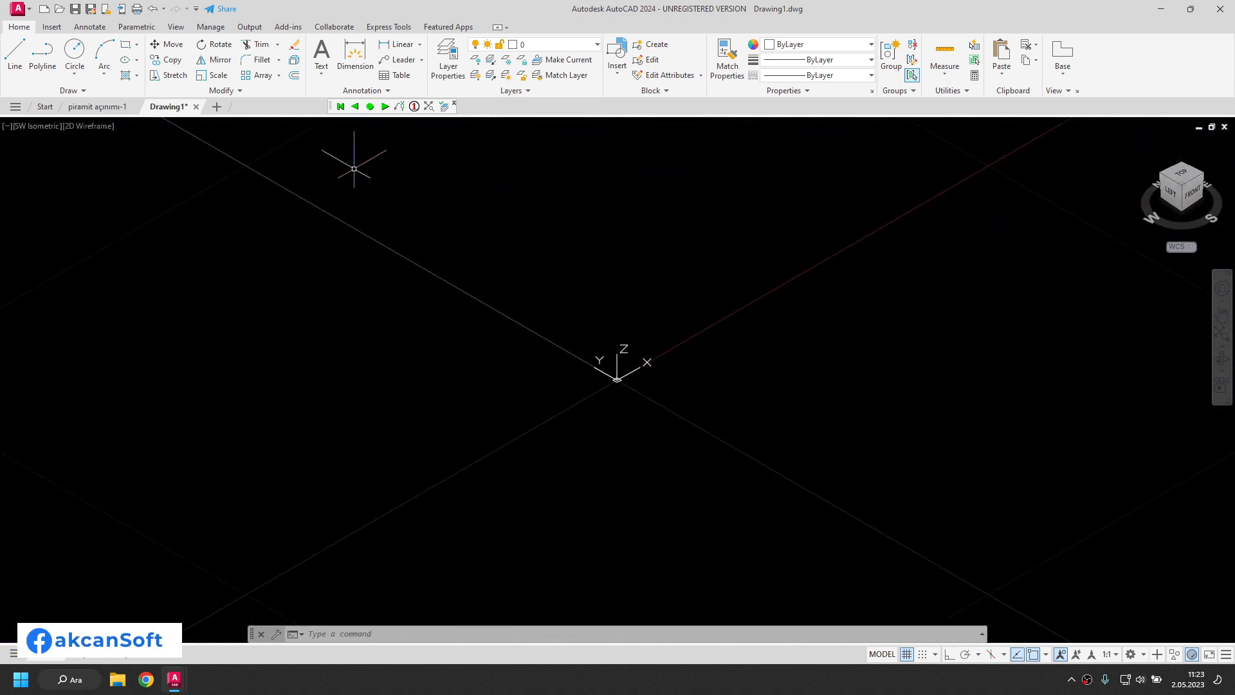
{"action": "left_click", "coordinate": [88, 126]}
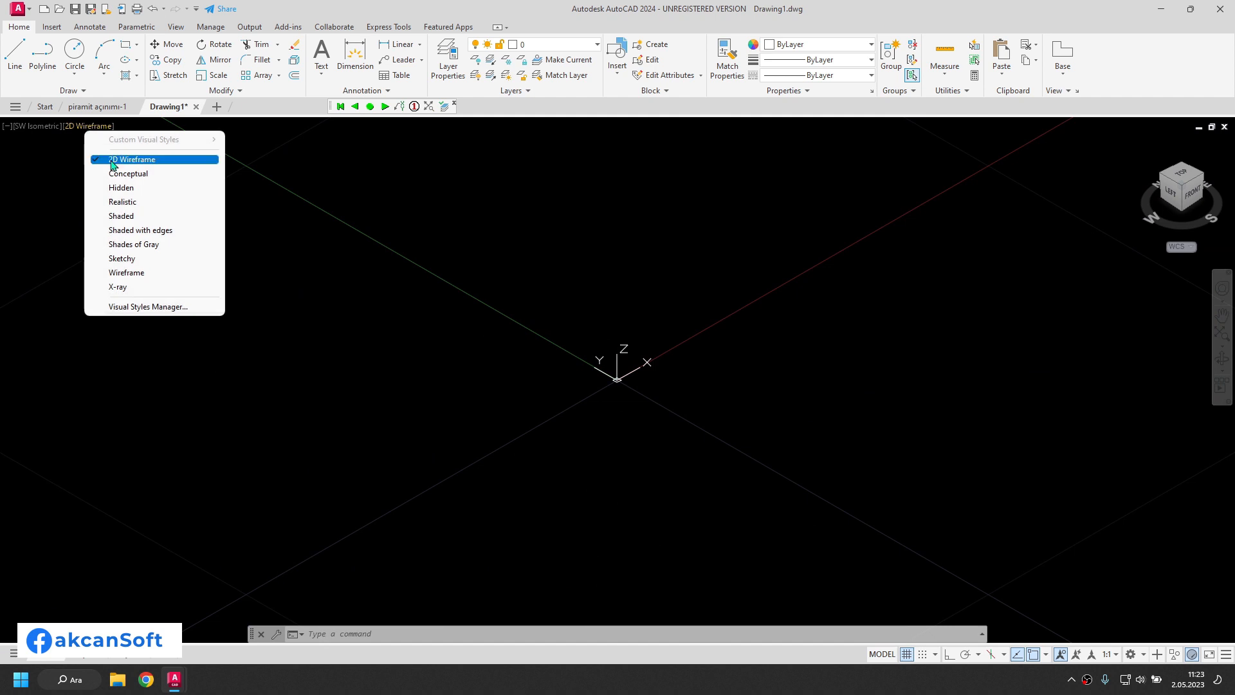
{"action": "left_click", "coordinate": [165, 177]}
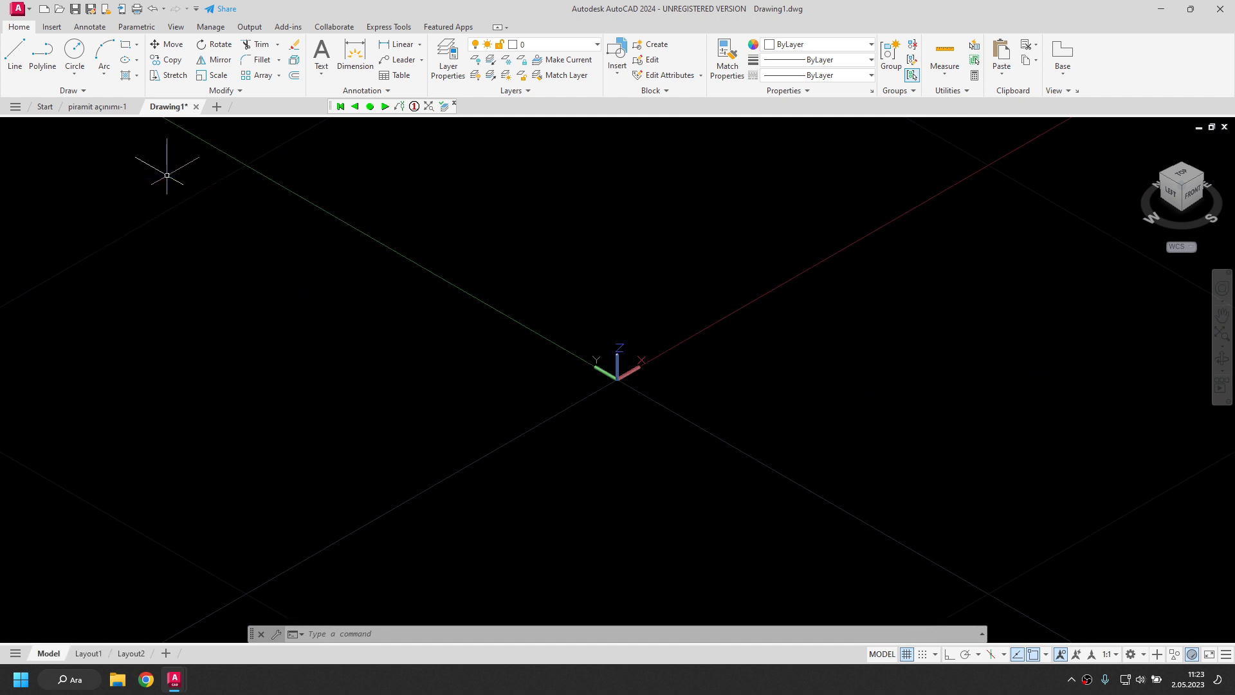
Step: Change the workspace to 3D Modeling and close the Activity Insights palette
{"action": "left_click", "coordinate": [1144, 655]}
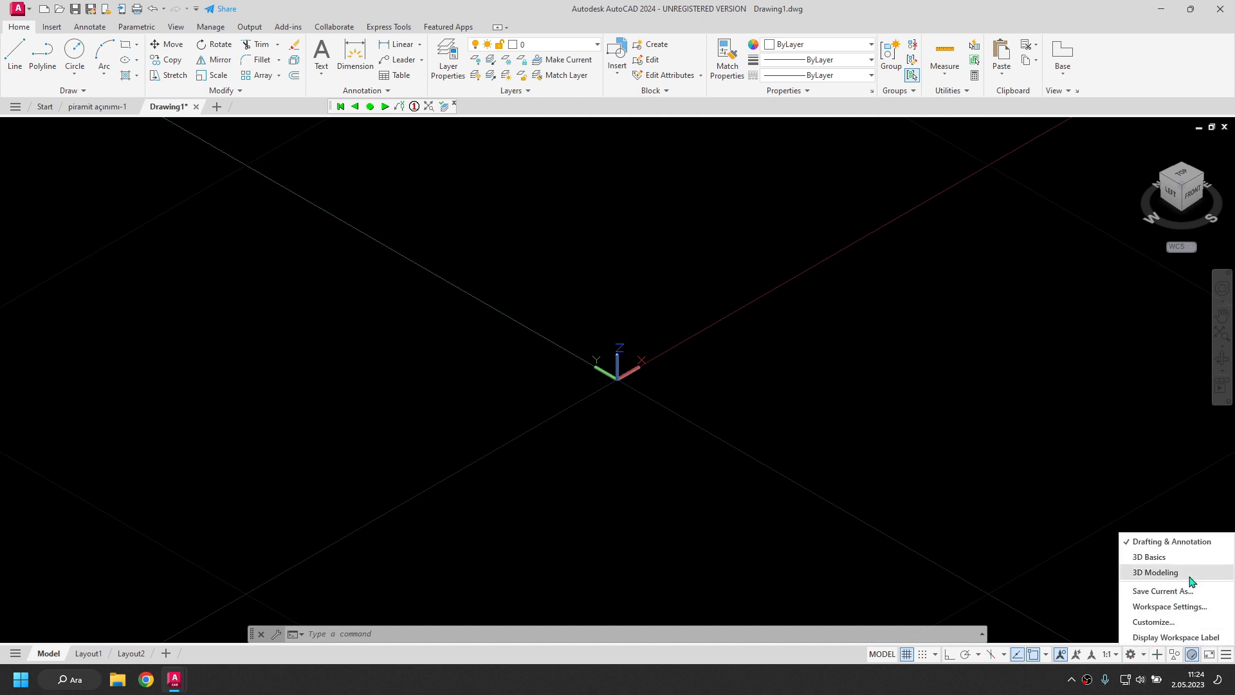
{"action": "left_click", "coordinate": [1156, 572]}
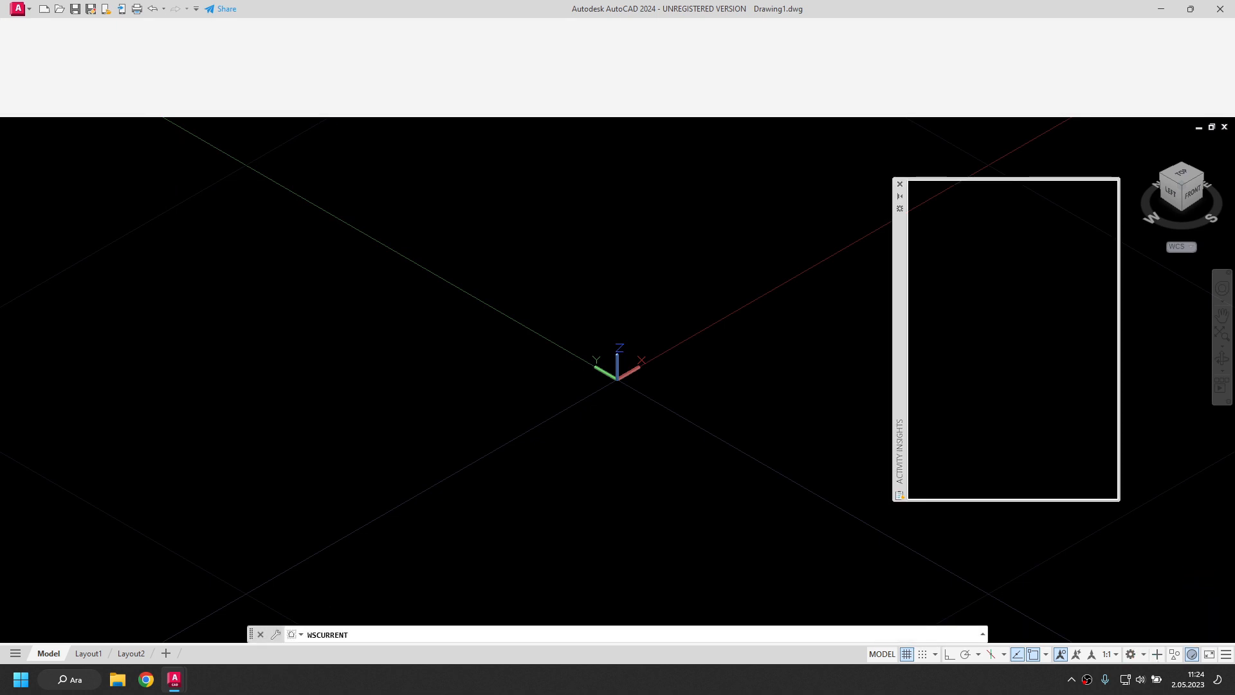
{"action": "left_click", "coordinate": [900, 184]}
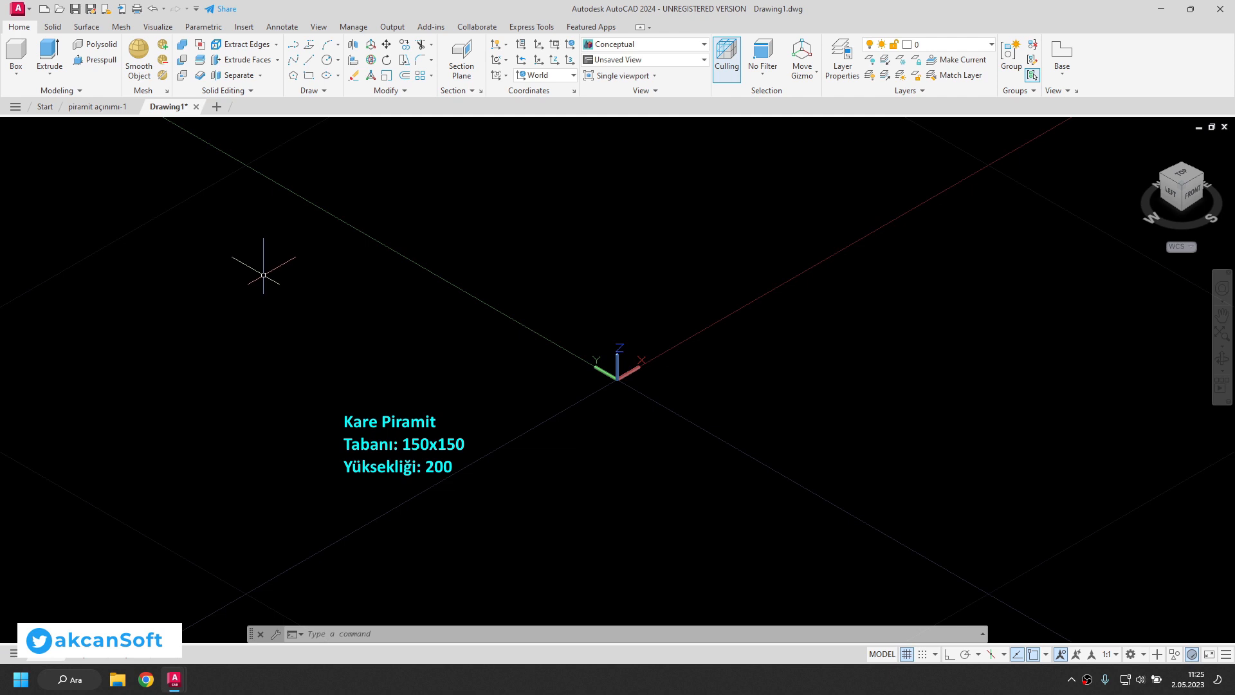
Step: Review the square pyramid's dimensions in the piramit açınımı-1 drawing, and return to Drawing1
{"action": "left_click", "coordinate": [97, 106]}
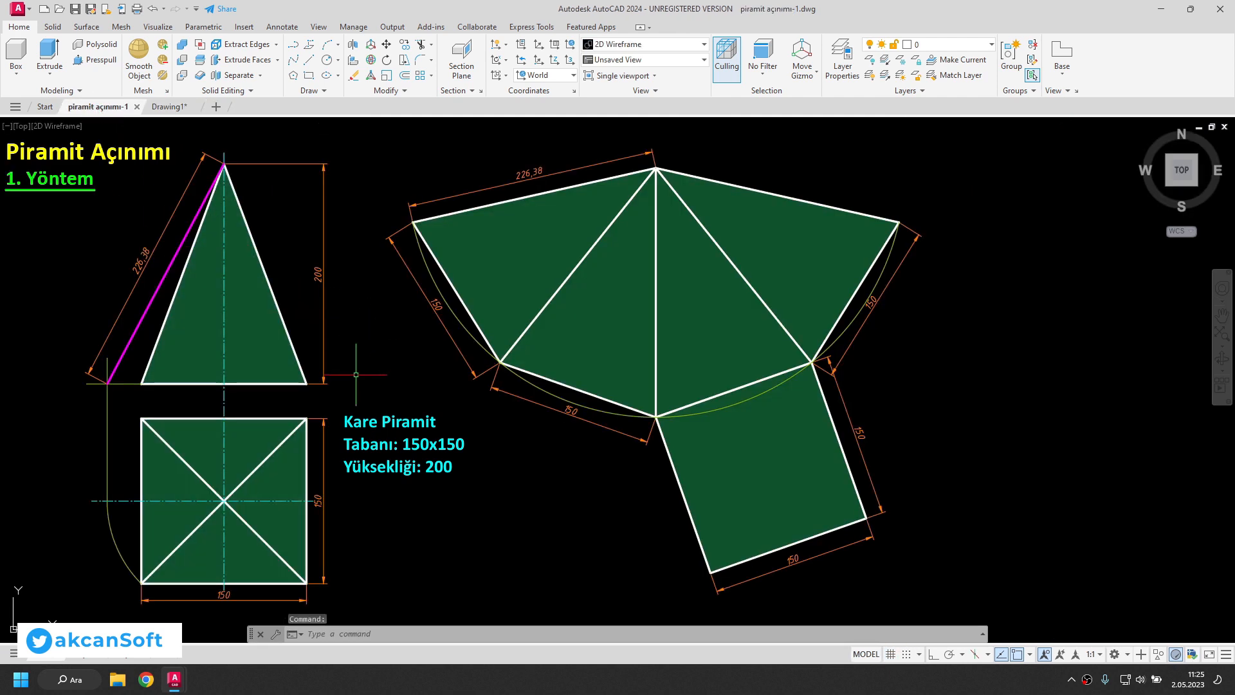
{"action": "left_click", "coordinate": [169, 106]}
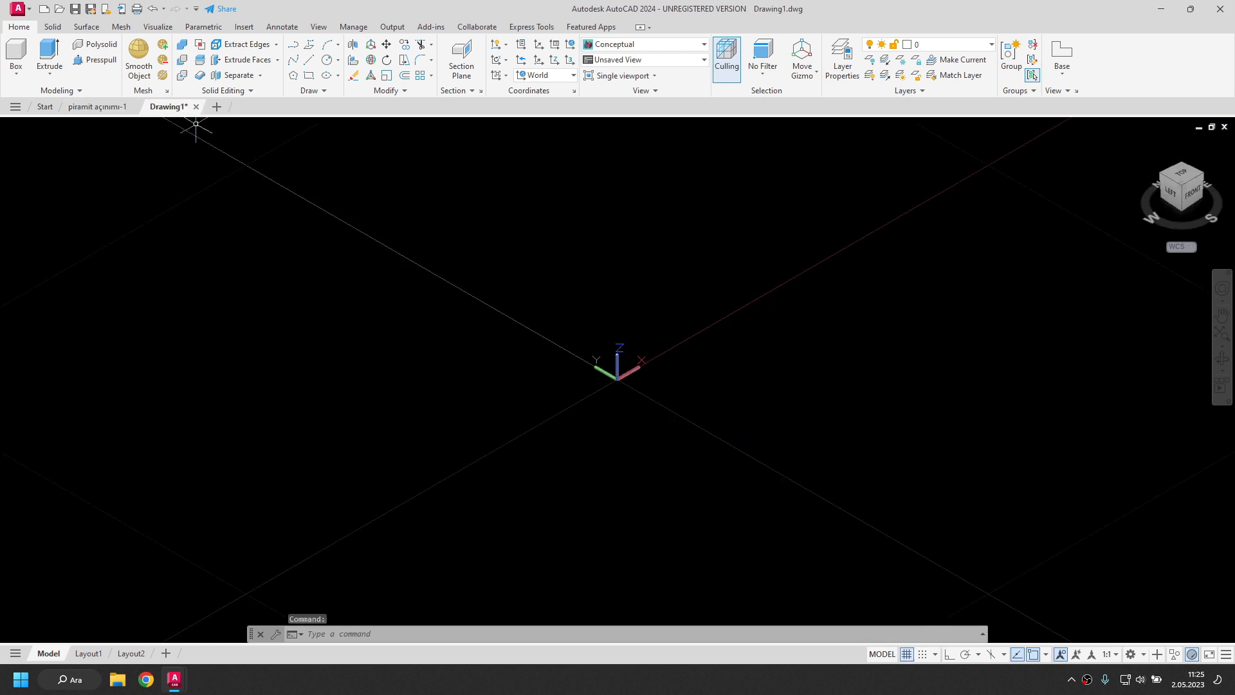
Step: Create a four-sided pyramid solid centred at 0,0 with a base radius of 75, using Ortho mode, and a height of 200
{"action": "left_click", "coordinate": [19, 80]}
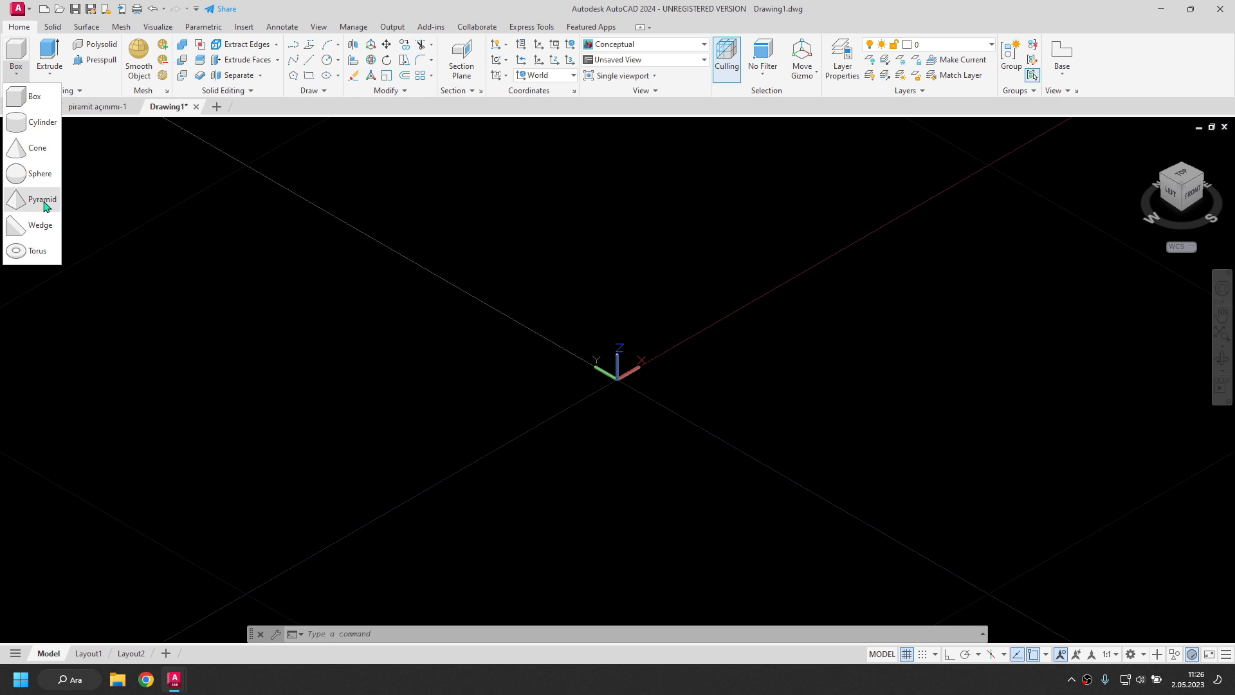
{"action": "left_click", "coordinate": [42, 202]}
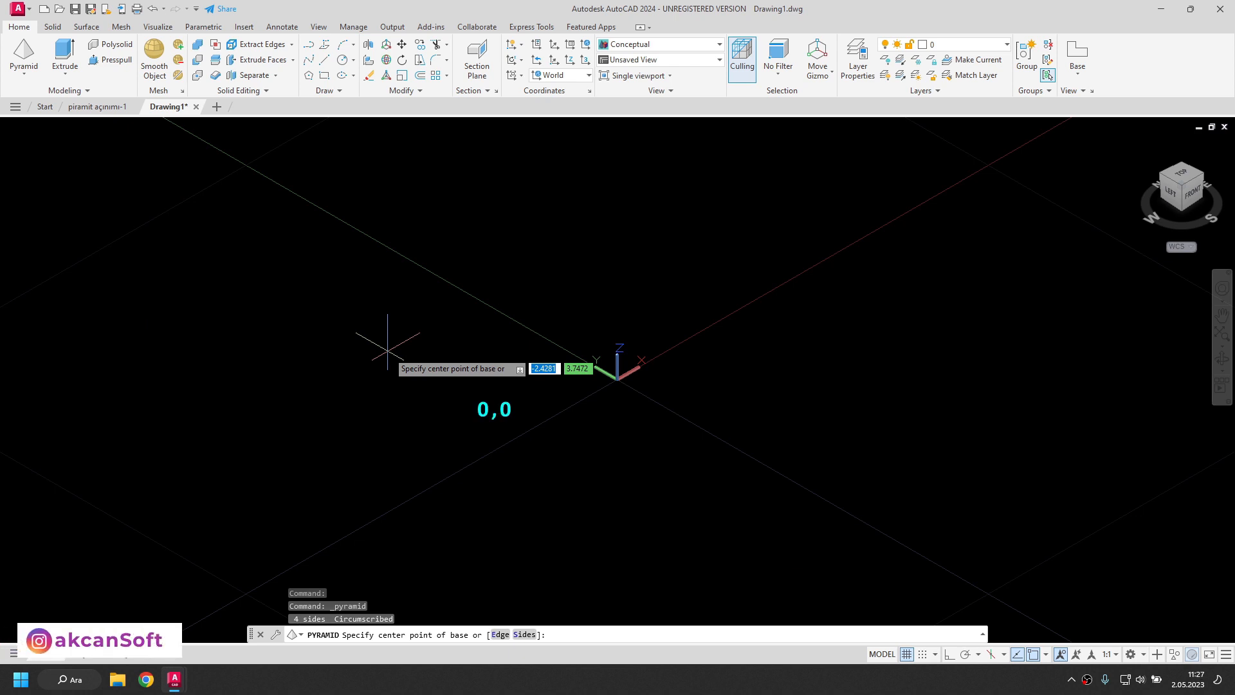
{"action": "type", "text": "0,0"}
{"action": "key", "text": "Return"}
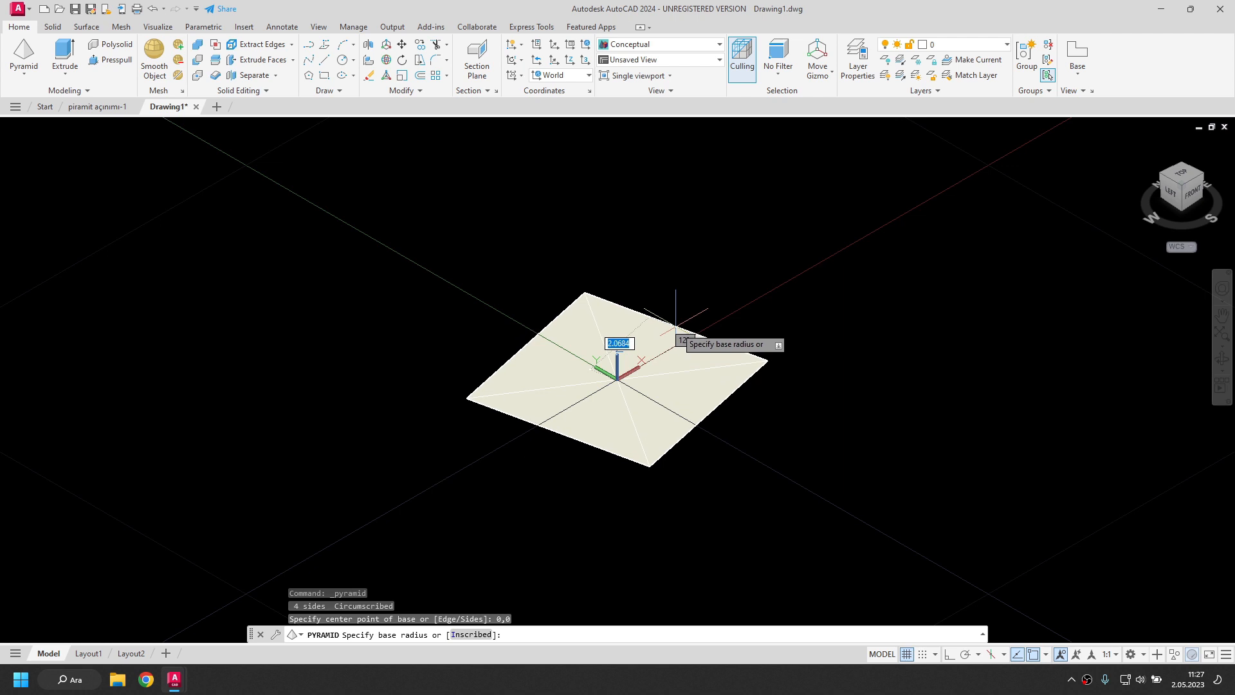
{"action": "key", "text": "F8"}
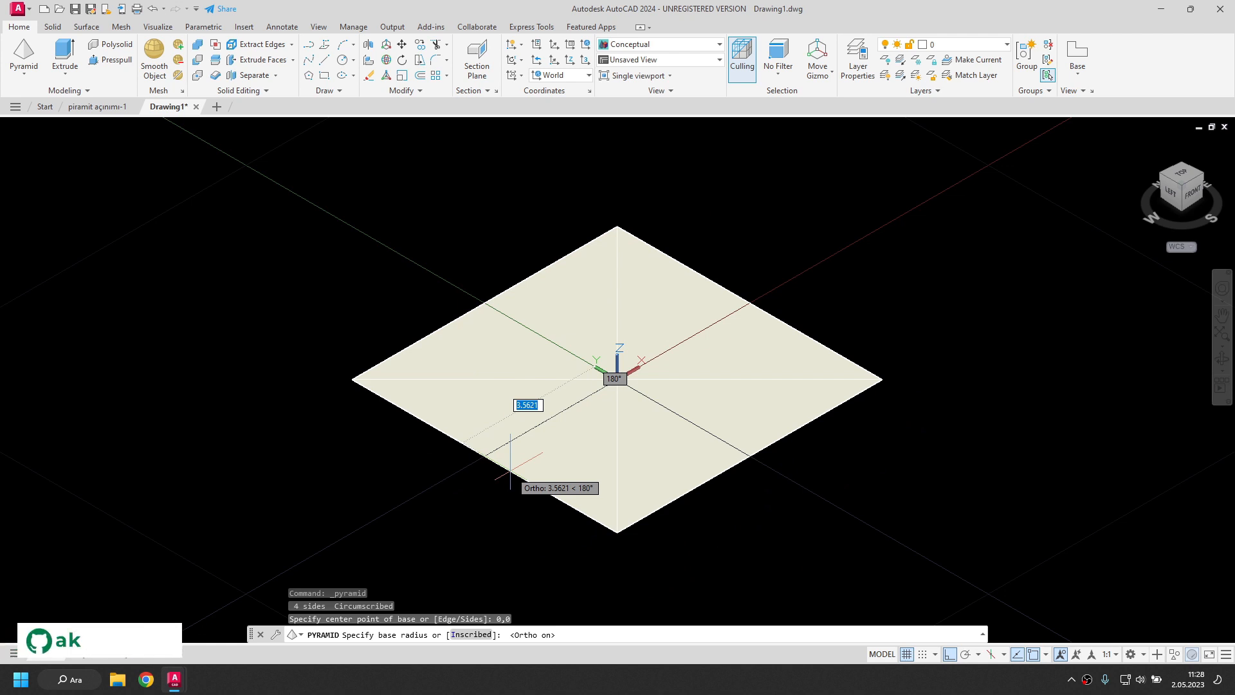
{"action": "type", "text": "75"}
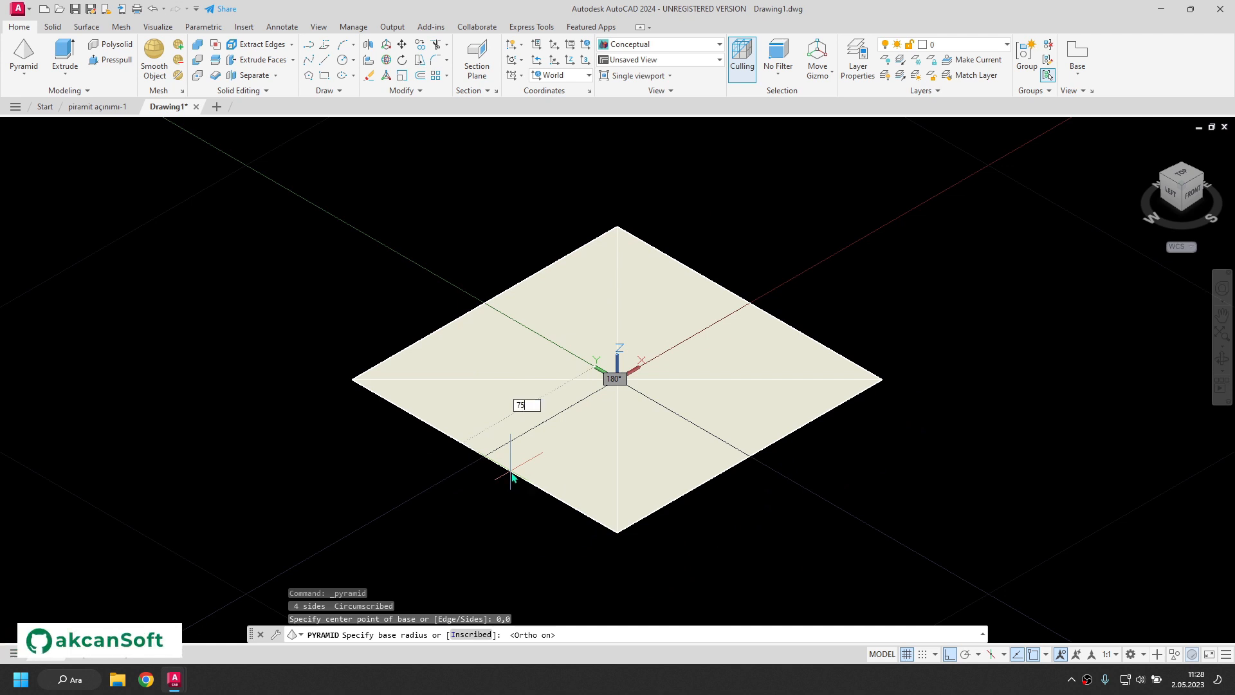
{"action": "key", "text": "Return"}
{"action": "scroll", "coordinate": [513, 450], "scroll_direction": "down", "scroll_amount": 5}
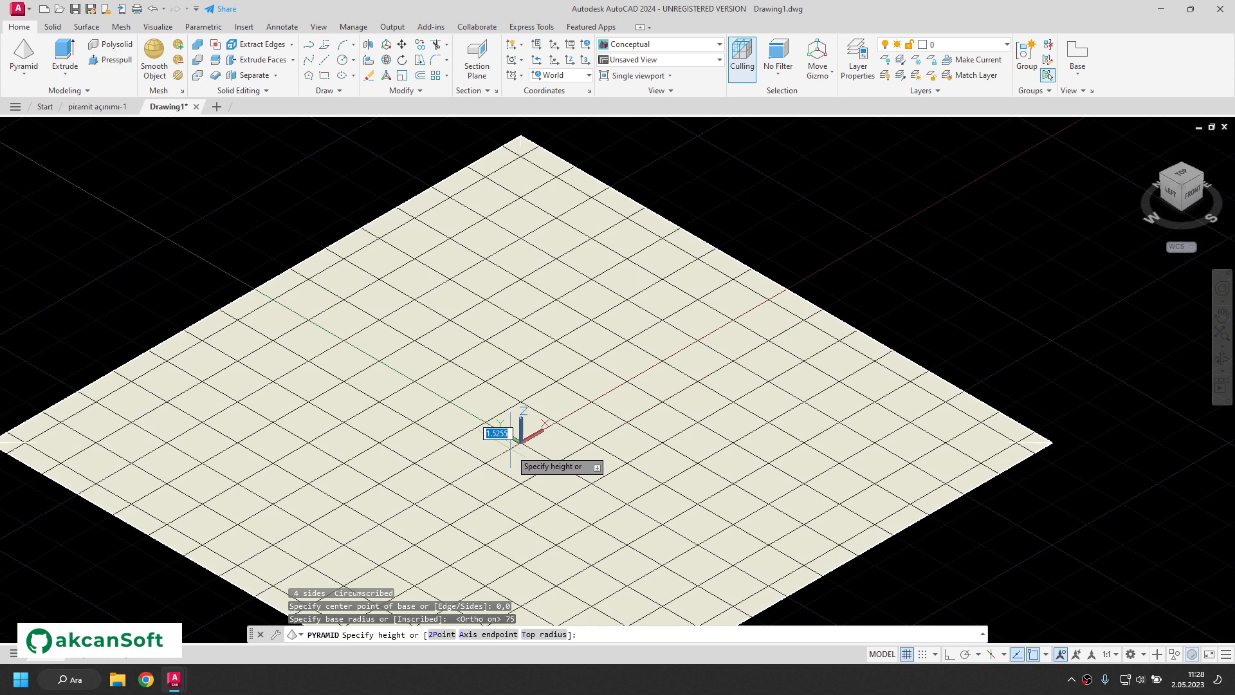
{"action": "middle_click_drag", "start_coordinate": [513, 452], "coordinate": [508, 373], "text": "shift"}
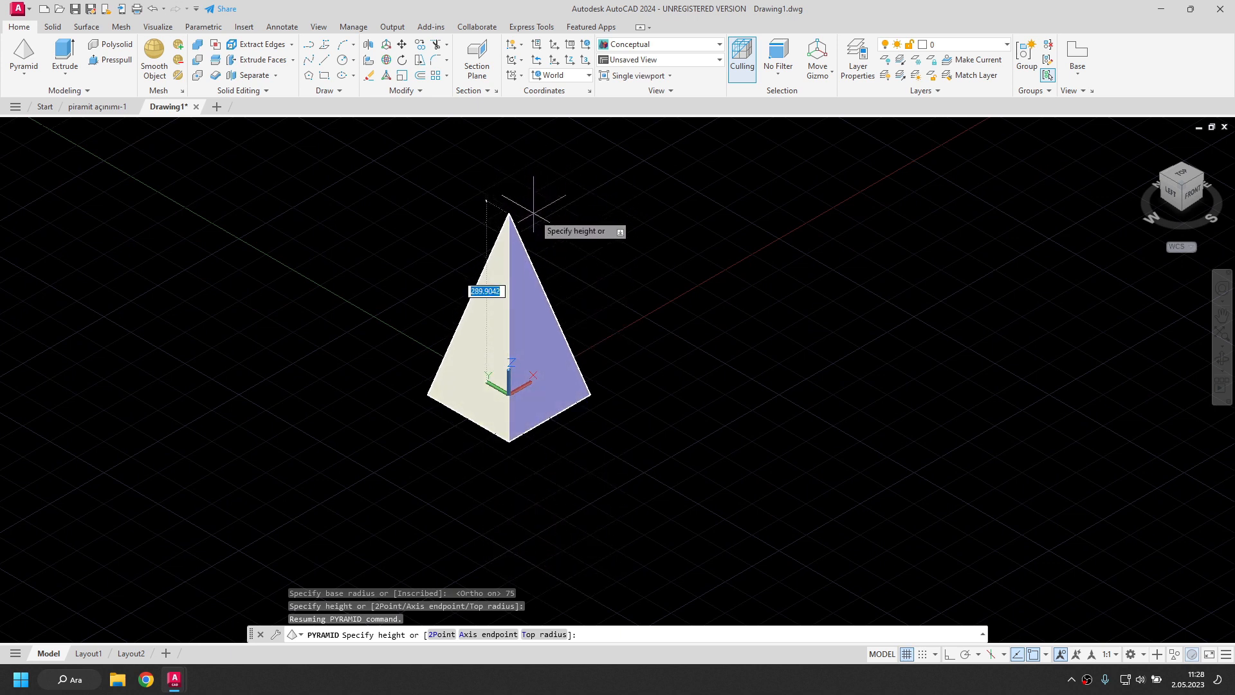
{"action": "type", "text": "200"}
{"action": "key", "text": "Return"}
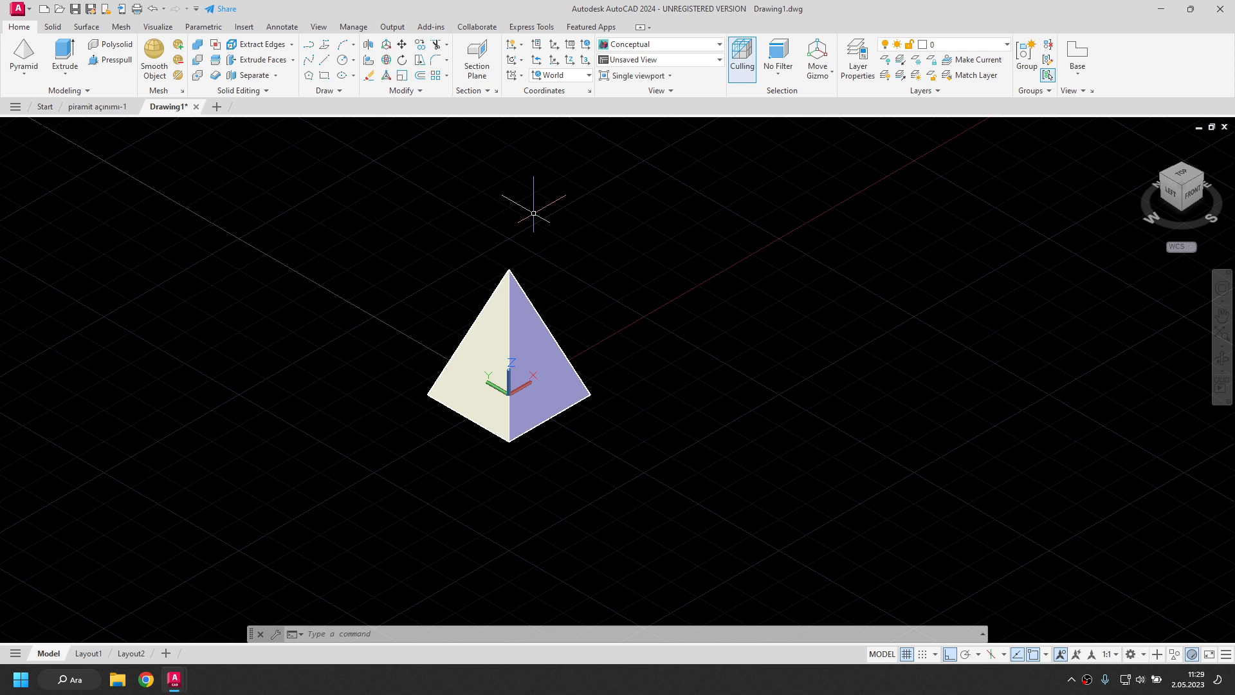
Step: Create a six-sided pyramid beside the square one, with a base radius of 75 and a height of 200
{"action": "left_click", "coordinate": [24, 51]}
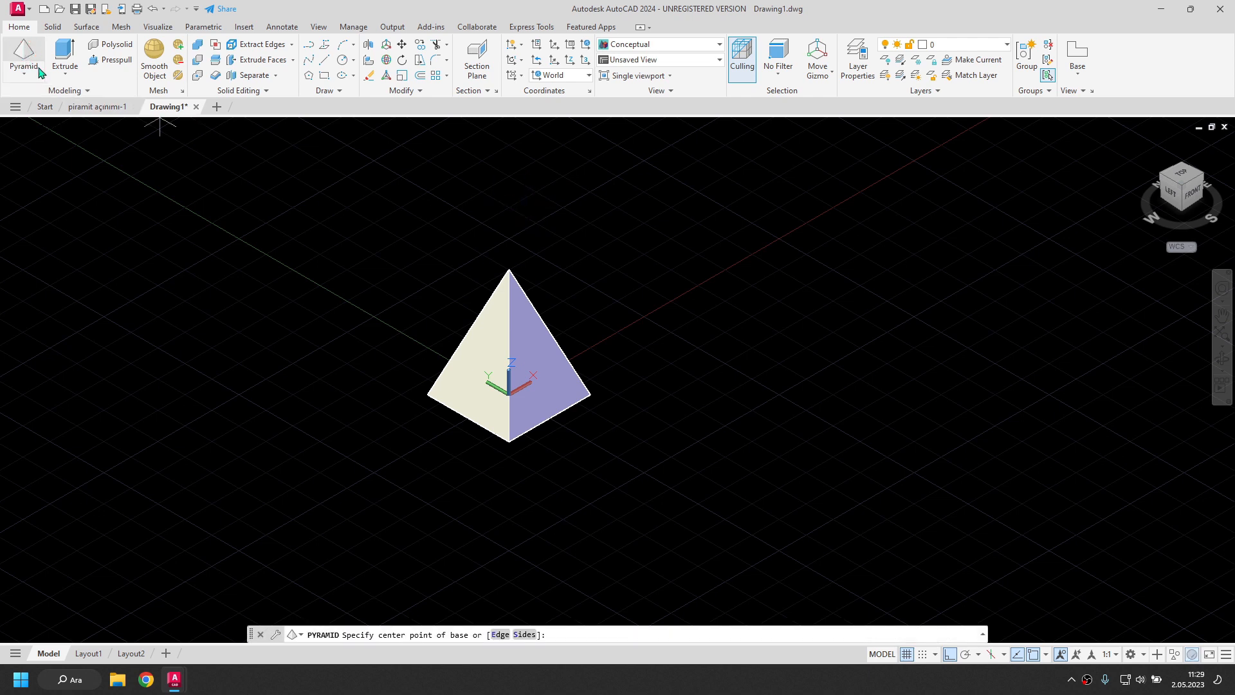
{"action": "left_click", "coordinate": [523, 635]}
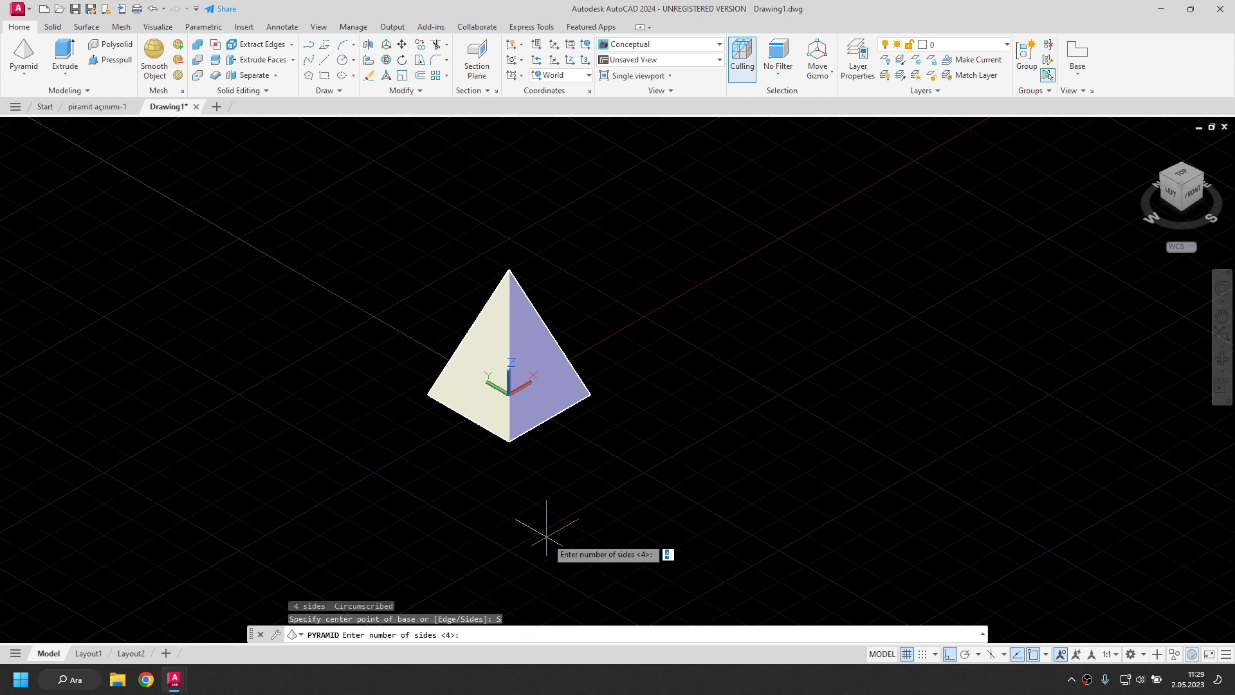
{"action": "type", "text": "6"}
{"action": "key", "text": "Return"}
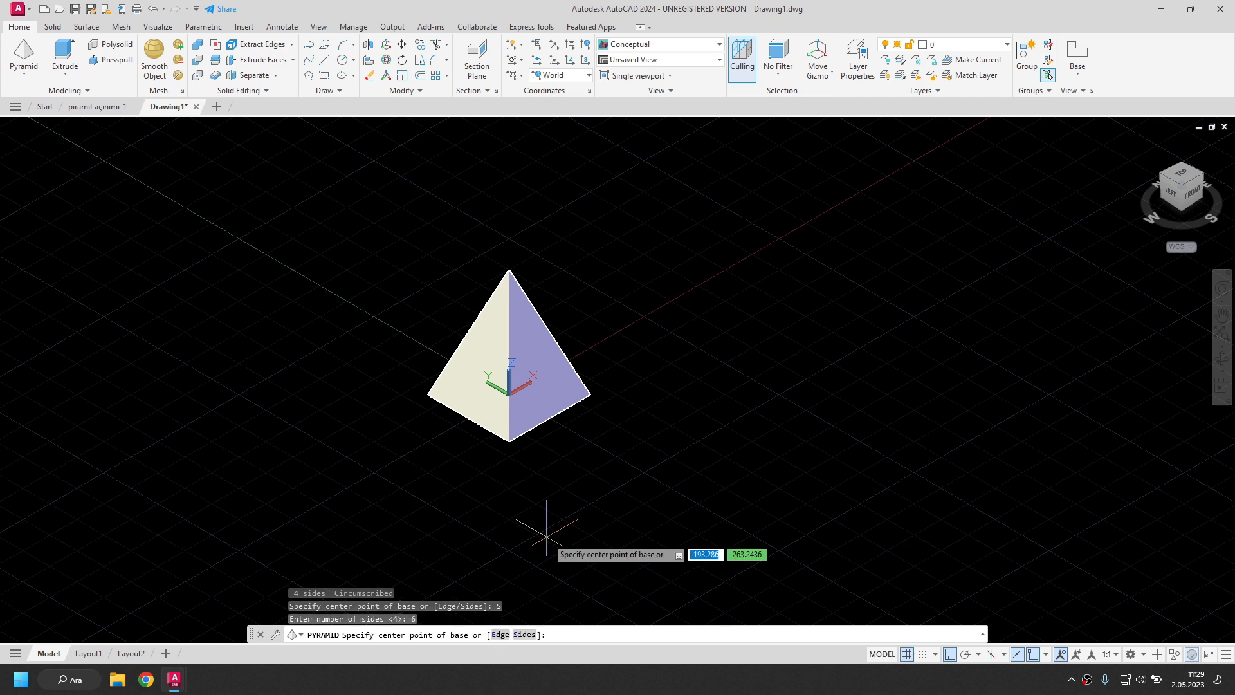
{"action": "left_click", "coordinate": [821, 372]}
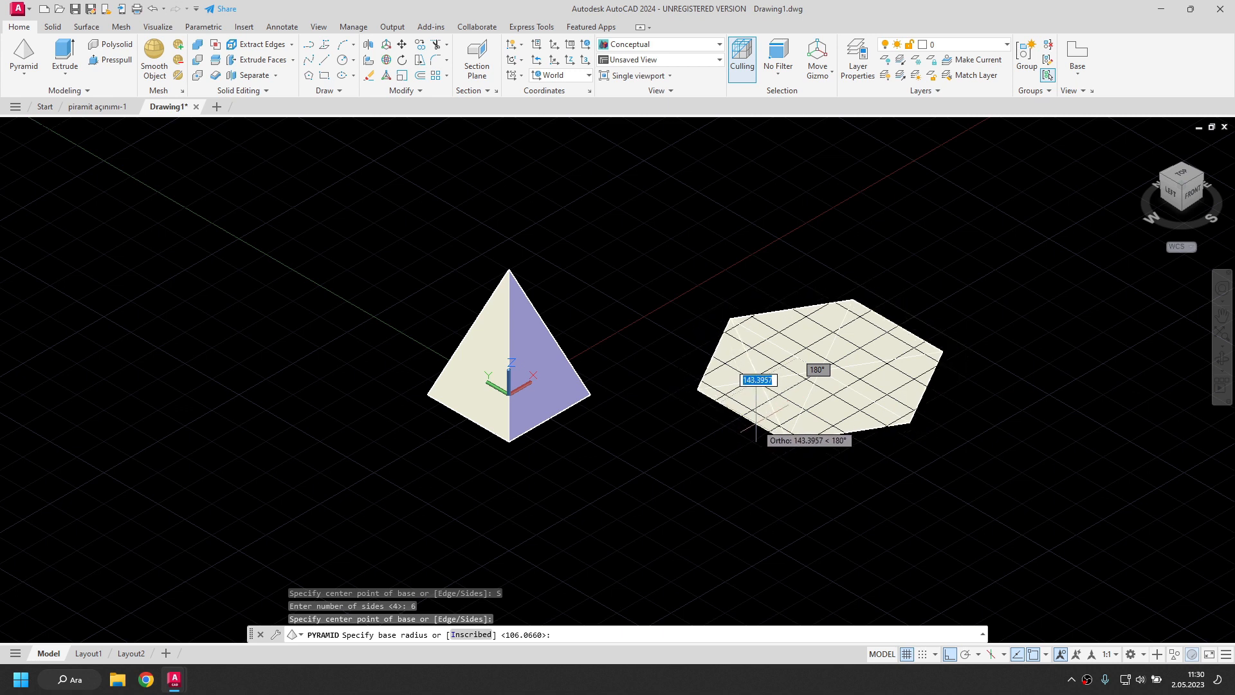
{"action": "type", "text": "75"}
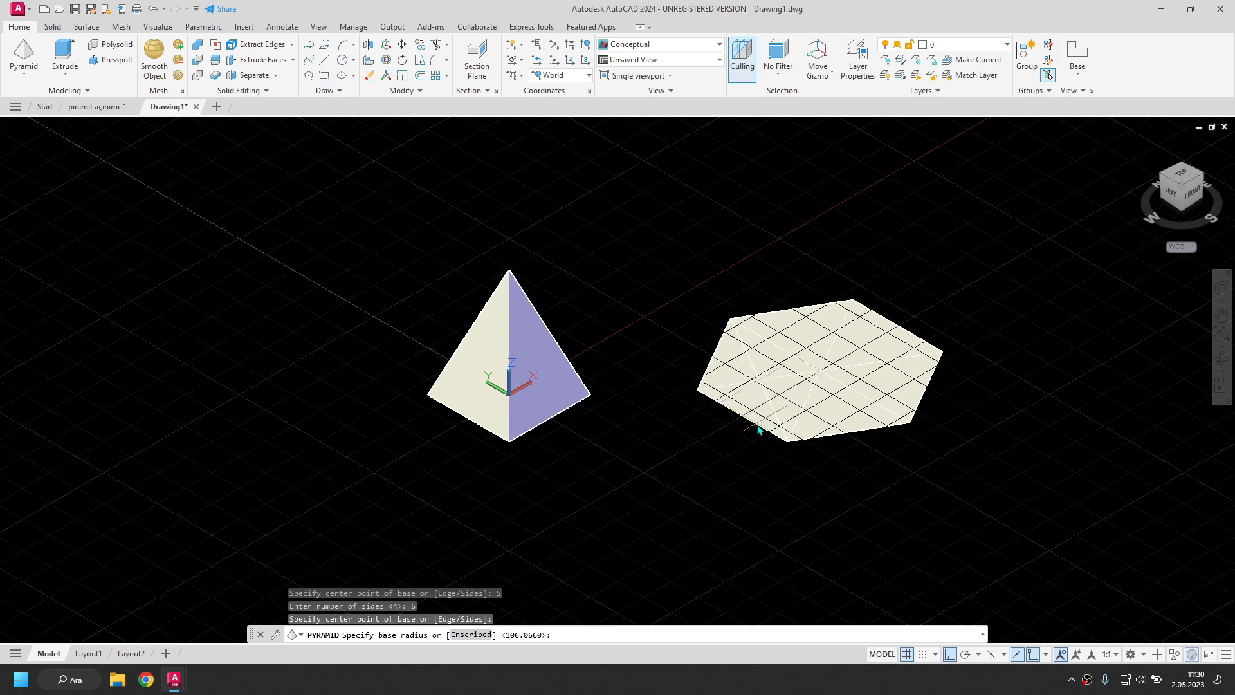
{"action": "key", "text": "Return"}
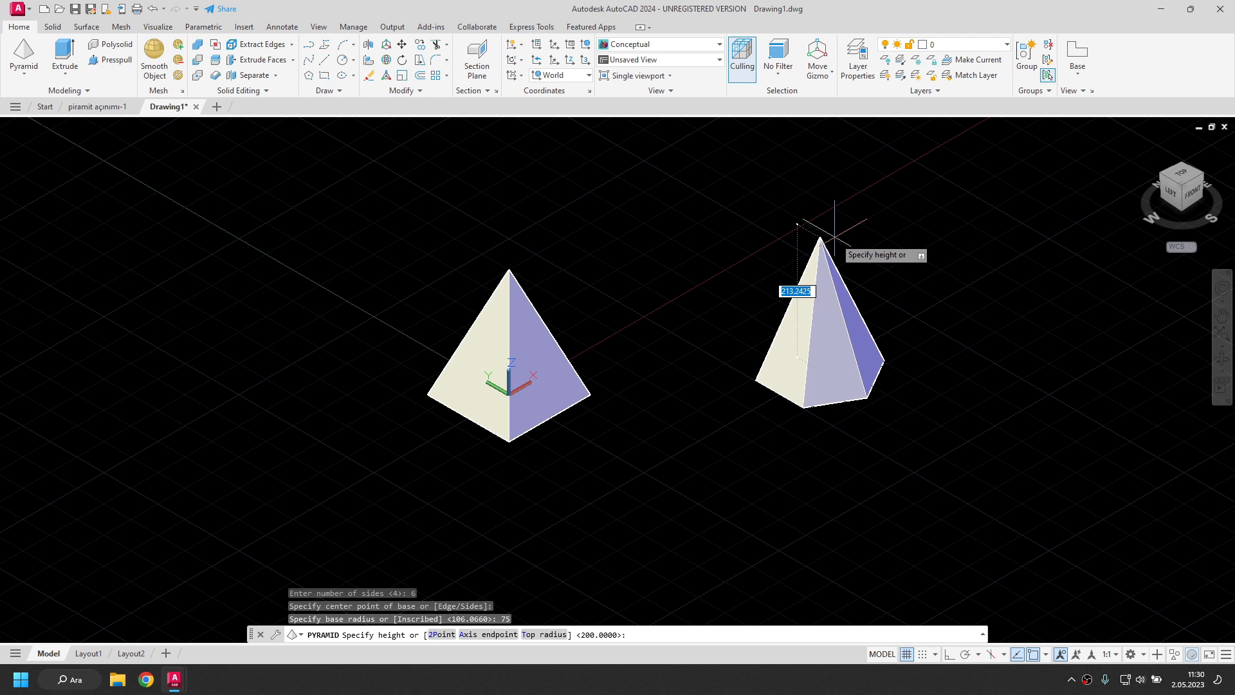
{"action": "type", "text": "200"}
{"action": "key", "text": "Return"}
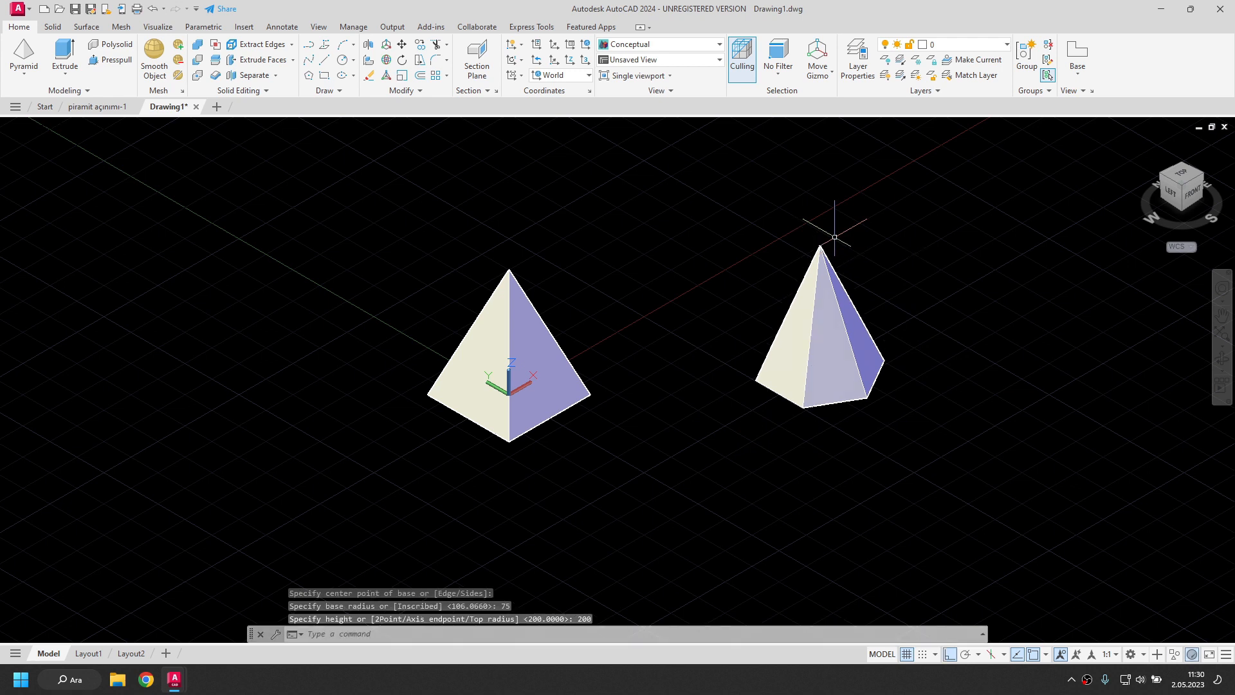
Step: Inspect both pyramids from another angle in the home view, and delete the six-sided pyramid
{"action": "middle_click_drag", "start_coordinate": [682, 385], "coordinate": [708, 361], "text": "shift"}
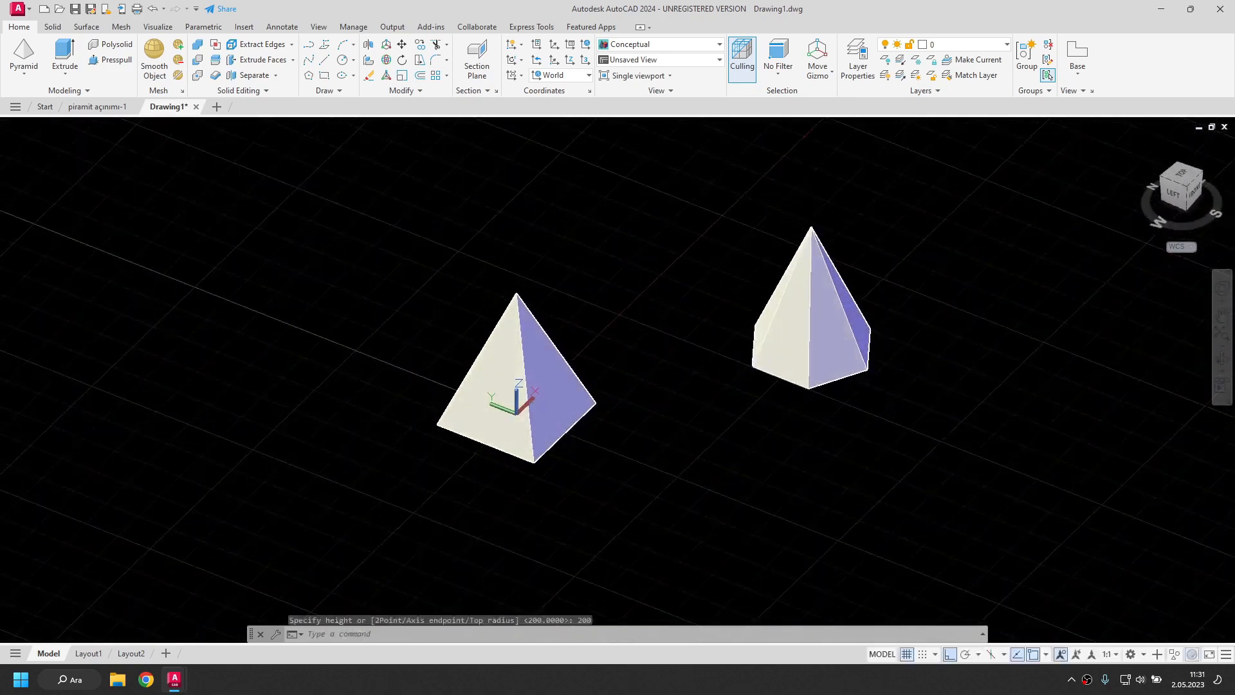
{"action": "left_click", "coordinate": [1139, 144]}
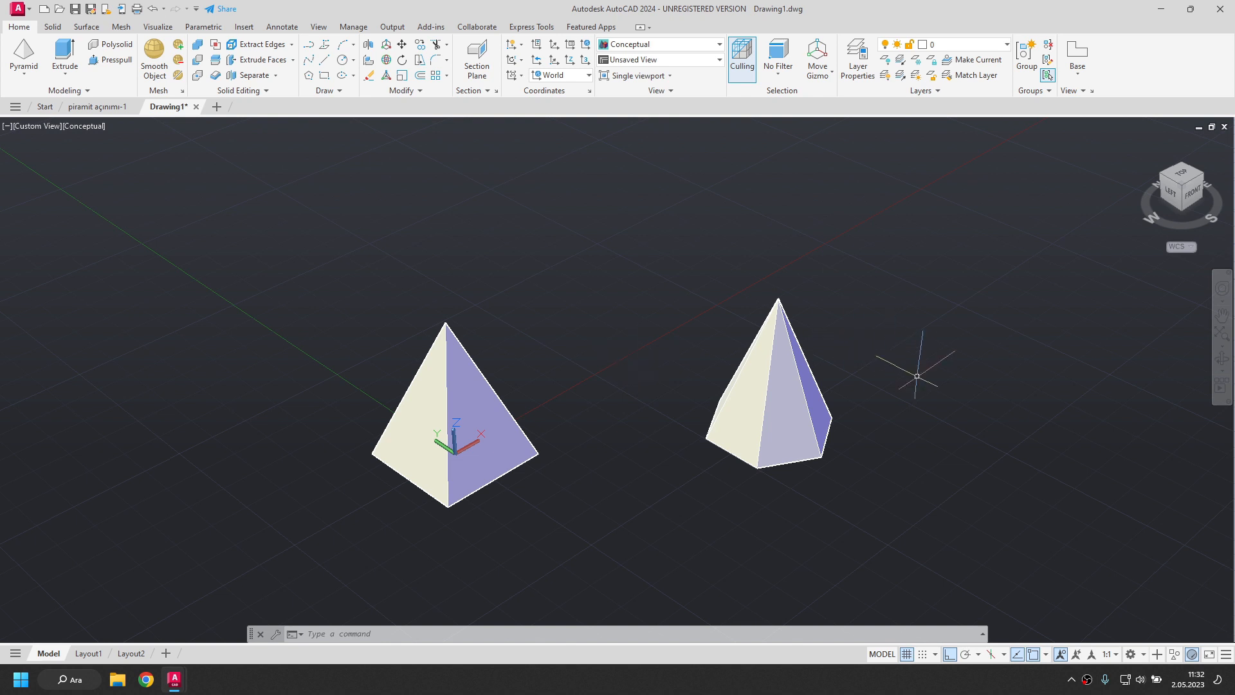
{"action": "left_click", "coordinate": [821, 407]}
{"action": "key", "text": "Delete"}
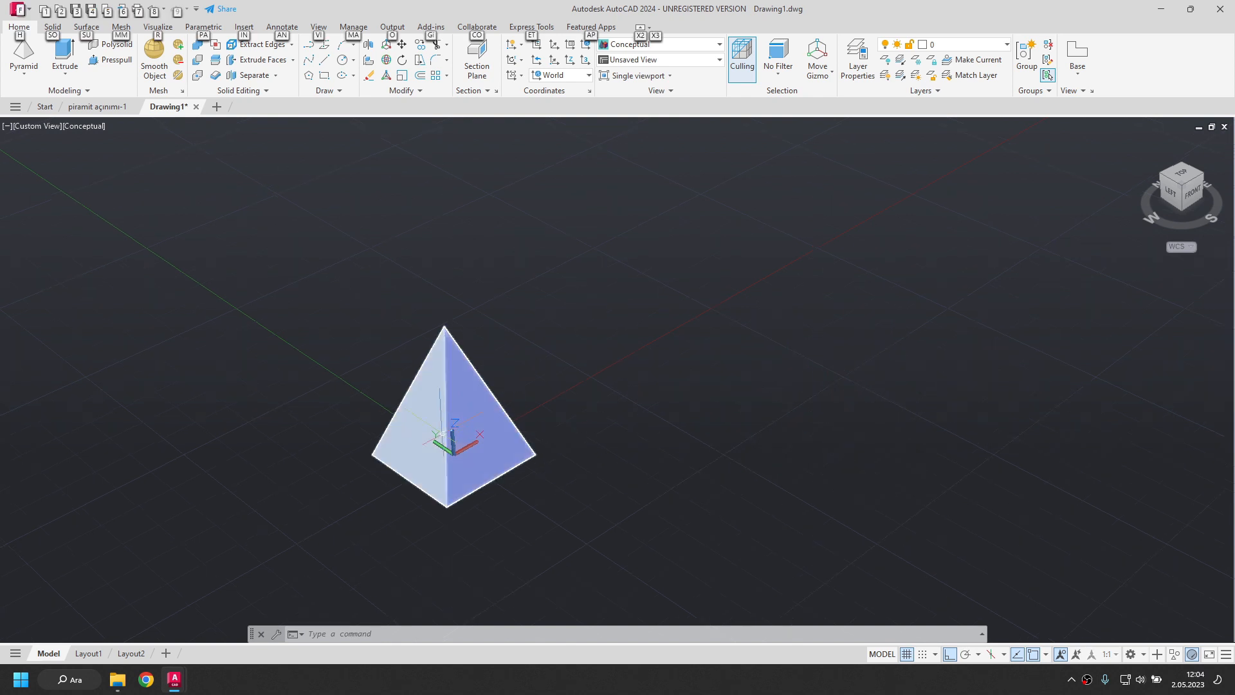
Step: Display the square pyramid's object properties and extend its base radius outward by 5 with the midpoint grip of a base edge
{"action": "left_click", "coordinate": [484, 417]}
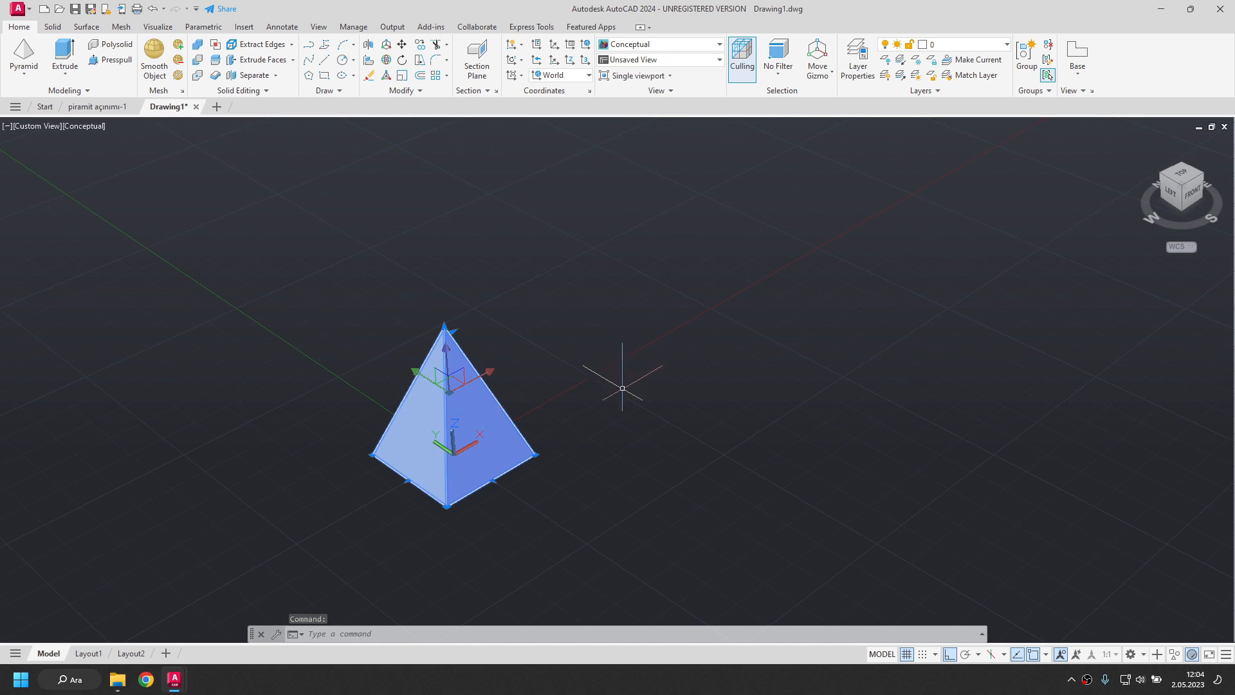
{"action": "key", "text": "ctrl+1"}
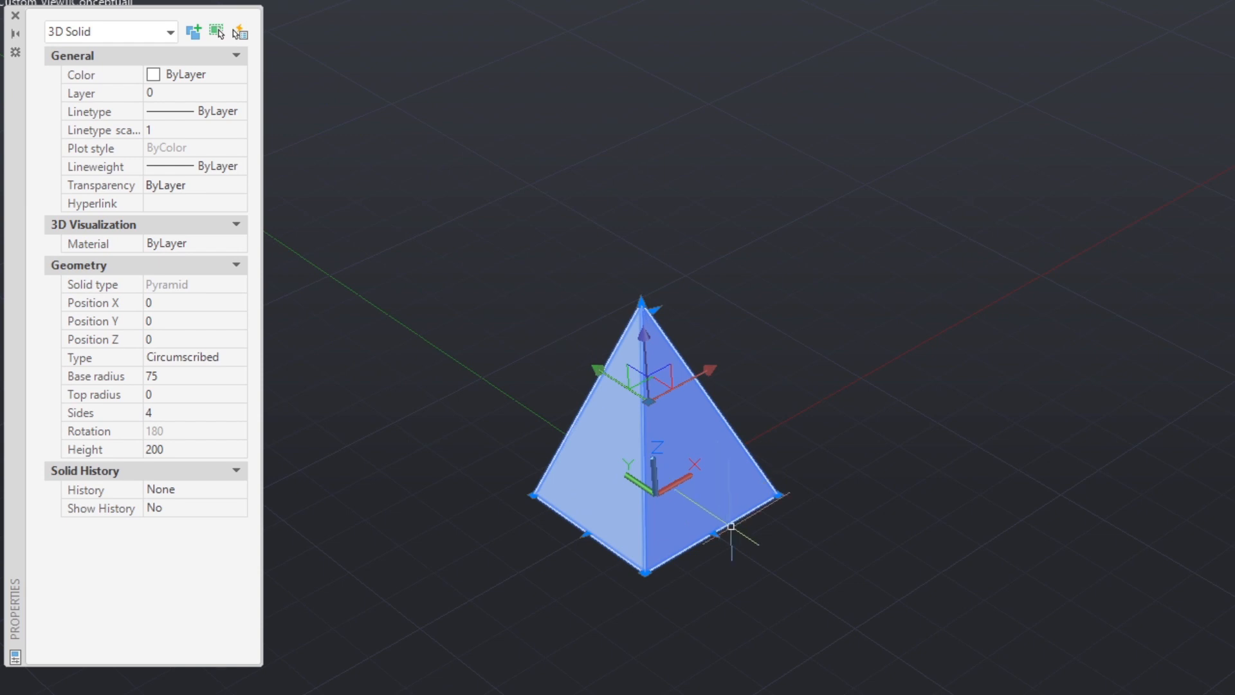
{"action": "scroll", "coordinate": [514, 483], "scroll_direction": "up", "scroll_amount": 2}
{"action": "middle_click_drag", "start_coordinate": [745, 519], "coordinate": [926, 450]}
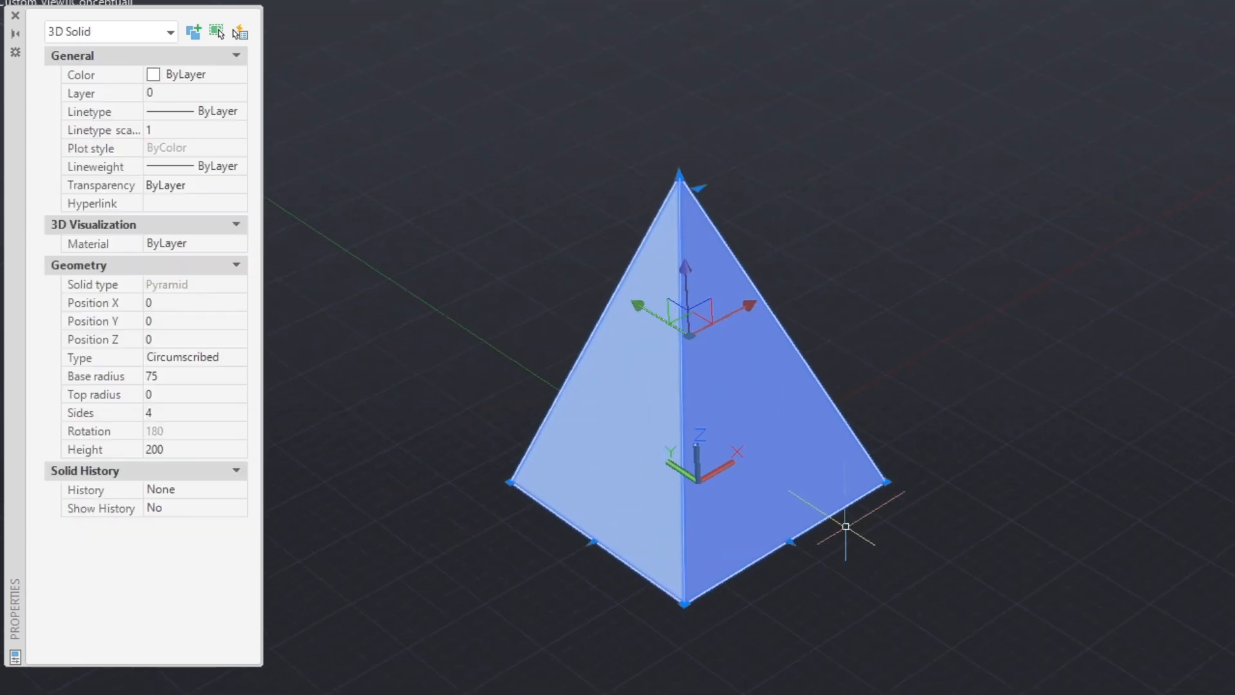
{"action": "middle_click_drag", "start_coordinate": [847, 512], "coordinate": [927, 444]}
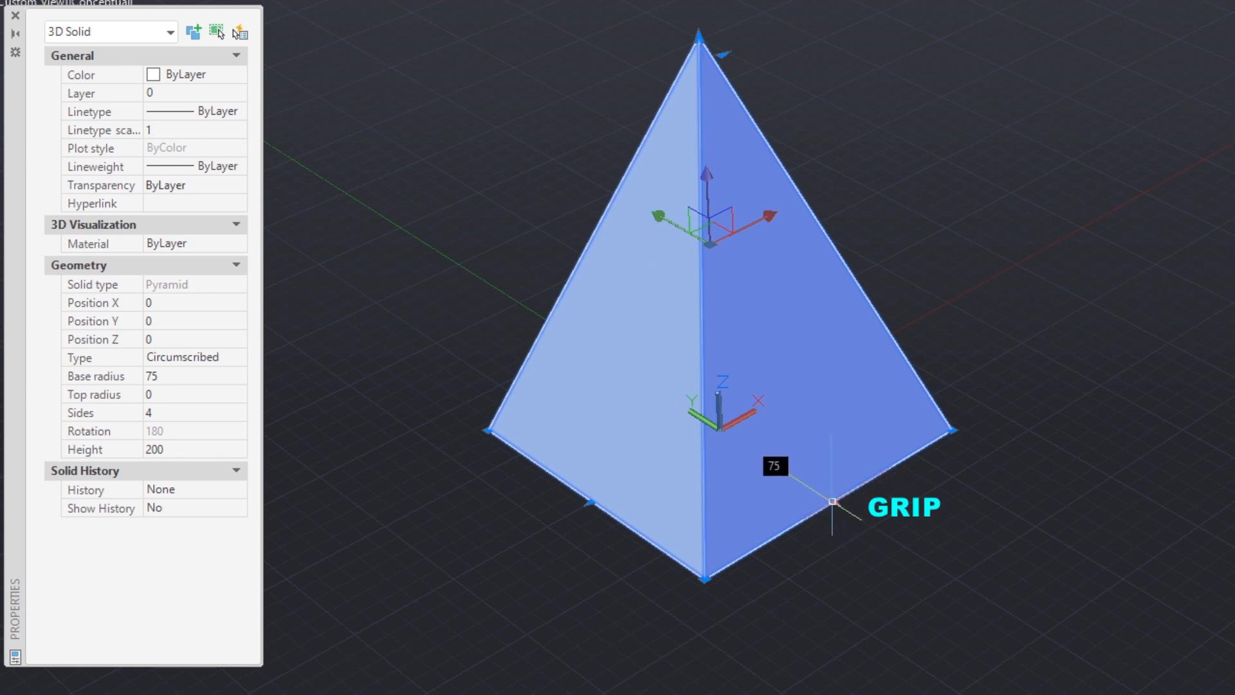
{"action": "left_click", "coordinate": [832, 501]}
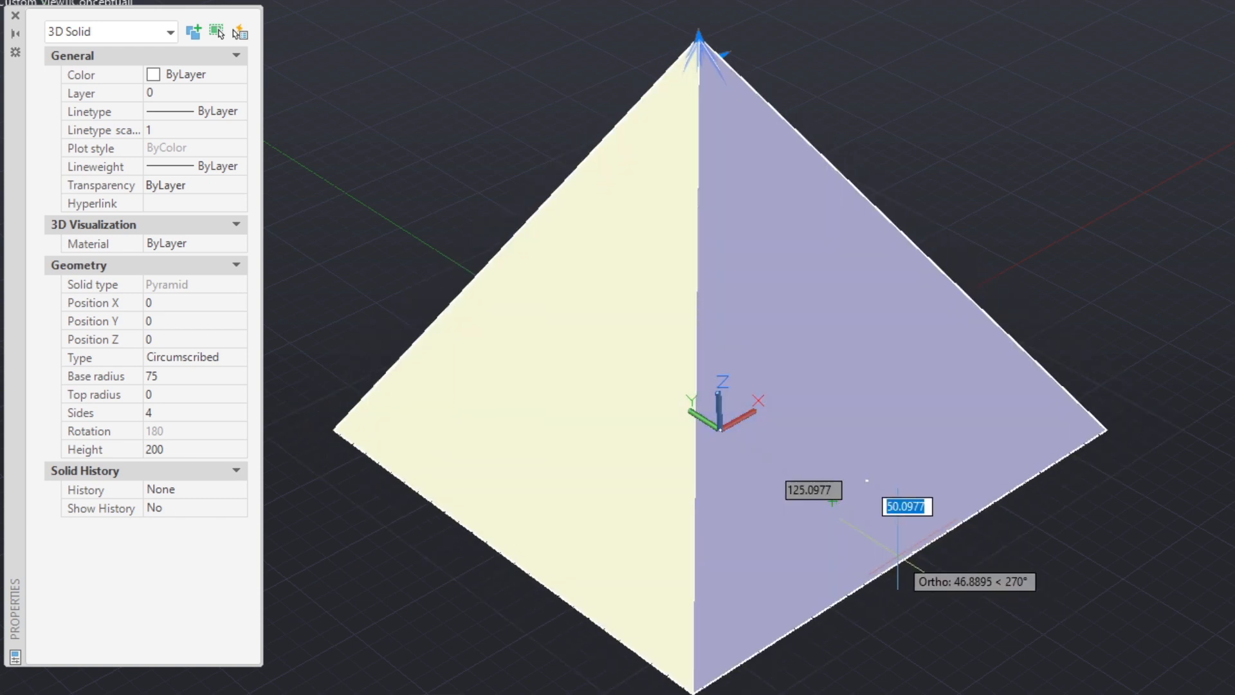
{"action": "type", "text": "5"}
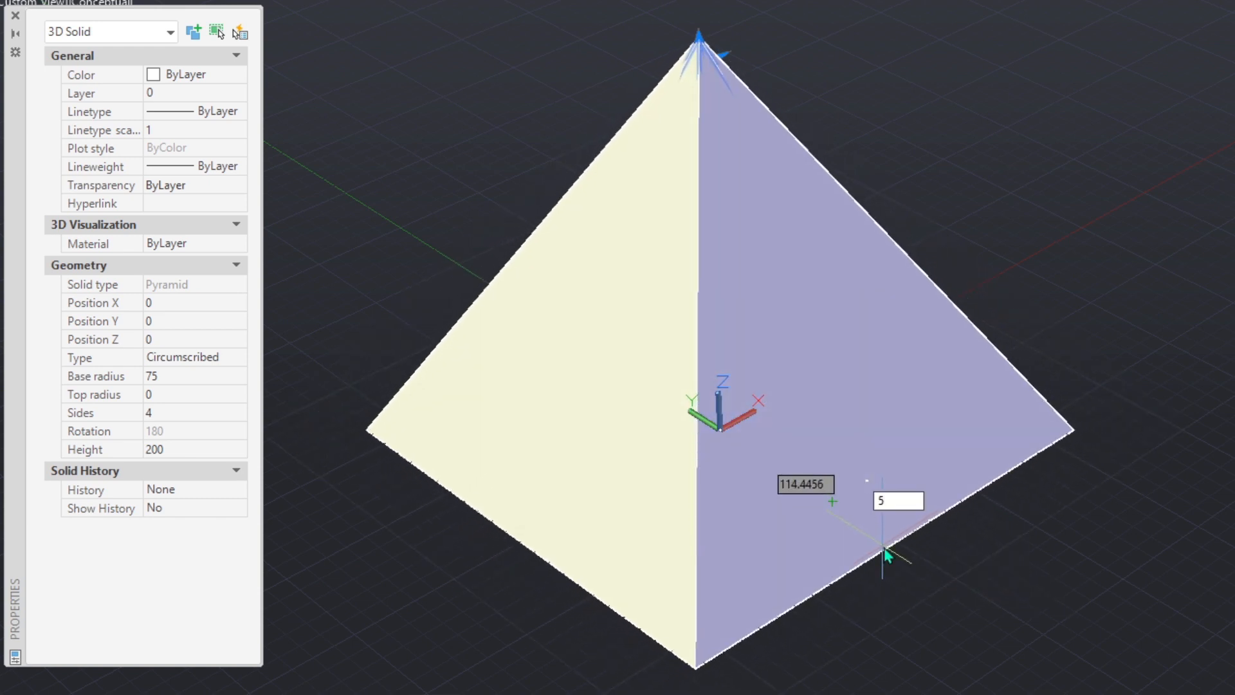
{"action": "key", "text": "Return"}
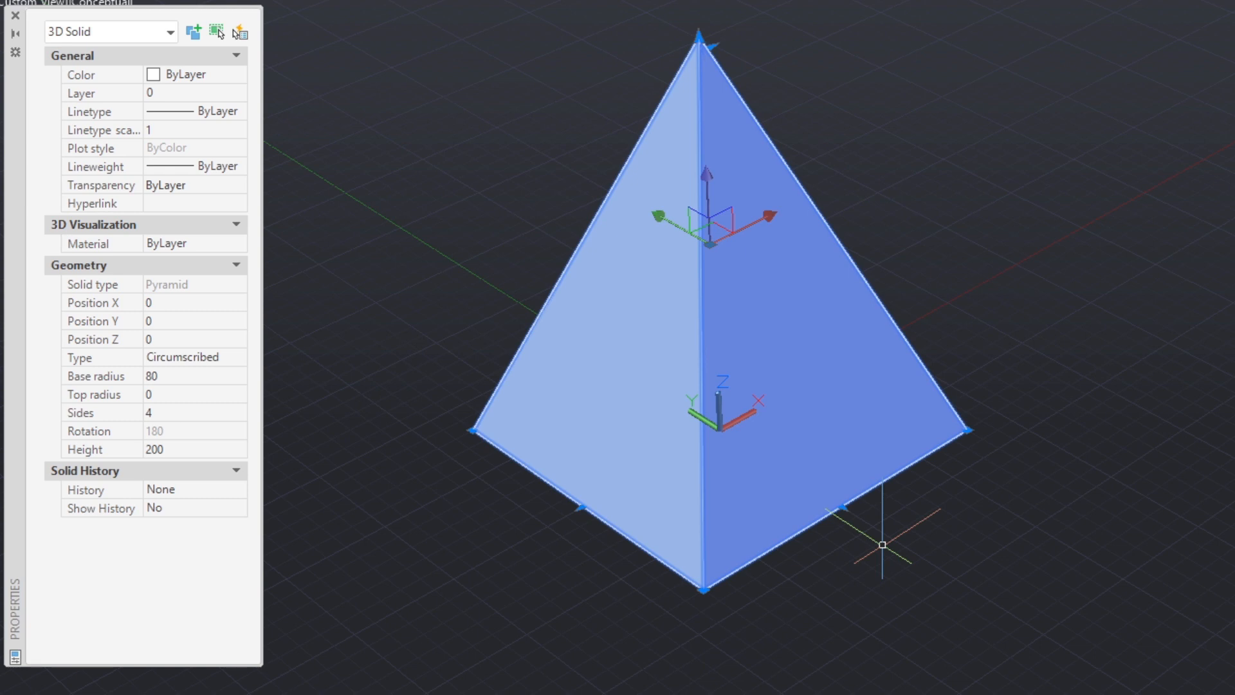
{"action": "mouse_move", "coordinate": [841, 507]}
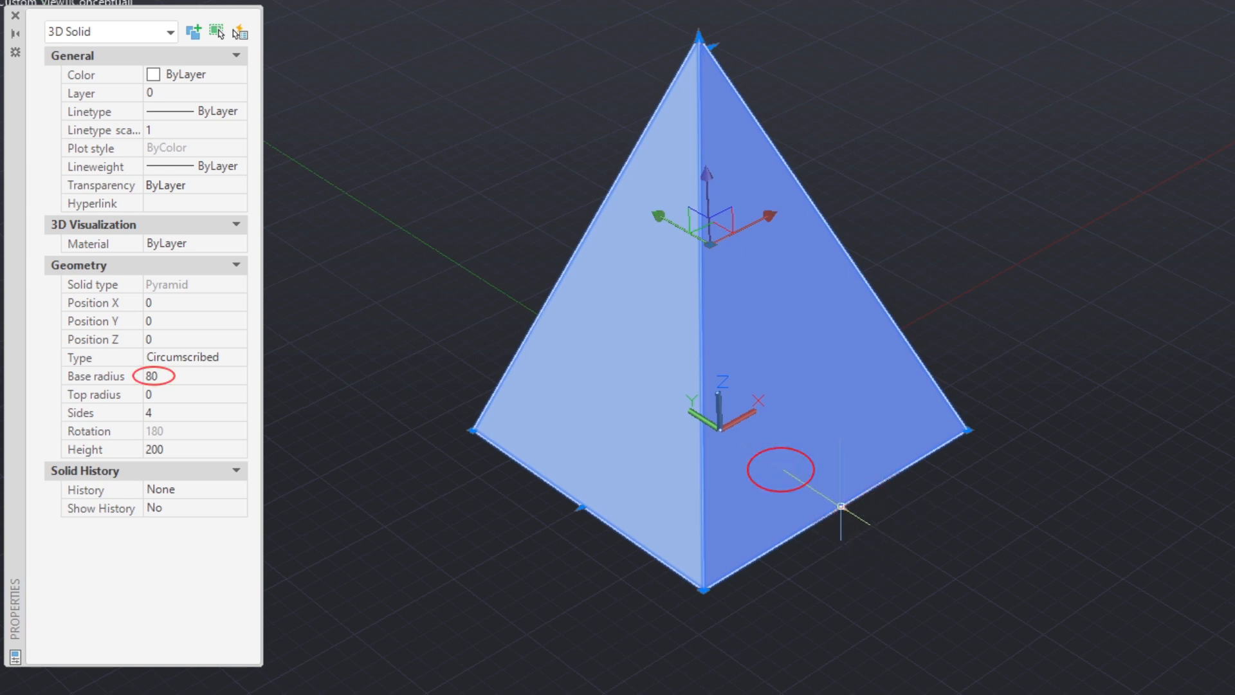
Step: Raise the square pyramid's height by 10 with its apex grip
{"action": "middle_click_drag", "start_coordinate": [937, 231], "coordinate": [927, 298]}
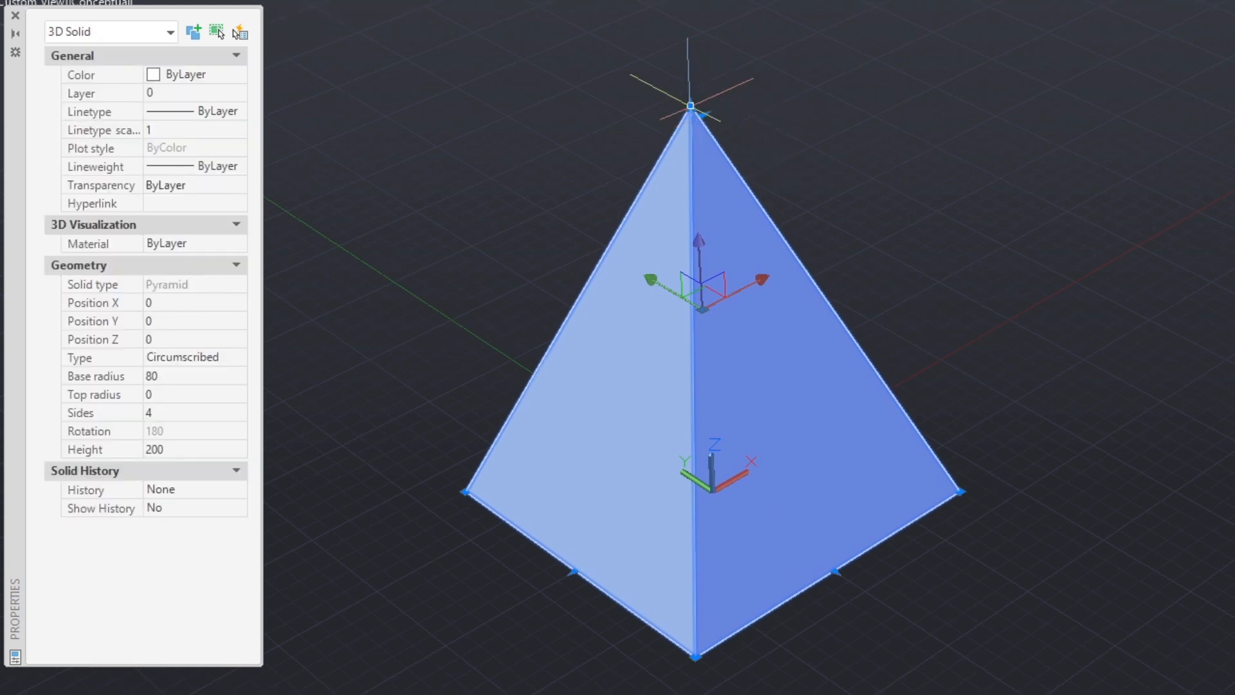
{"action": "mouse_move", "coordinate": [690, 105]}
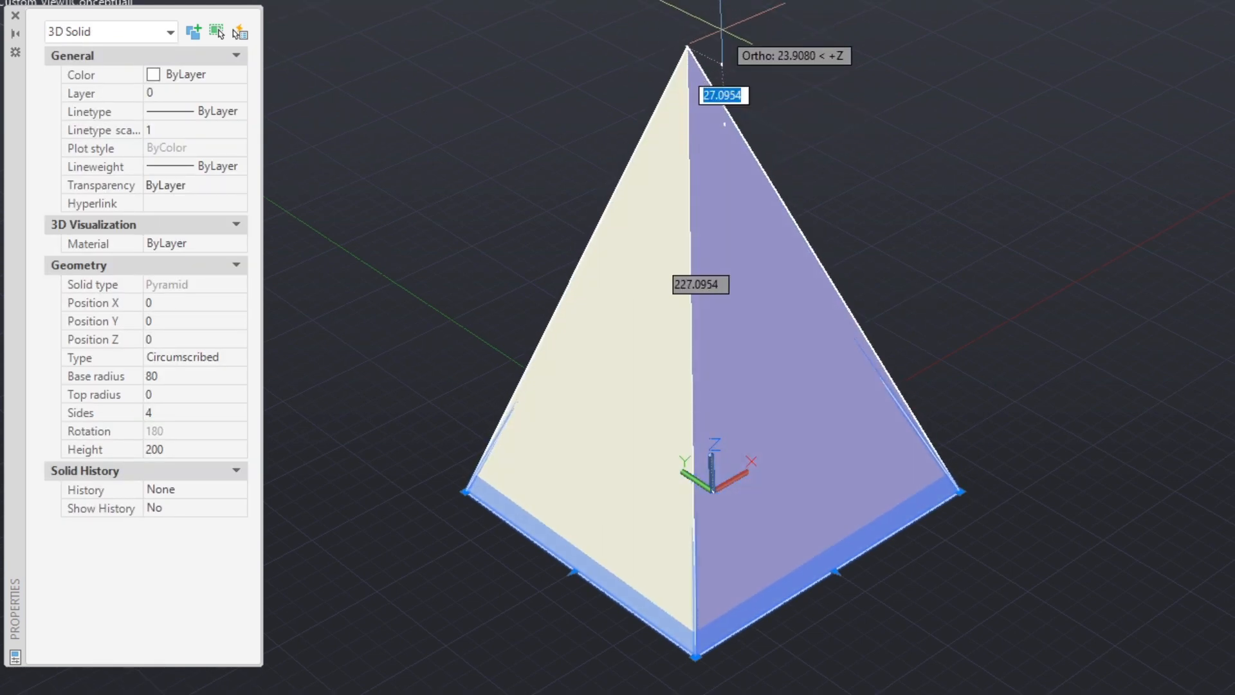
{"action": "type", "text": "10"}
{"action": "key", "text": "Return"}
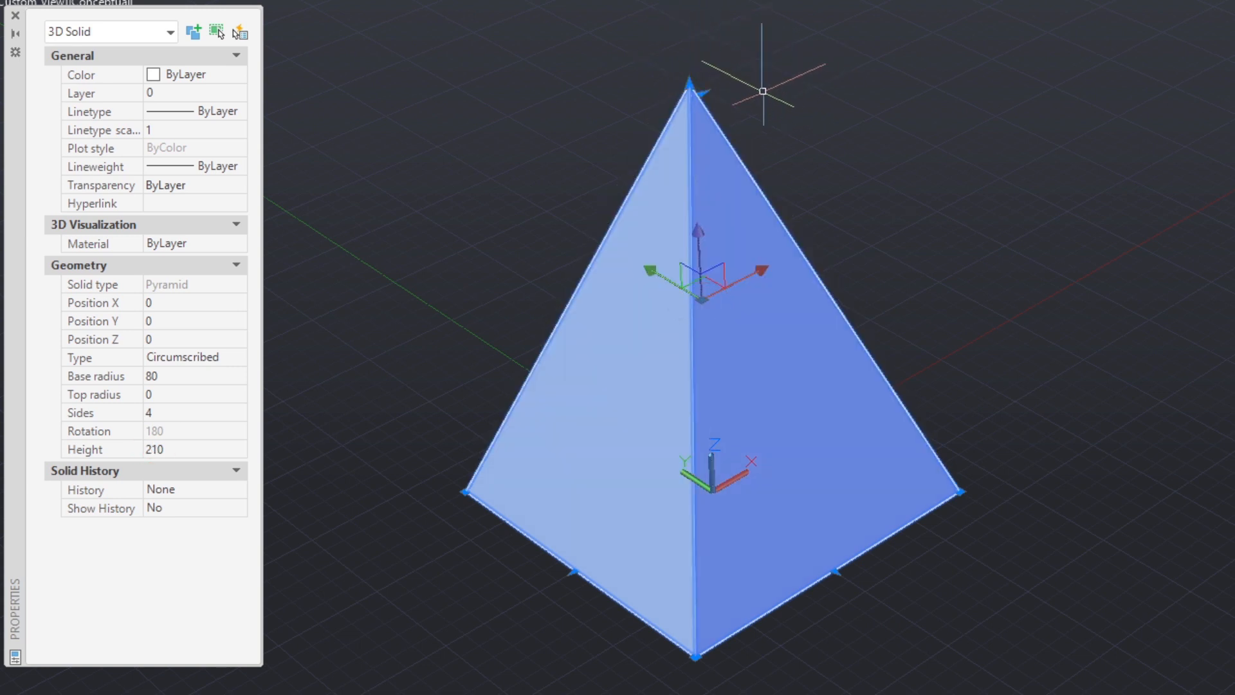
Step: Widen the pyramid's top to a radius of about 49 with the top radius grip, and set its number of sides to 6
{"action": "left_click", "coordinate": [701, 93]}
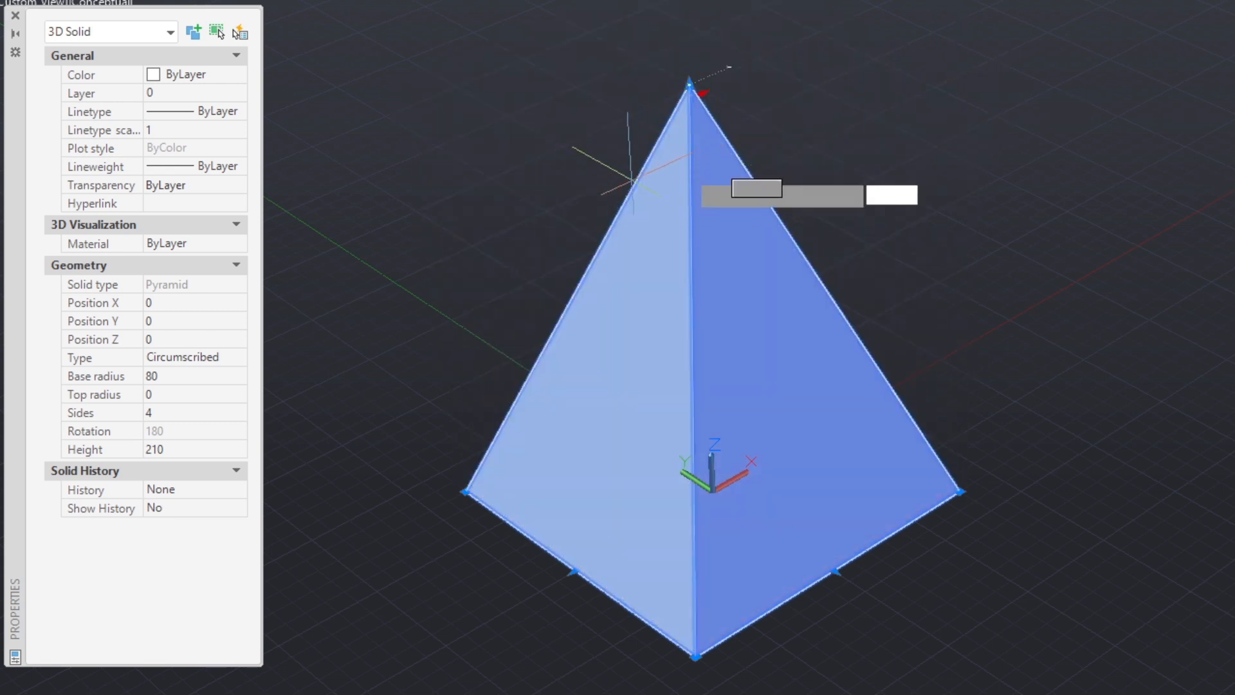
{"action": "left_click", "coordinate": [859, 141]}
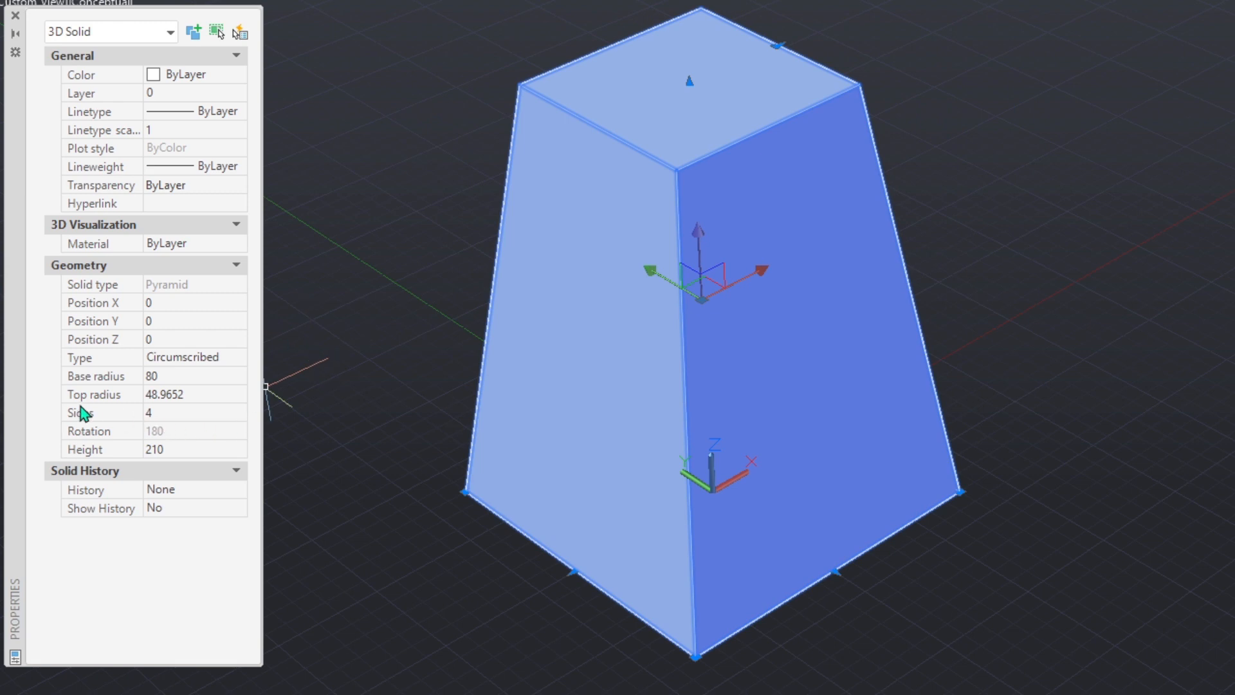
{"action": "left_click", "coordinate": [165, 414]}
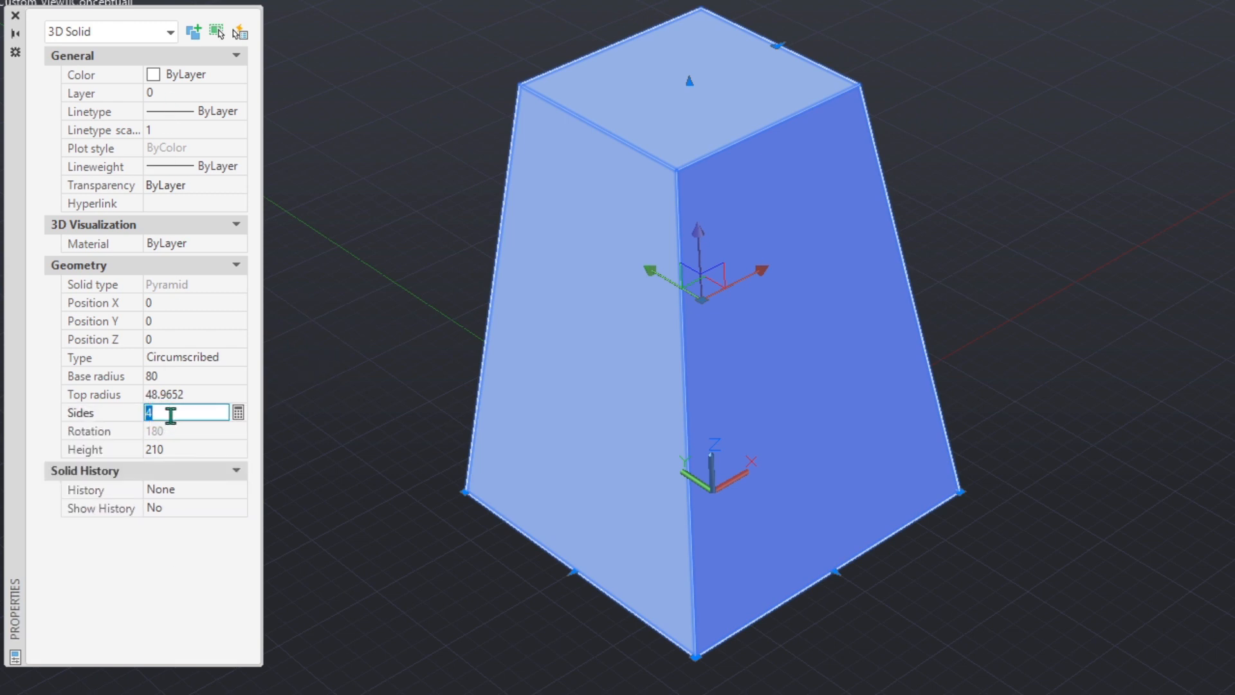
{"action": "type", "text": "6"}
{"action": "key", "text": "Return"}
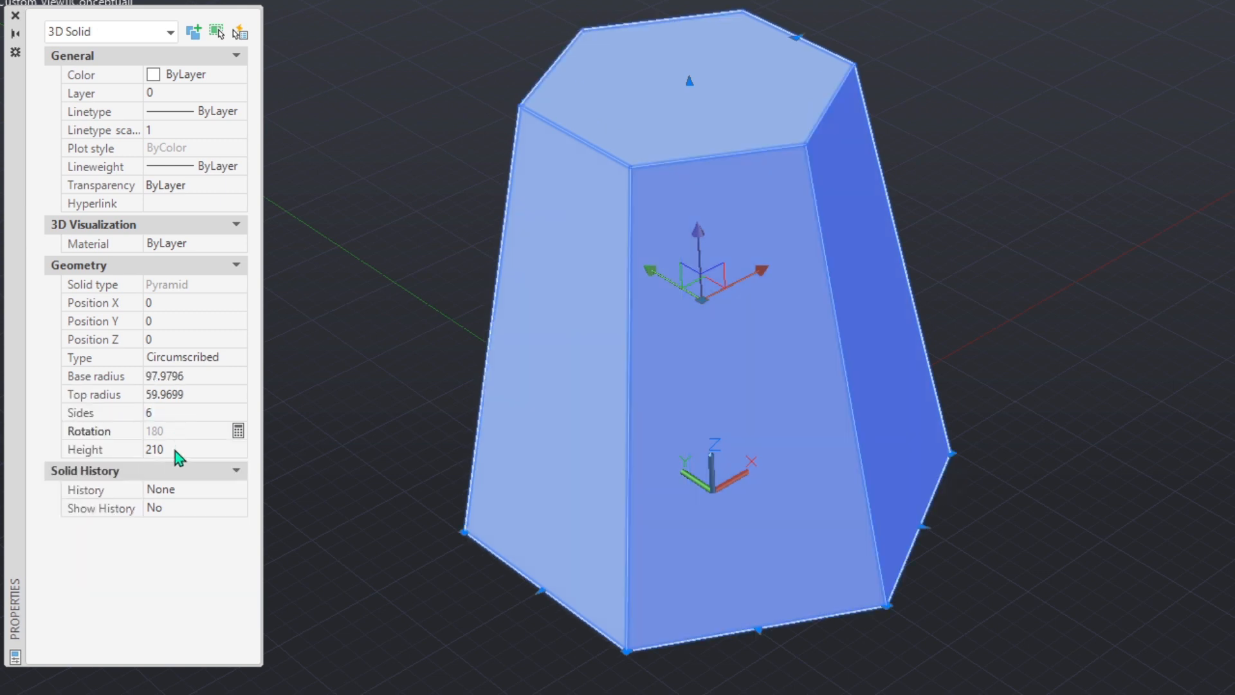
Step: Set the solid's height to 200, top radius to 0, sides to 4 and base radius to 75
{"action": "left_click", "coordinate": [175, 449]}
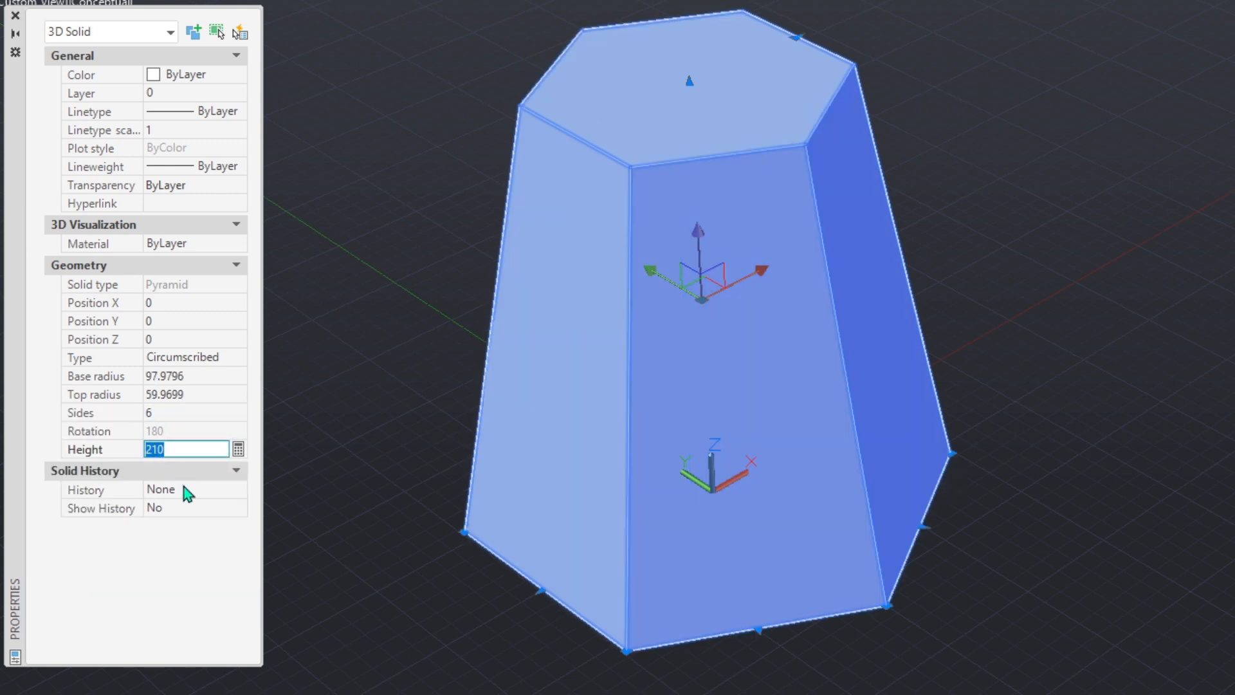
{"action": "type", "text": "200"}
{"action": "key", "text": "Return"}
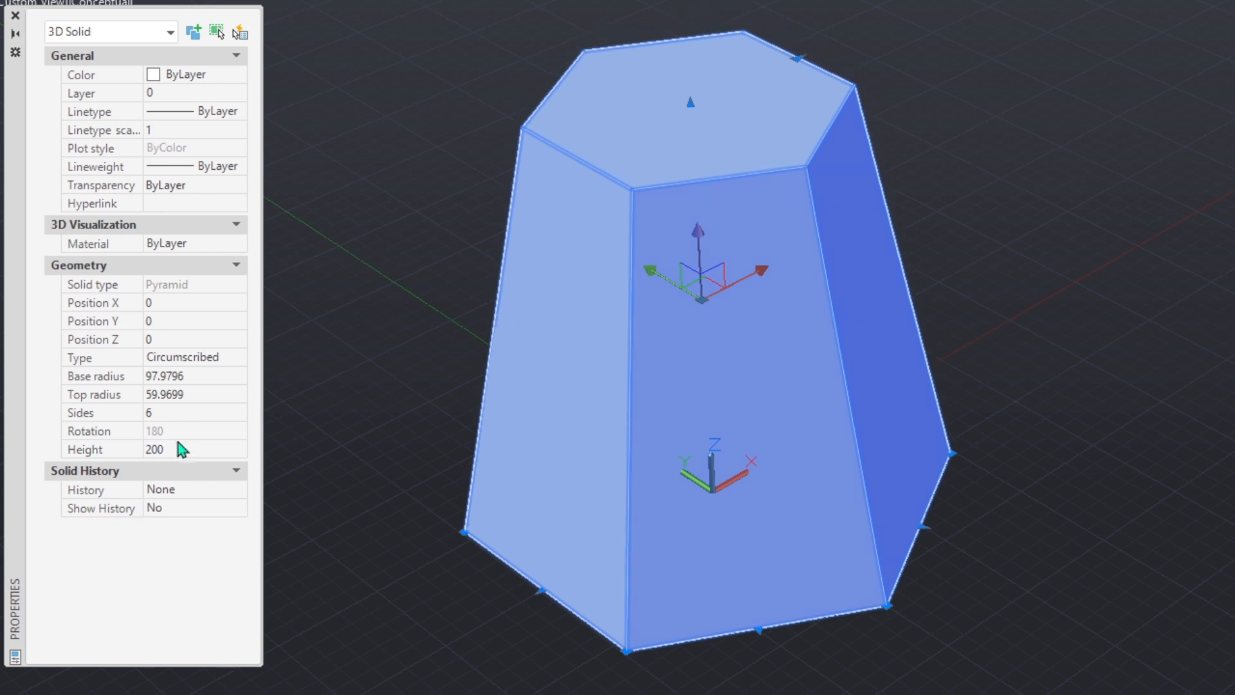
{"action": "left_click", "coordinate": [191, 394]}
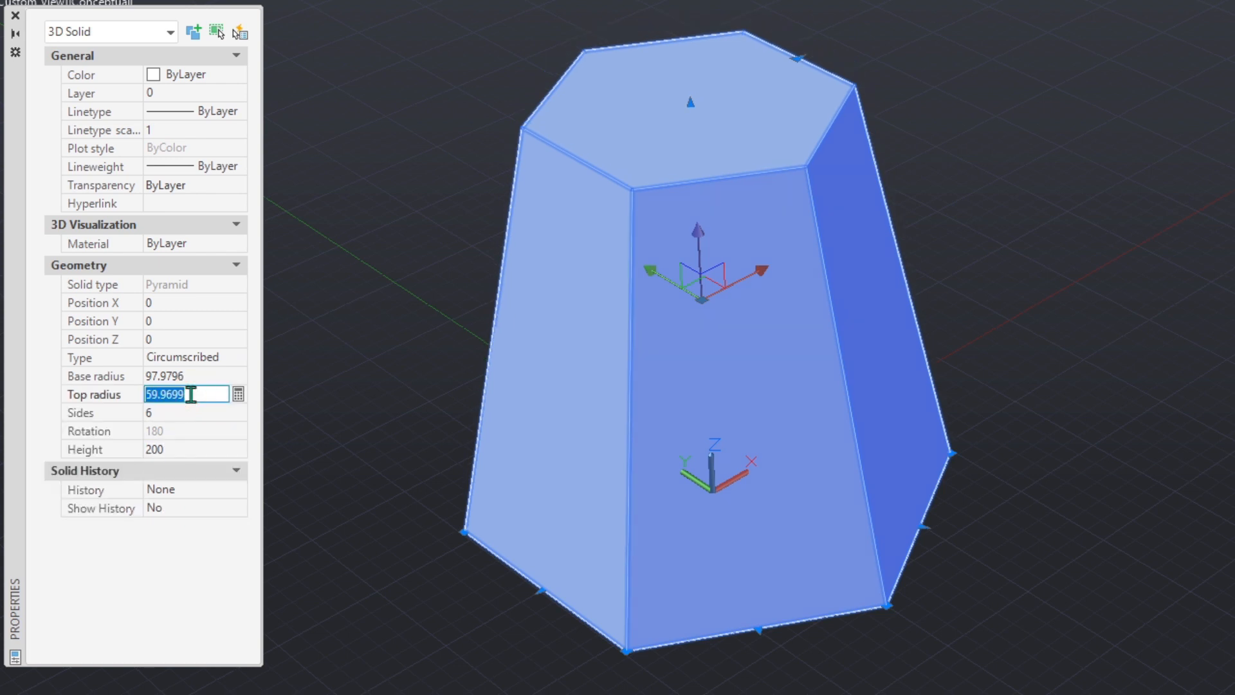
{"action": "type", "text": "0"}
{"action": "key", "text": "Tab"}
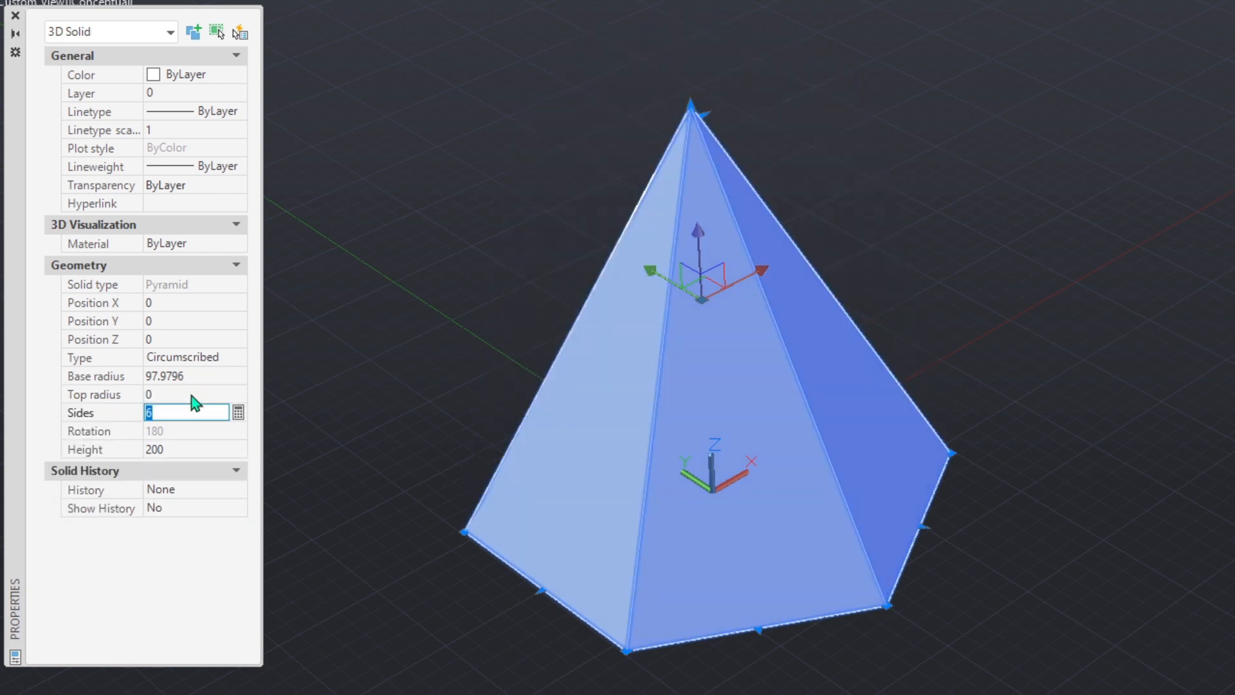
{"action": "type", "text": "4"}
{"action": "key", "text": "Tab"}
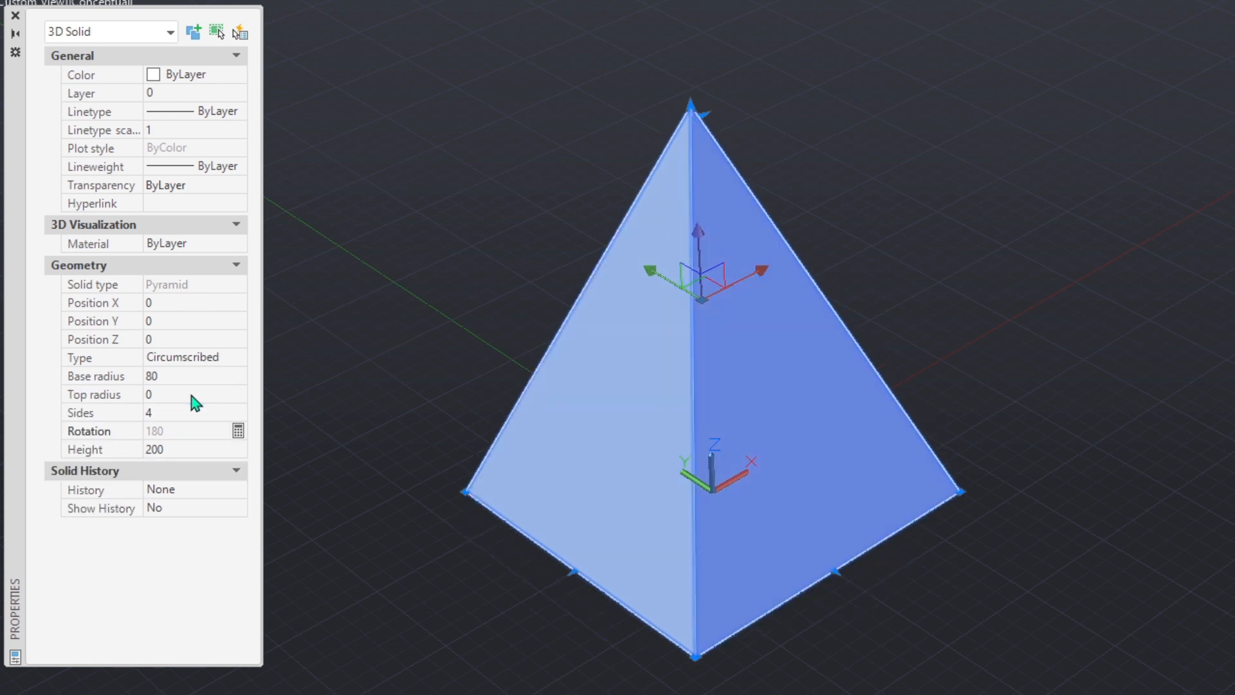
{"action": "left_click", "coordinate": [164, 377]}
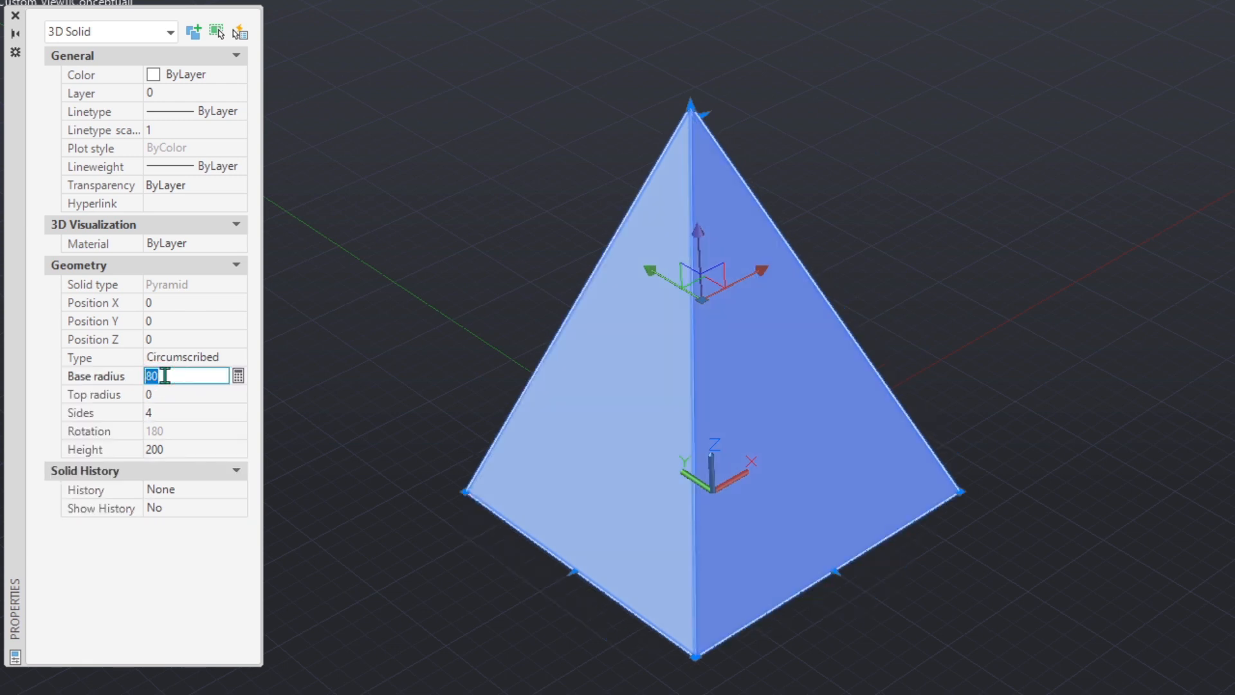
{"action": "key", "text": "Tab"}
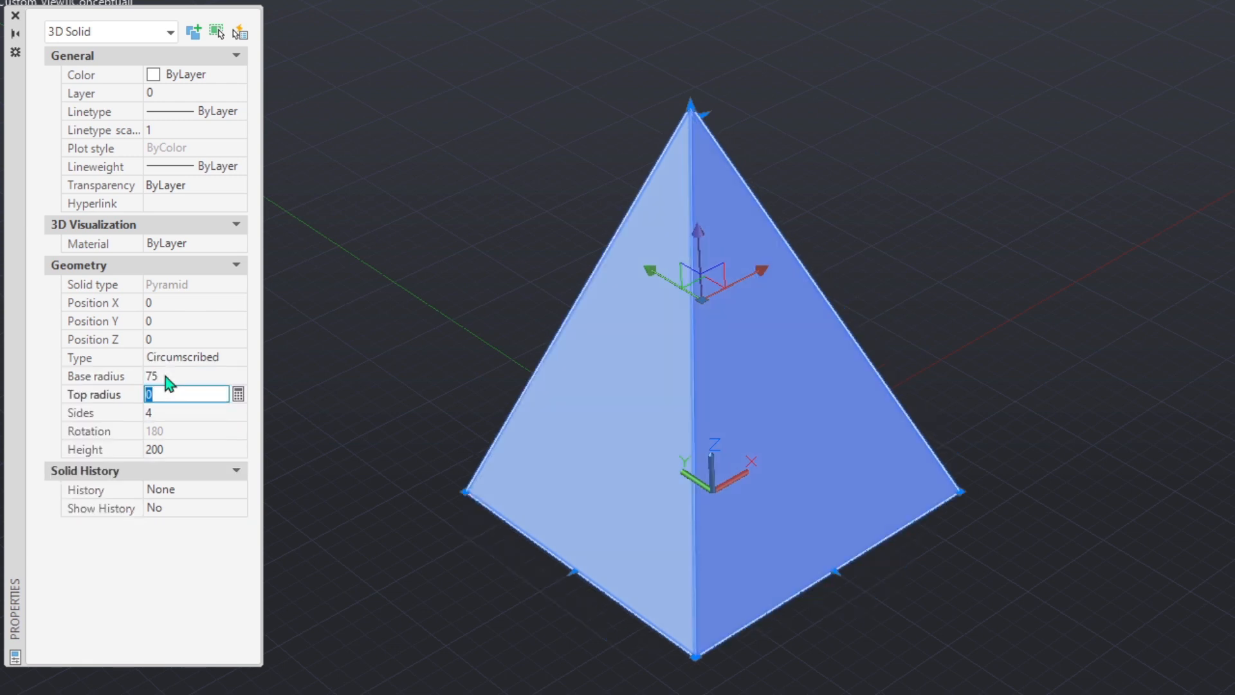
Step: Change the pyramid's color to Green, close its object properties and deselect it
{"action": "left_click", "coordinate": [186, 76]}
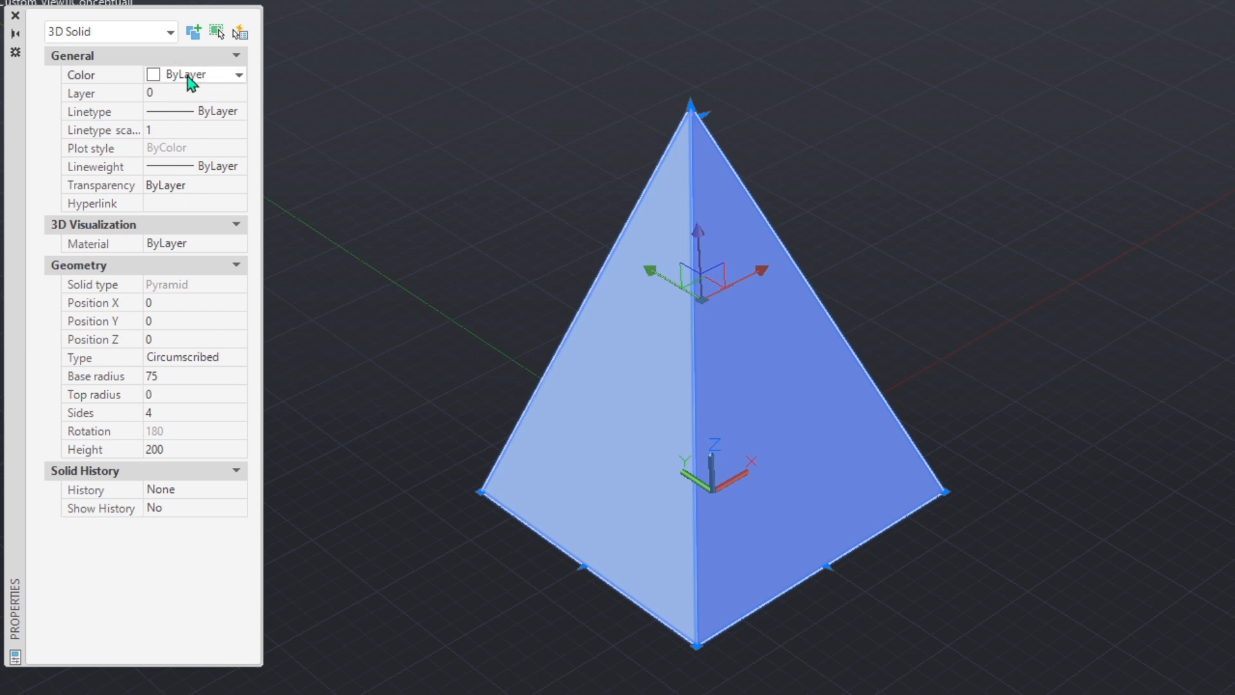
{"action": "left_click", "coordinate": [186, 76]}
{"action": "left_click", "coordinate": [184, 164]}
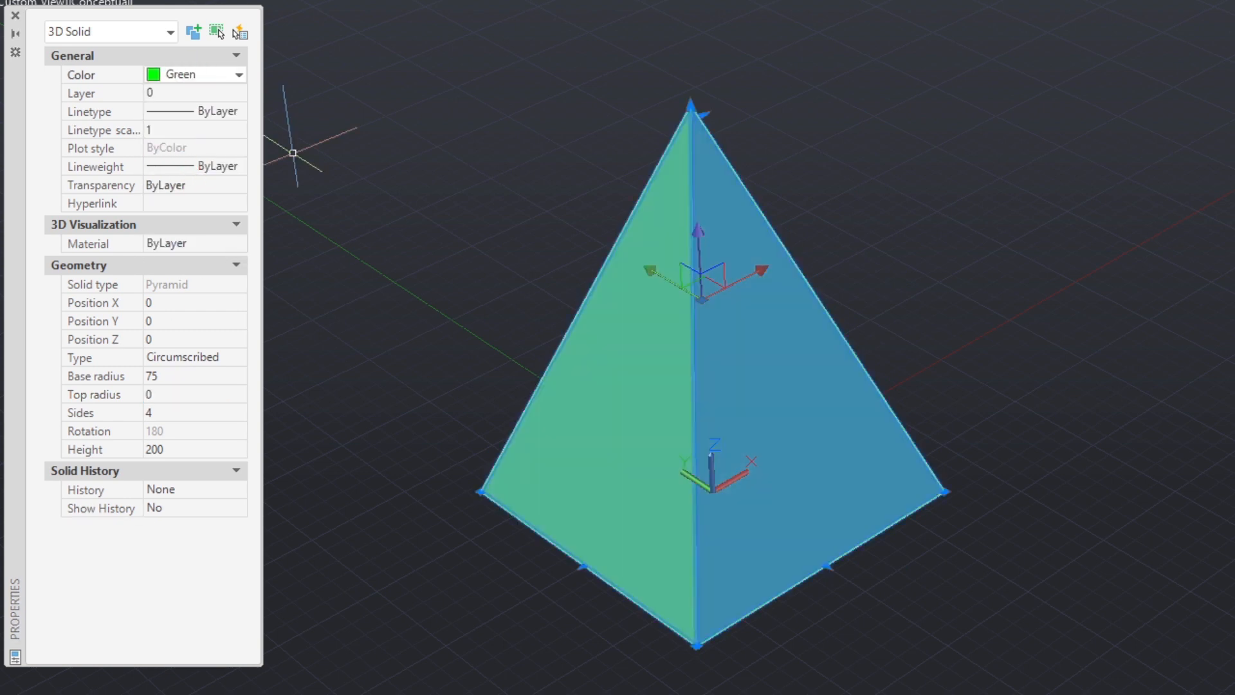
{"action": "left_click", "coordinate": [15, 15]}
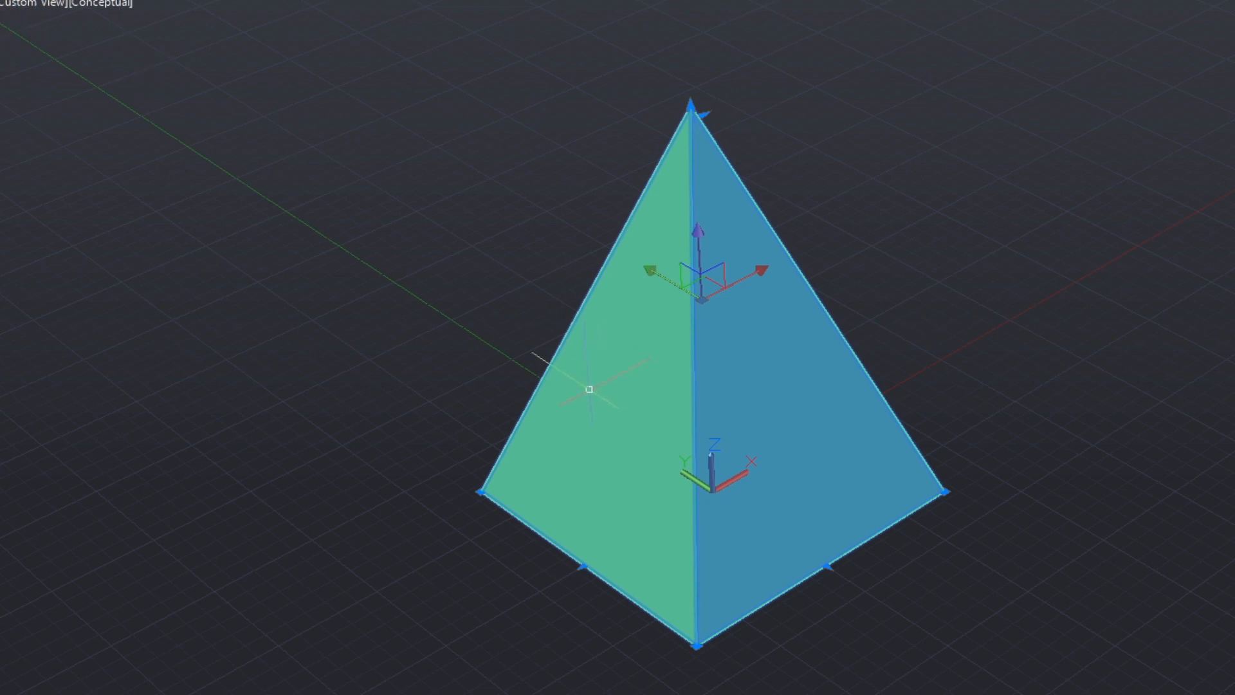
{"action": "key", "text": "Escape"}
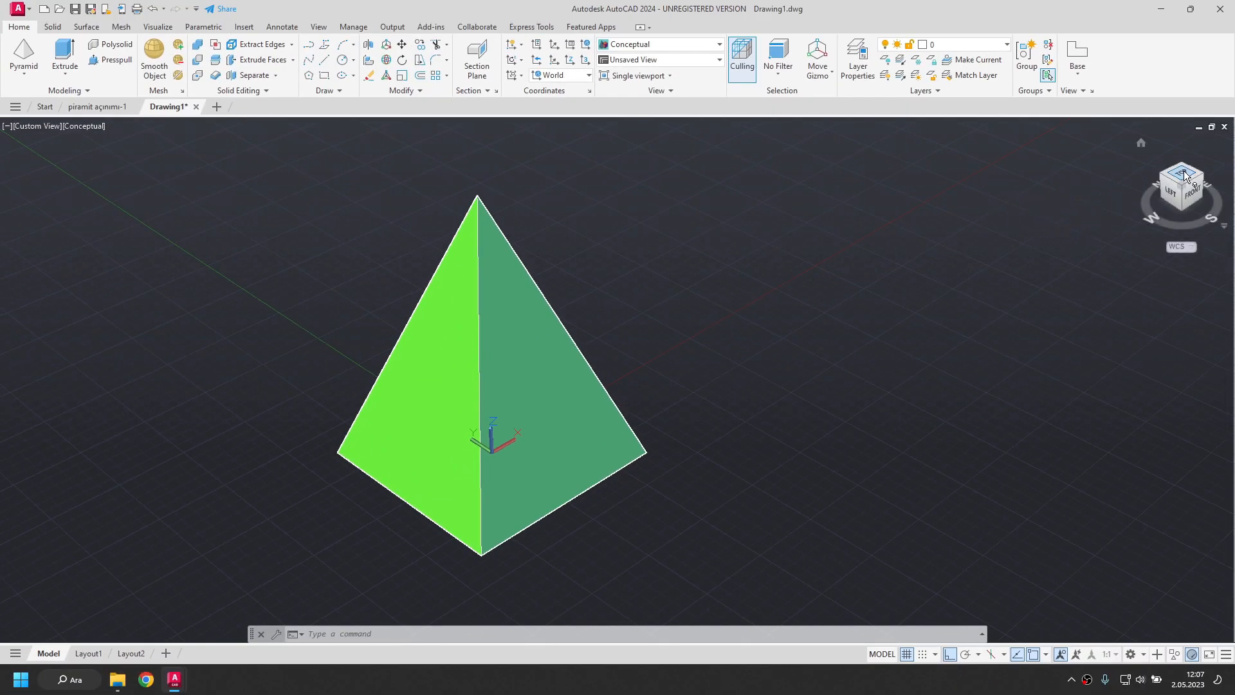
Step: Switch the view to parallel projection, set the current view as home and return to it after zooming out
{"action": "right_click", "coordinate": [1170, 175]}
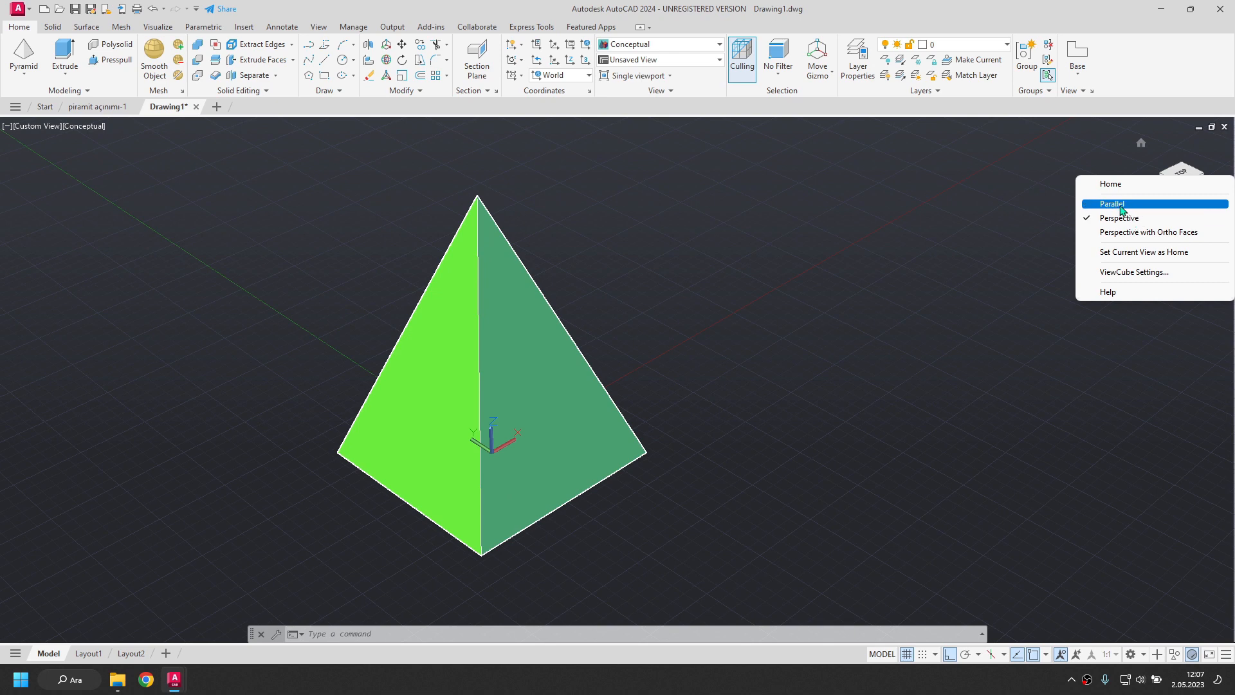
{"action": "left_click", "coordinate": [1120, 204]}
{"action": "right_click", "coordinate": [1177, 177]}
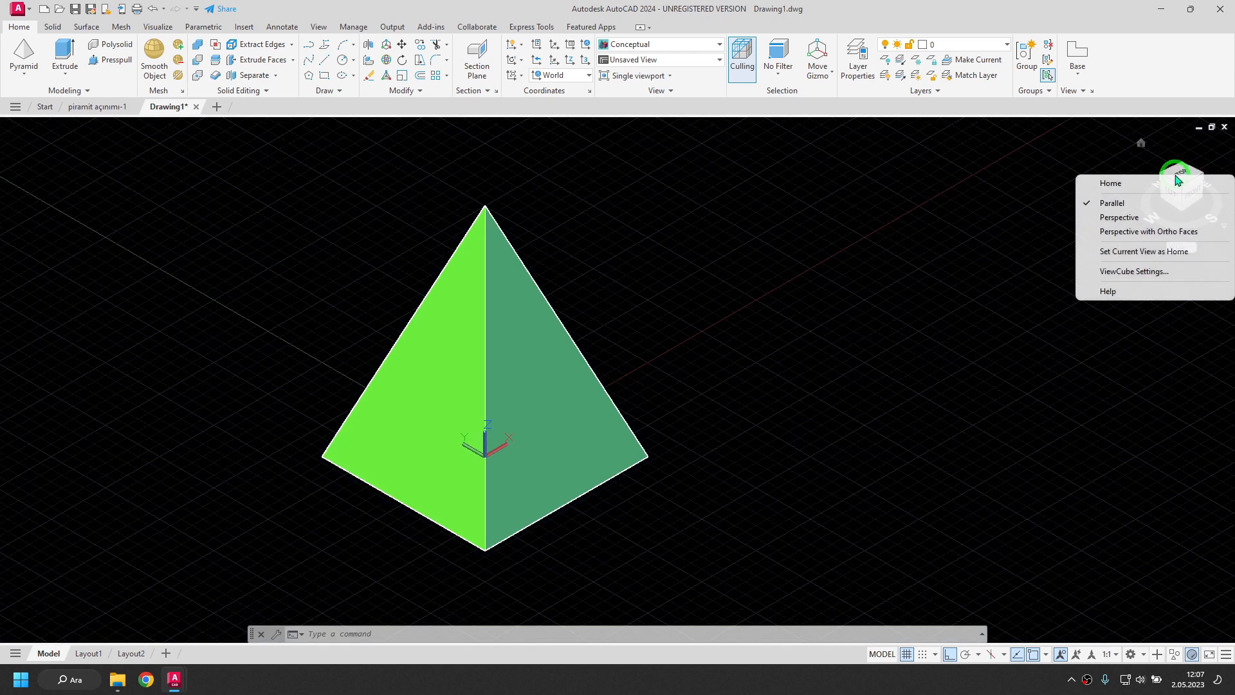
{"action": "left_click", "coordinate": [1172, 252]}
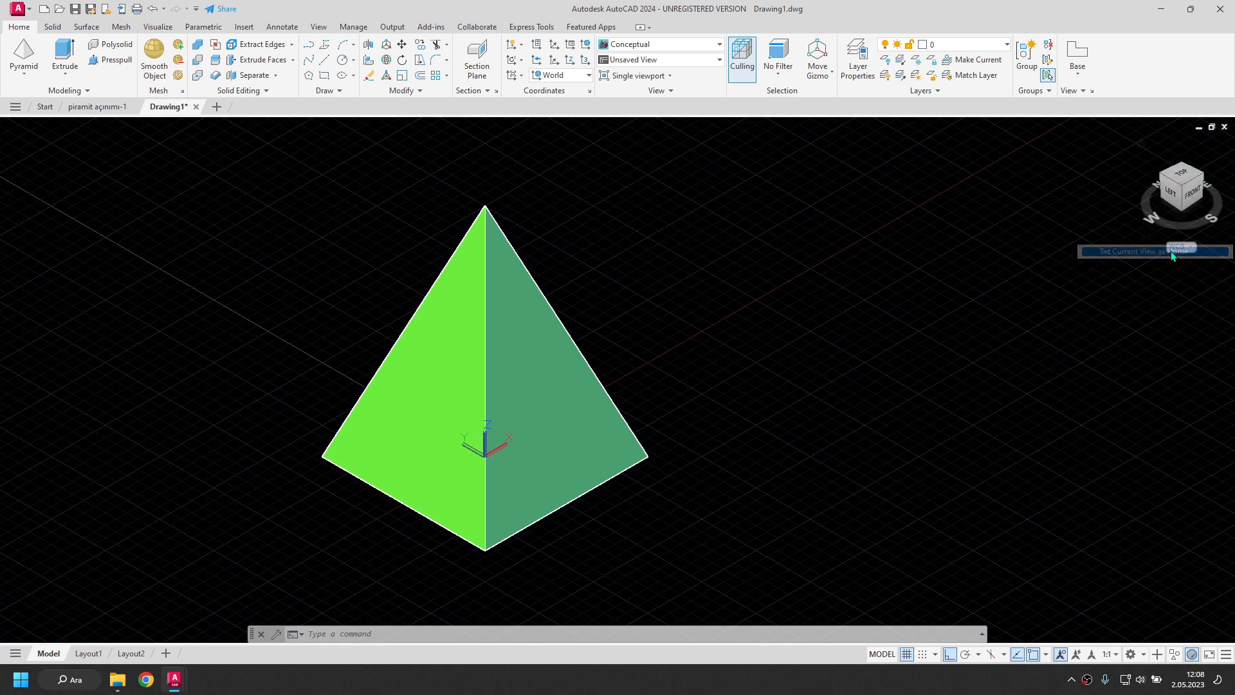
{"action": "scroll", "coordinate": [950, 325], "scroll_direction": "down", "scroll_amount": 3}
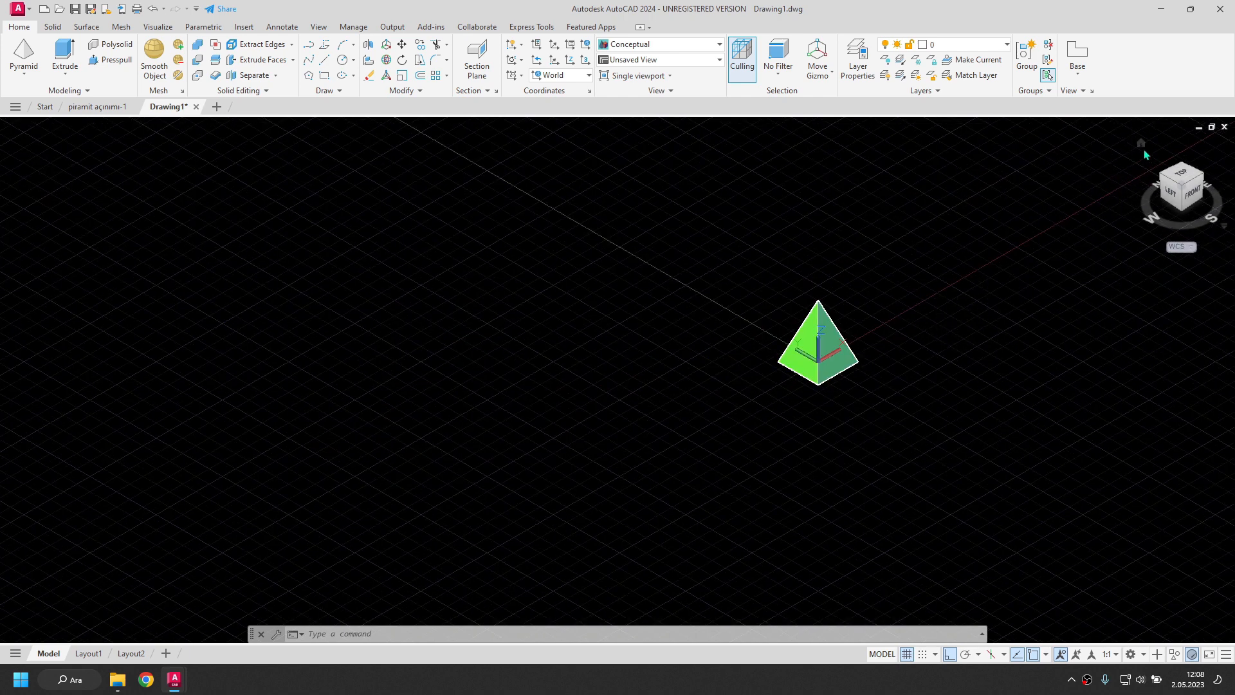
{"action": "left_click", "coordinate": [1141, 144]}
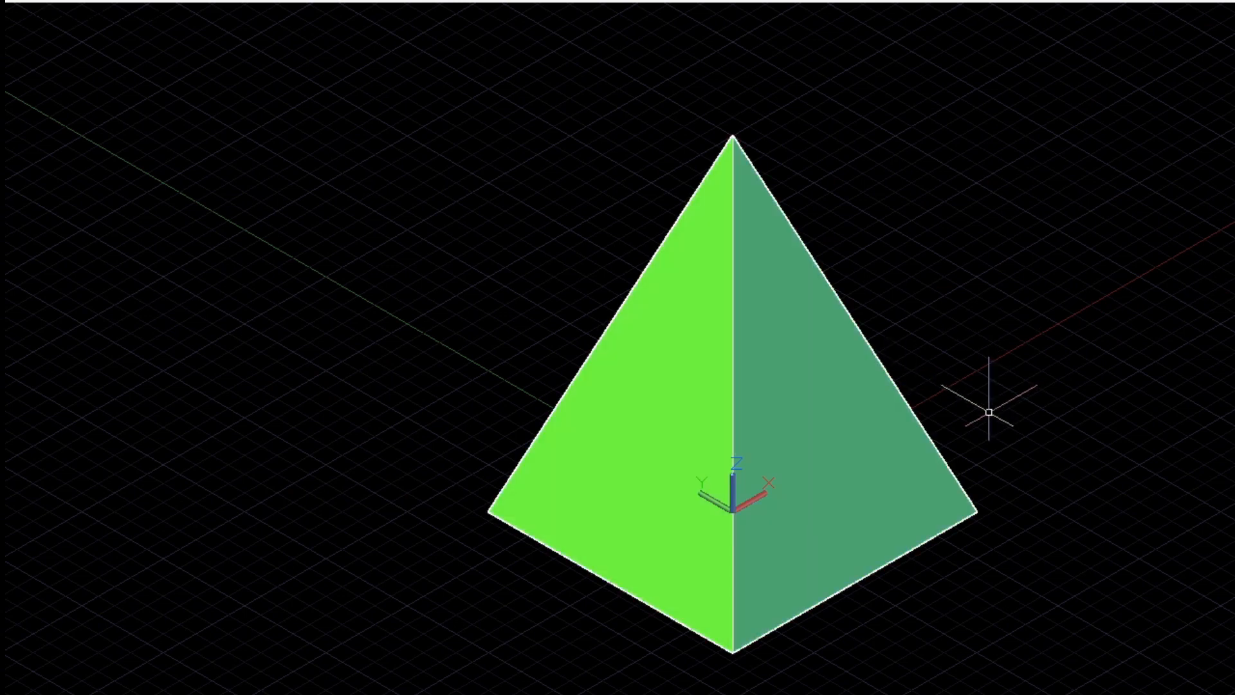
Step: Copy the green pyramid about 297 along the positive Y axis with the move gizmo
{"action": "left_click", "coordinate": [824, 374]}
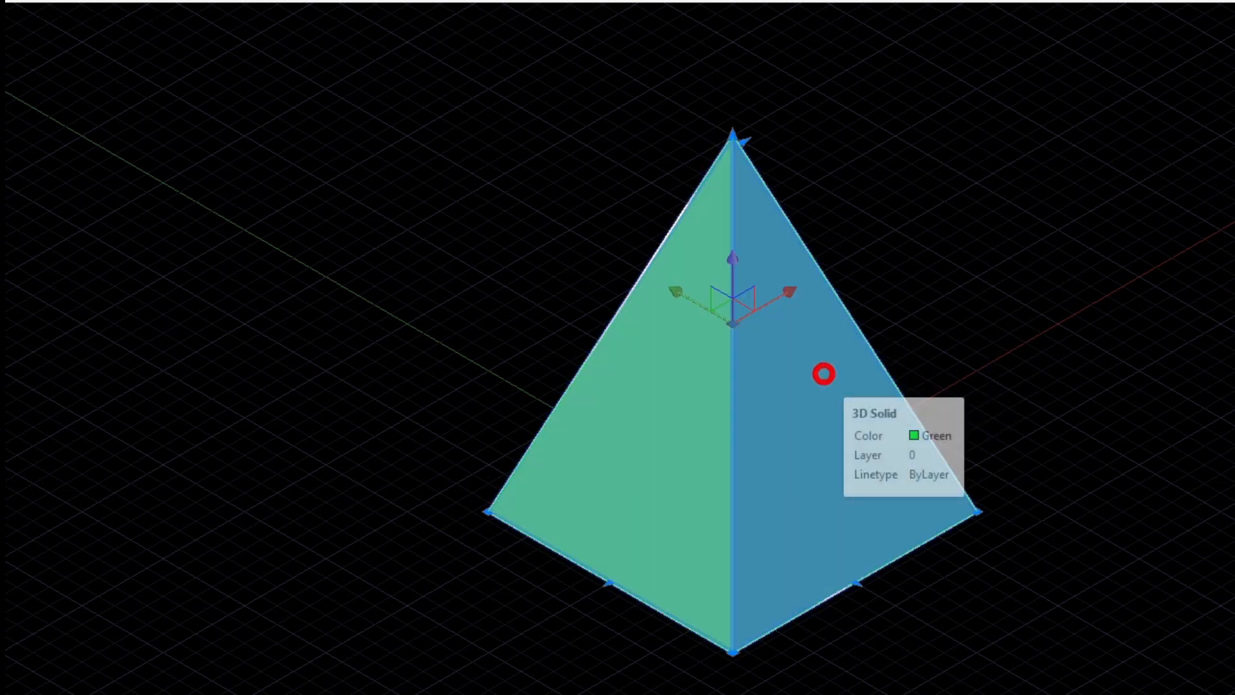
{"action": "left_click", "coordinate": [675, 293]}
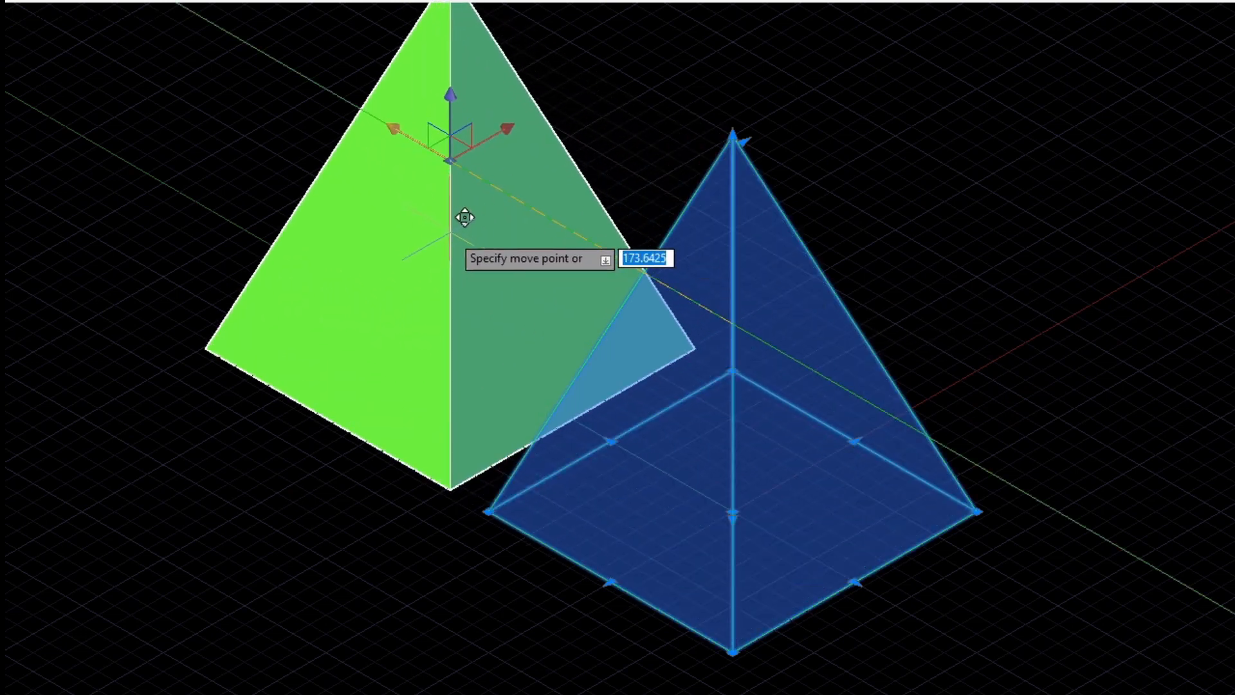
{"action": "key", "text": "ctrl"}
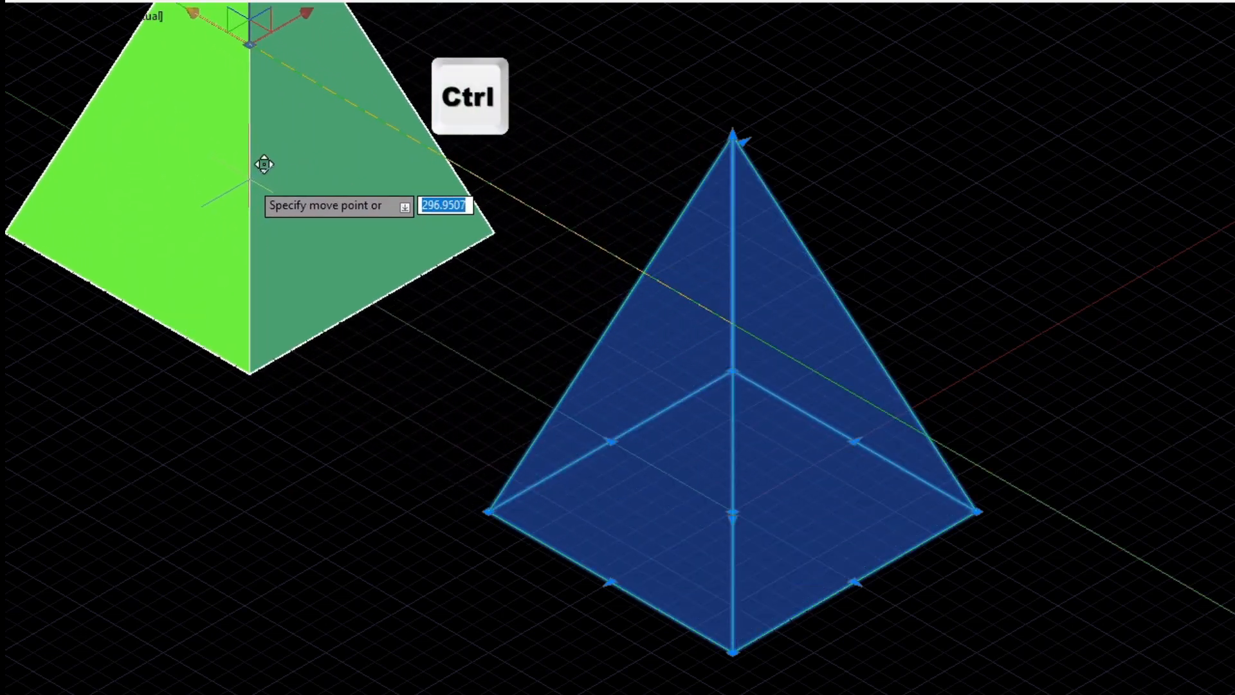
{"action": "left_click", "coordinate": [264, 165]}
{"action": "key", "text": "Escape"}
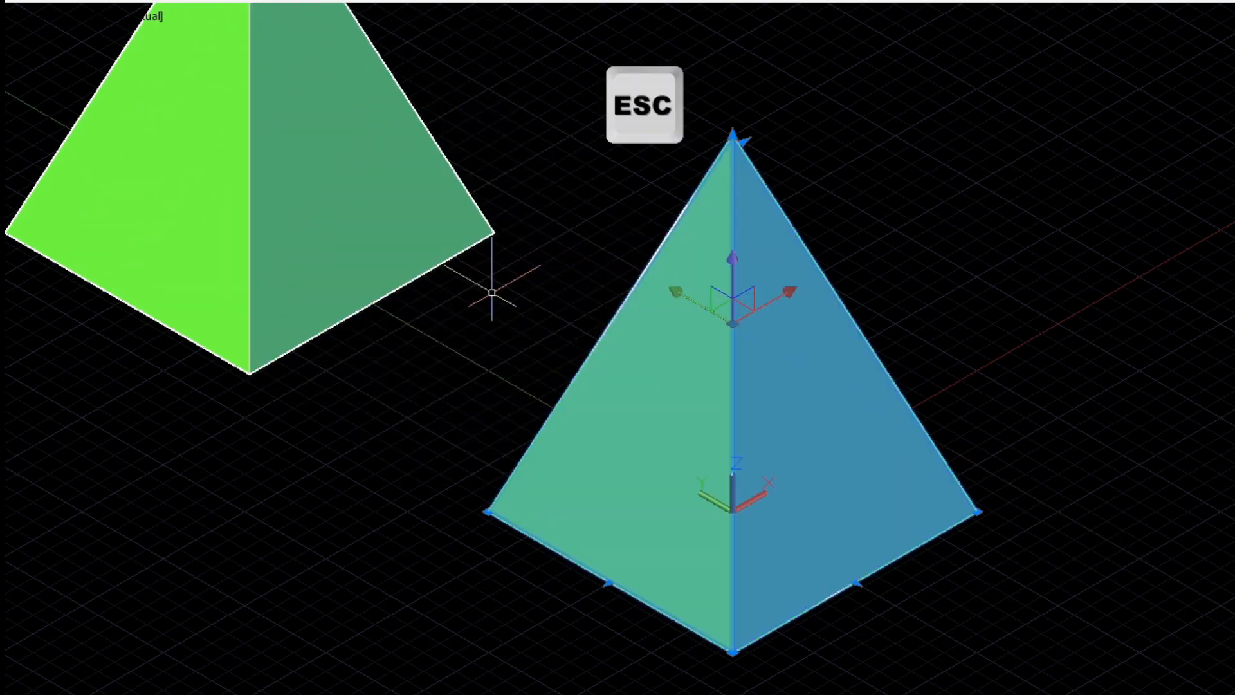
Step: Explode the original pyramid at the origin into separate surfaces
{"action": "scroll", "coordinate": [494, 286], "scroll_direction": "down", "scroll_amount": 3}
{"action": "scroll", "coordinate": [500, 293], "scroll_direction": "down", "scroll_amount": 3}
{"action": "middle_click_drag", "start_coordinate": [499, 292], "coordinate": [584, 442]}
{"action": "scroll", "coordinate": [650, 419], "scroll_direction": "up", "scroll_amount": 5}
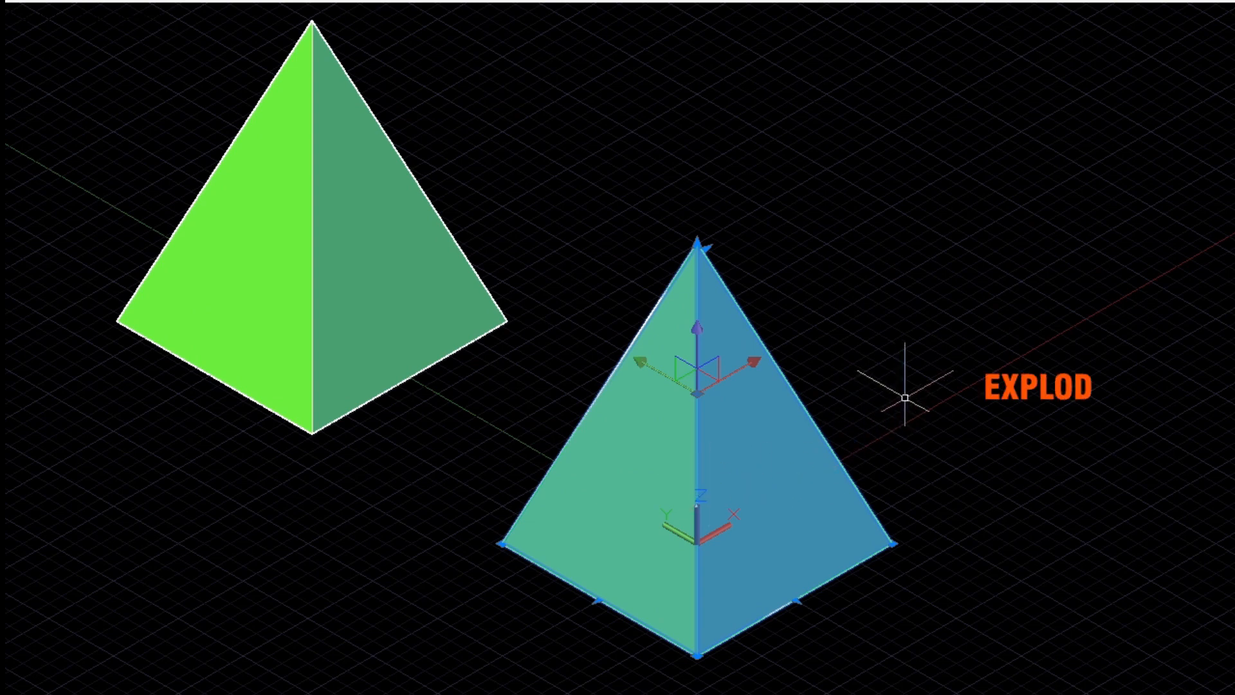
{"action": "type", "text": "X"}
{"action": "key", "text": "Return"}
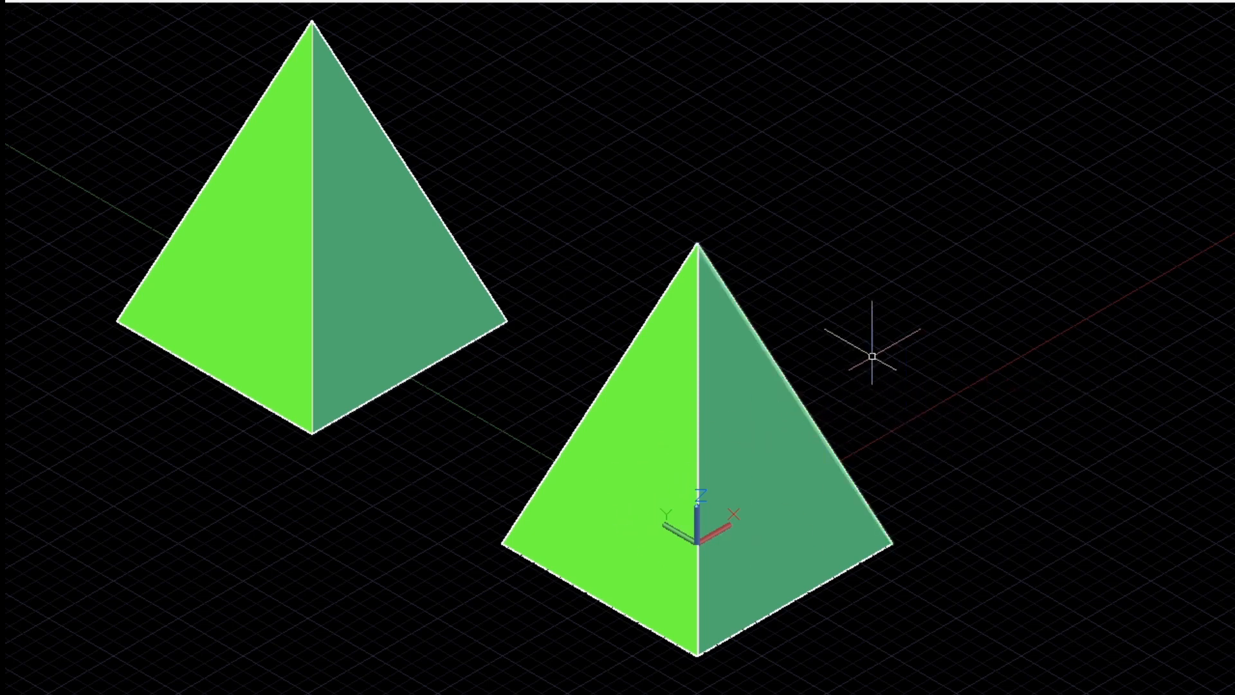
Step: Move the exploded pyramid's front-right face outward along the negative Y axis with the move gizmo
{"action": "middle_click_drag", "start_coordinate": [890, 444], "coordinate": [892, 400]}
{"action": "left_click", "coordinate": [769, 402]}
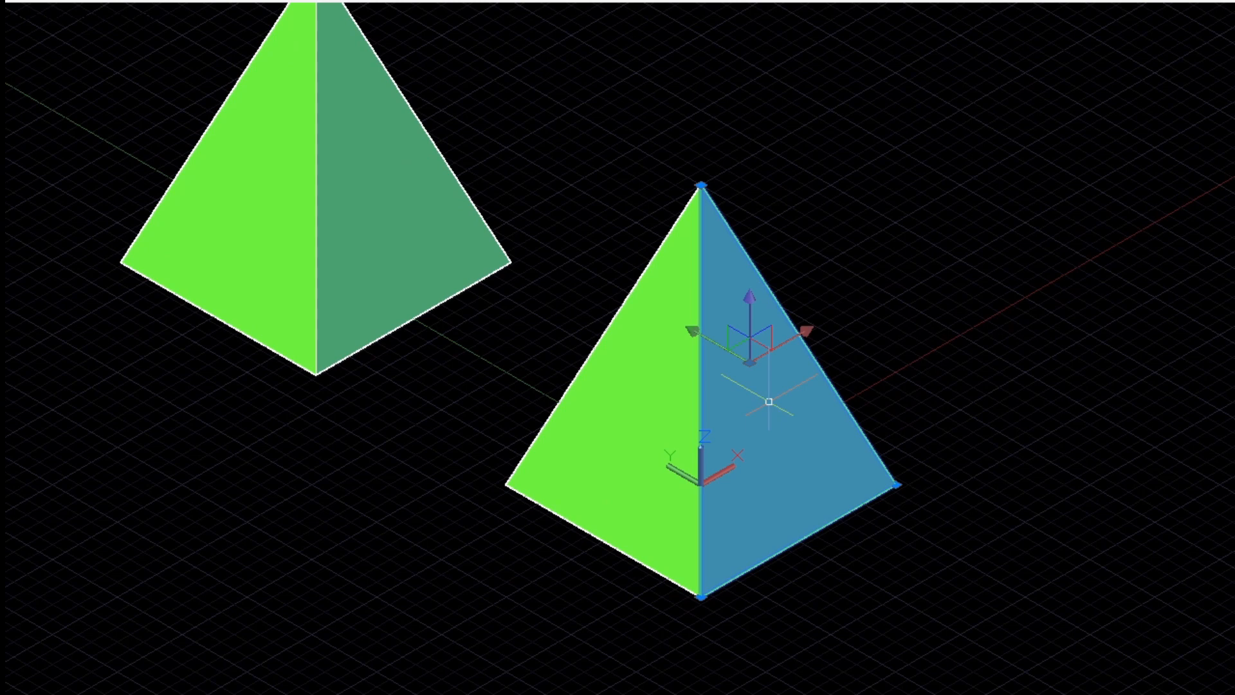
{"action": "left_click", "coordinate": [694, 339]}
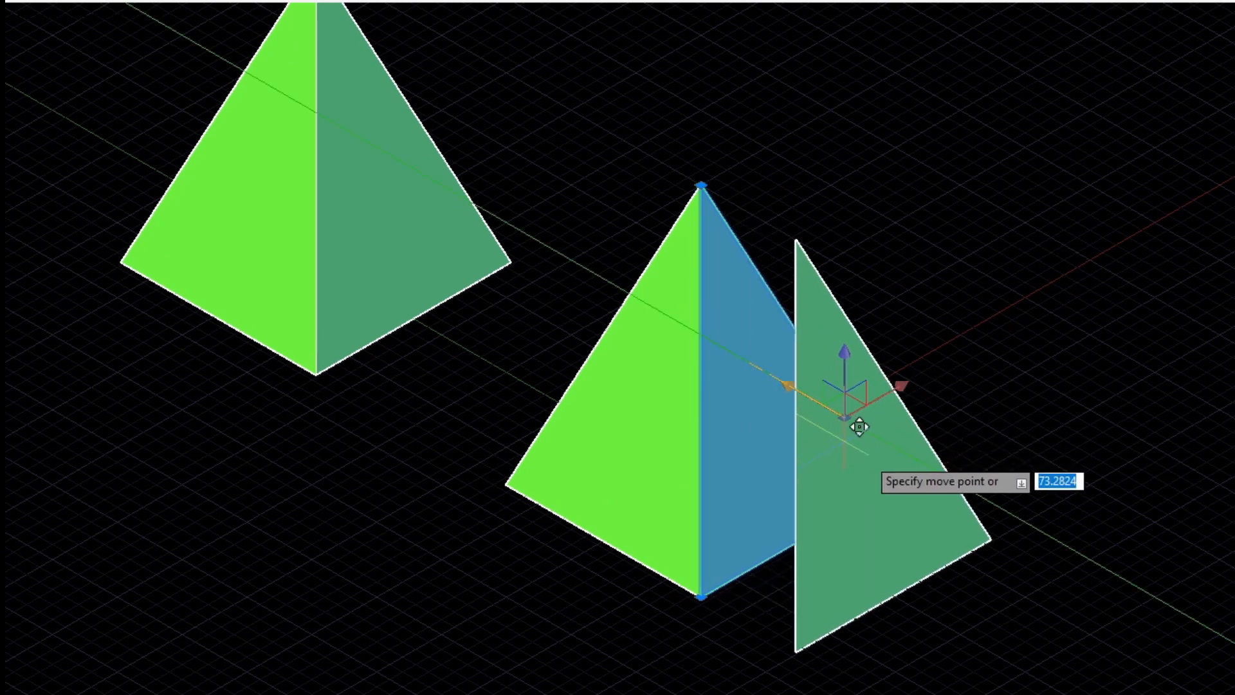
{"action": "left_click", "coordinate": [912, 494]}
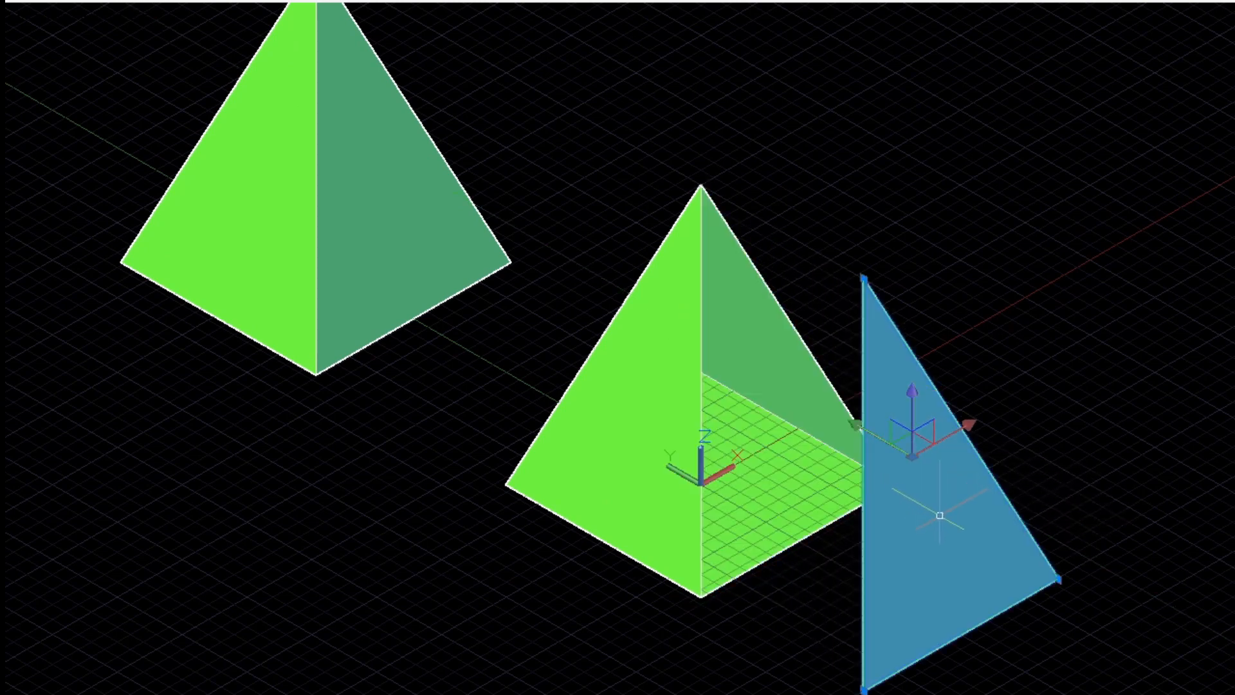
Step: Move the exploded pyramid's back-right and front-left faces outward along the X axis, in opposite directions away from the base
{"action": "left_click", "coordinate": [781, 351], "text": "ctrl"}
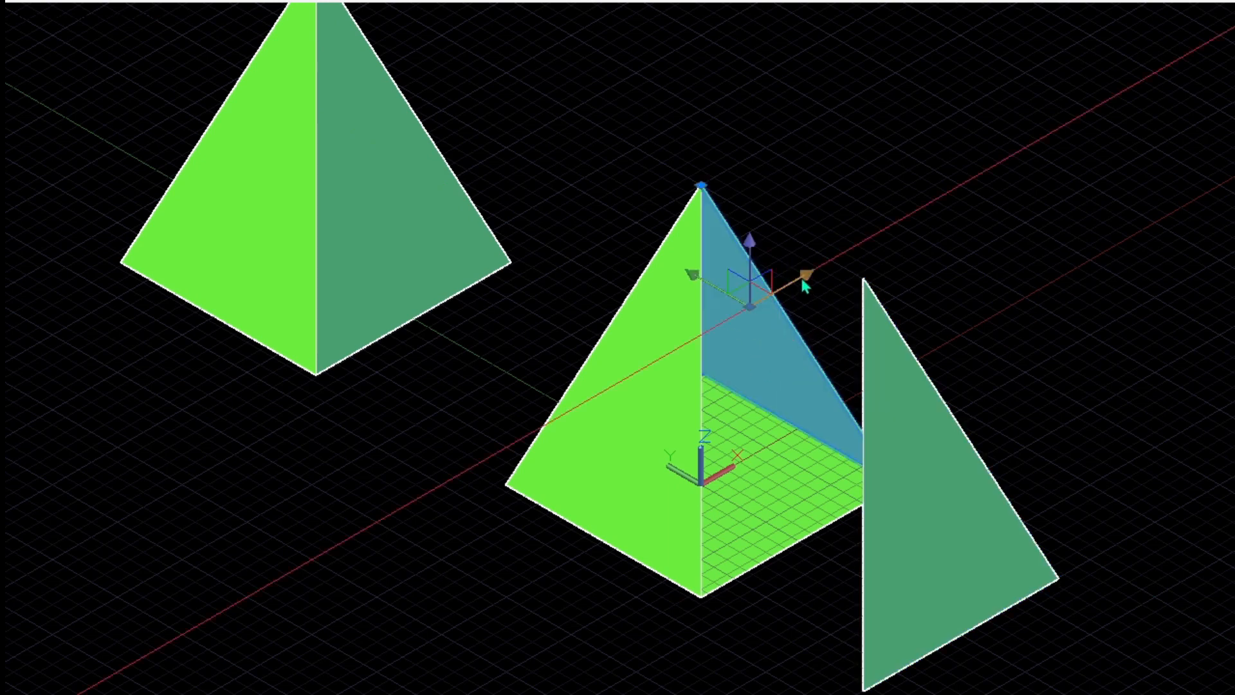
{"action": "left_click", "coordinate": [836, 261]}
{"action": "left_click", "coordinate": [837, 279]}
{"action": "key", "text": "Escape"}
{"action": "left_click", "coordinate": [709, 332], "text": "ctrl"}
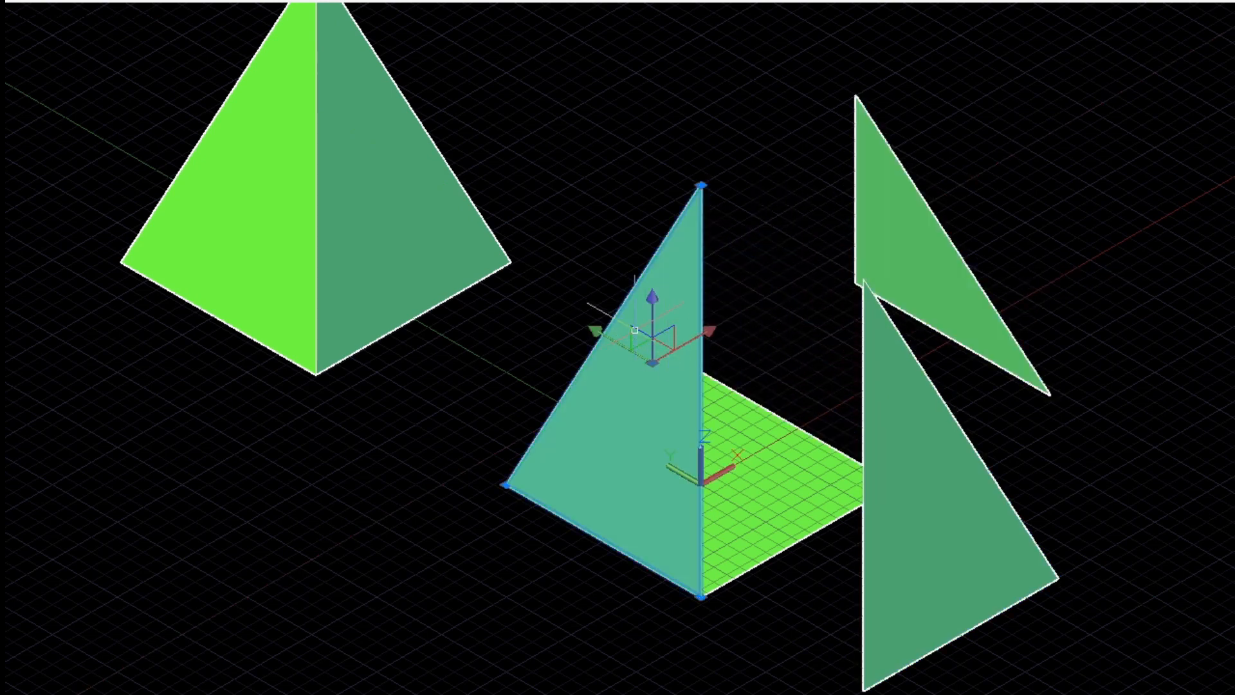
{"action": "left_click", "coordinate": [496, 427]}
{"action": "key", "text": "Escape"}
Step: Move the exploded pyramid's back-left face about 41 outward along the positive Y axis, away from the base
{"action": "left_click", "coordinate": [618, 346]}
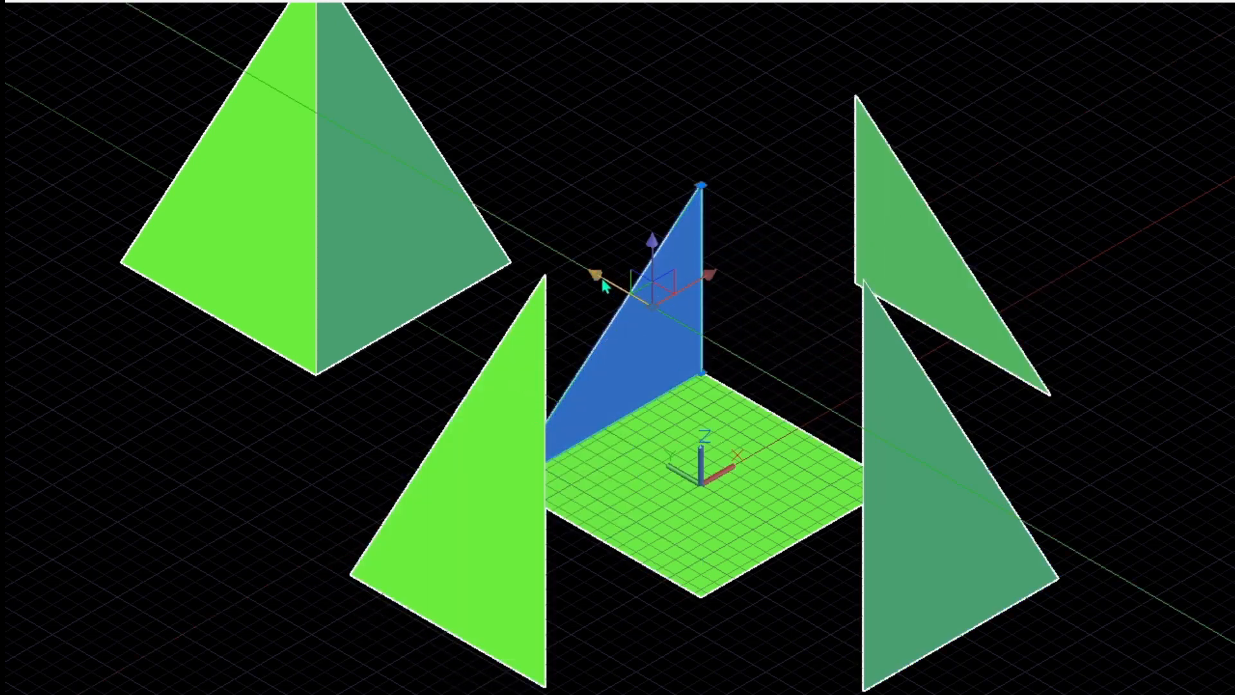
{"action": "left_click", "coordinate": [601, 279]}
{"action": "key", "text": "Escape"}
{"action": "left_click", "coordinate": [596, 273]}
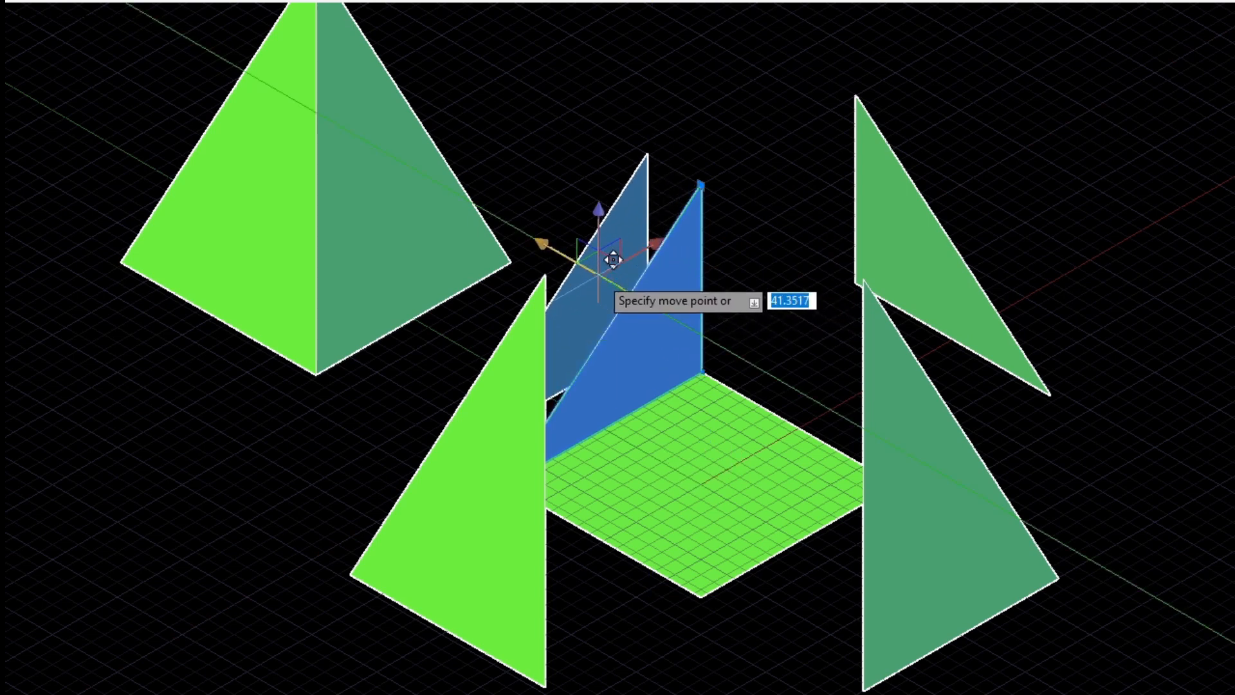
{"action": "left_click", "coordinate": [614, 260]}
{"action": "key", "text": "Escape"}
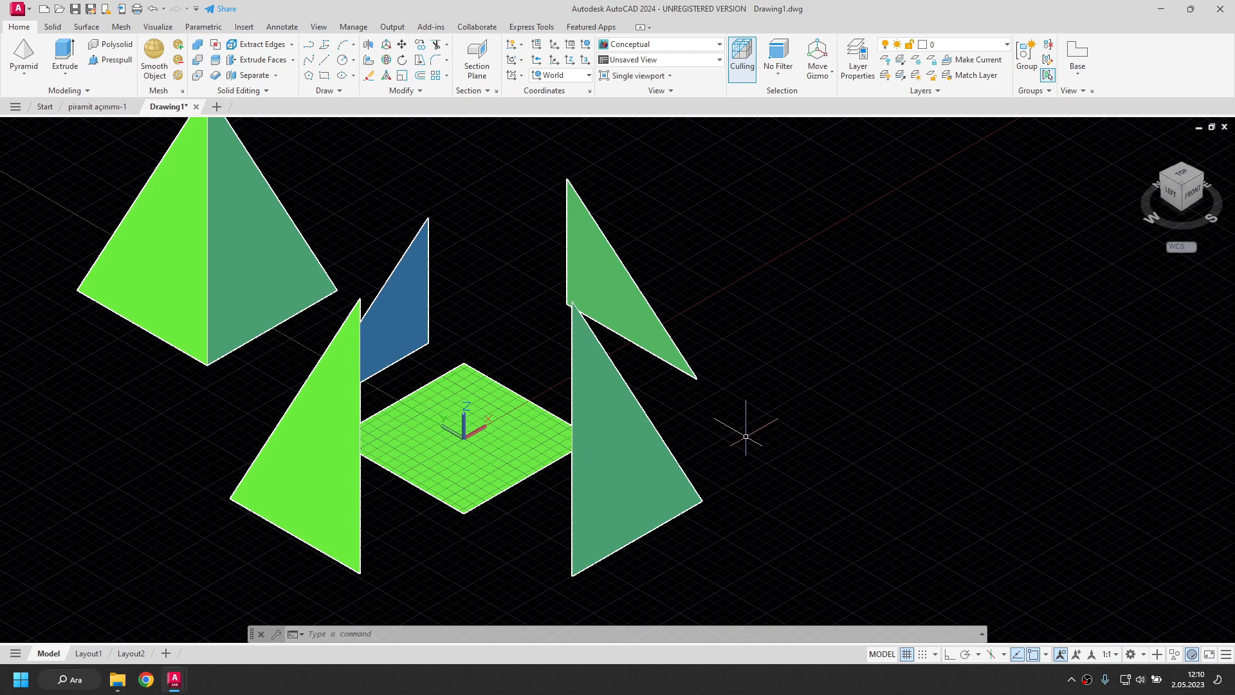
Step: Switch the coordinate system to the Front preset and restore it to World
{"action": "left_click", "coordinate": [652, 459]}
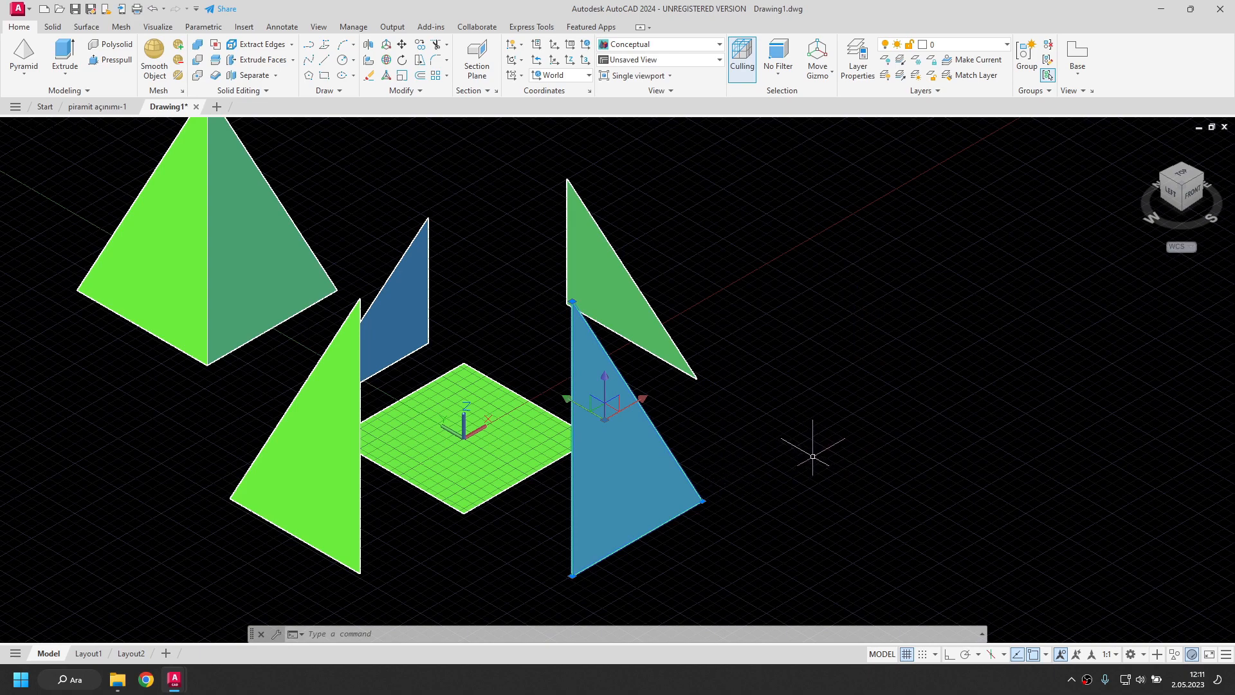
{"action": "middle_click_drag", "start_coordinate": [813, 457], "coordinate": [776, 483], "text": "shift"}
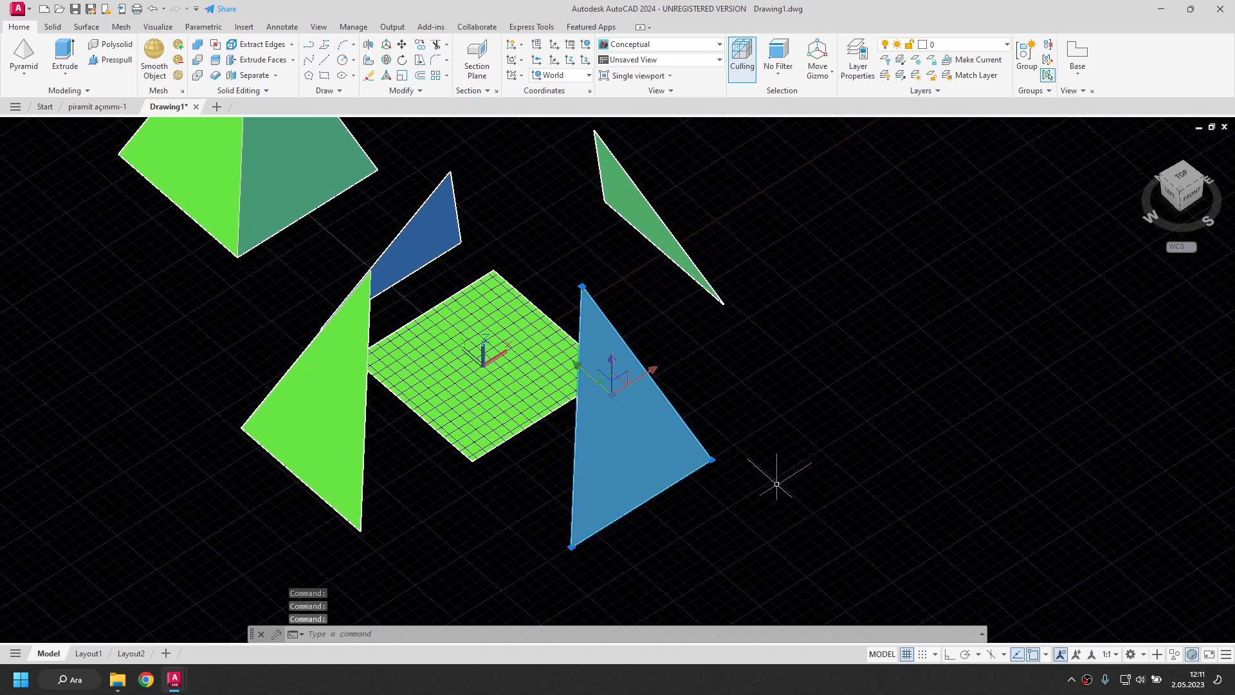
{"action": "left_click", "coordinate": [588, 76]}
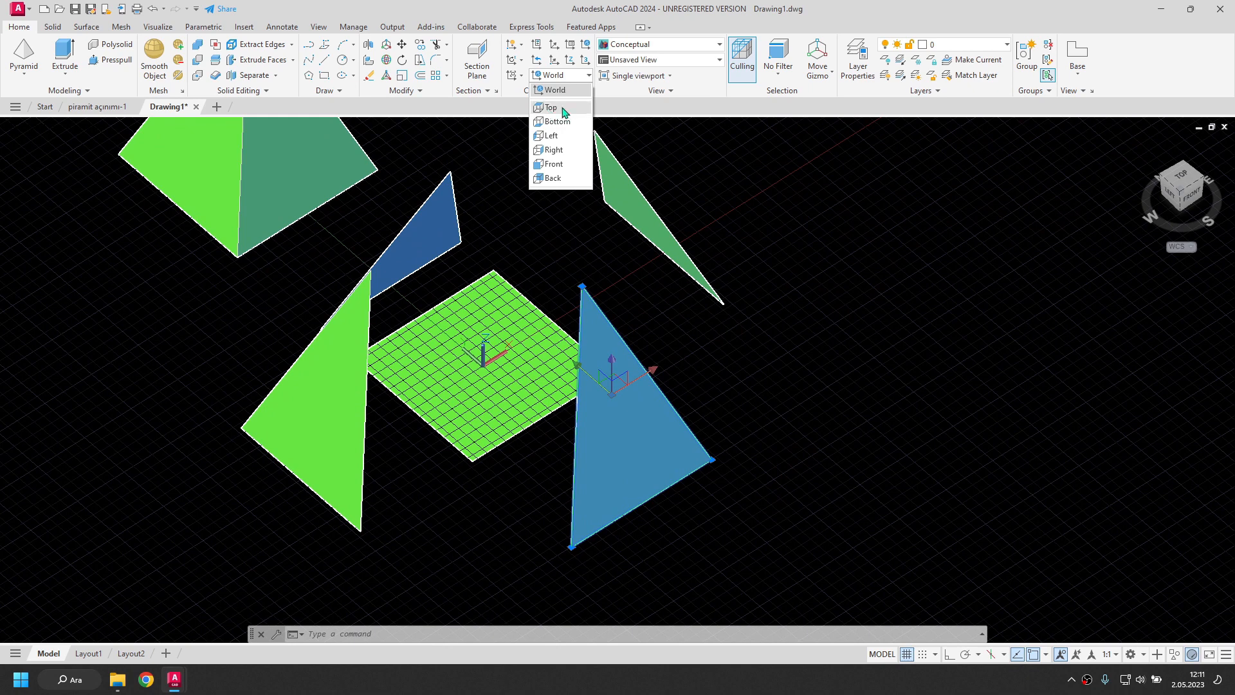
{"action": "left_click", "coordinate": [570, 165]}
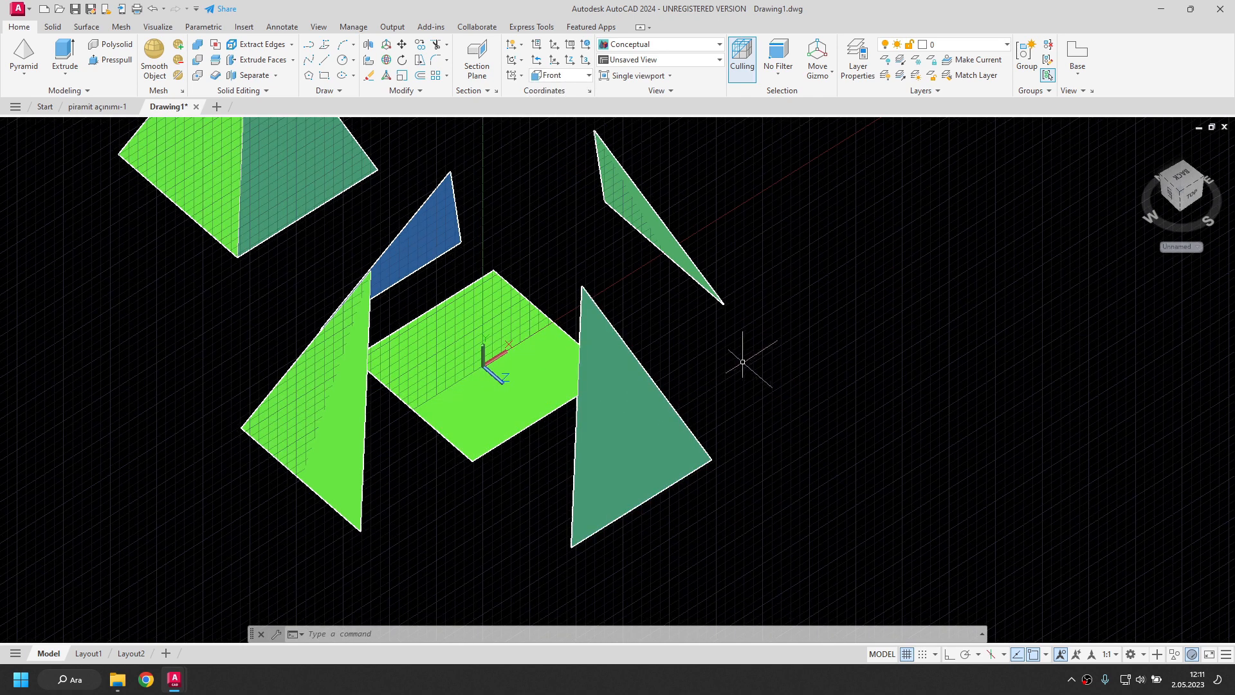
{"action": "left_click", "coordinate": [571, 76]}
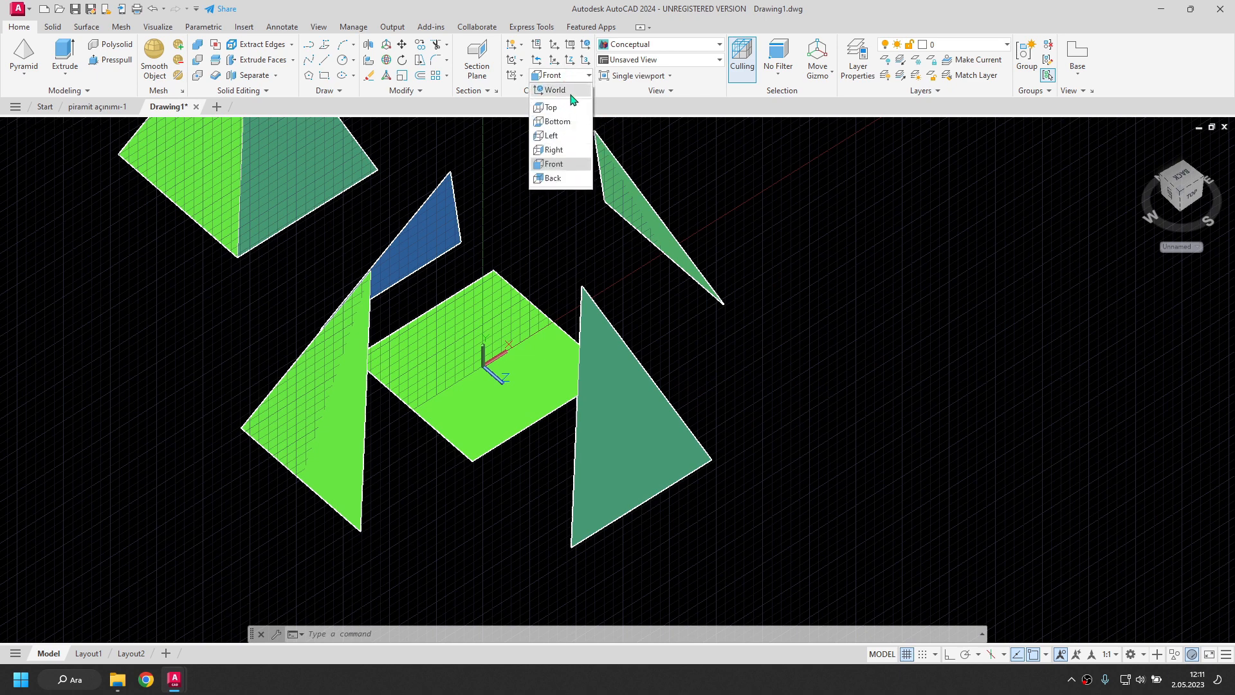
{"action": "left_click", "coordinate": [557, 90]}
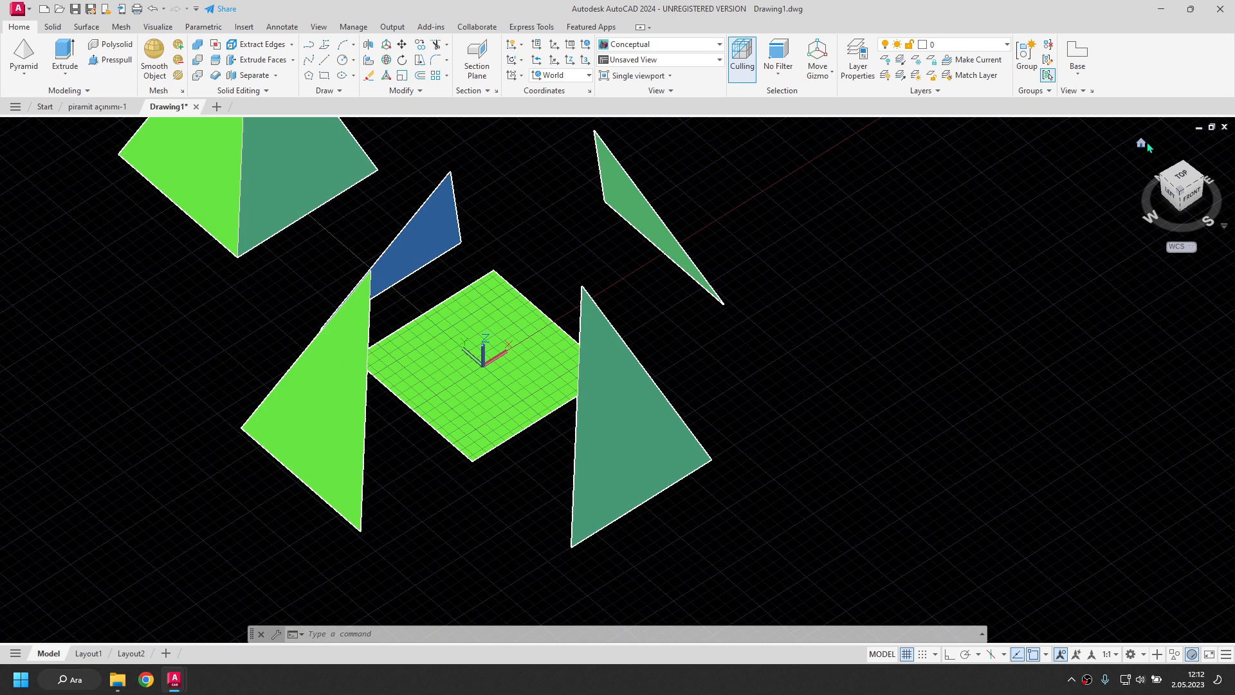
Step: Restore the home view and draw an Ortho line about 120 long along the X axis in the empty area beside the front-right face
{"action": "left_click", "coordinate": [1142, 144]}
{"action": "scroll", "coordinate": [976, 392], "scroll_direction": "down", "scroll_amount": 2}
{"action": "middle_click_drag", "start_coordinate": [977, 393], "coordinate": [648, 364]}
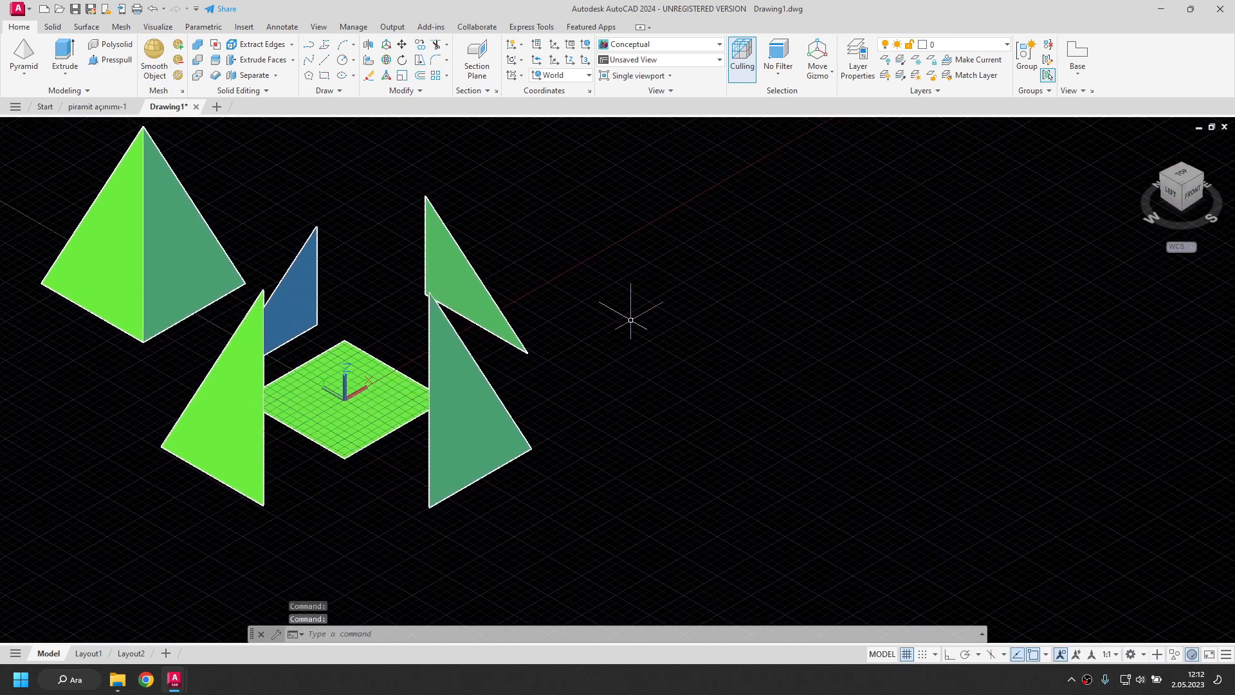
{"action": "left_click", "coordinate": [326, 64]}
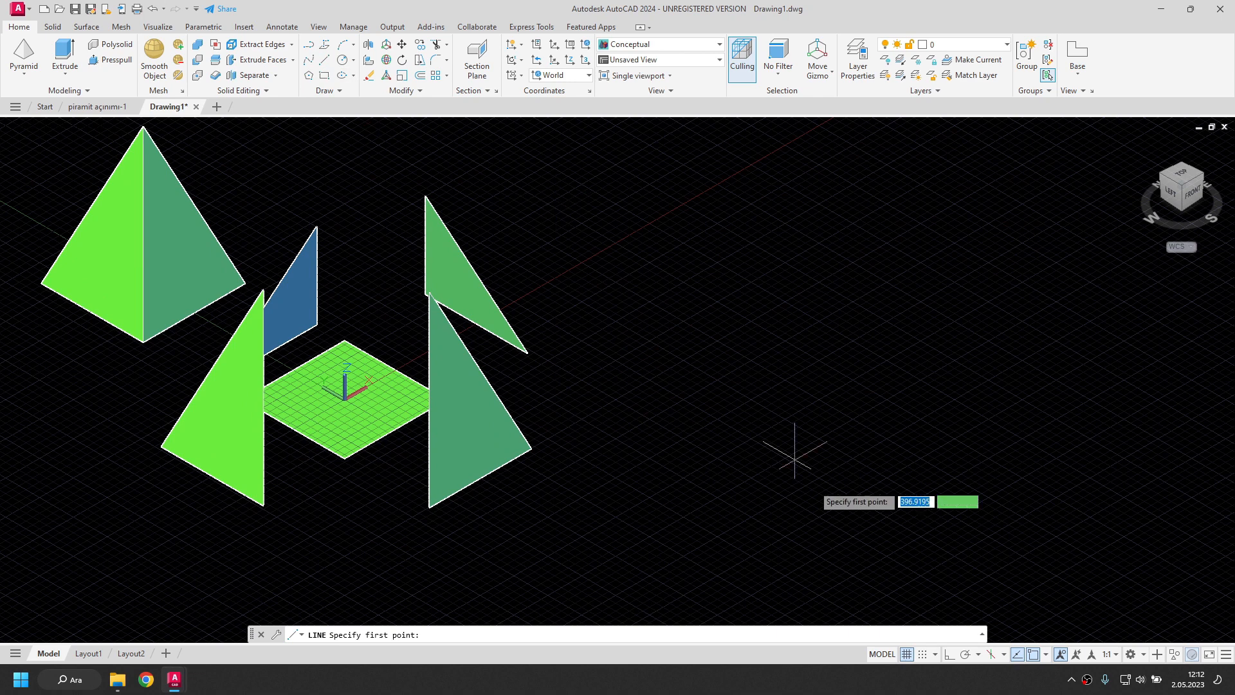
{"action": "left_click", "coordinate": [710, 481]}
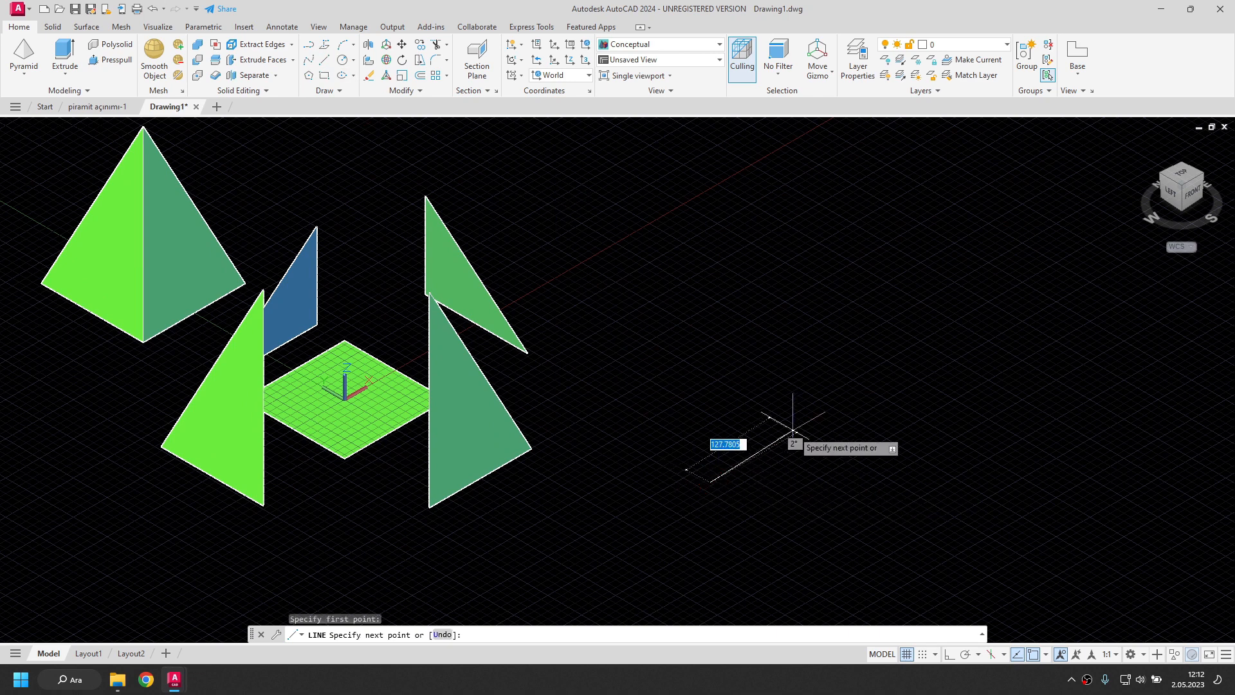
{"action": "key", "text": "F8"}
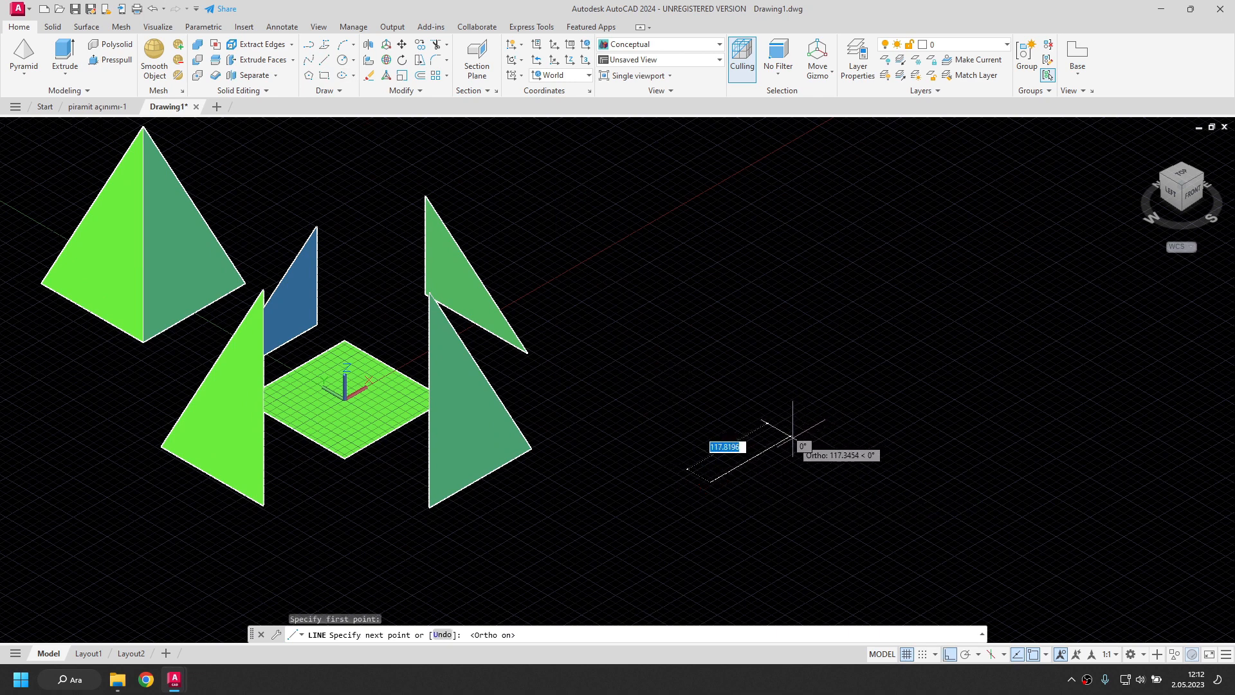
{"action": "left_click", "coordinate": [794, 436]}
{"action": "key", "text": "Return"}
Step: Draw a perpendicular line about 110 long along the positive Y axis from the first line's midpoint
{"action": "key", "text": "Return"}
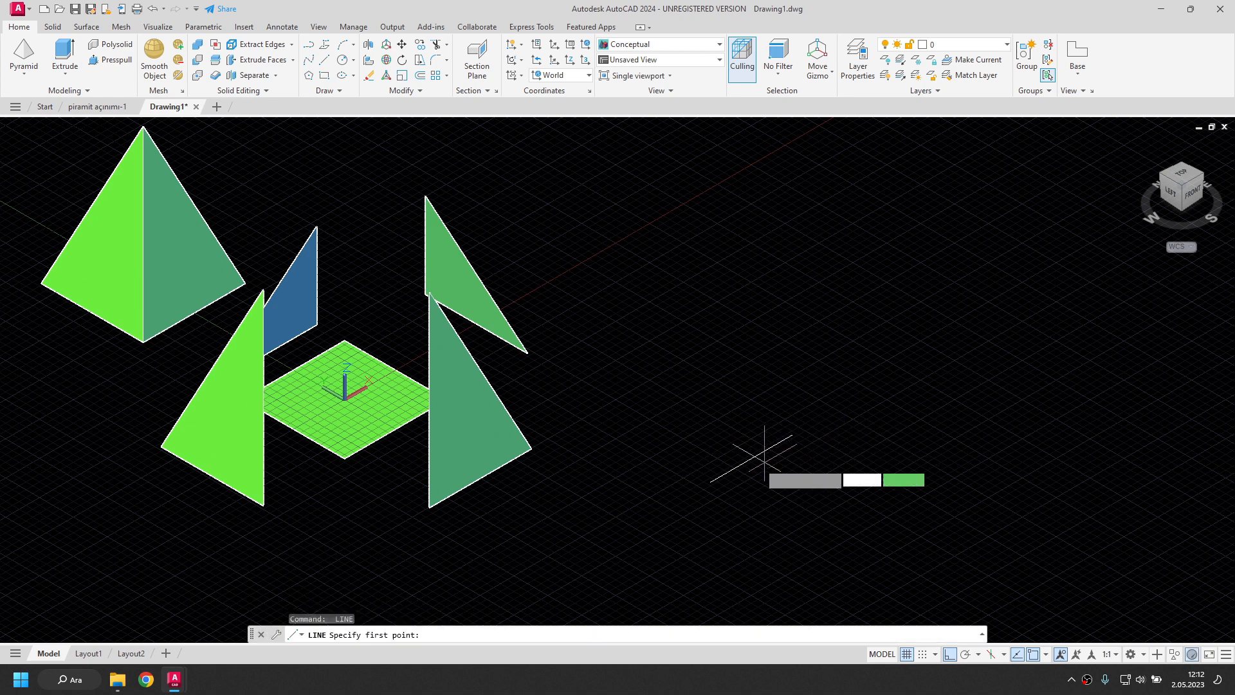
{"action": "left_click", "coordinate": [751, 457]}
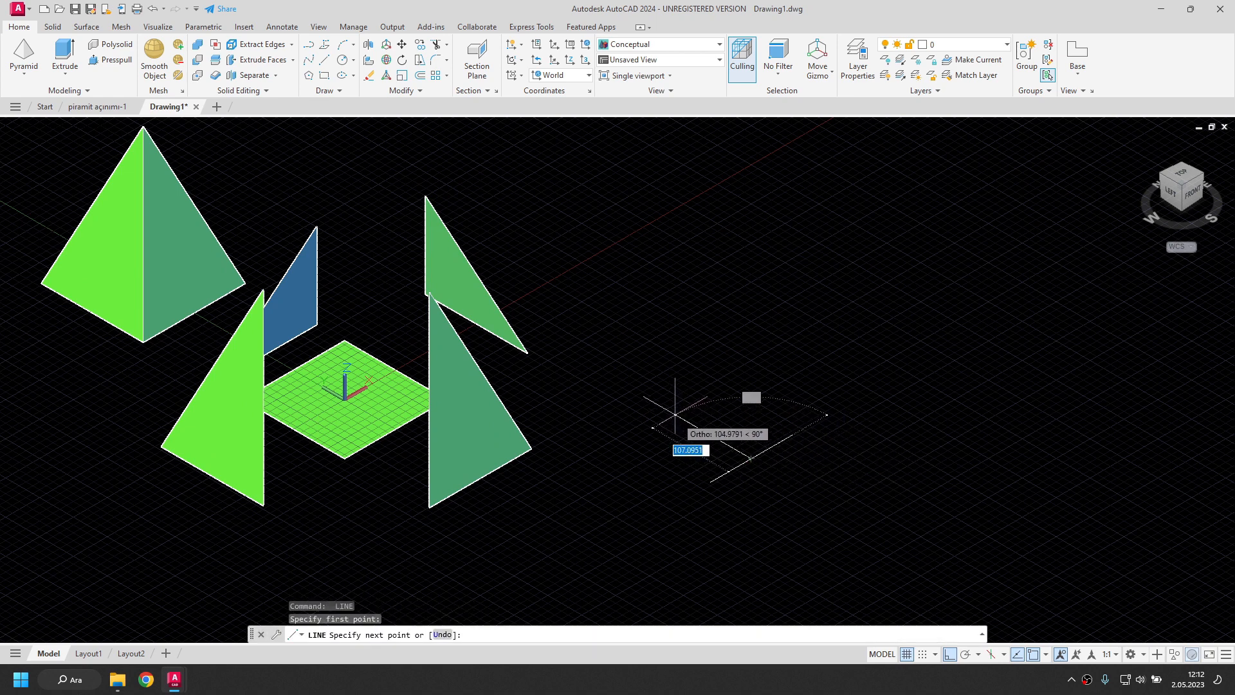
{"action": "left_click", "coordinate": [675, 415]}
{"action": "key", "text": "Escape"}
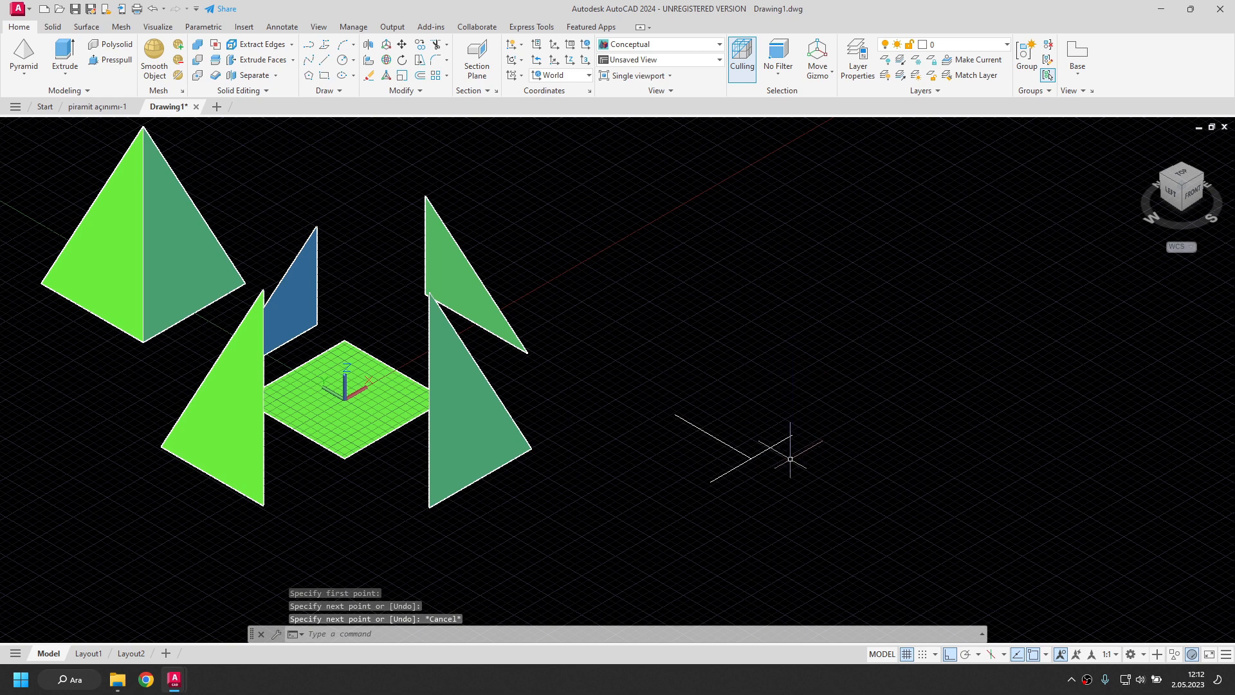
Step: Align the front-right face flat onto the guide lines, matching its base corners to the first line's ends and its apex to the perpendicular line's end
{"action": "type", "text": "al"}
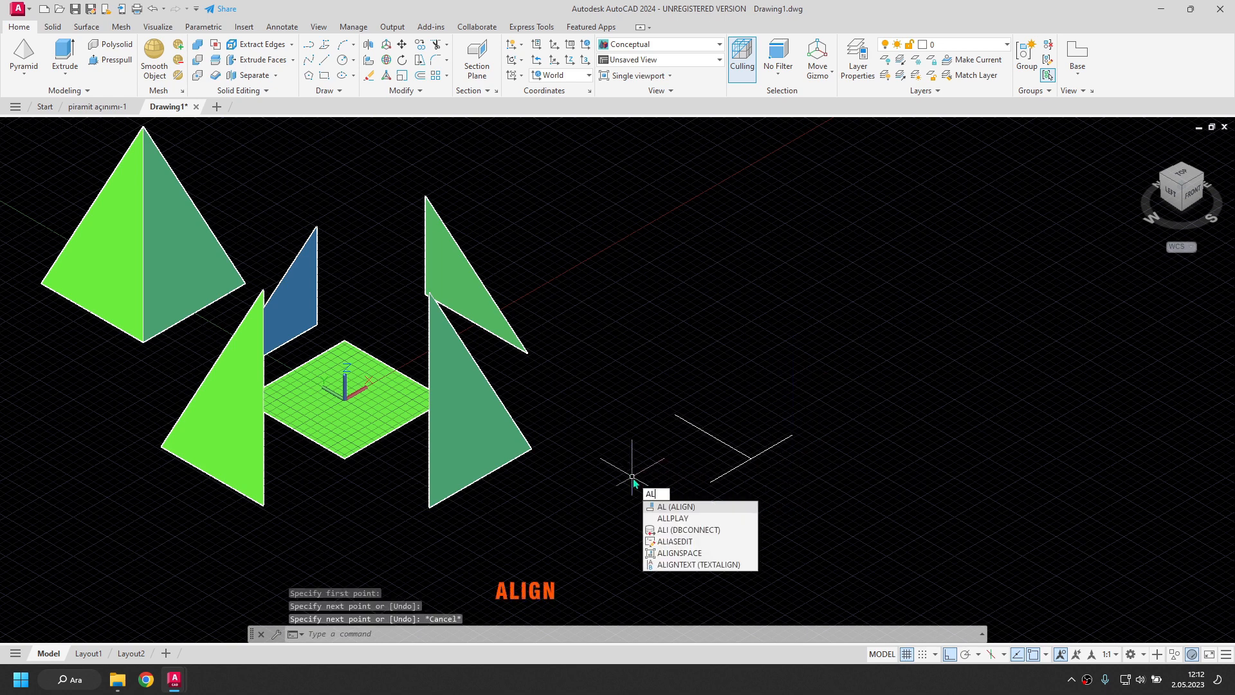
{"action": "key", "text": "Return"}
{"action": "left_click", "coordinate": [468, 419]}
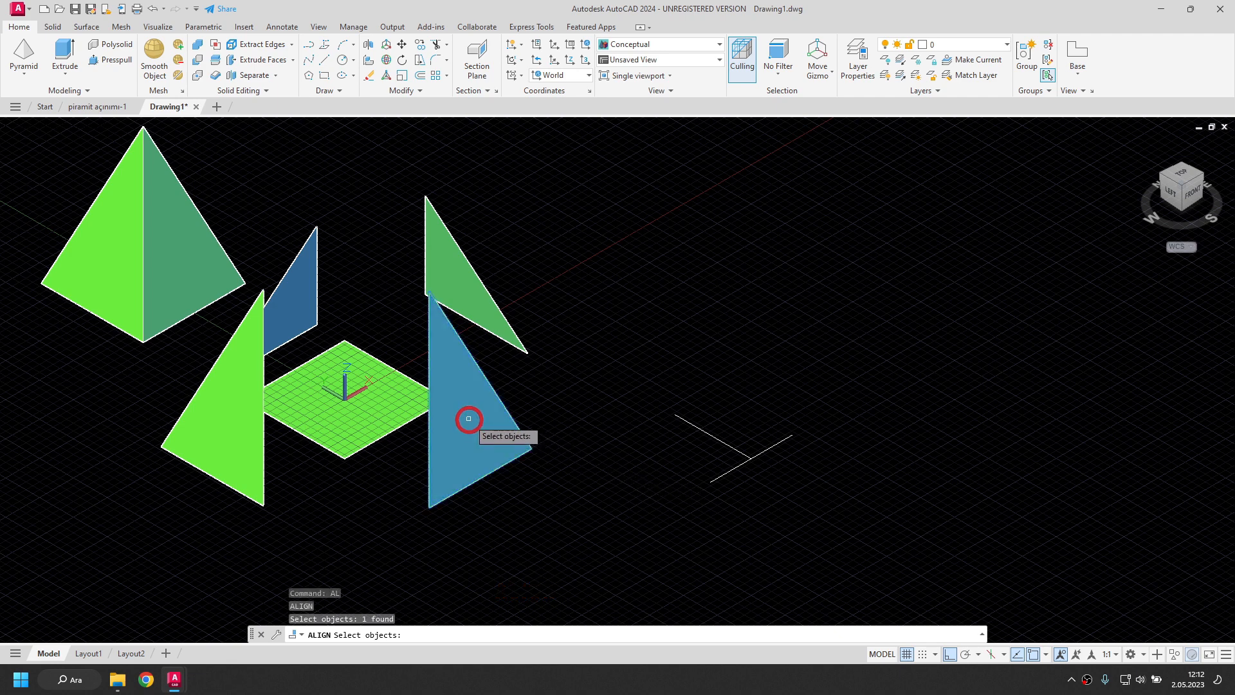
{"action": "key", "text": "Return"}
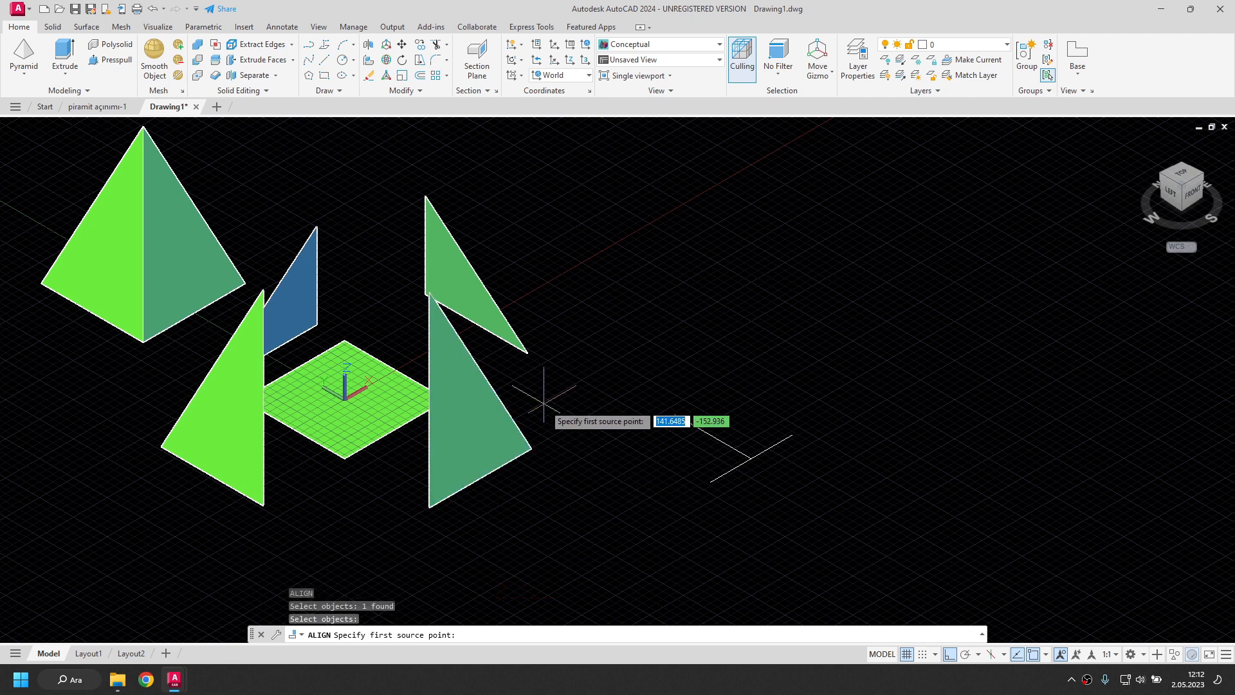
{"action": "left_click", "coordinate": [534, 451]}
{"action": "key", "text": "F8"}
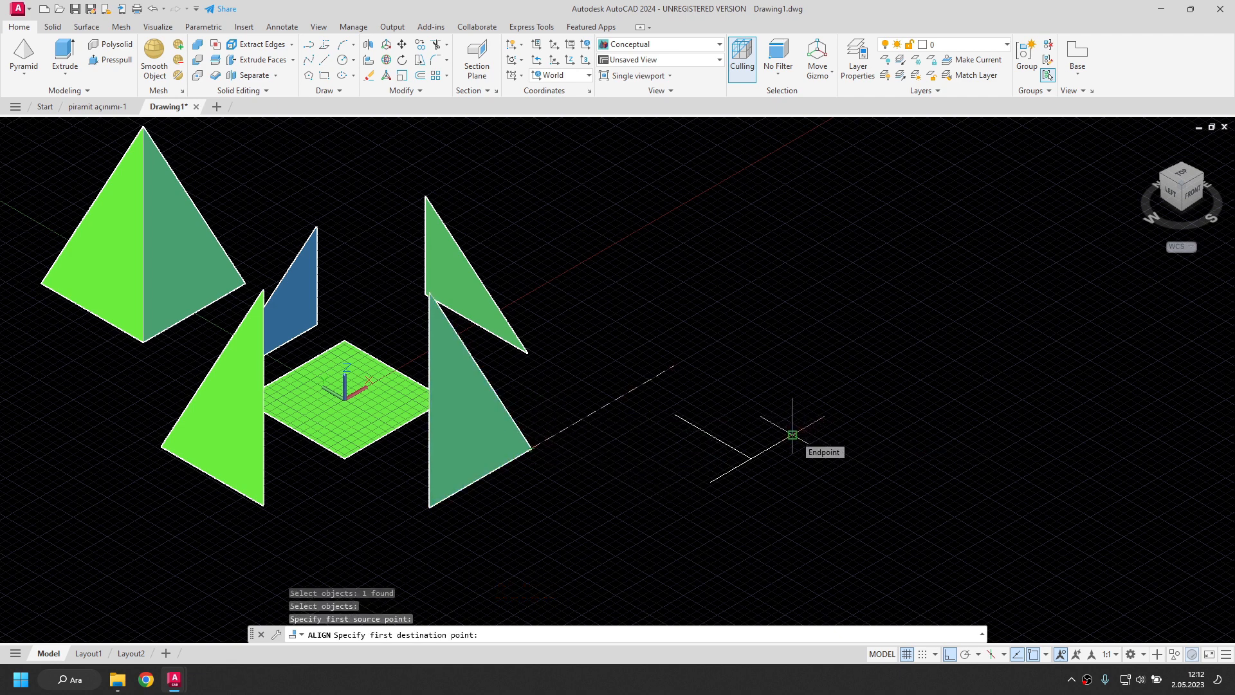
{"action": "left_click", "coordinate": [793, 435]}
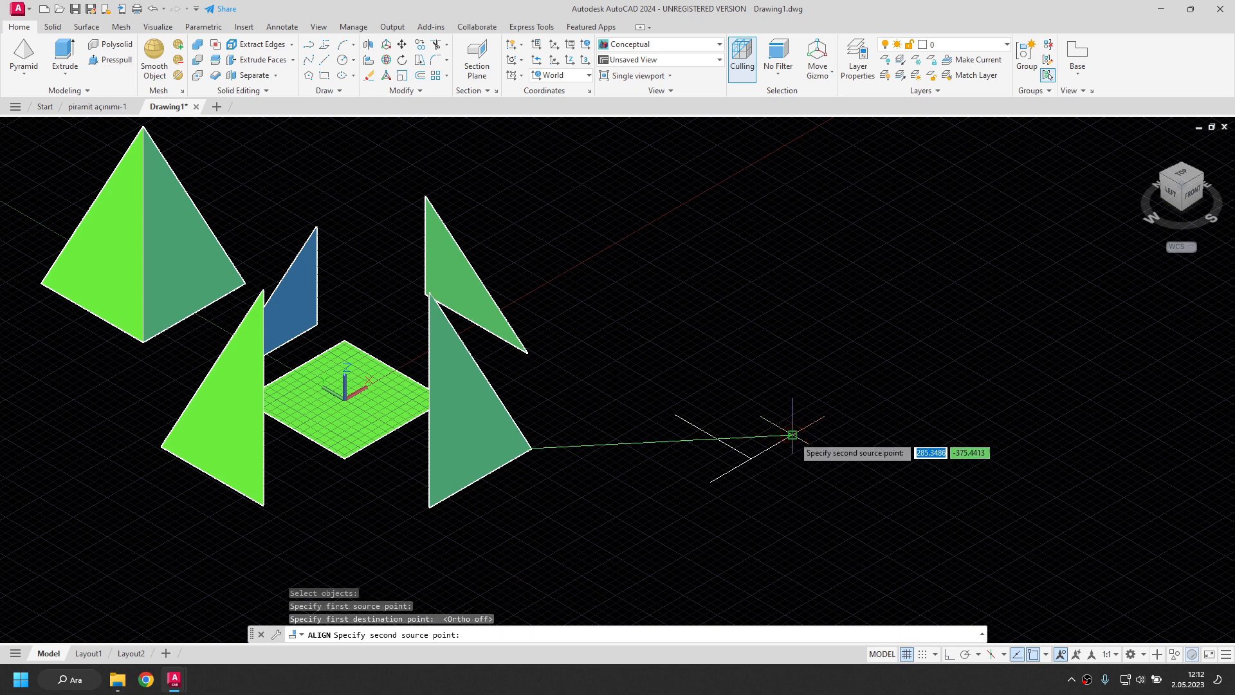
{"action": "left_click", "coordinate": [430, 506]}
{"action": "left_click", "coordinate": [708, 482]}
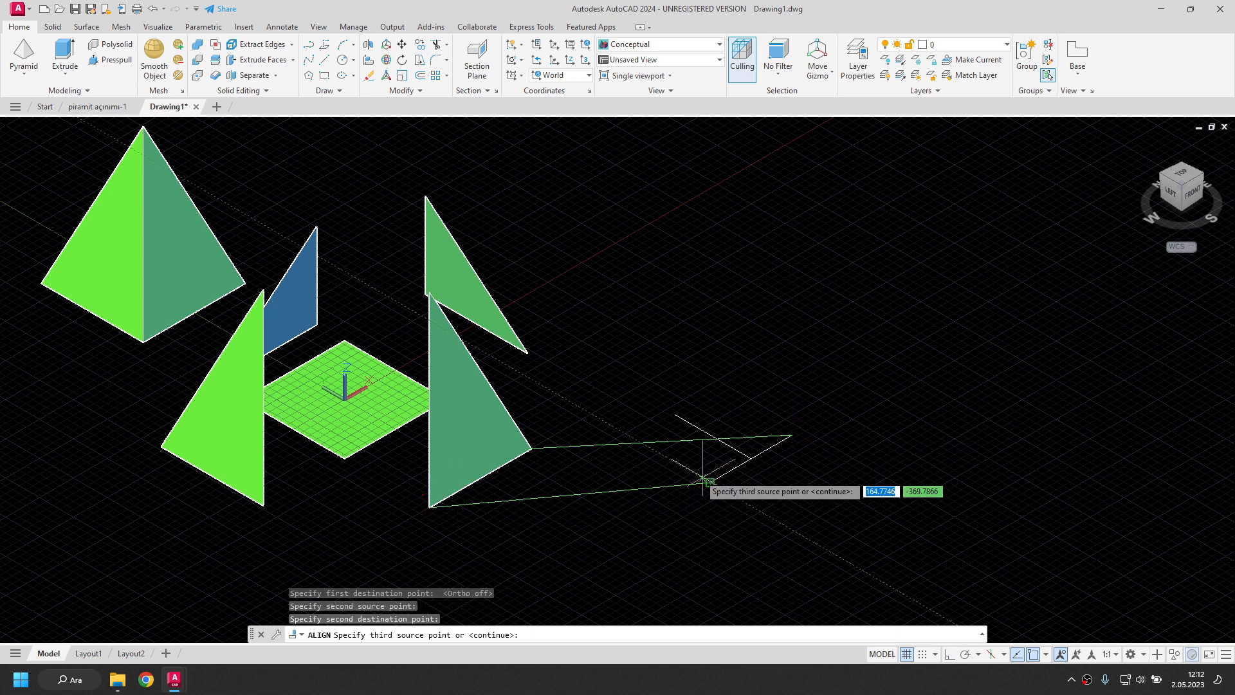
{"action": "left_click", "coordinate": [429, 295]}
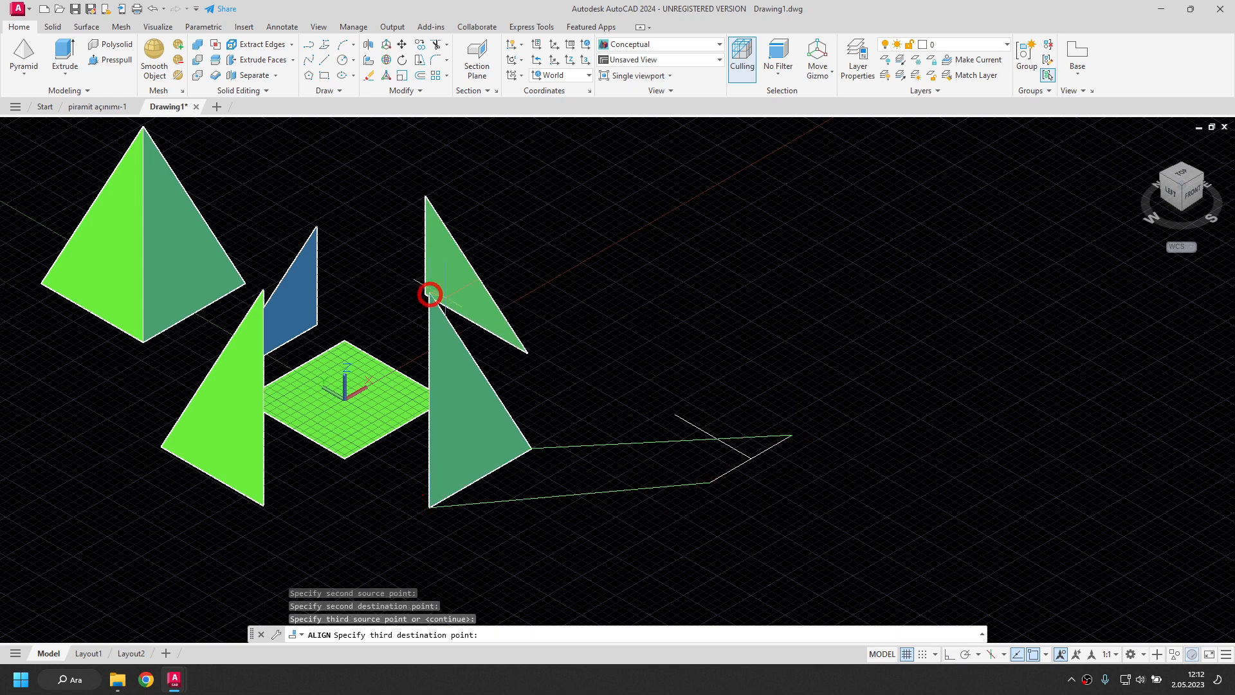
{"action": "left_click", "coordinate": [673, 413]}
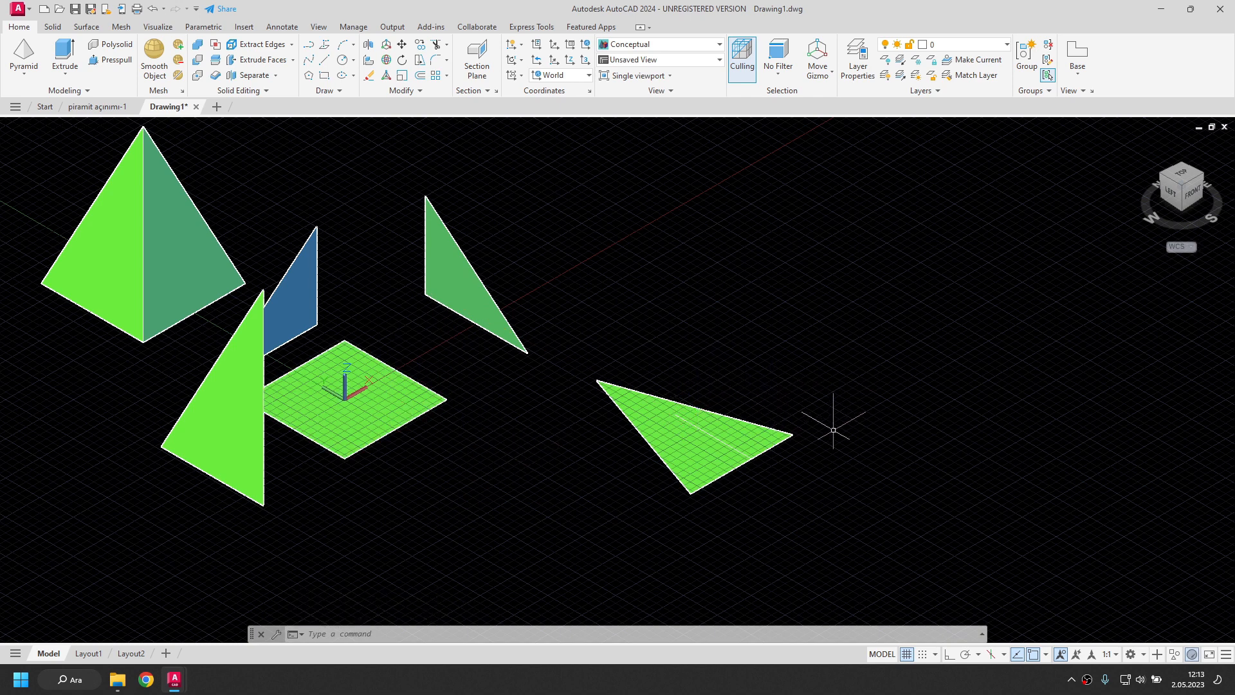
Step: Move the flattened triangular face about 179 along the positive X axis, clear of the guide lines
{"action": "left_click", "coordinate": [720, 421]}
{"action": "left_click", "coordinate": [704, 401]}
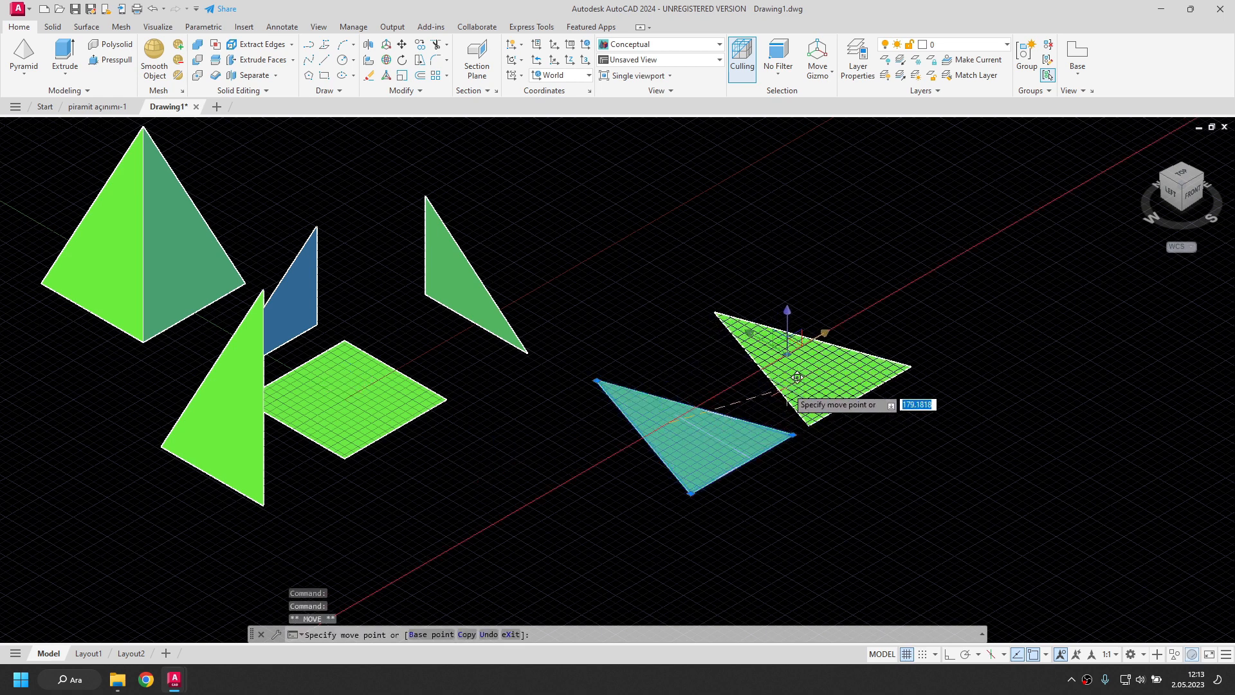
{"action": "left_click", "coordinate": [788, 390]}
{"action": "key", "text": "Escape"}
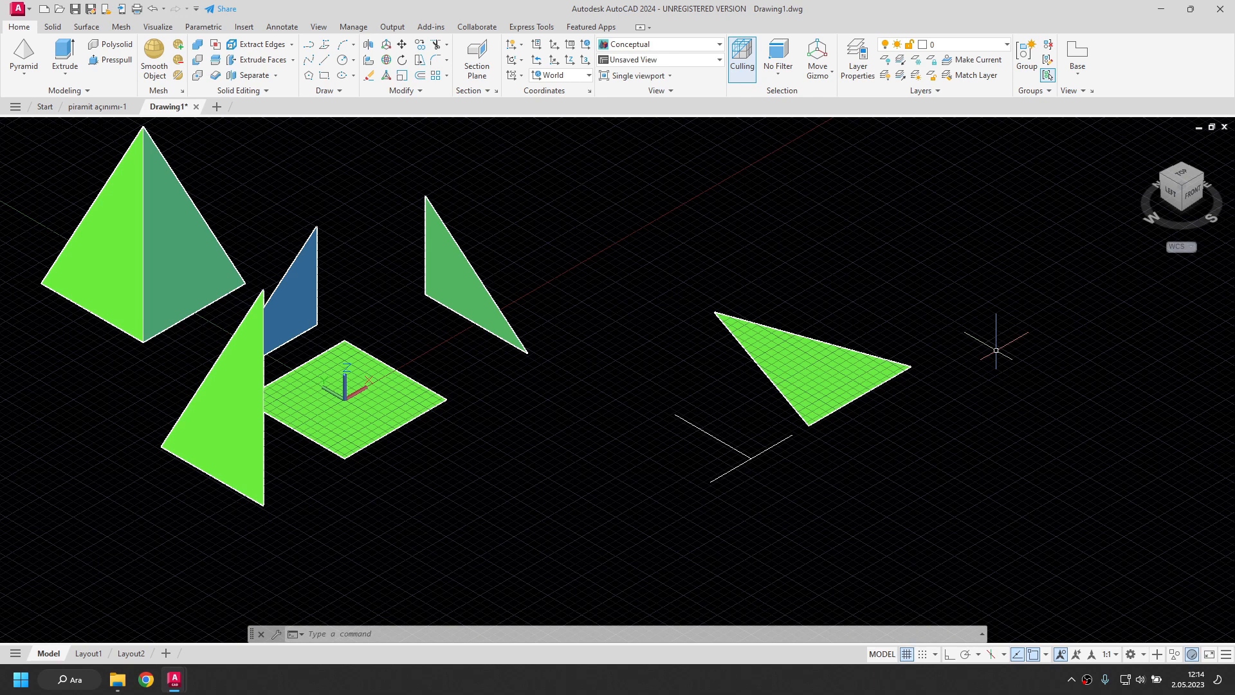
Step: Switch to the top view and delete the two guide lines beside the flattened triangle
{"action": "left_click", "coordinate": [1184, 176]}
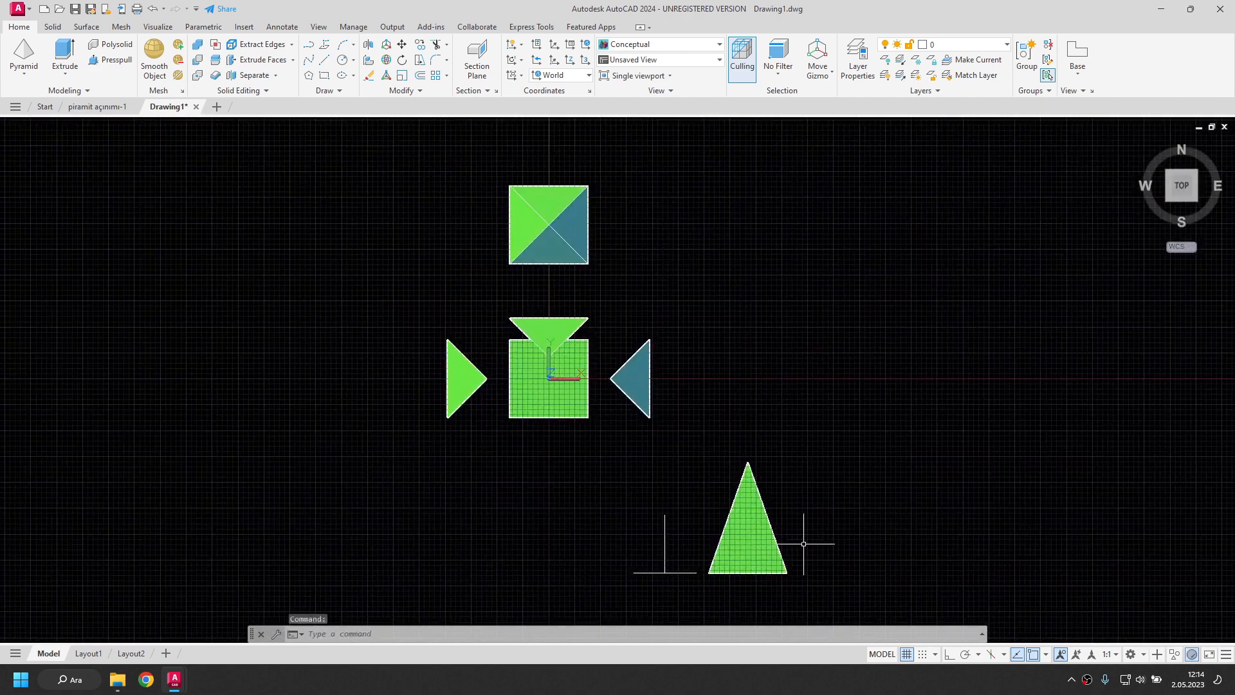
{"action": "scroll", "coordinate": [816, 526], "scroll_direction": "up", "scroll_amount": 2}
{"action": "middle_click_drag", "start_coordinate": [816, 527], "coordinate": [643, 398]}
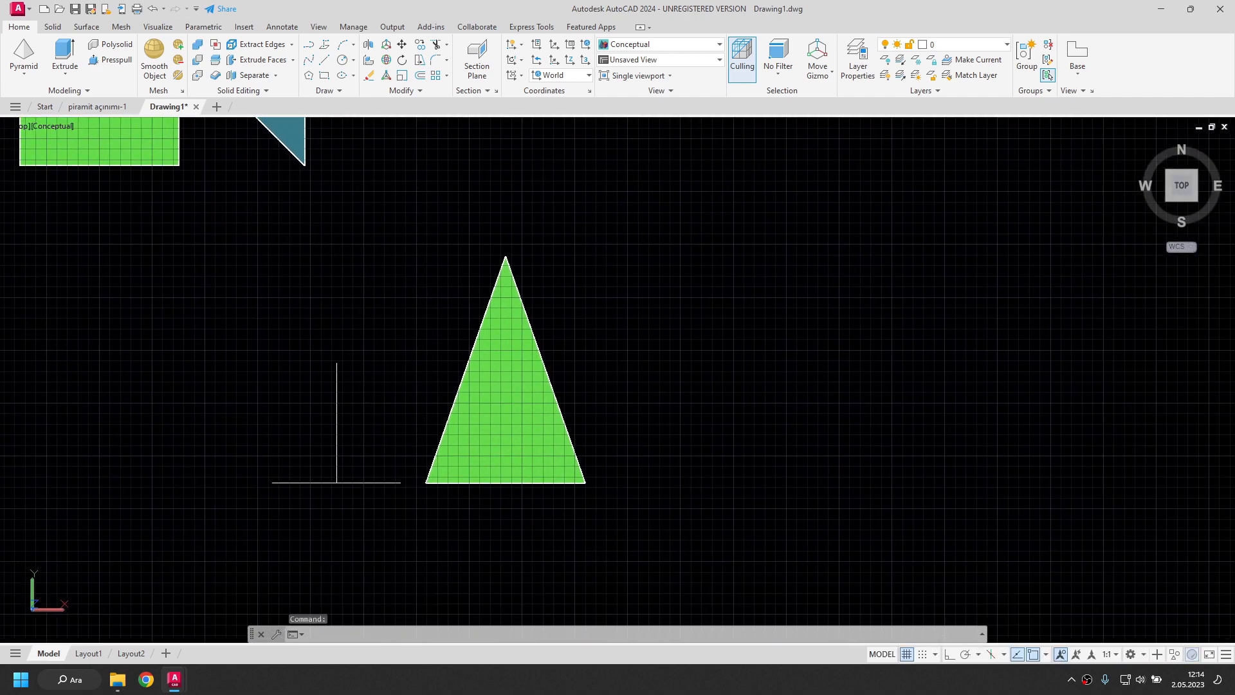
{"action": "left_click", "coordinate": [375, 513]}
{"action": "left_click", "coordinate": [232, 358]}
{"action": "key", "text": "Delete"}
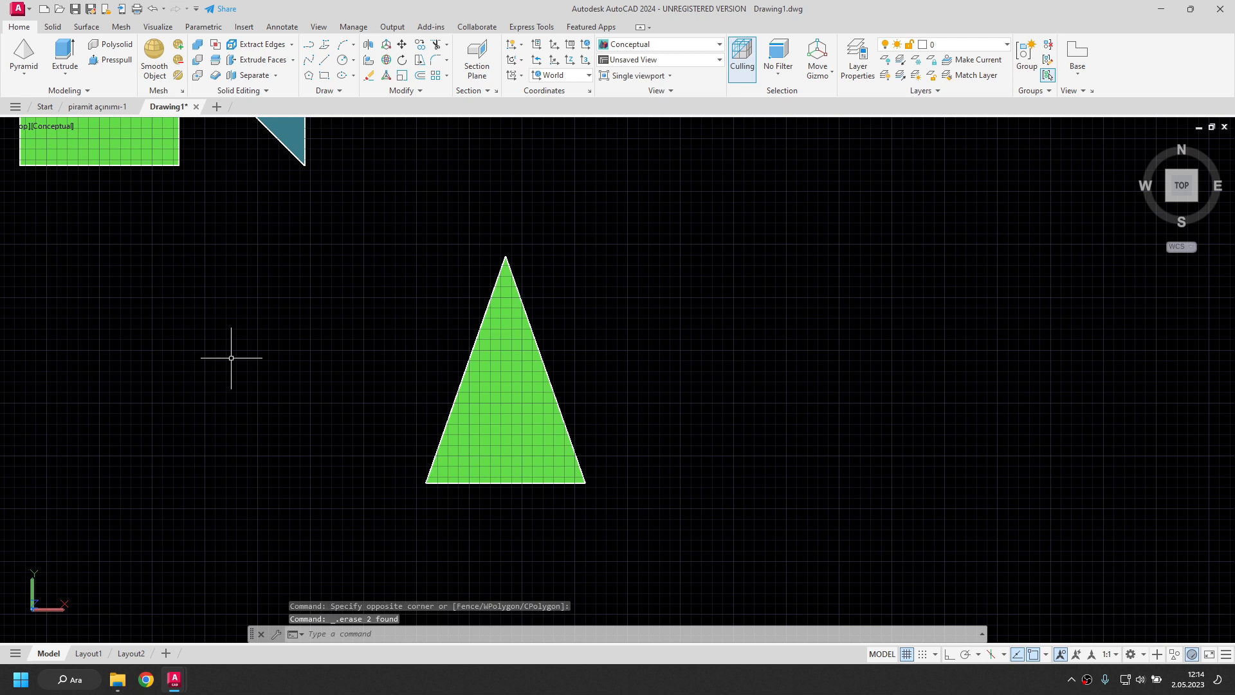
Step: Copy the flat triangle as a four-item array along the positive X axis, spaced about 171 apart
{"action": "left_click", "coordinate": [505, 397]}
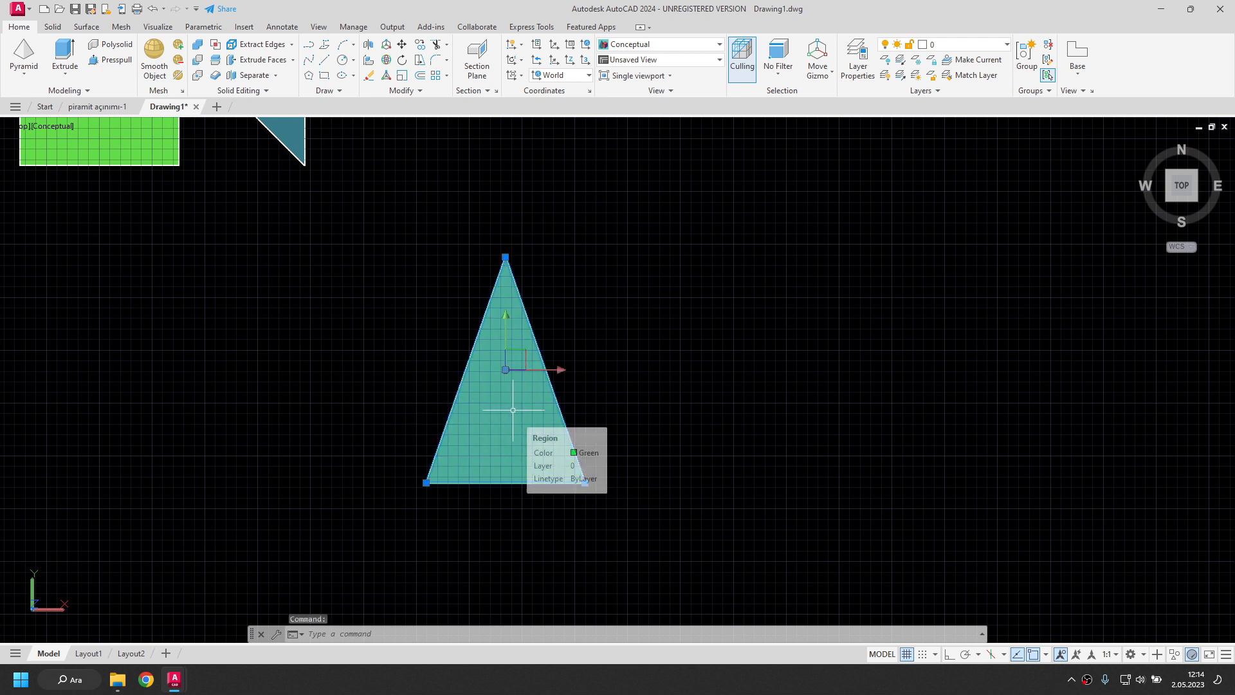
{"action": "type", "text": "co"}
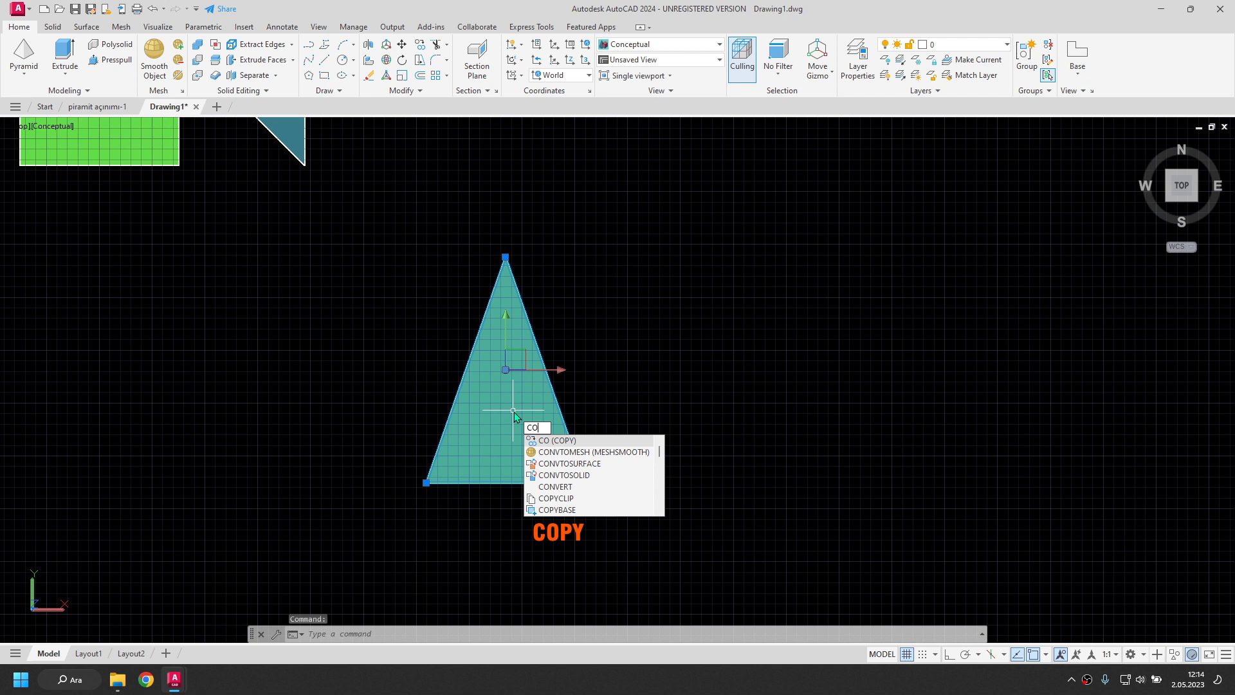
{"action": "key", "text": "Return"}
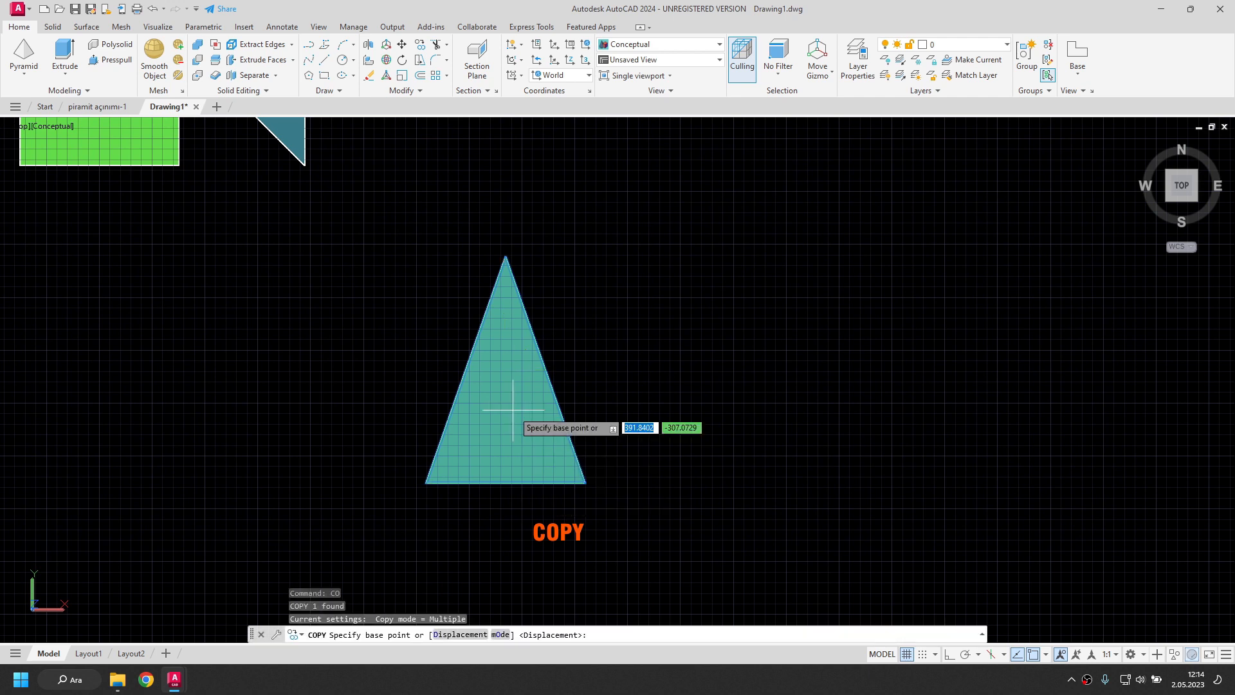
{"action": "left_click", "coordinate": [425, 482]}
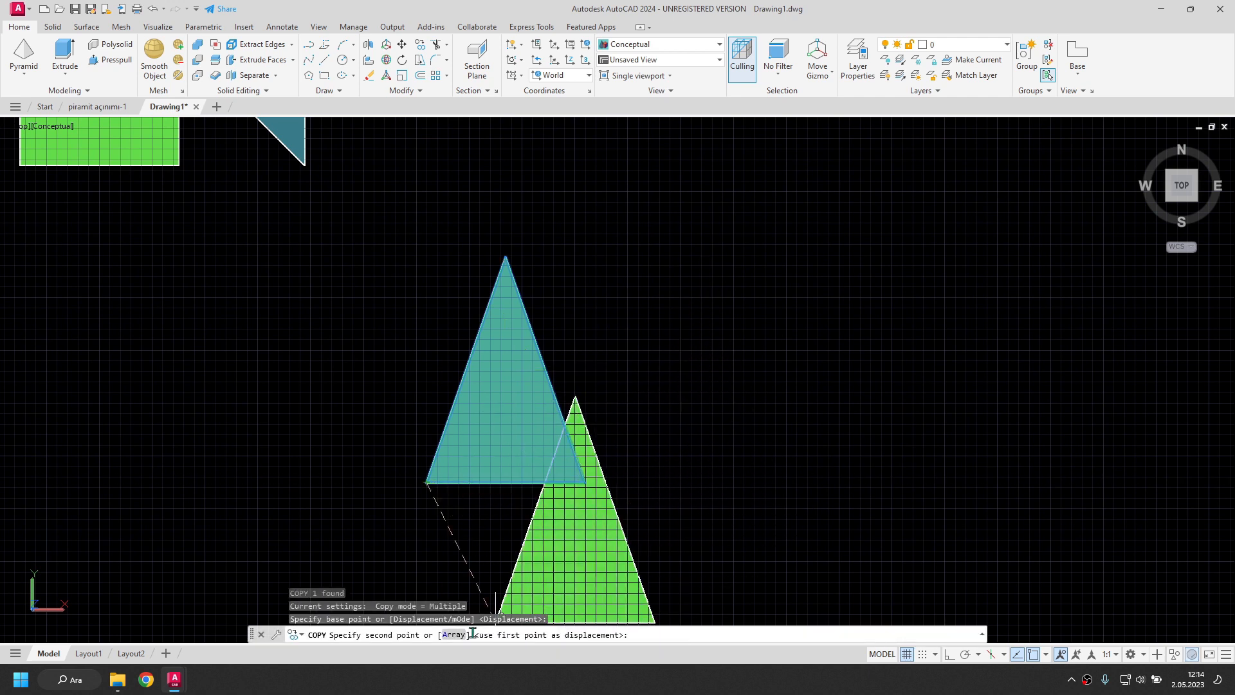
{"action": "left_click", "coordinate": [454, 635]}
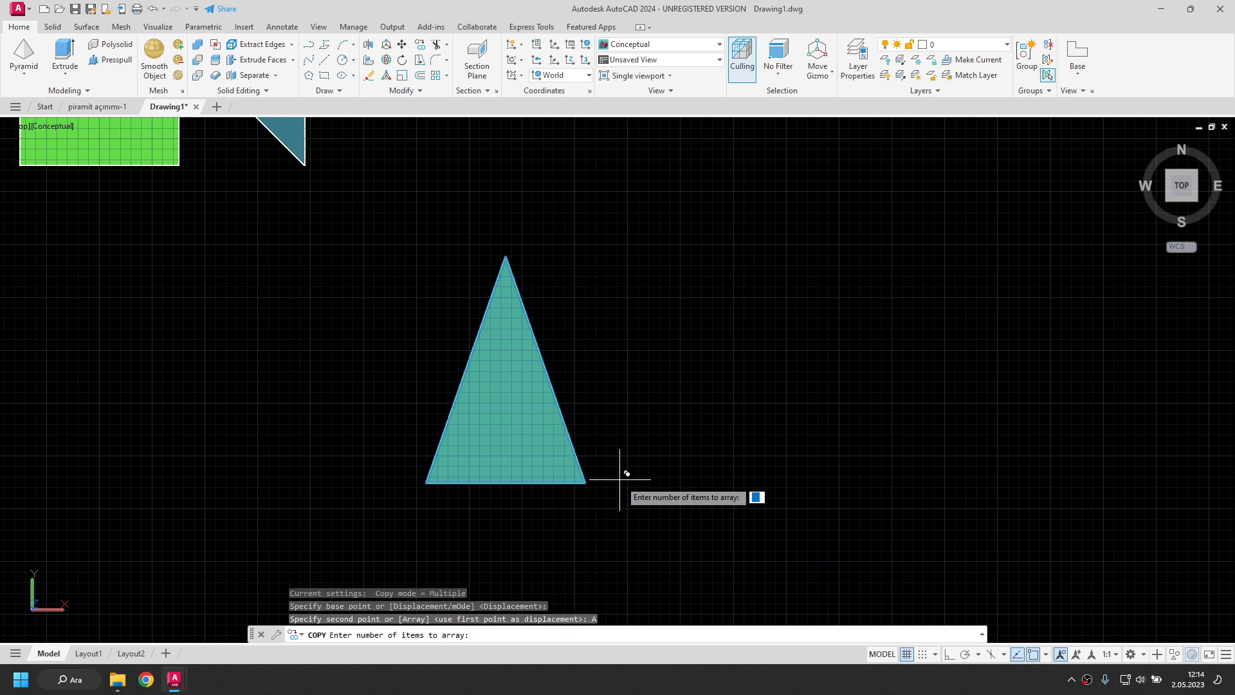
{"action": "key", "text": "Return"}
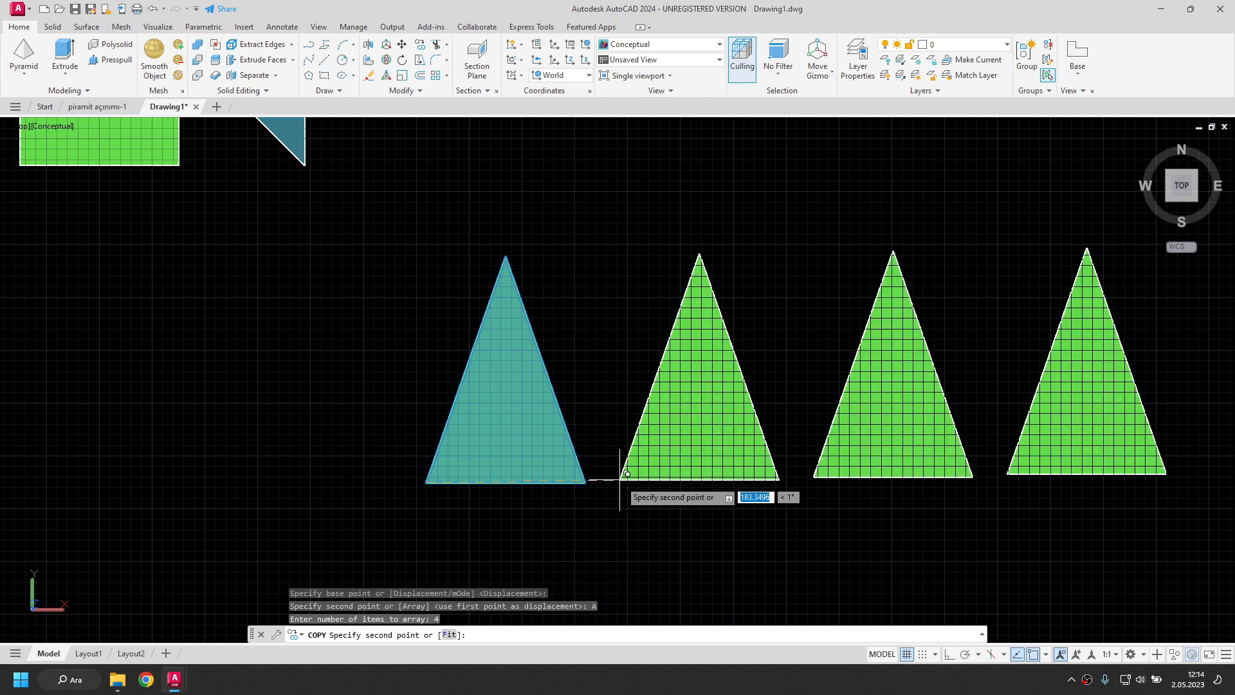
{"action": "left_click", "coordinate": [607, 480]}
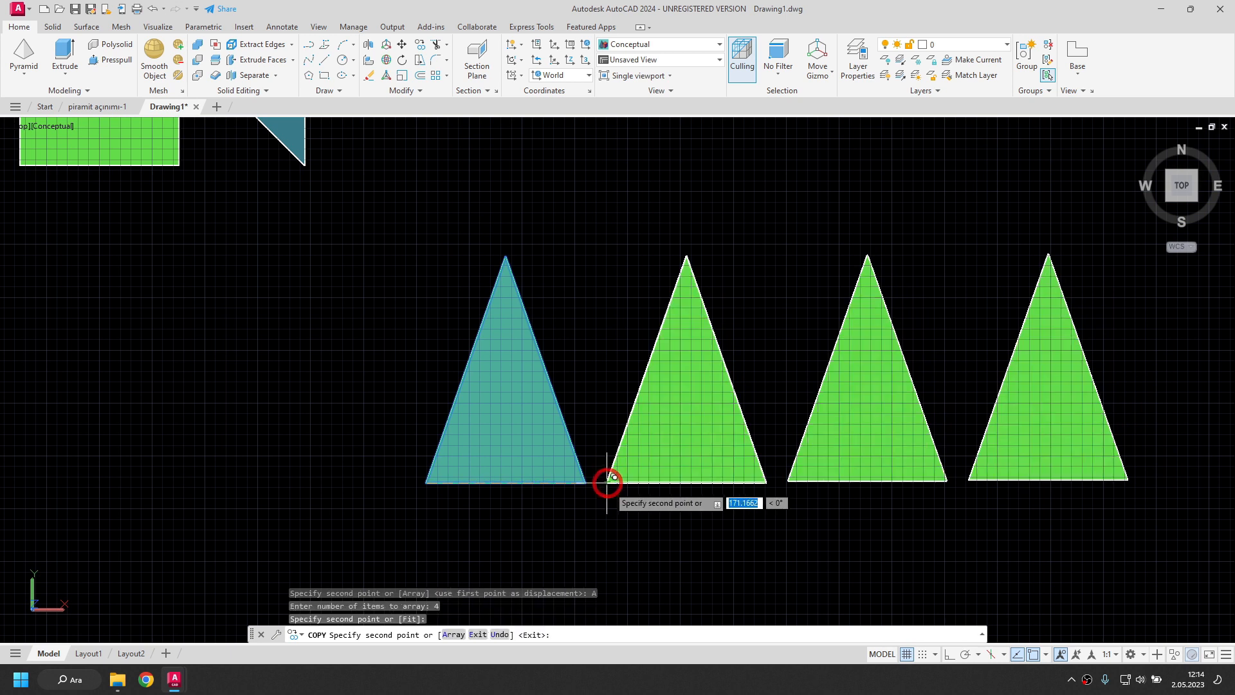
{"action": "key", "text": "Escape"}
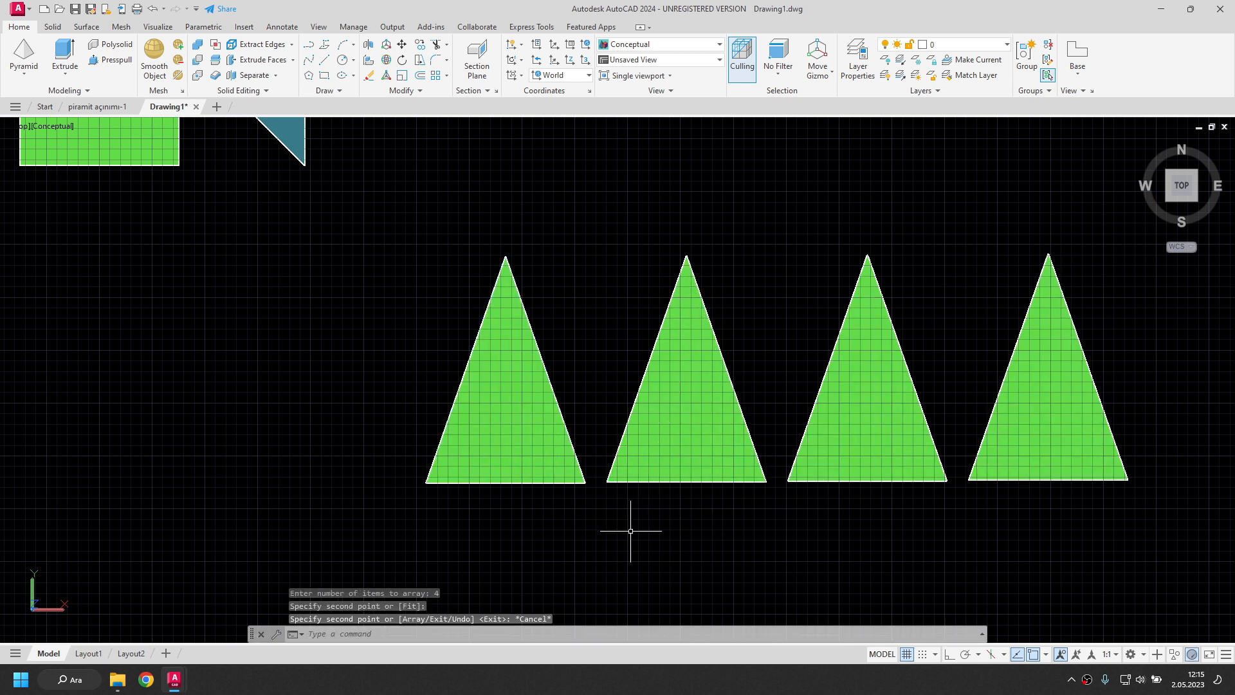
Step: Align the second triangle to the first without scaling, matching its lower-left corner to the first's lower-right corner and joining their apexes
{"action": "middle_click_drag", "start_coordinate": [800, 485], "coordinate": [647, 496]}
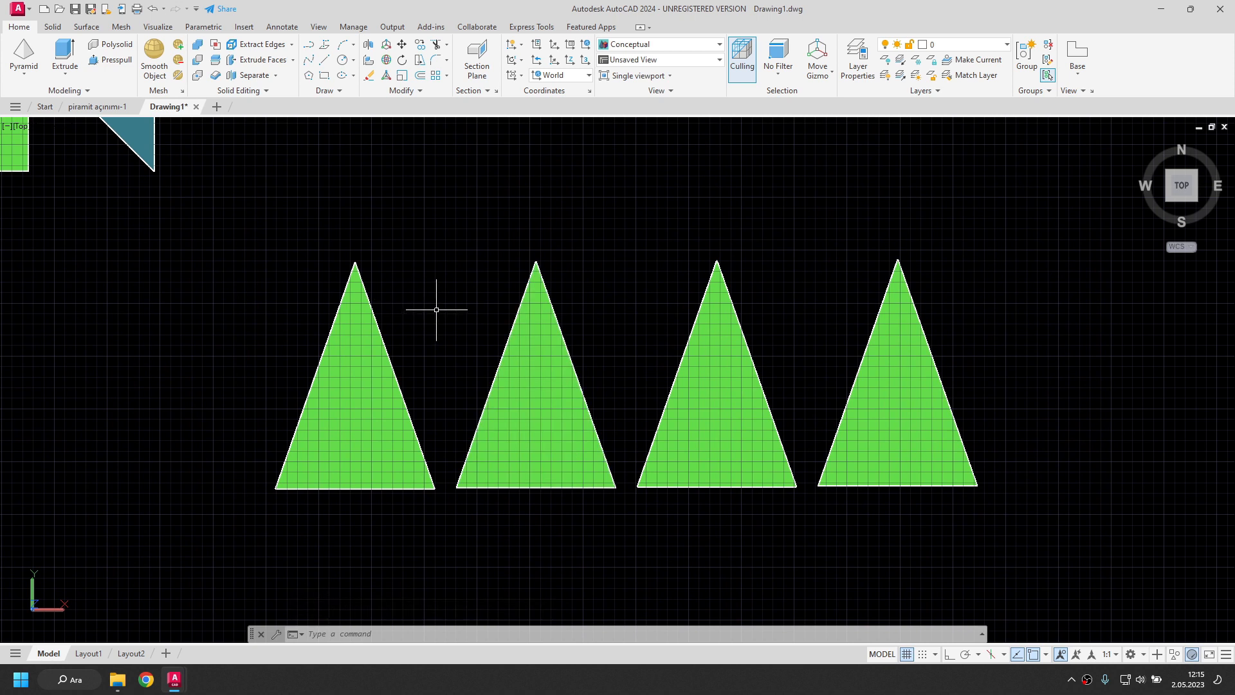
{"action": "key", "text": "Return"}
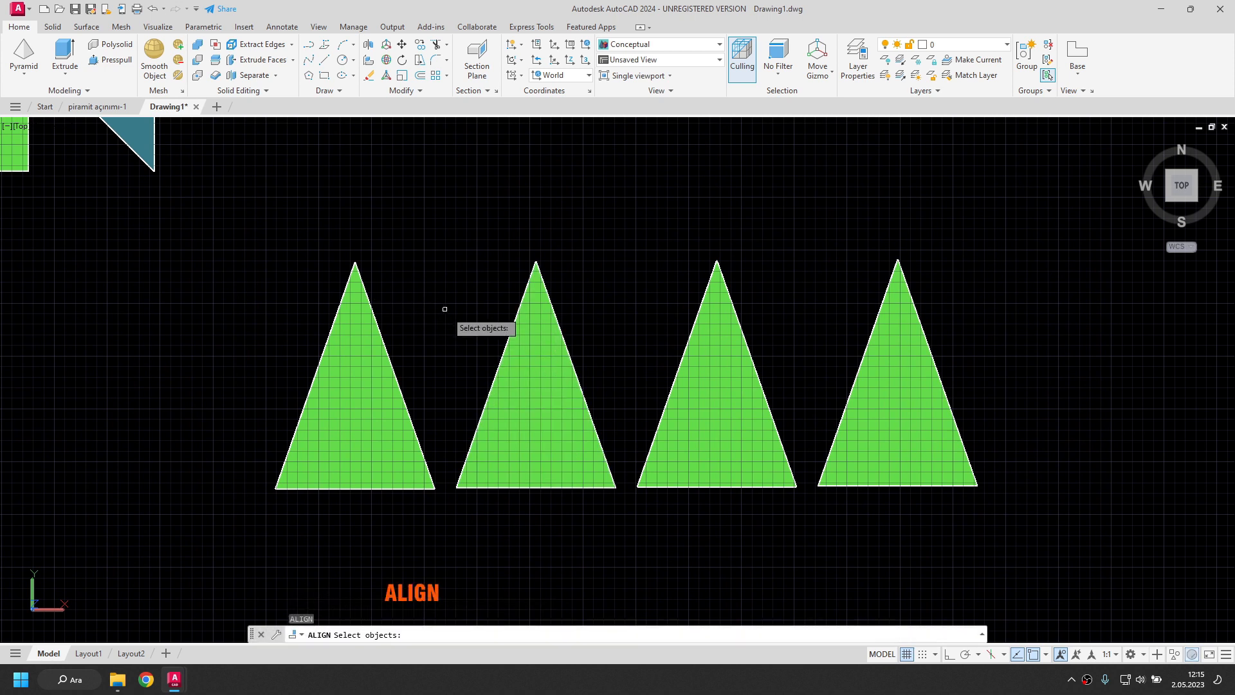
{"action": "left_click", "coordinate": [499, 363]}
{"action": "key", "text": "Return"}
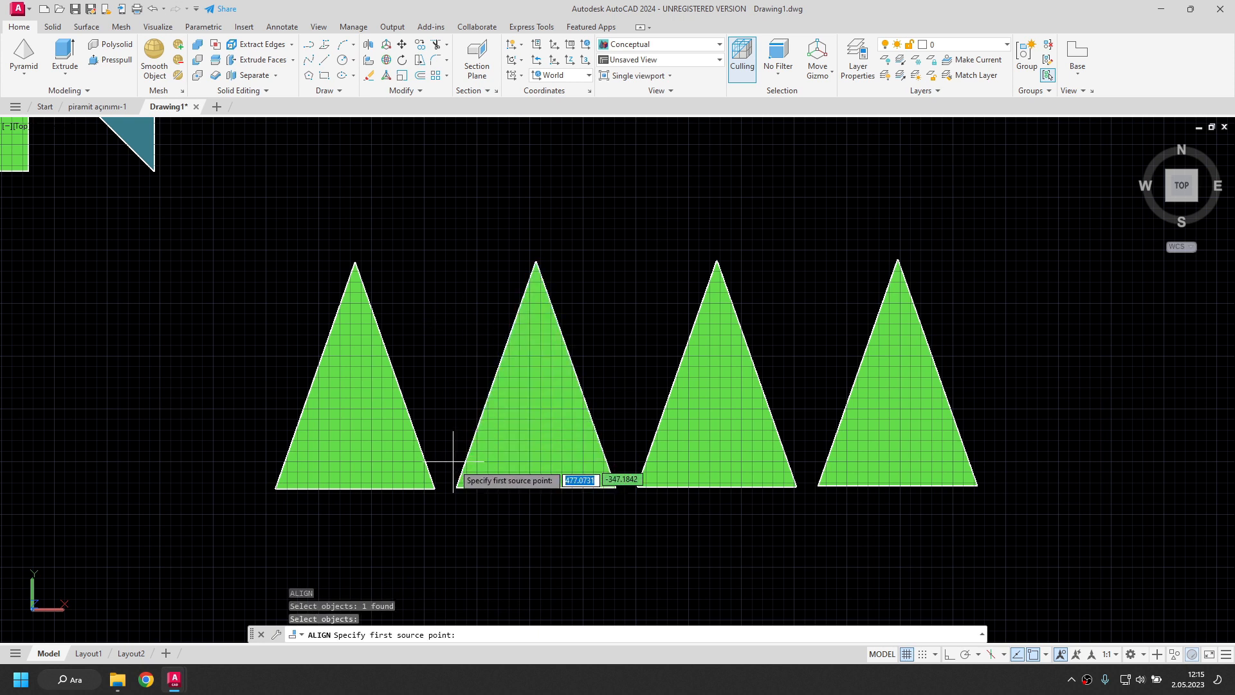
{"action": "left_click", "coordinate": [457, 487]}
{"action": "left_click", "coordinate": [434, 487]}
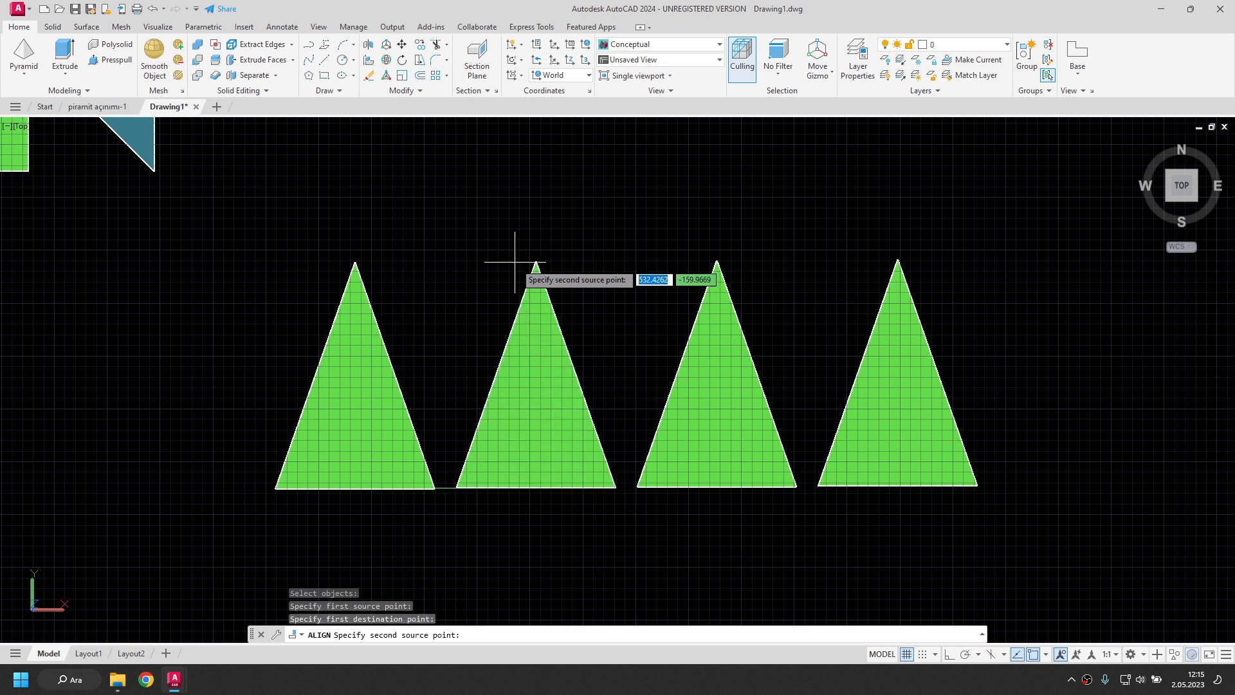
{"action": "left_click", "coordinate": [536, 262]}
{"action": "left_click", "coordinate": [354, 262]}
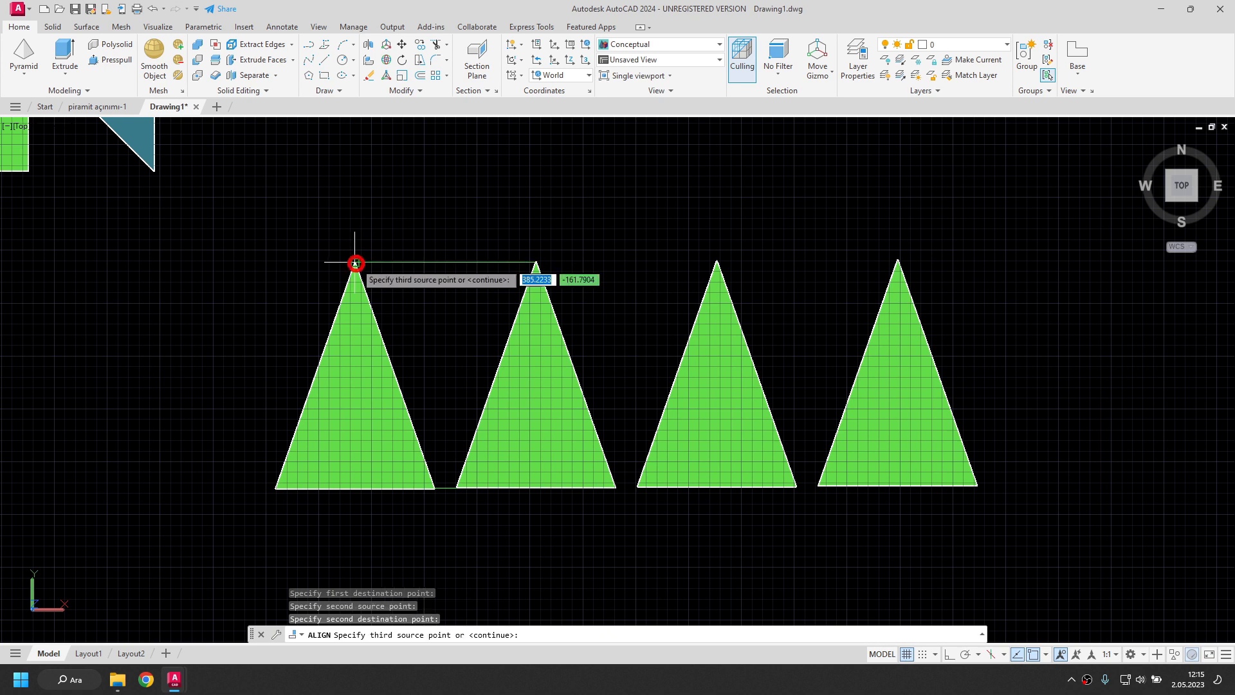
{"action": "key", "text": "Return"}
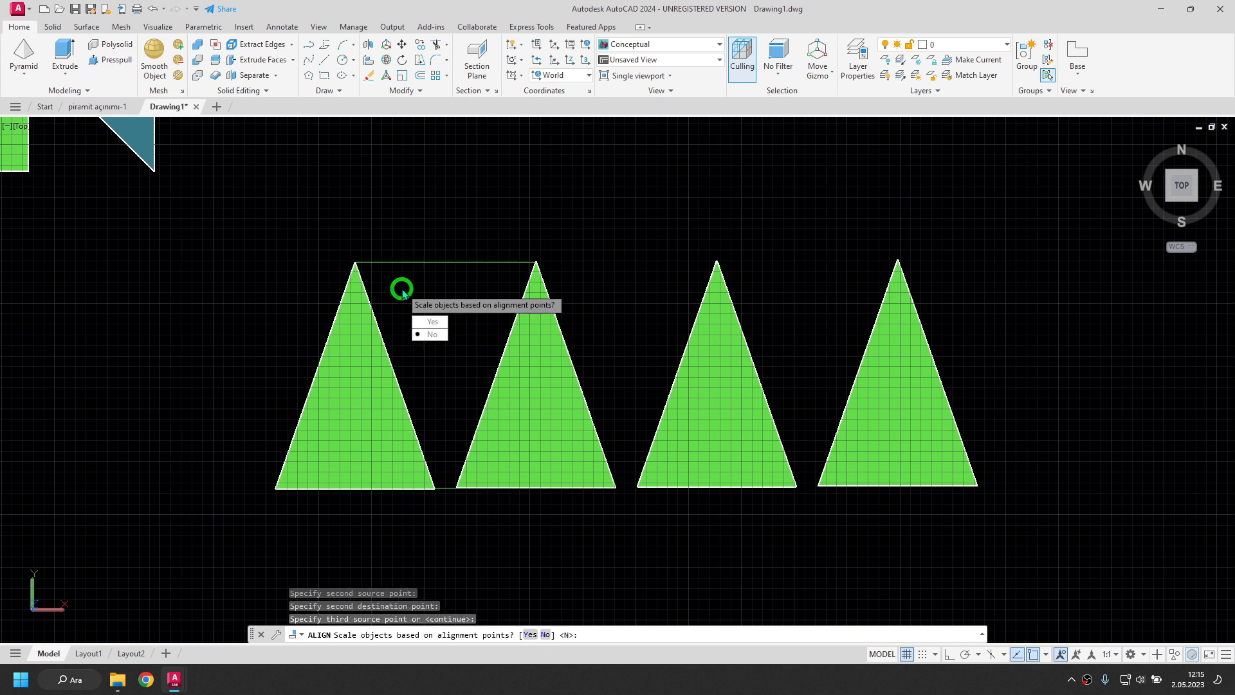
{"action": "left_click", "coordinate": [433, 335]}
Step: Align the third triangle to the second's free edge without scaling, matching its lower-left corner to the outer base corner and its apex to the shared apex
{"action": "key", "text": "Return"}
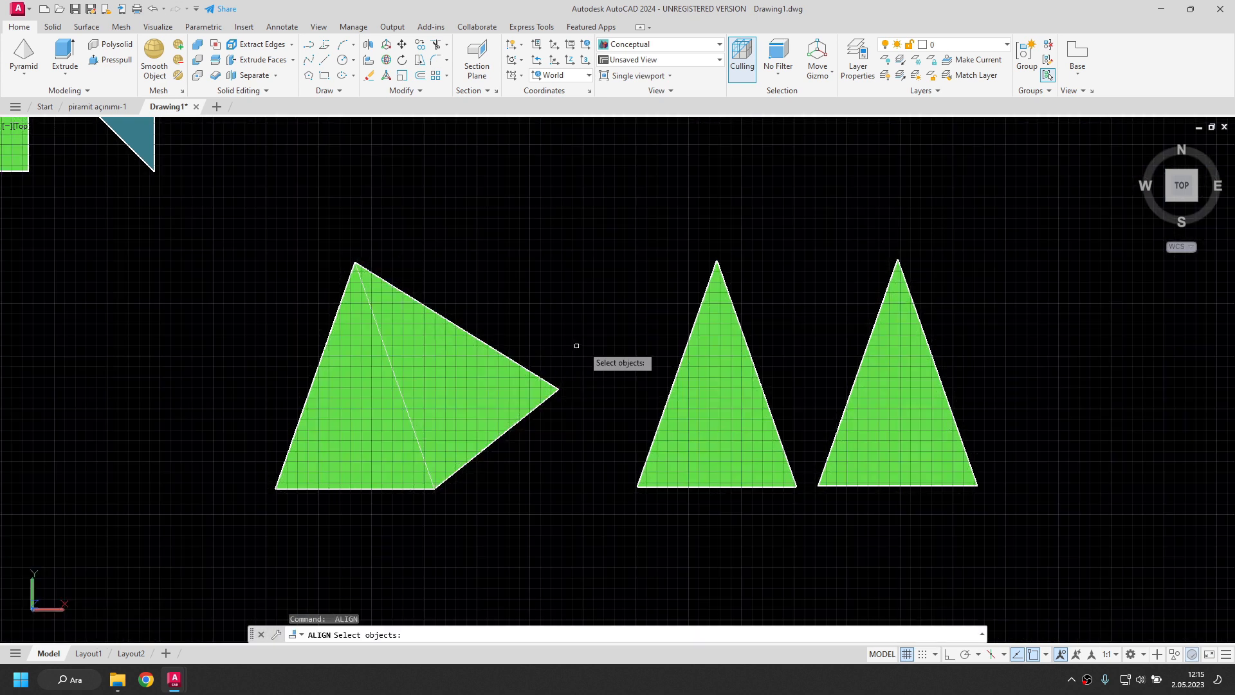
{"action": "left_click", "coordinate": [727, 394]}
{"action": "key", "text": "Return"}
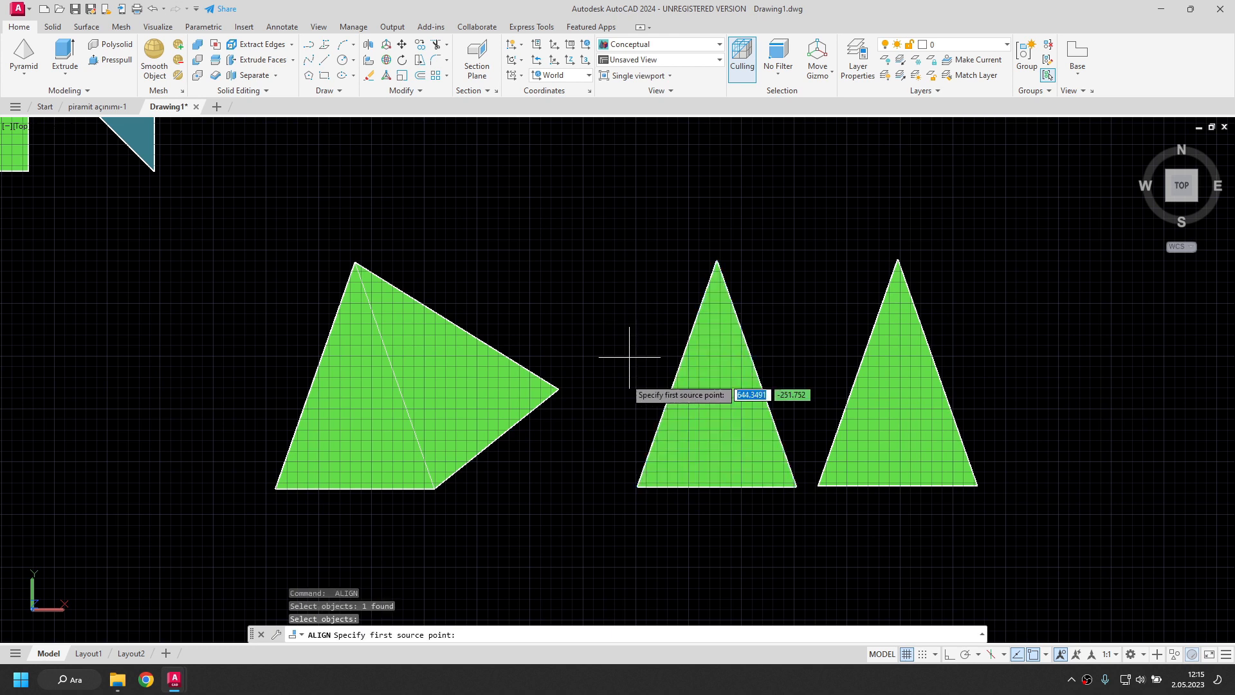
{"action": "left_click", "coordinate": [638, 487]}
{"action": "left_click", "coordinate": [559, 389]}
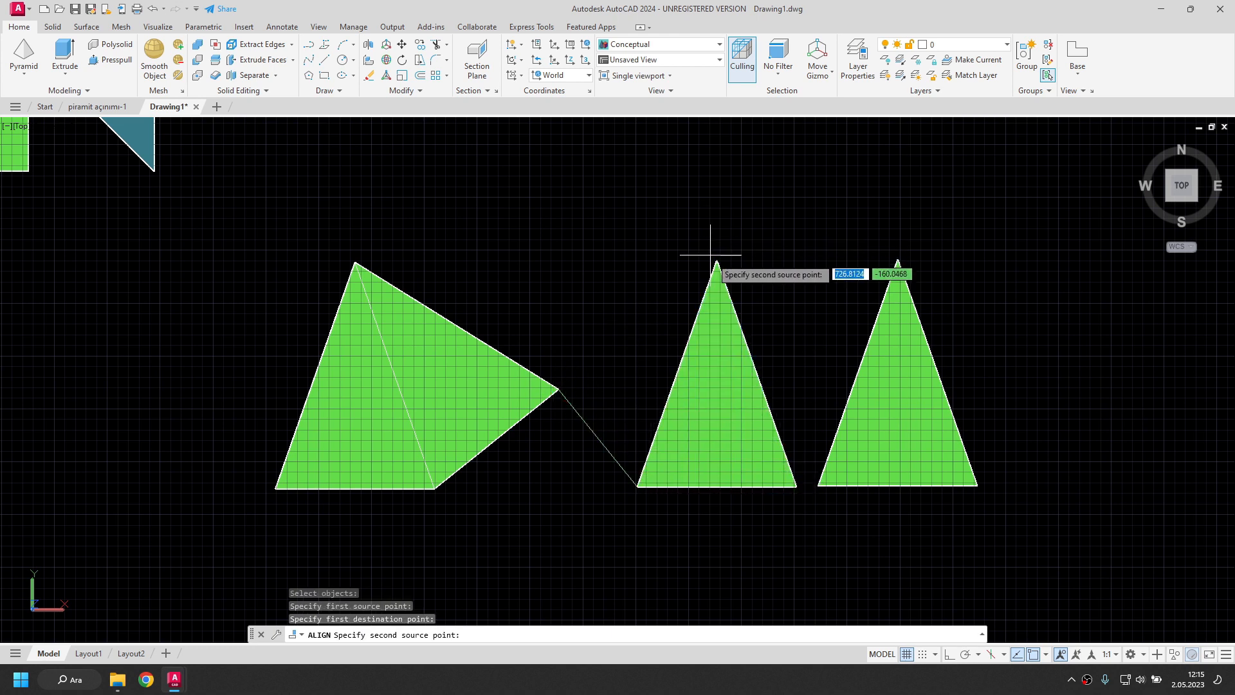
{"action": "left_click", "coordinate": [715, 262]}
{"action": "left_click", "coordinate": [355, 262]}
{"action": "right_click", "coordinate": [527, 294]}
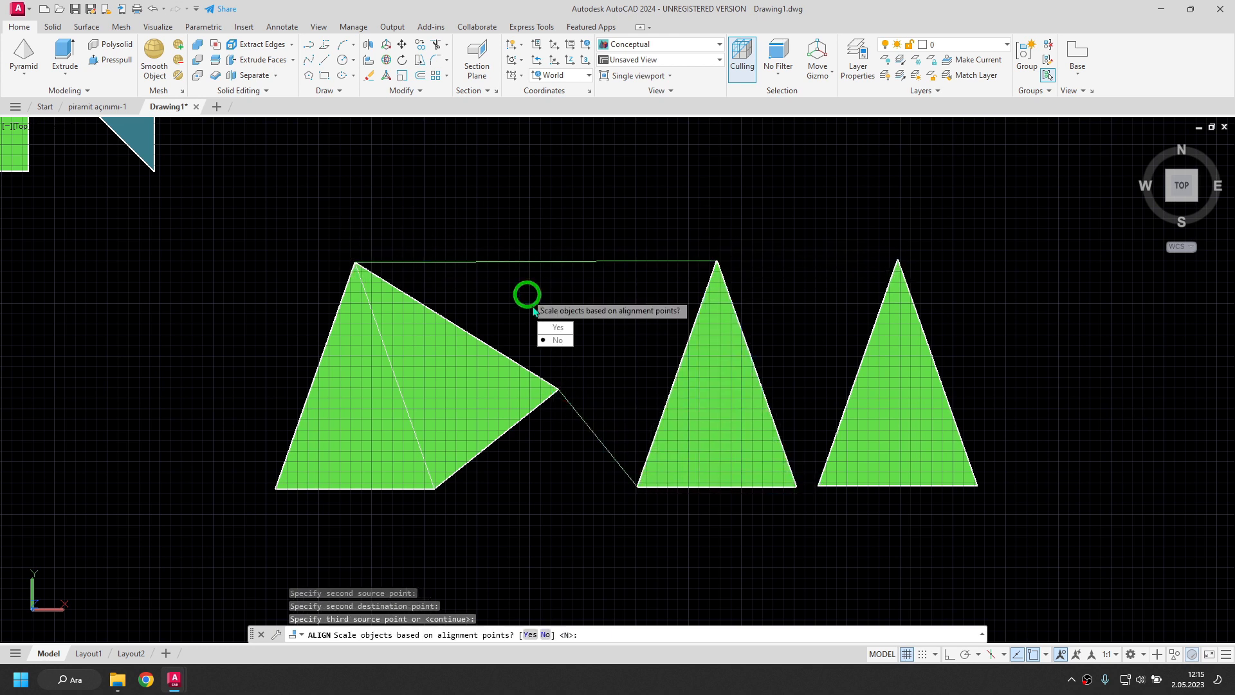
{"action": "left_click", "coordinate": [565, 341]}
Step: Align the fourth triangle to the third's free edge without scaling, placing its lower-left corner on the outer corner and its apex on the shared apex
{"action": "key", "text": "Return"}
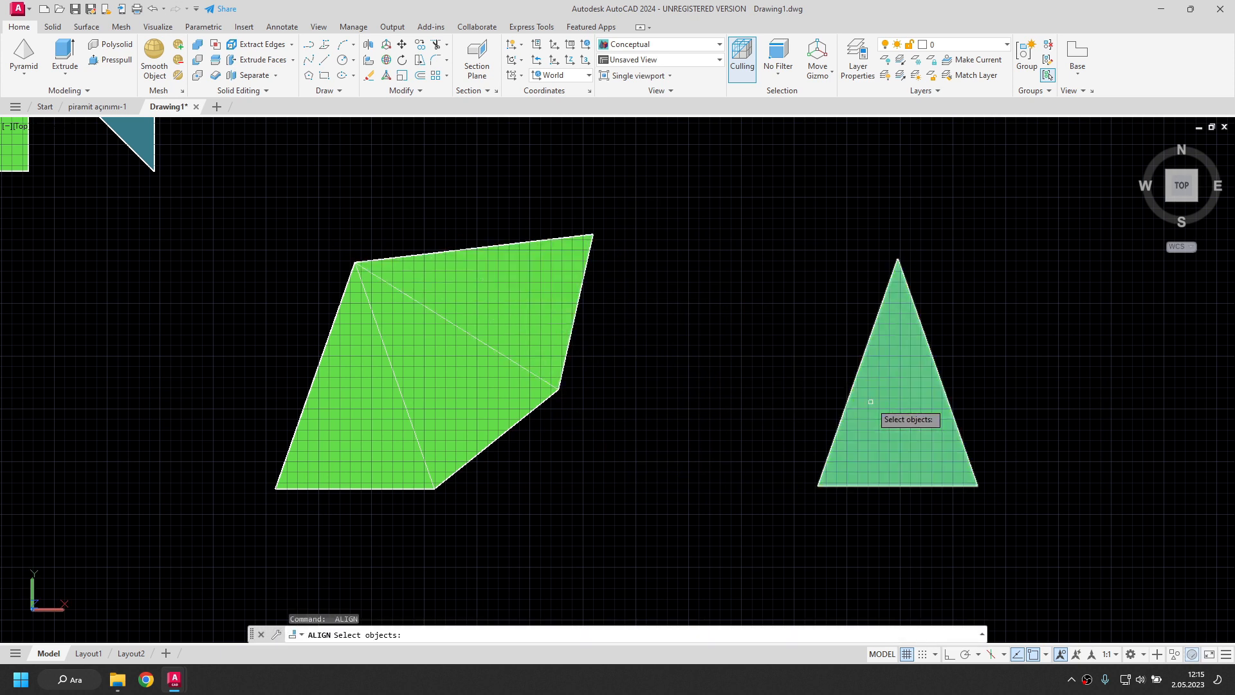
{"action": "left_click", "coordinate": [872, 412]}
{"action": "key", "text": "Return"}
{"action": "left_click", "coordinate": [818, 486]}
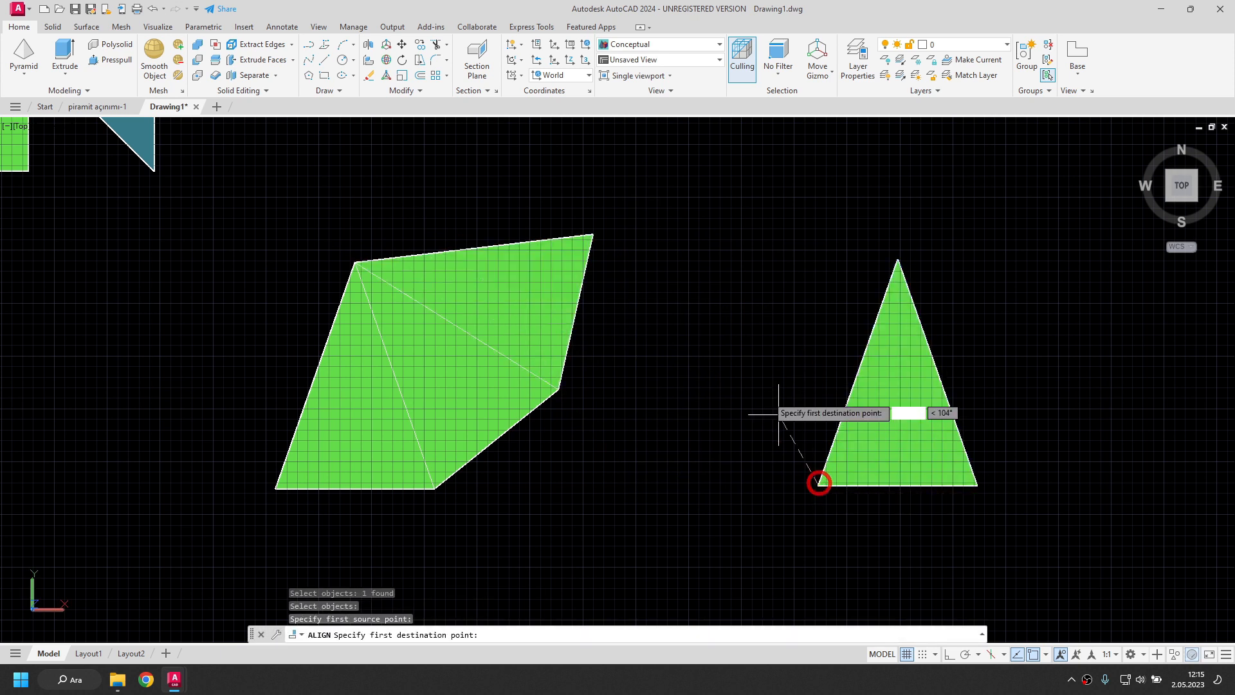
{"action": "left_click", "coordinate": [593, 235]}
{"action": "left_click", "coordinate": [898, 260]}
{"action": "left_click", "coordinate": [355, 261]}
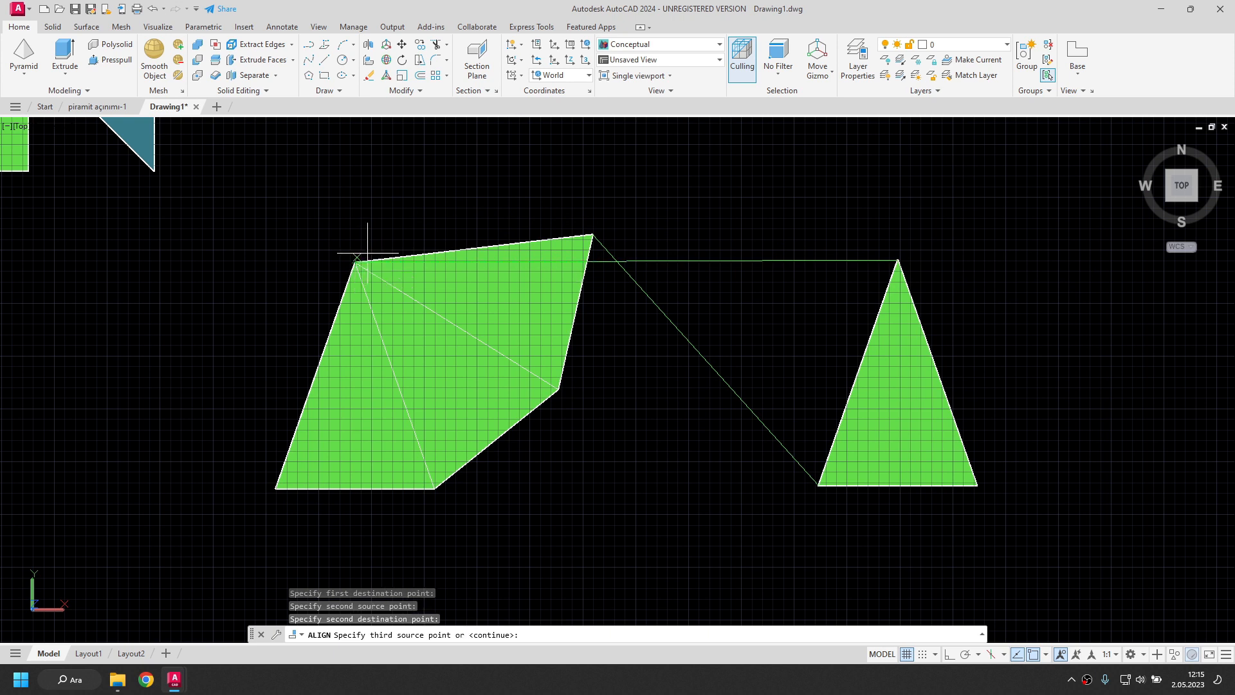
{"action": "right_click", "coordinate": [425, 206]}
{"action": "left_click", "coordinate": [441, 235]}
Step: Rotate the four joined triangles about their shared apex, using the middle seam as reference and 90 as the new angle
{"action": "left_click", "coordinate": [629, 465]}
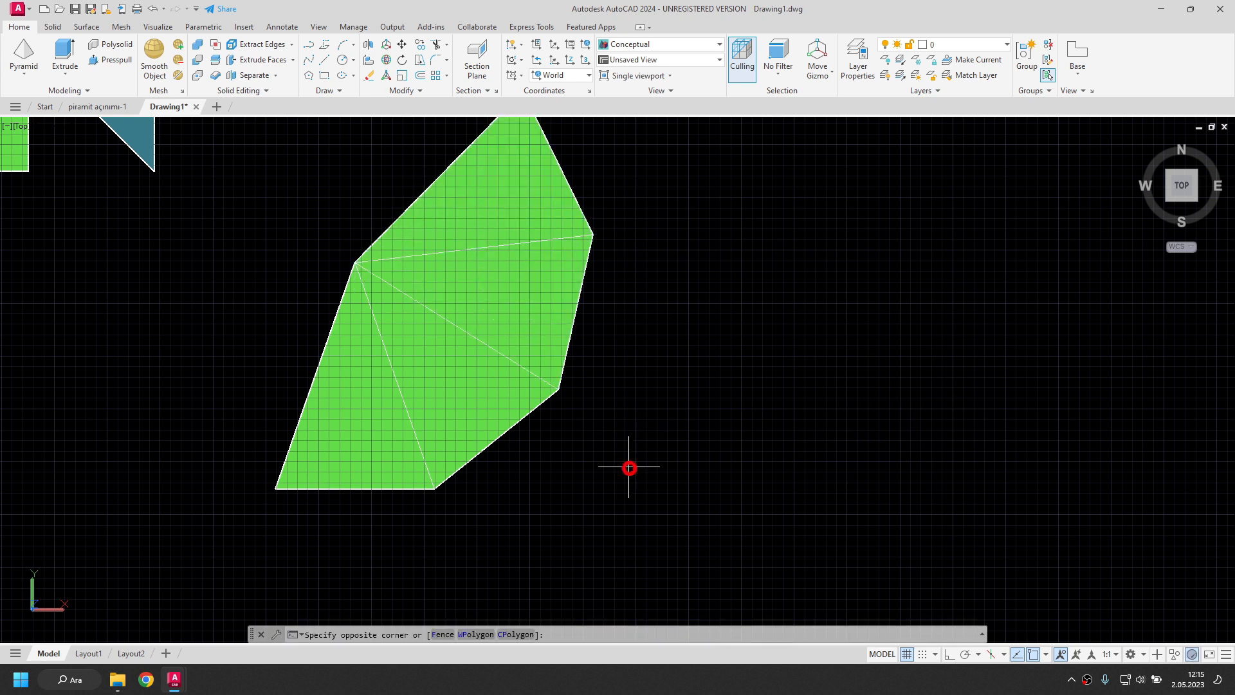
{"action": "left_click", "coordinate": [265, 180]}
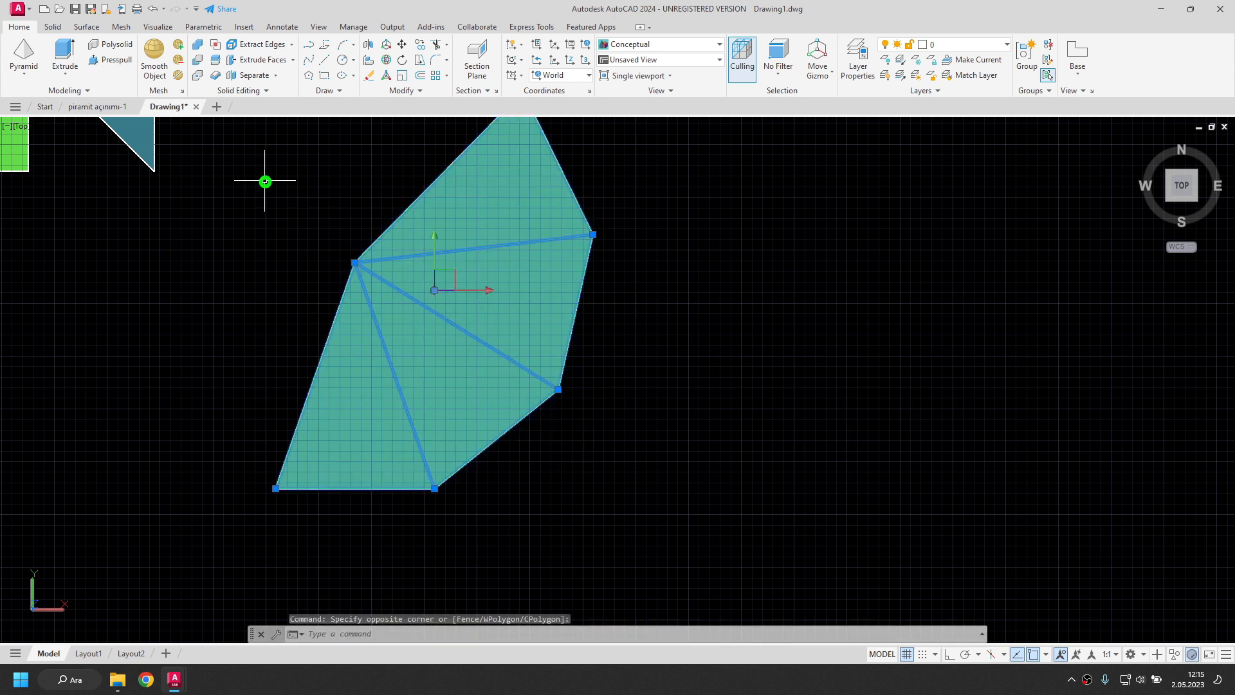
{"action": "right_click", "coordinate": [265, 181]}
{"action": "left_click", "coordinate": [309, 313]}
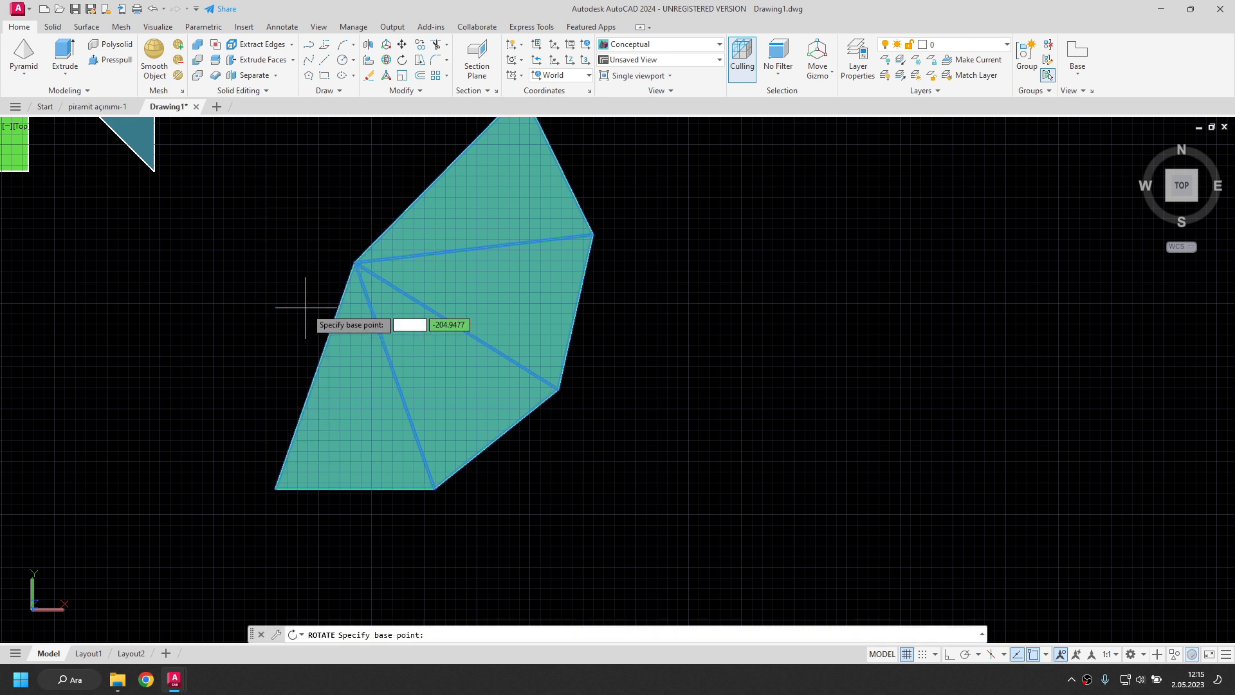
{"action": "left_click", "coordinate": [355, 263]}
{"action": "right_click", "coordinate": [365, 214]}
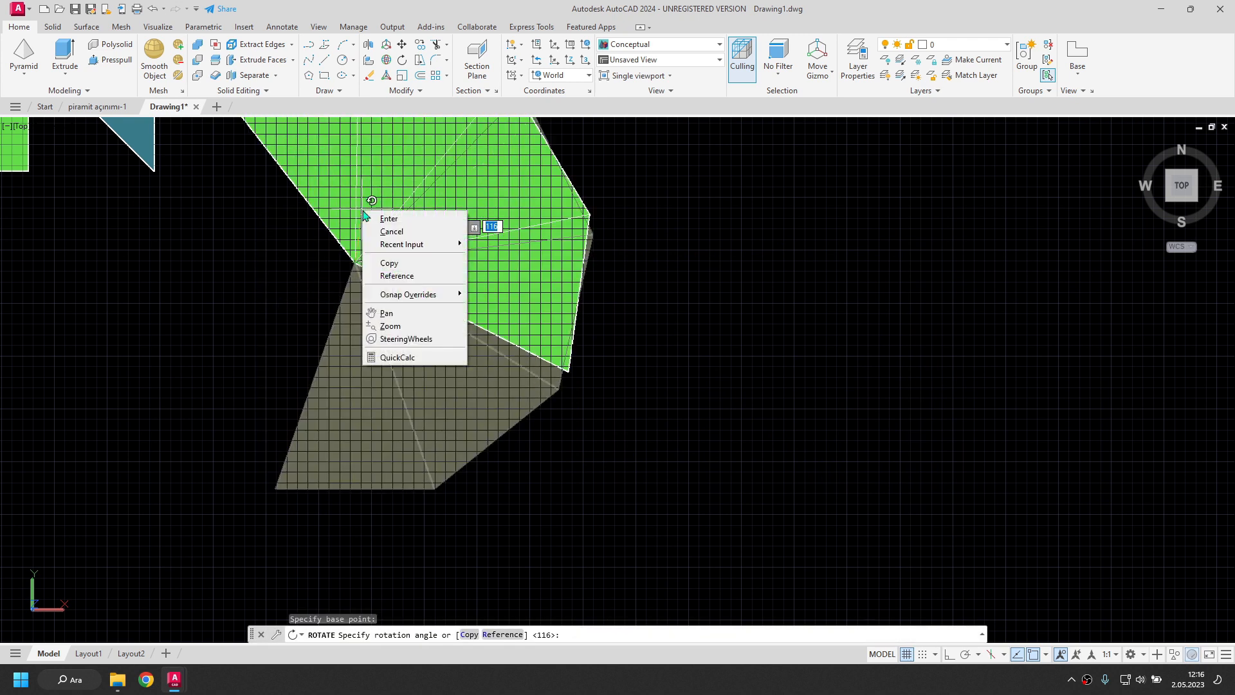
{"action": "left_click", "coordinate": [409, 285]}
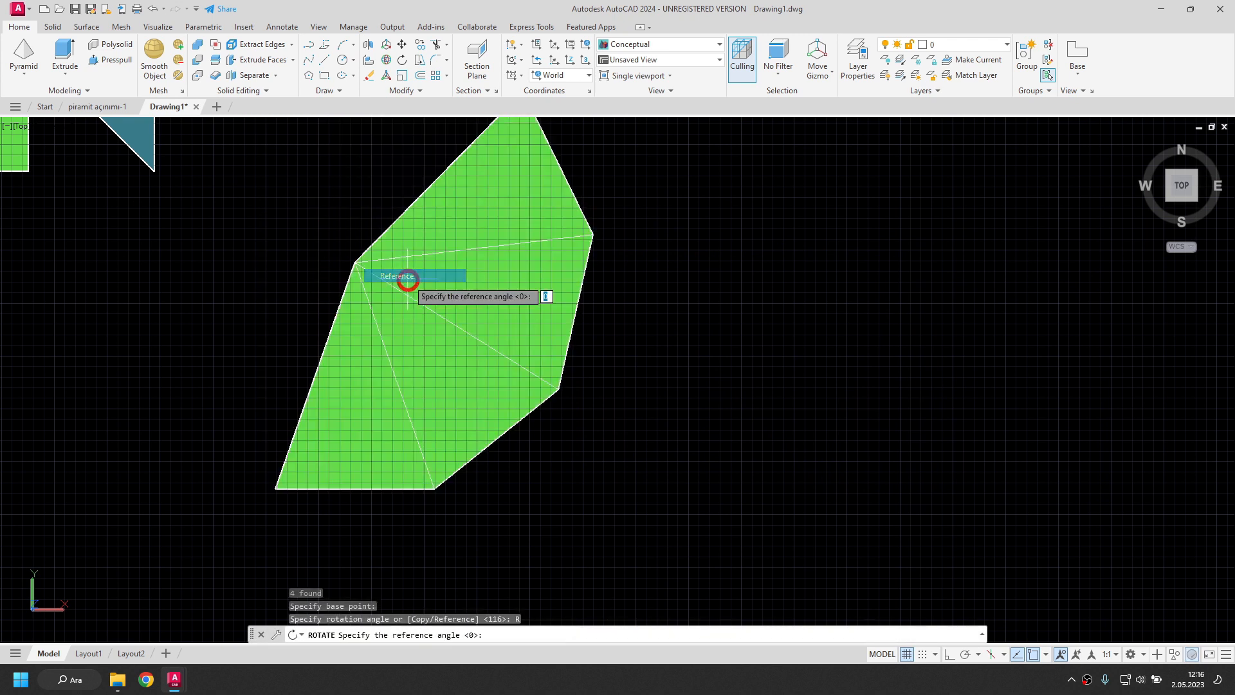
{"action": "left_click", "coordinate": [558, 388]}
{"action": "left_click", "coordinate": [355, 263]}
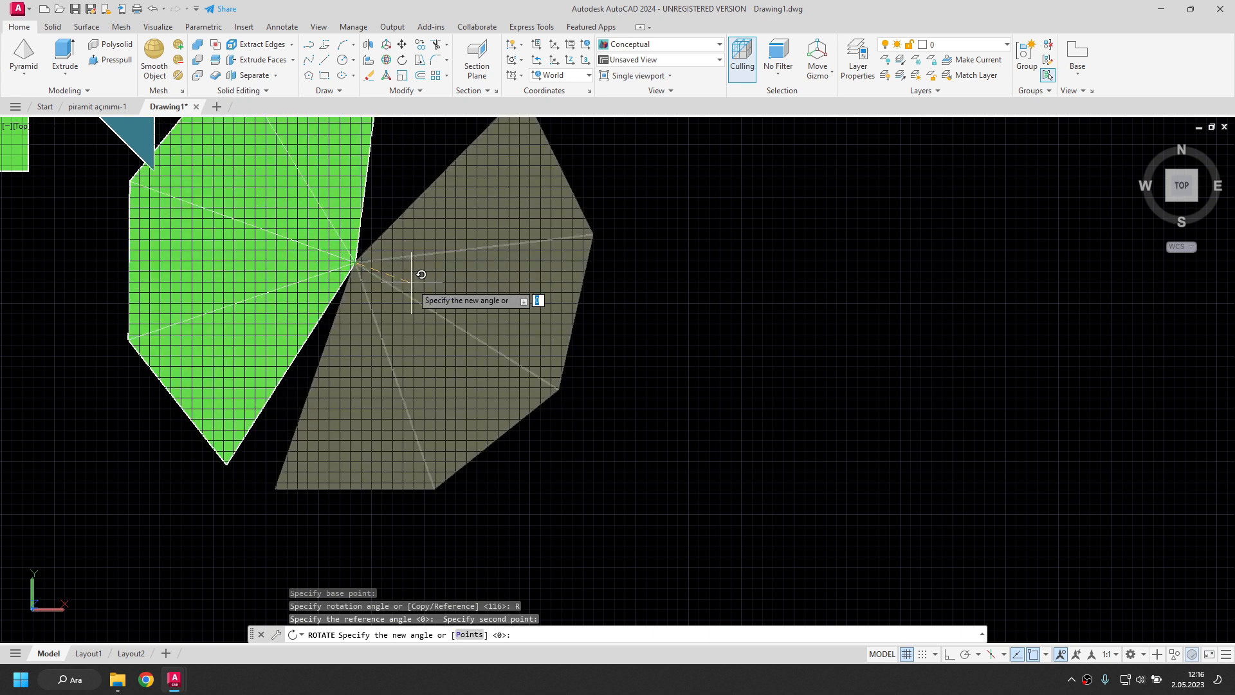
{"action": "key", "text": "Return"}
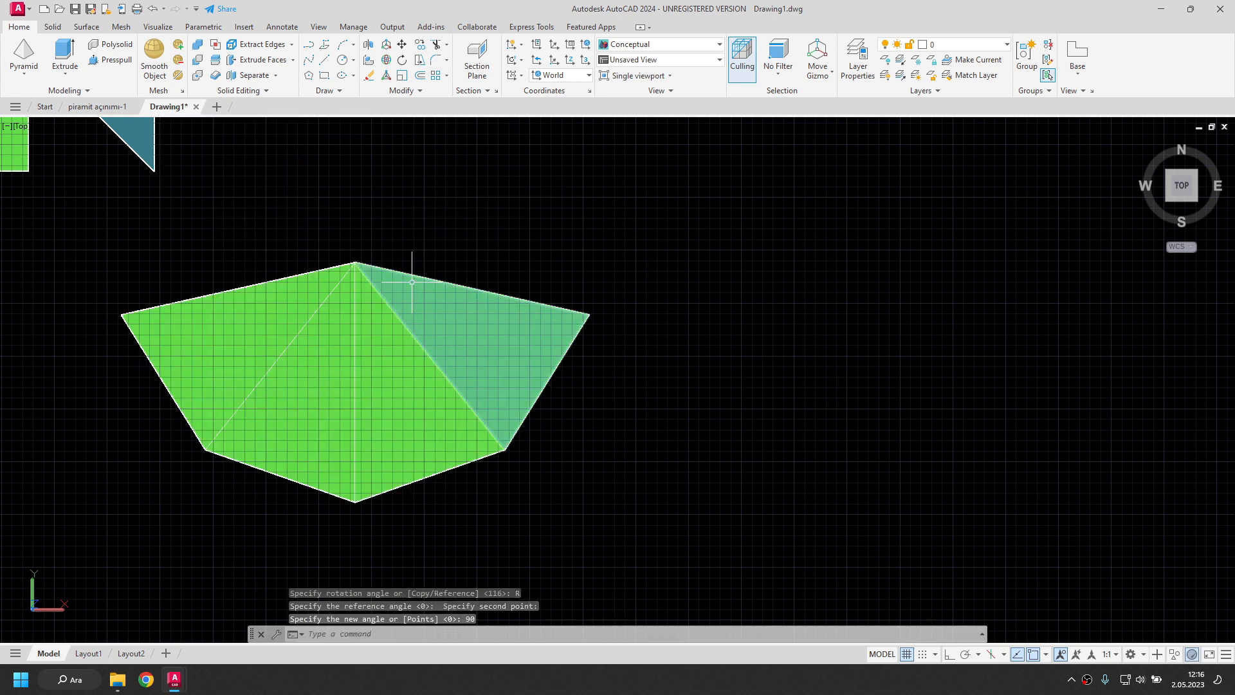
Step: Place a copy of the square base just below and to the right of the triangle fan, keeping the original
{"action": "scroll", "coordinate": [710, 244], "scroll_direction": "down", "scroll_amount": 3}
{"action": "mouse_move", "coordinate": [512, 205]}
{"action": "middle_mouse_down"}
{"action": "mouse_move", "coordinate": [664, 303]}
{"action": "mouse_move", "coordinate": [632, 291]}
{"action": "middle_mouse_up"}
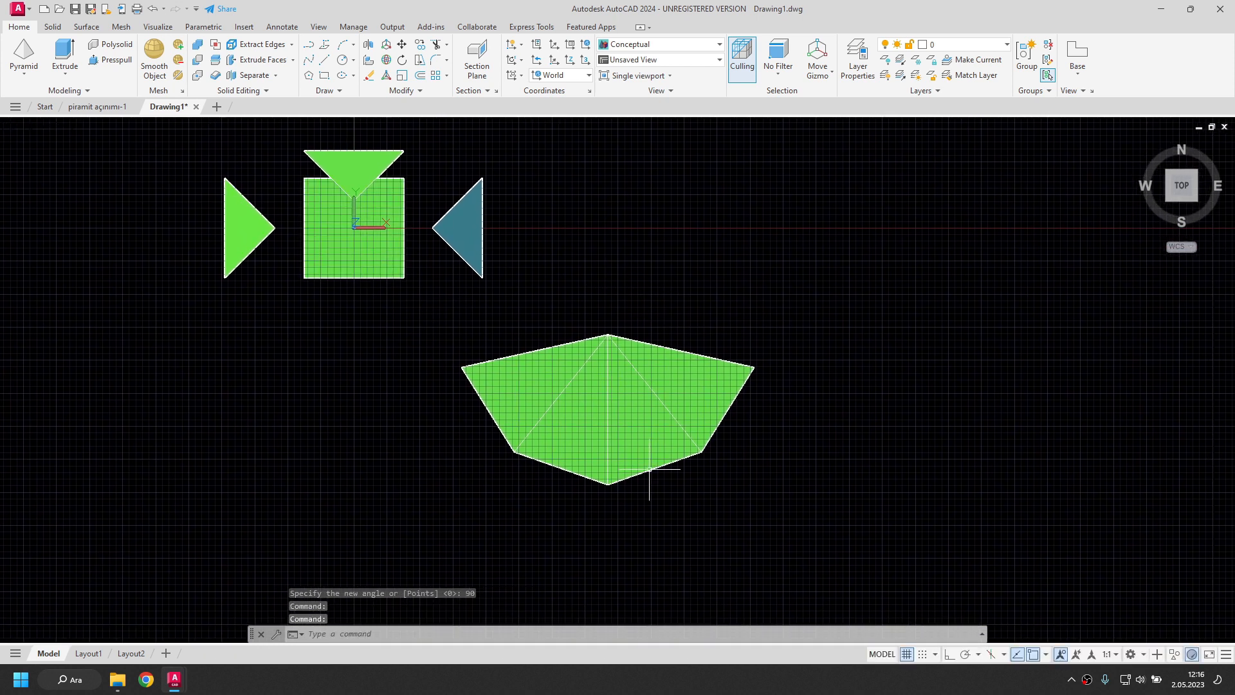
{"action": "left_click", "coordinate": [347, 261]}
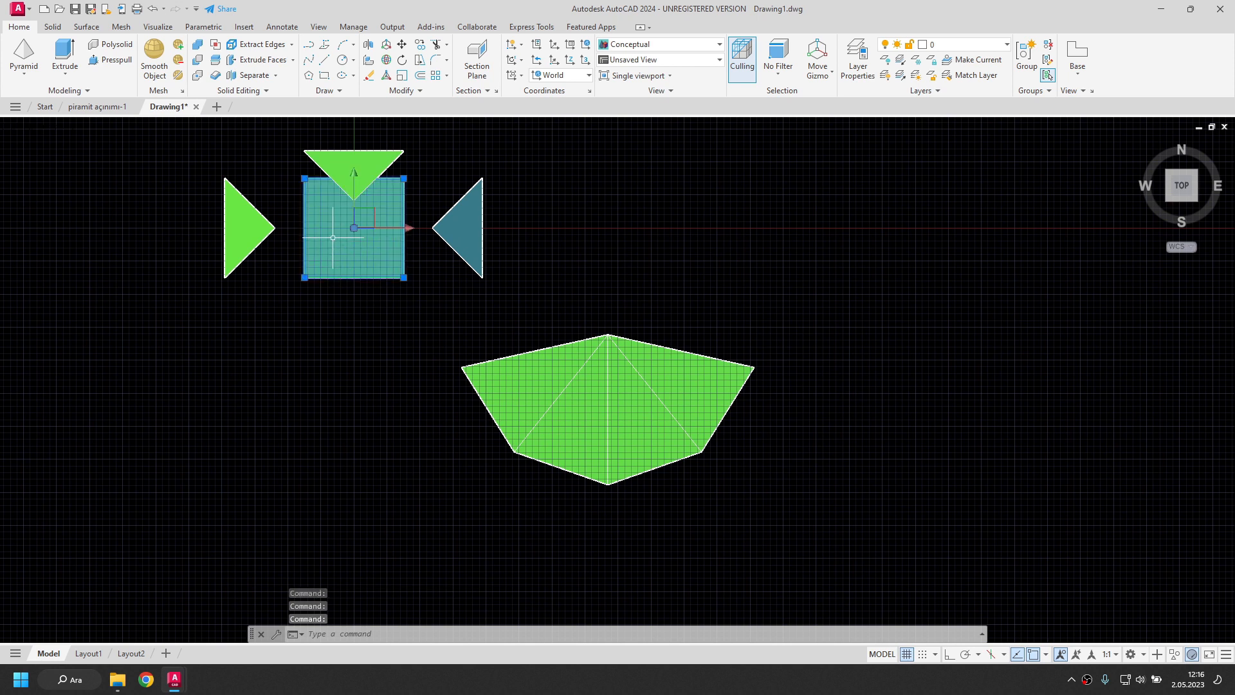
{"action": "left_click_drag", "start_coordinate": [333, 238], "coordinate": [696, 535]}
{"action": "key", "text": "ctrl"}
{"action": "scroll", "coordinate": [714, 520], "scroll_direction": "up", "scroll_amount": 3}
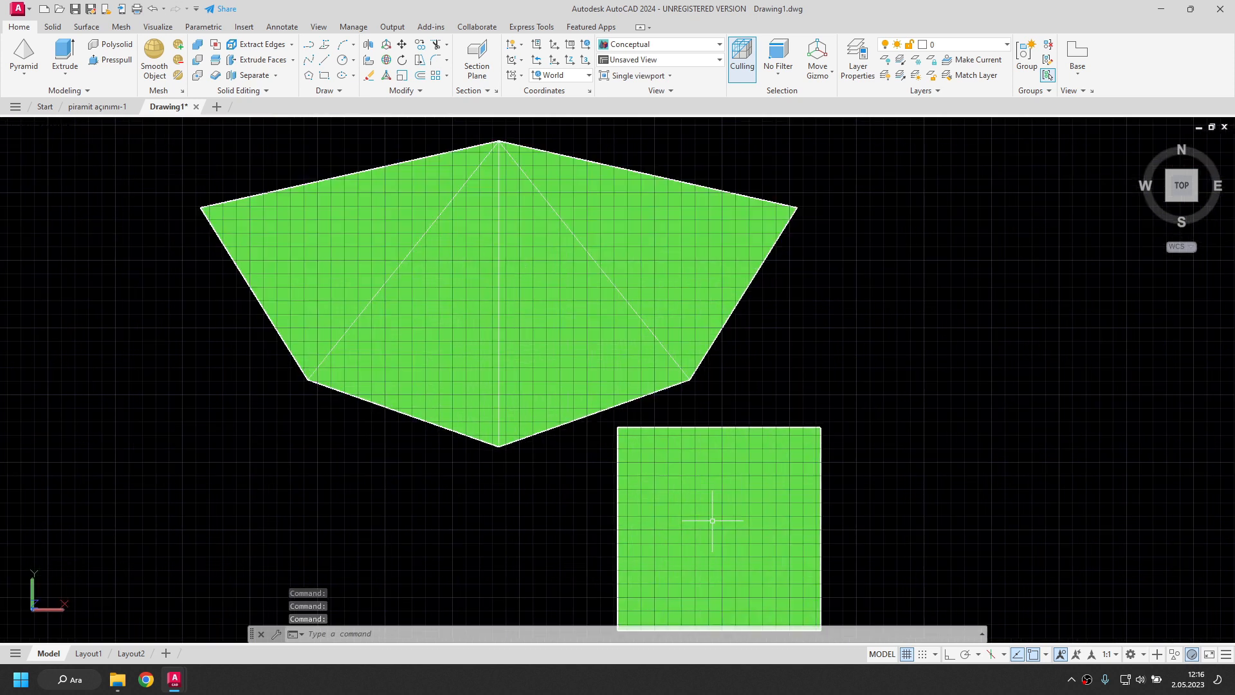
{"action": "middle_click_drag", "start_coordinate": [714, 520], "coordinate": [709, 475]}
{"action": "scroll", "coordinate": [709, 475], "scroll_direction": "down", "scroll_amount": 2}
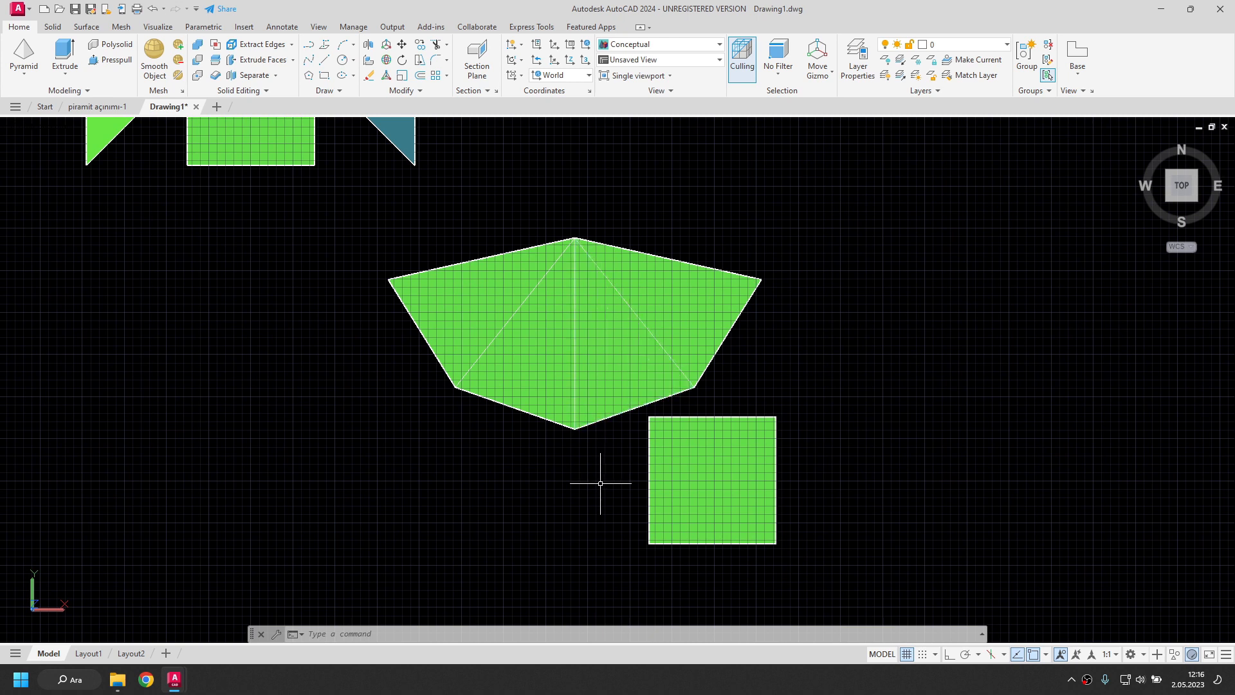
Step: Align the square to the fan's lower-right edge without scaling, matching its upper-left corner to the bottom vertex and its upper-right corner to the edge's other end
{"action": "type", "text": "l"}
{"action": "key", "text": "Return"}
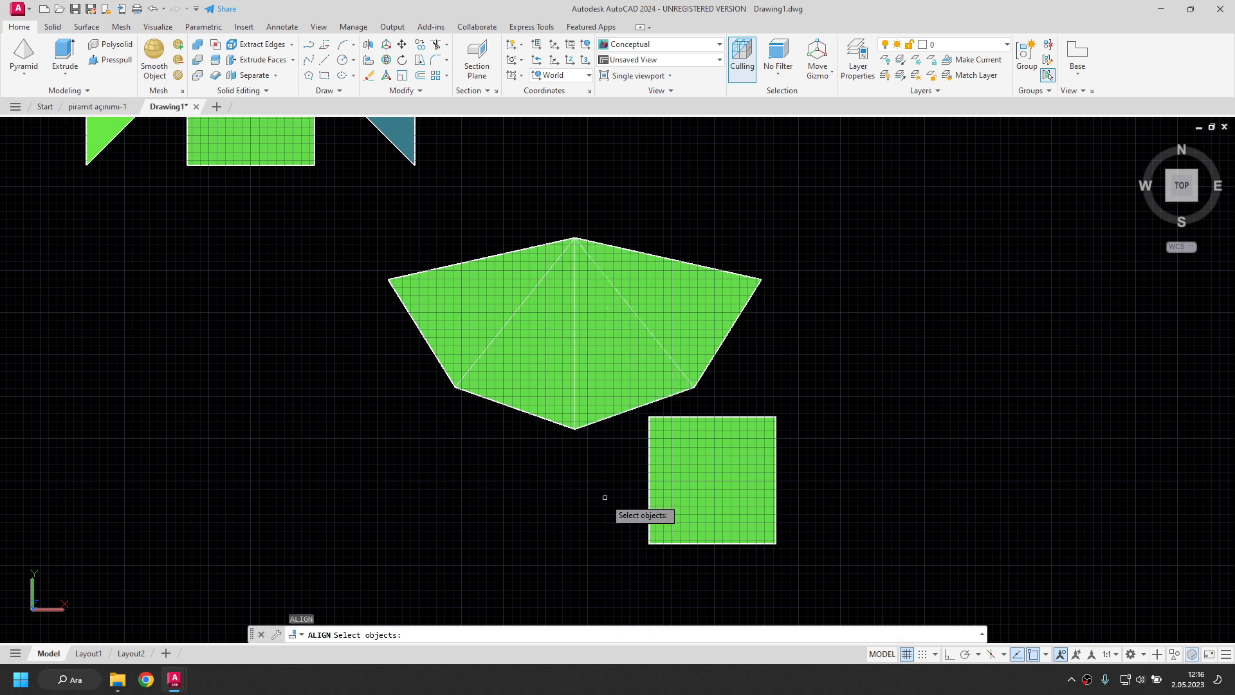
{"action": "left_click", "coordinate": [681, 483]}
{"action": "key", "text": "Return"}
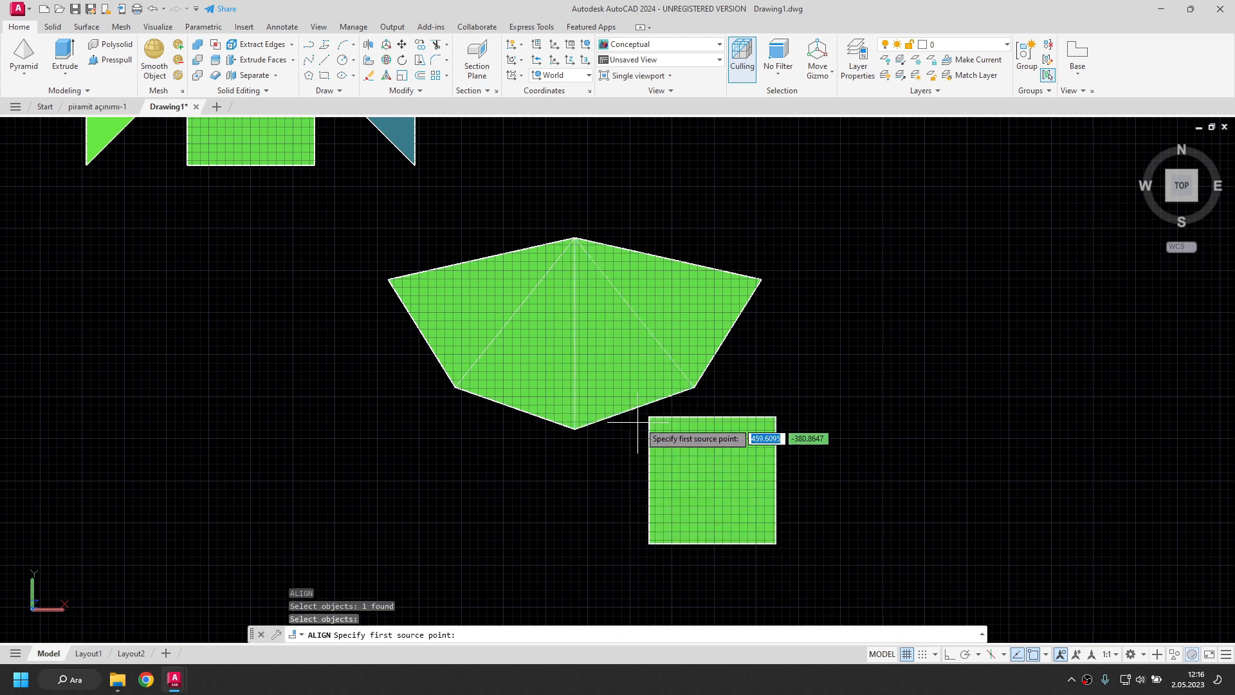
{"action": "left_click", "coordinate": [648, 417]}
{"action": "left_click", "coordinate": [576, 429]}
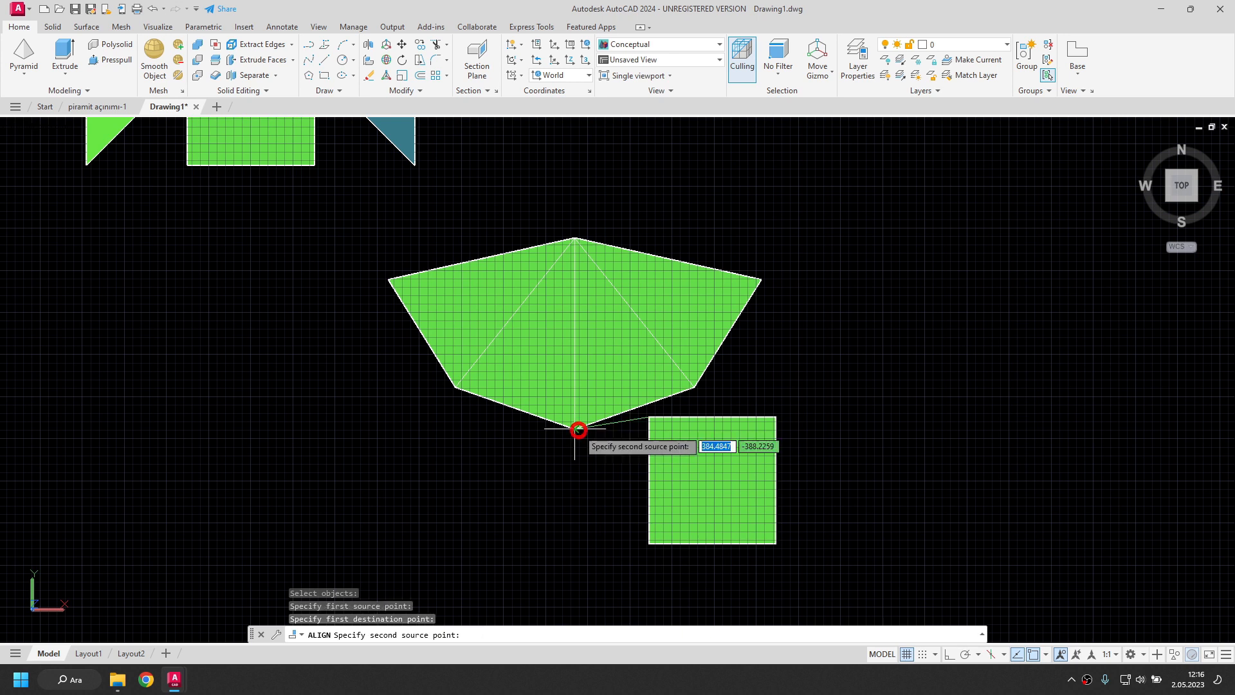
{"action": "left_click", "coordinate": [776, 418]}
{"action": "left_click", "coordinate": [693, 388]}
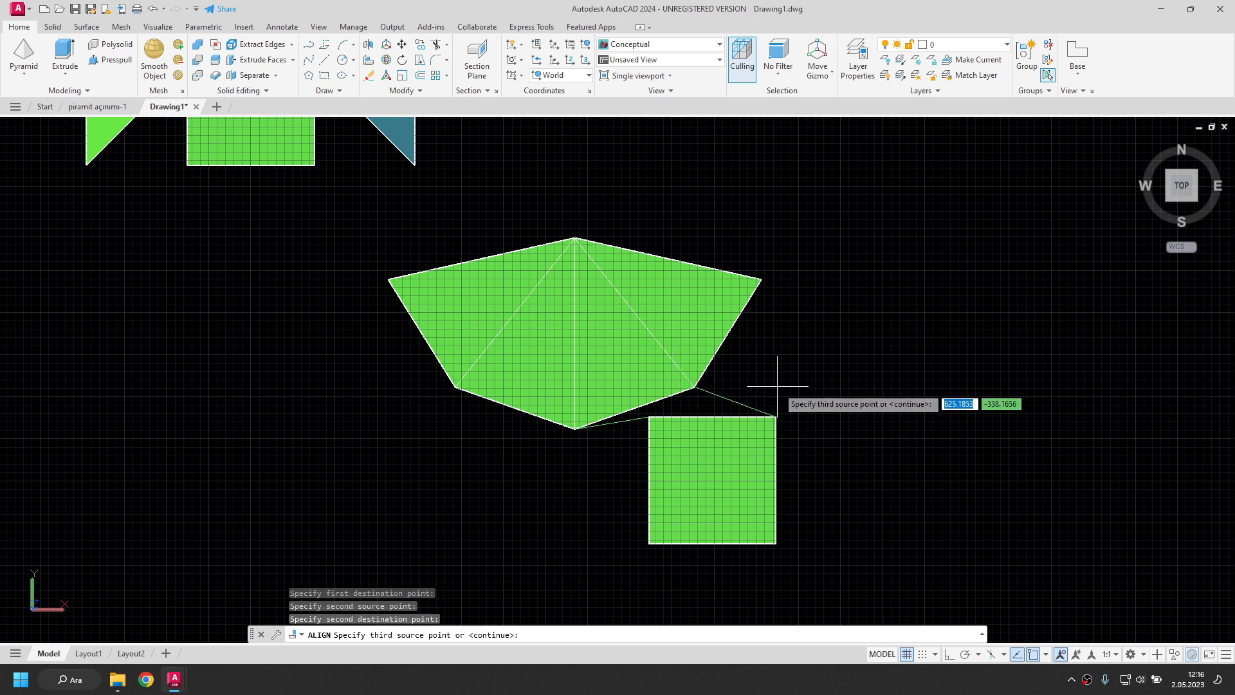
{"action": "key", "text": "Return"}
{"action": "left_click", "coordinate": [808, 434]}
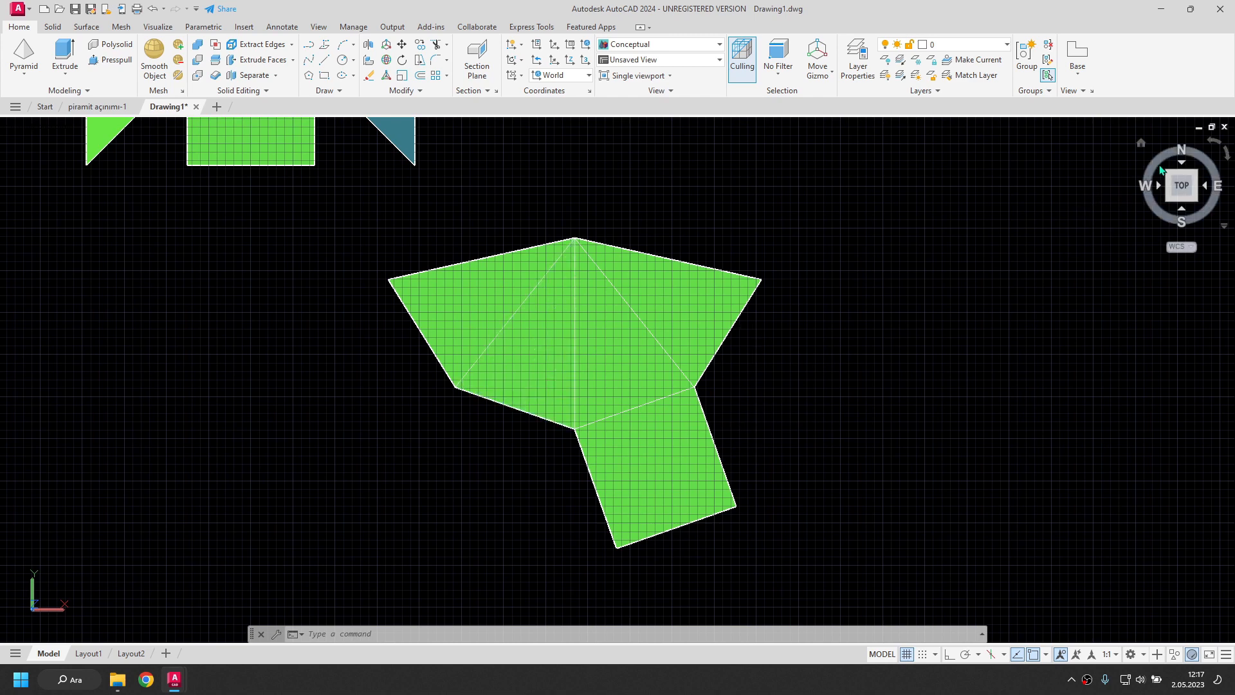
Step: Explode the four joined triangles and the attached square of the net into individual lines
{"action": "left_click", "coordinate": [1167, 199]}
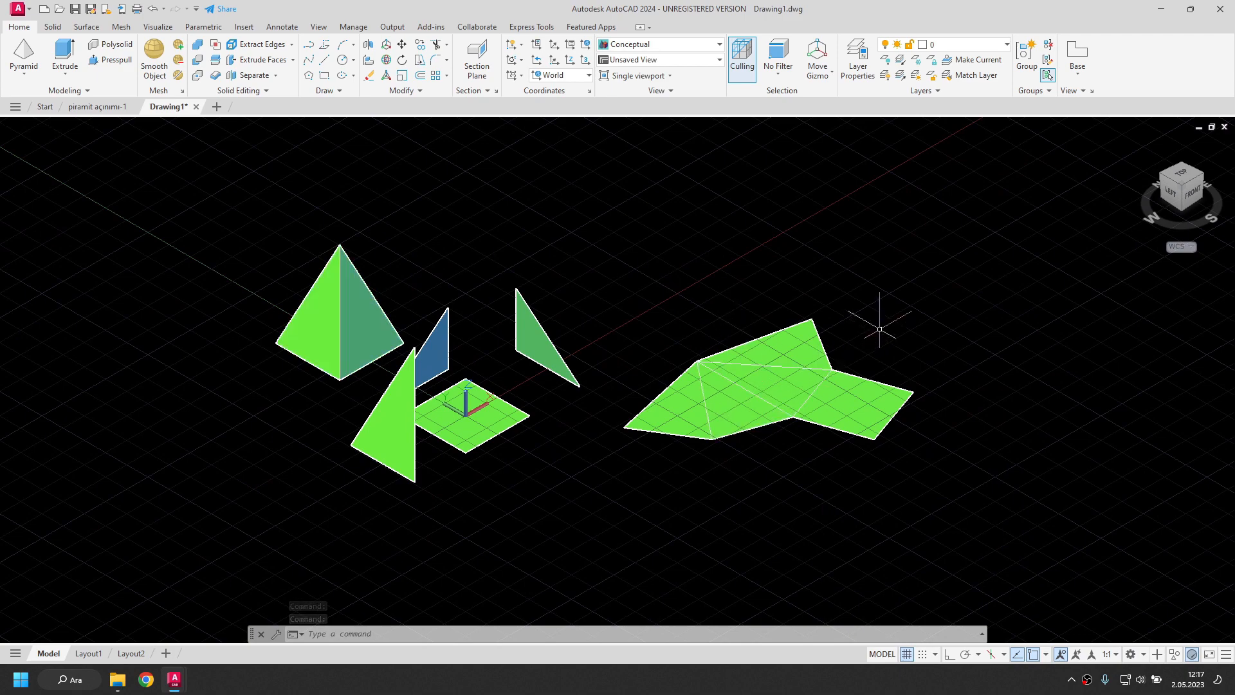
{"action": "left_click", "coordinate": [1180, 179]}
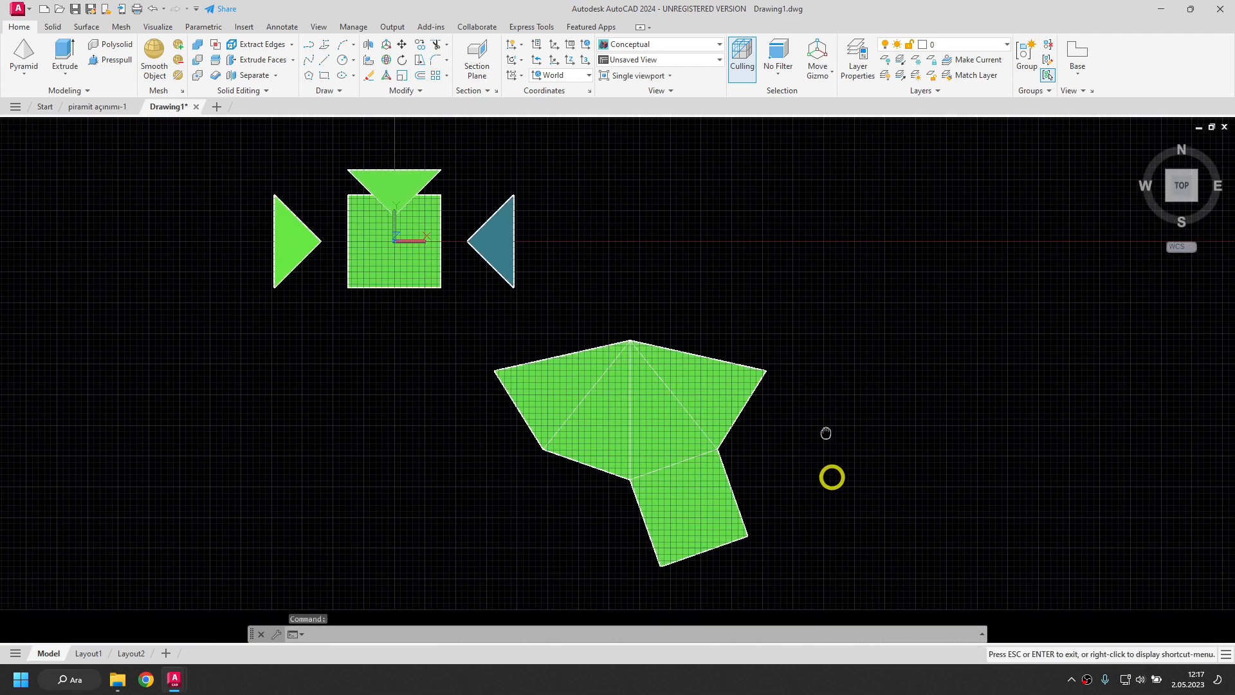
{"action": "left_click", "coordinate": [798, 469]}
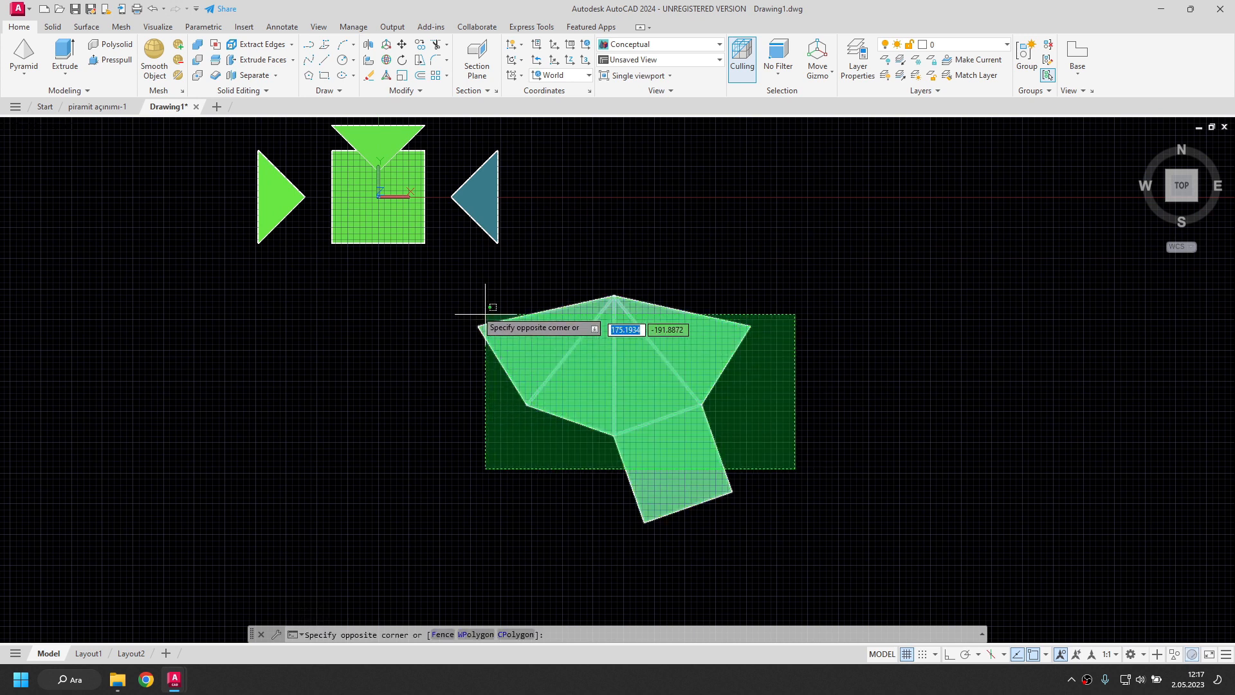
{"action": "left_click", "coordinate": [460, 303]}
{"action": "type", "text": "ex"}
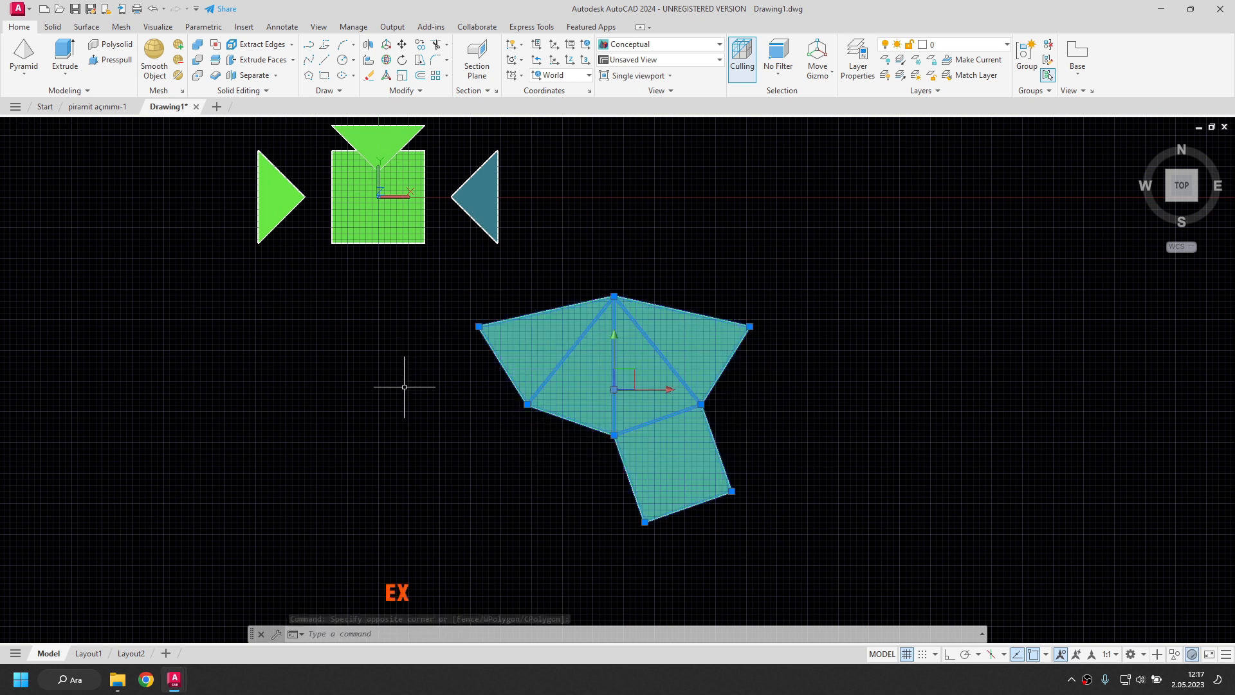
{"action": "type", "text": "x"}
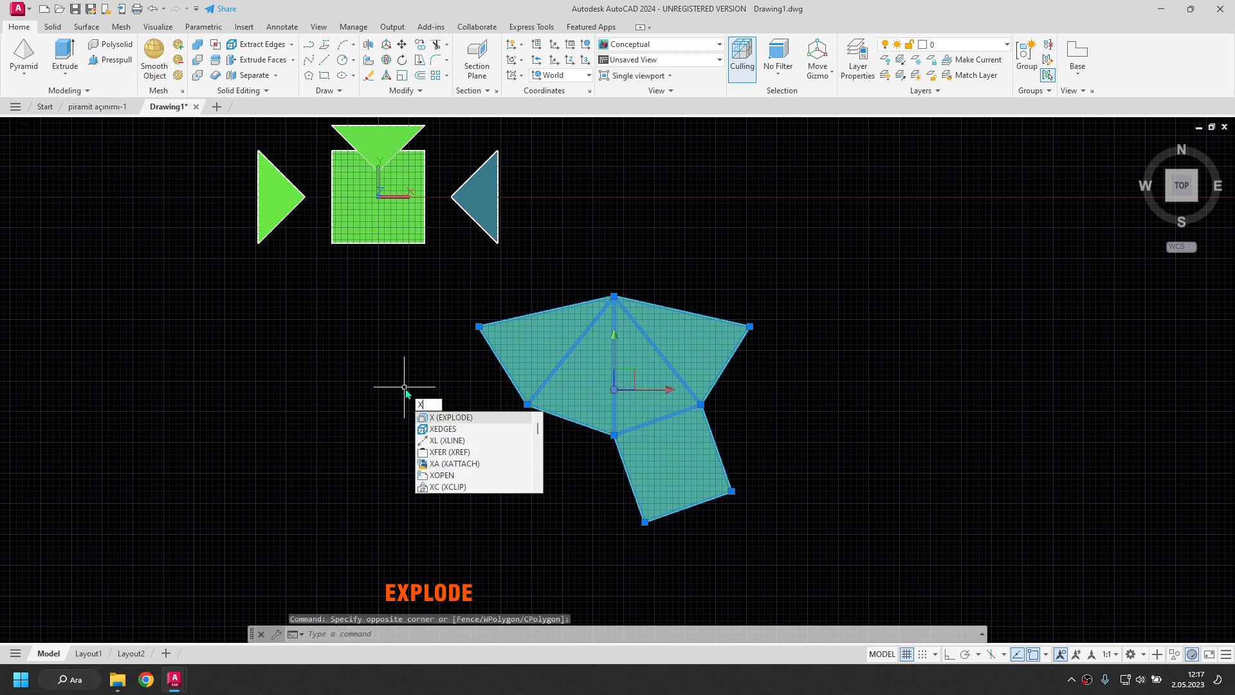
{"action": "key", "text": "Return"}
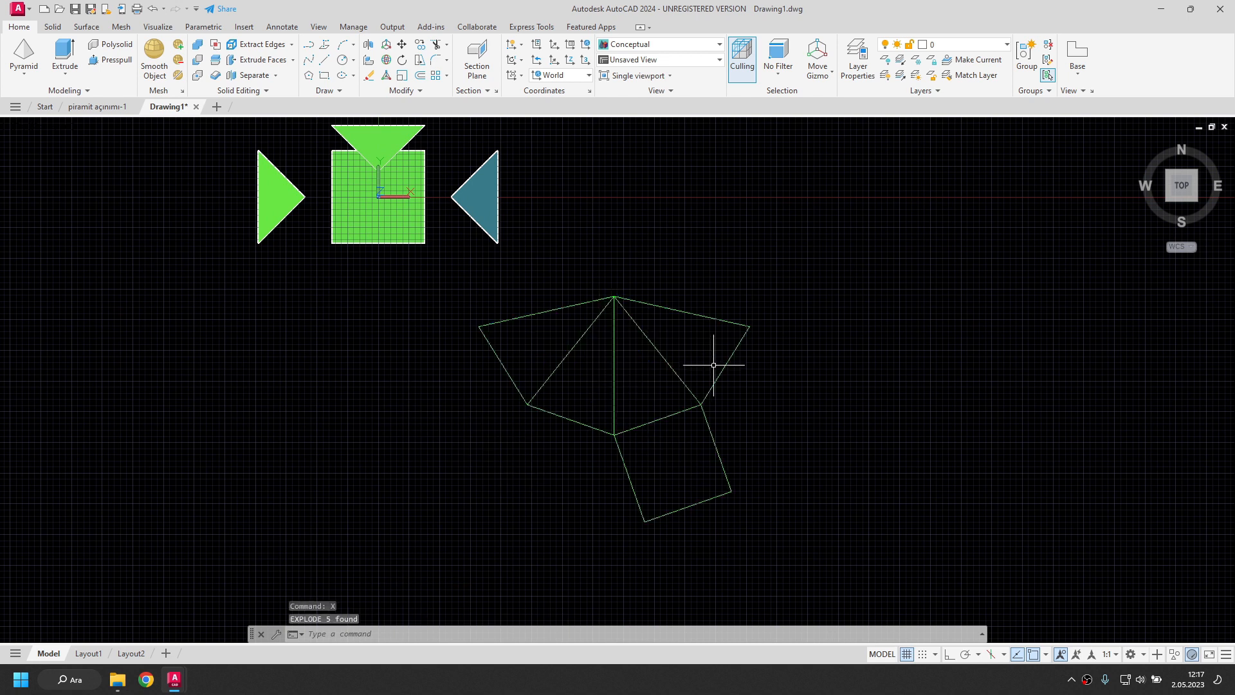
Step: Erase one of the duplicate overlapping lines on each of the three triangle seams and on the edge shared with the square
{"action": "scroll", "coordinate": [658, 381], "scroll_direction": "up", "scroll_amount": 3}
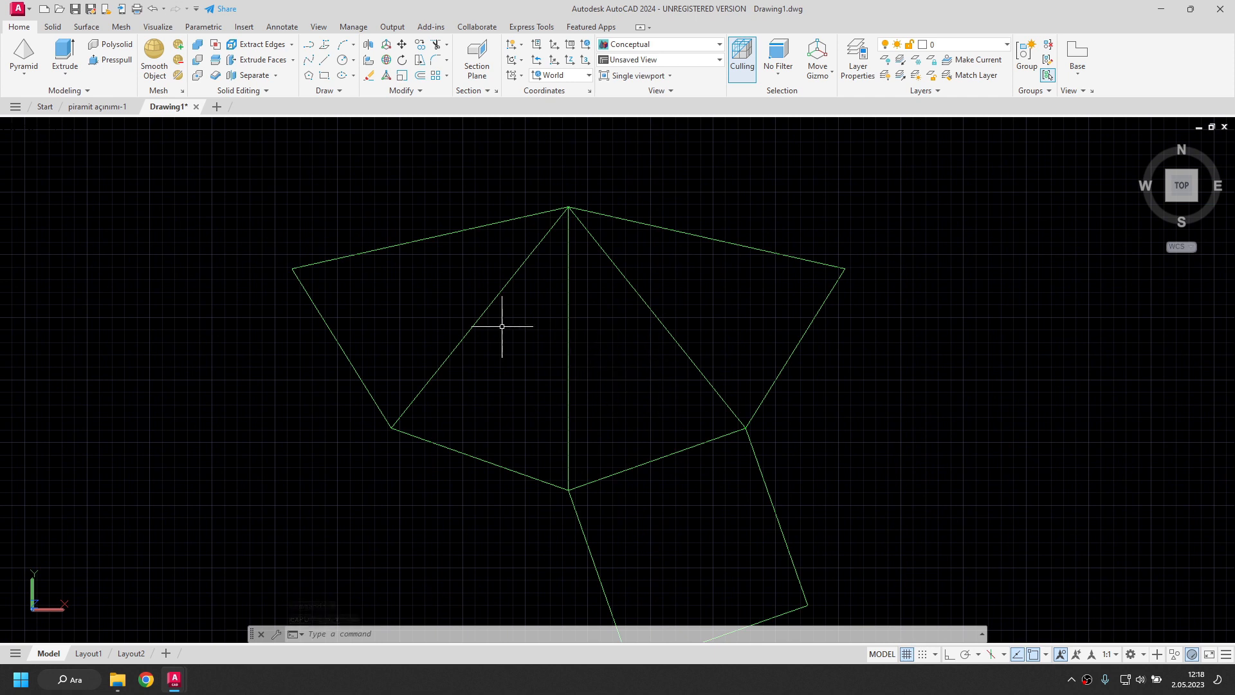
{"action": "left_click", "coordinate": [725, 349]}
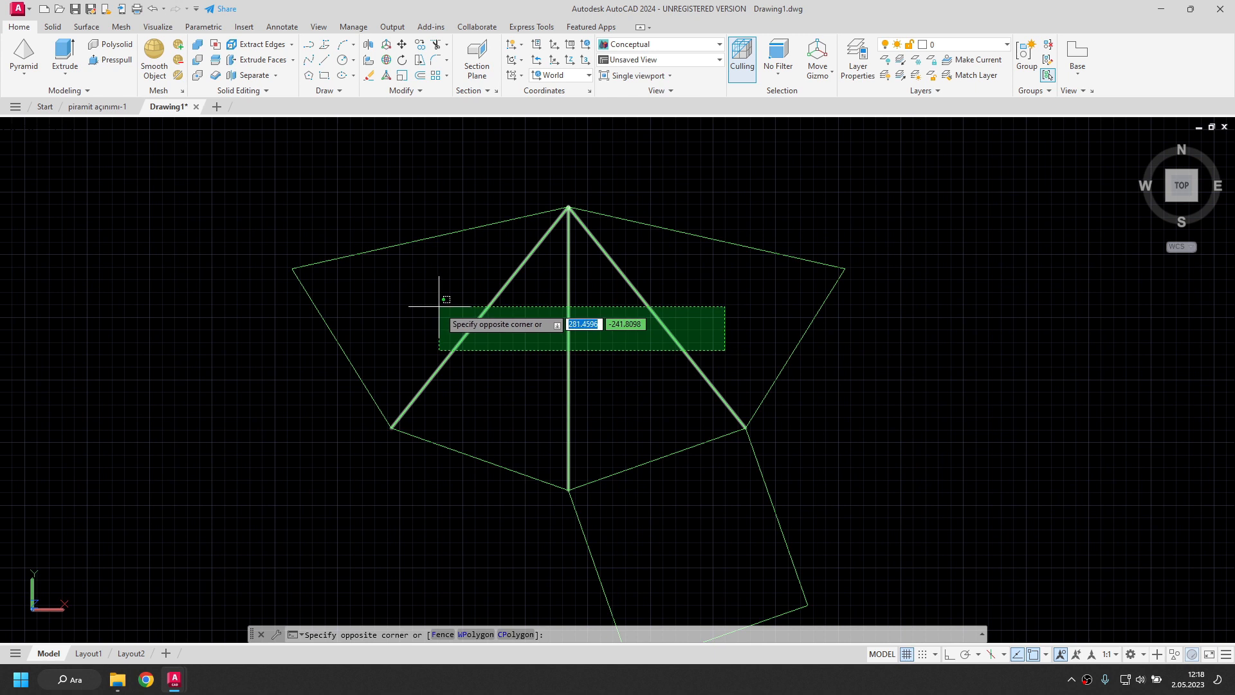
{"action": "key", "text": "Escape"}
{"action": "left_click", "coordinate": [478, 322]}
{"action": "key", "text": "Delete"}
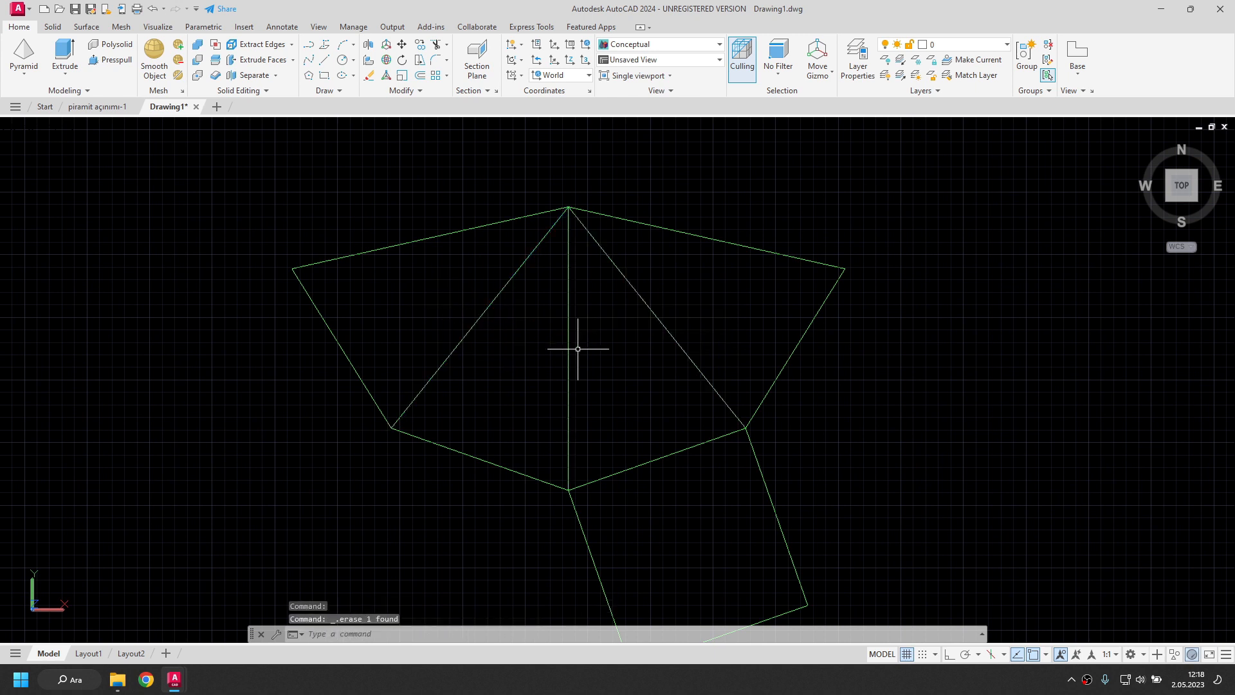
{"action": "left_click", "coordinate": [568, 347]}
{"action": "key", "text": "Delete"}
{"action": "left_click", "coordinate": [662, 323]}
{"action": "key", "text": "Delete"}
{"action": "left_click", "coordinate": [657, 458]}
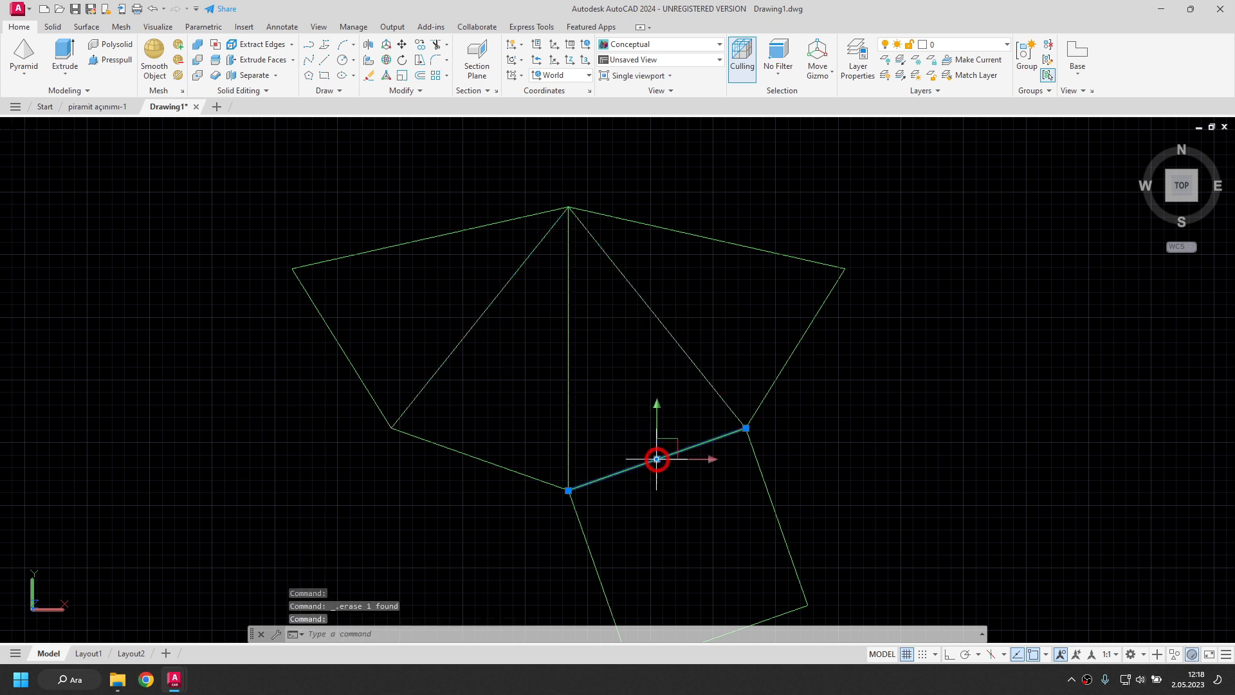
{"action": "key", "text": "Delete"}
Step: Copy all lines of the cleaned-up net to the clipboard
{"action": "scroll", "coordinate": [645, 422], "scroll_direction": "down", "scroll_amount": 2}
{"action": "middle_click_drag", "start_coordinate": [649, 423], "coordinate": [679, 371]}
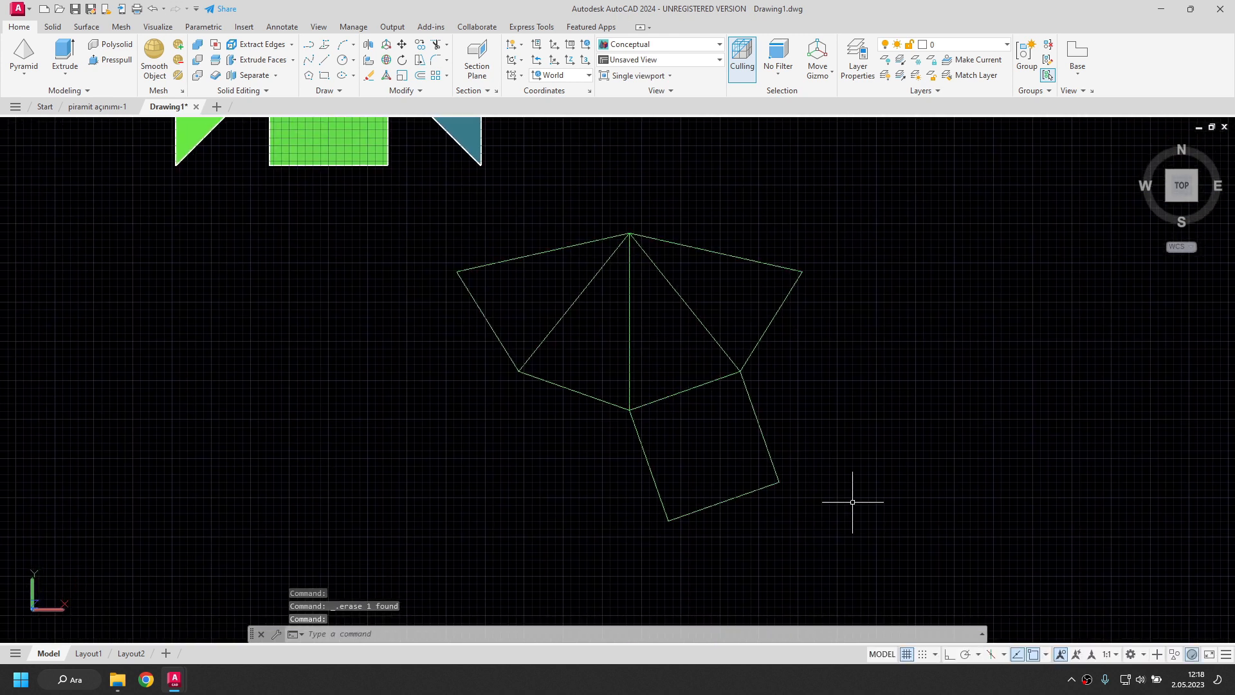
{"action": "left_click", "coordinate": [871, 515]}
{"action": "left_click", "coordinate": [390, 217]}
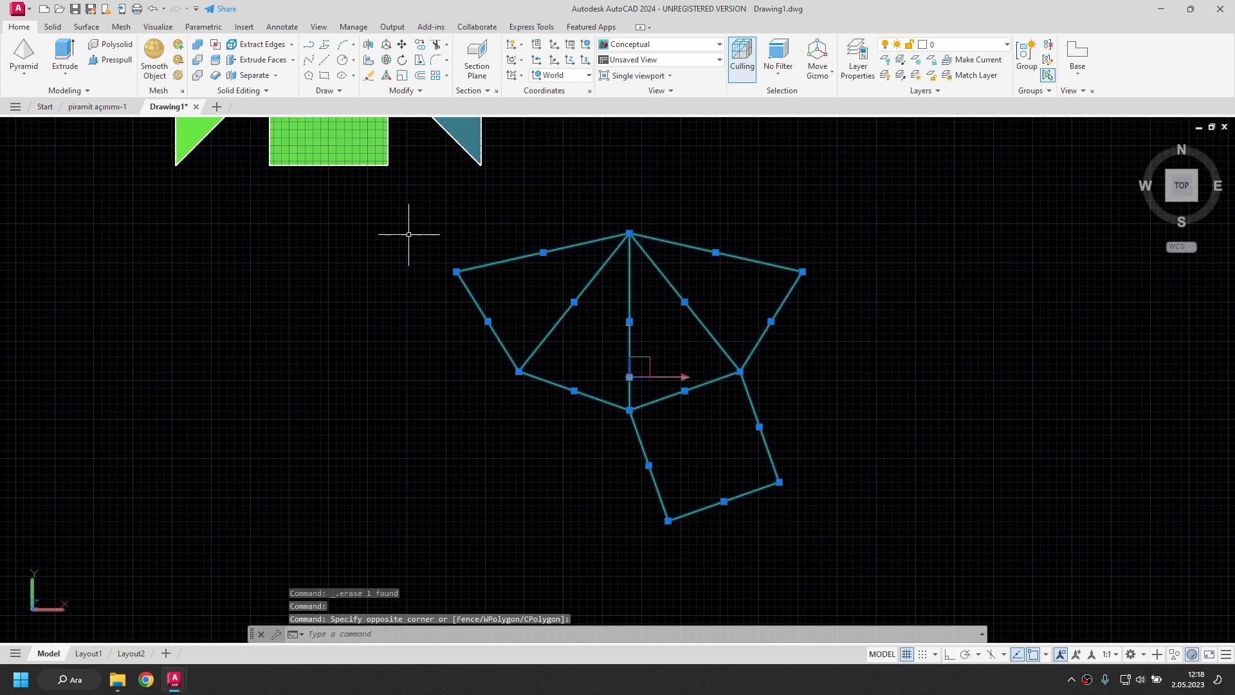
{"action": "right_click", "coordinate": [466, 233]}
{"action": "mouse_move", "coordinate": [523, 275]}
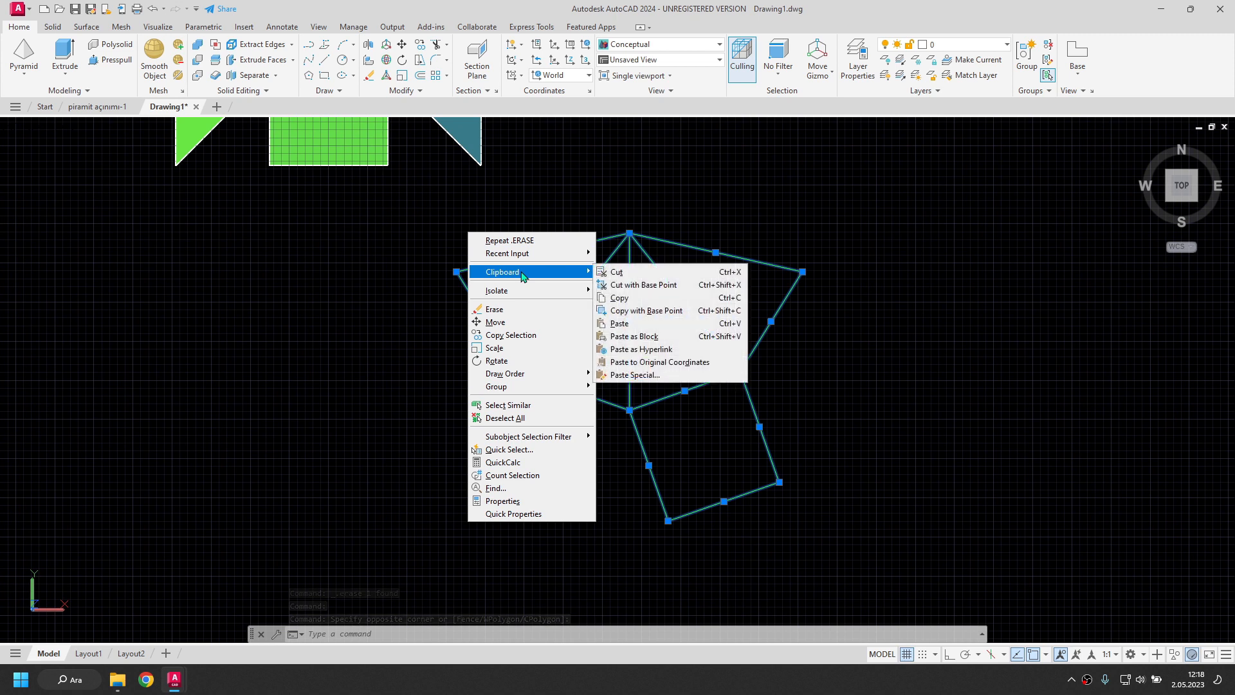
{"action": "left_click", "coordinate": [659, 299]}
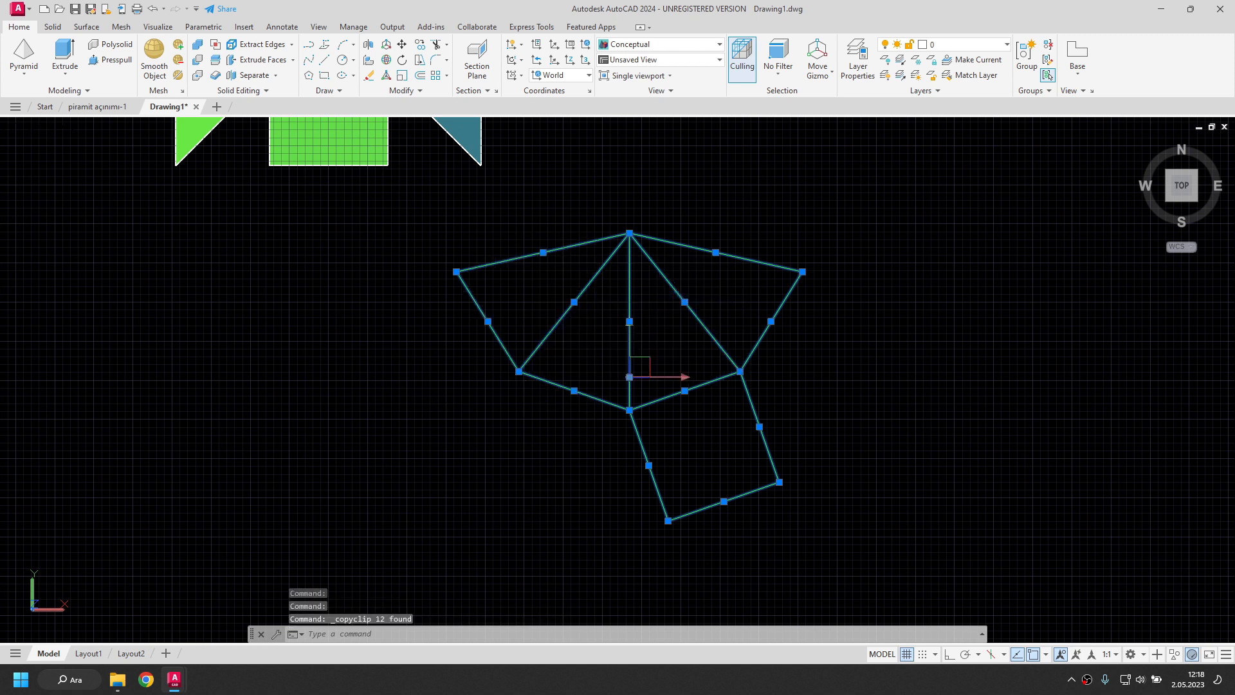
{"action": "key", "text": "Escape"}
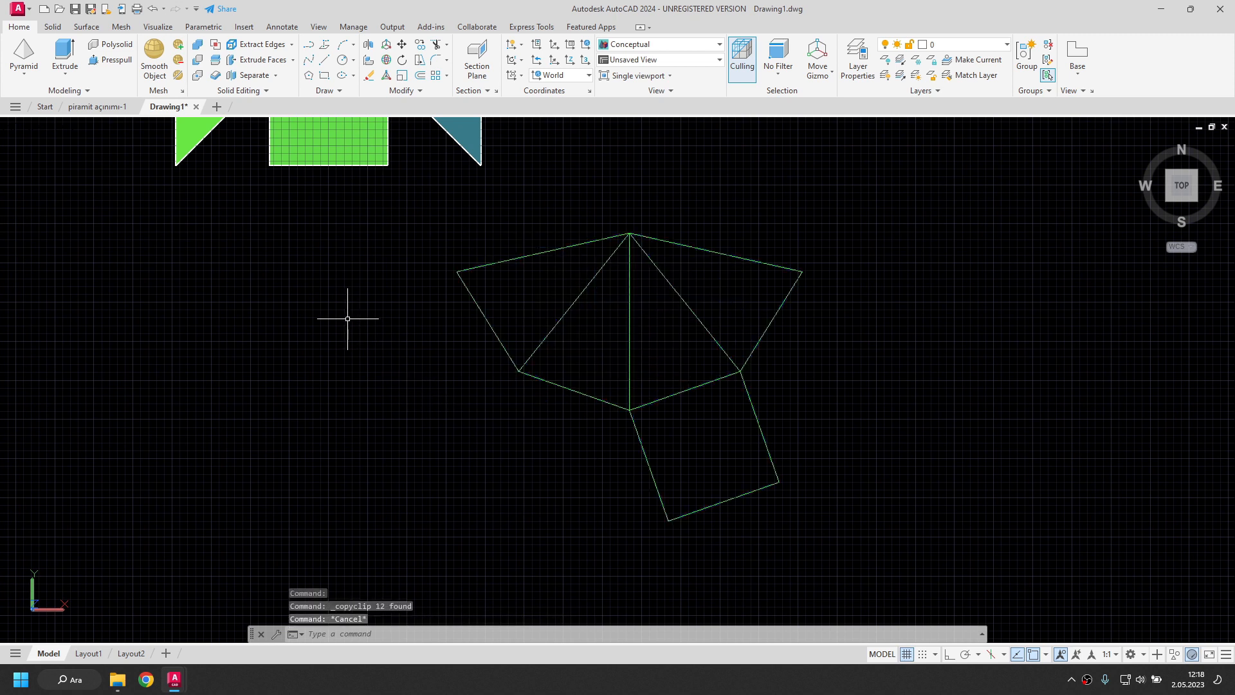
Step: Switch to the piramit açınımı-1 drawing and paste the net to the right of the existing dimensioned development
{"action": "left_click", "coordinate": [103, 108]}
{"action": "middle_click_drag", "start_coordinate": [851, 373], "coordinate": [475, 353]}
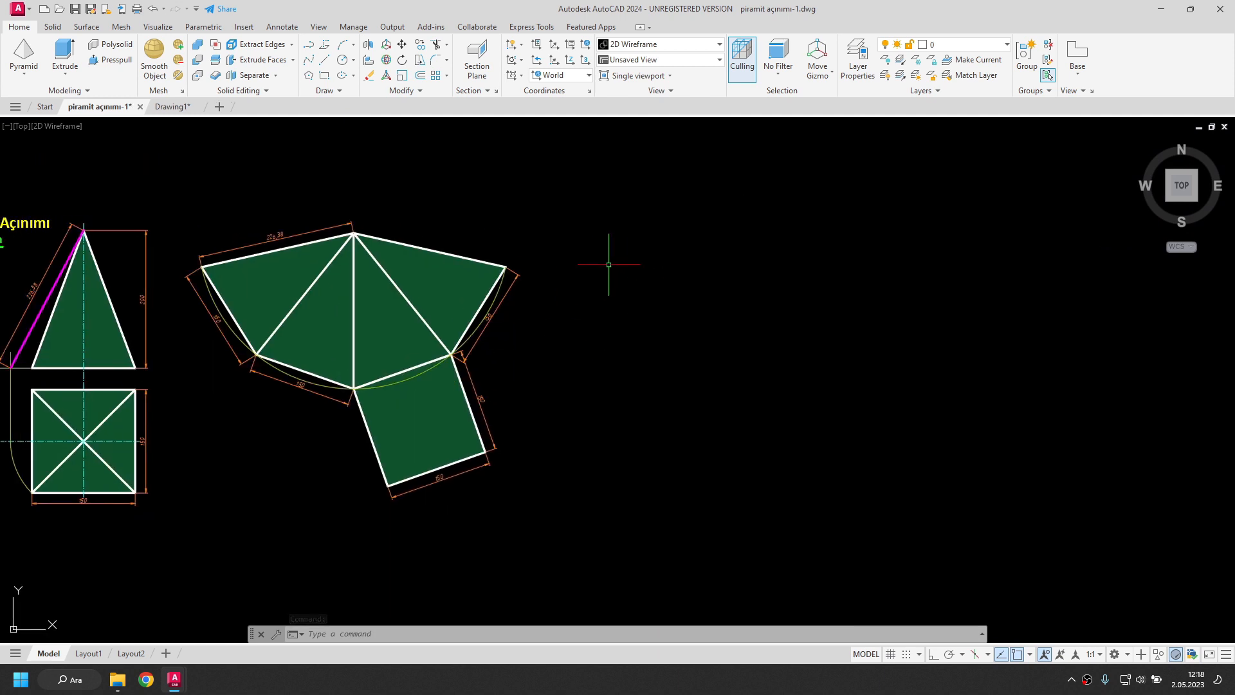
{"action": "right_click", "coordinate": [640, 274]}
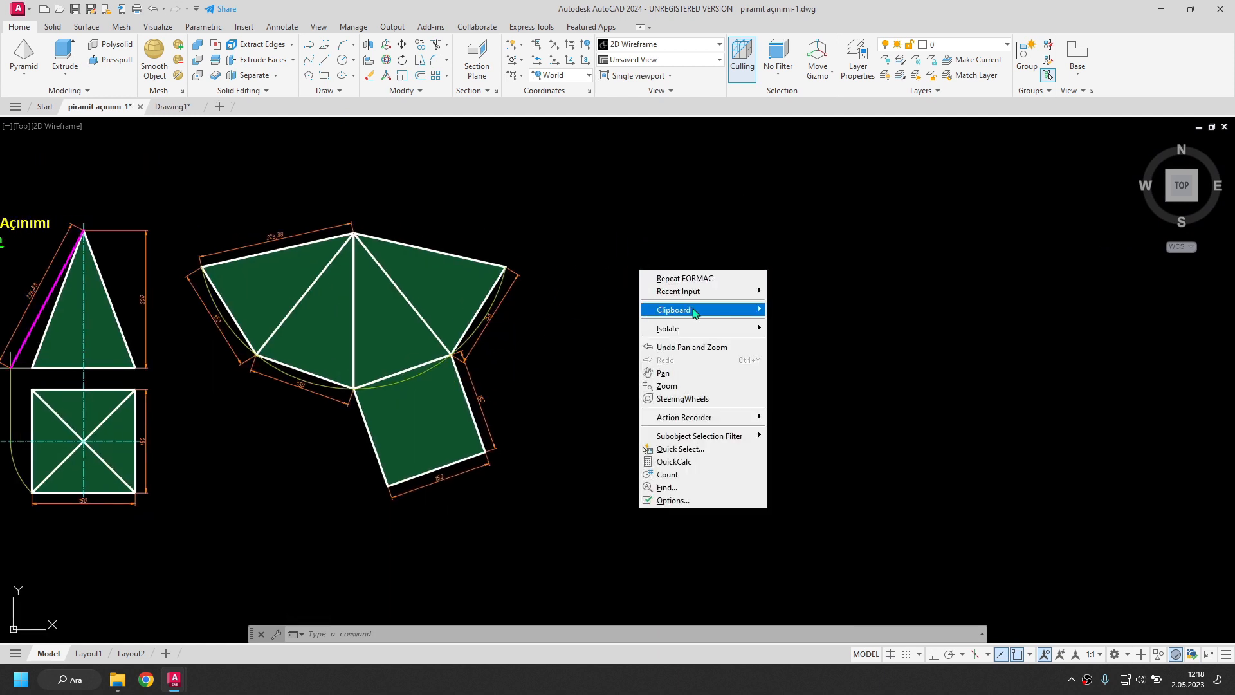
{"action": "mouse_move", "coordinate": [694, 313]}
{"action": "left_click", "coordinate": [828, 360]}
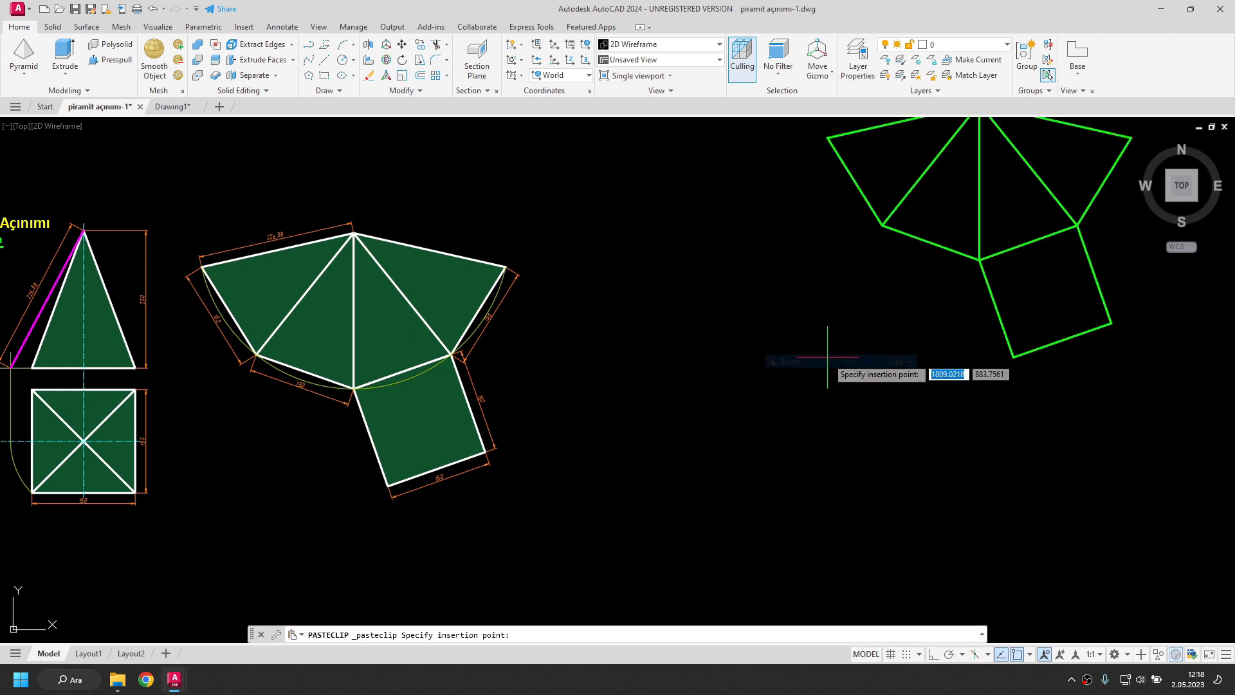
{"action": "left_click", "coordinate": [595, 488]}
Step: Set the color of all lines in the pasted net to ByLayer
{"action": "left_click", "coordinate": [910, 504]}
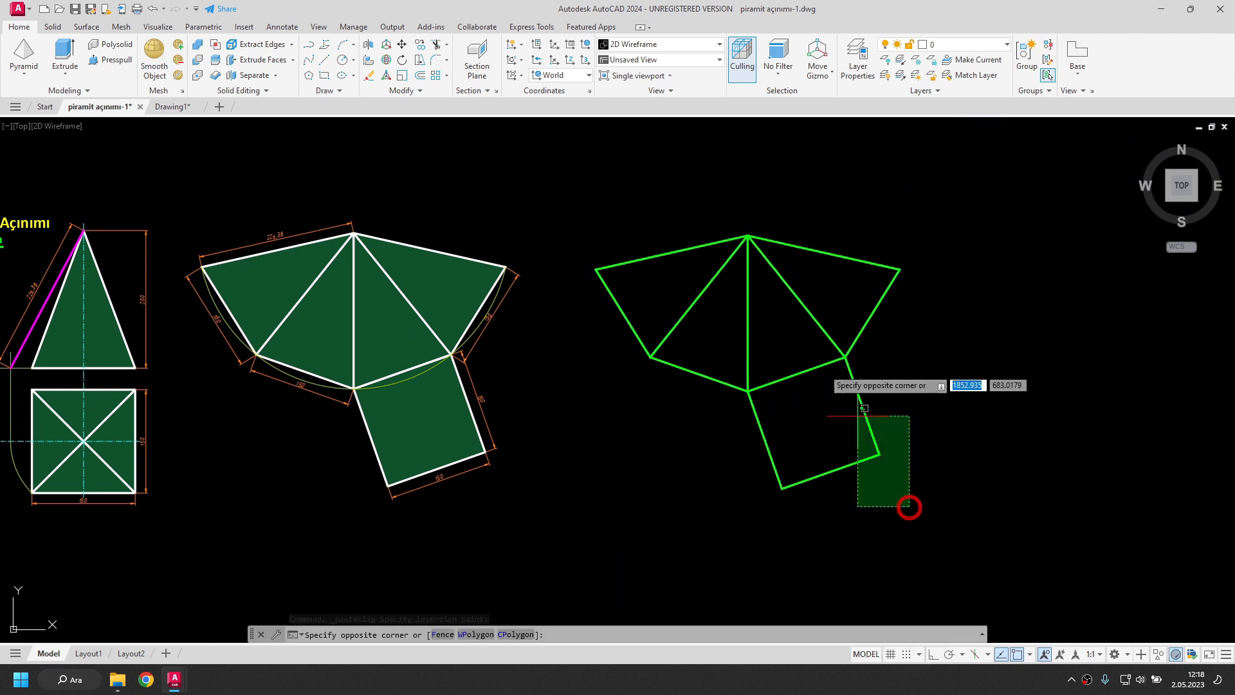
{"action": "left_click", "coordinate": [584, 201]}
{"action": "key", "text": "ctrl+1"}
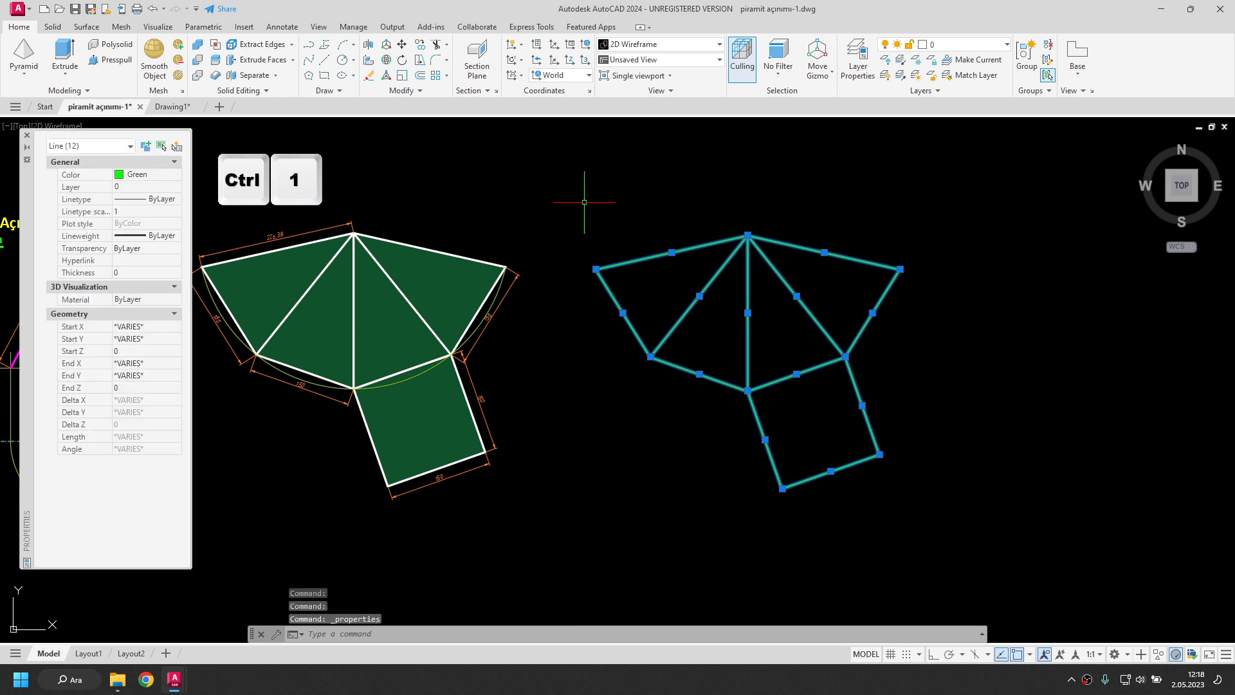
{"action": "left_click", "coordinate": [143, 180]}
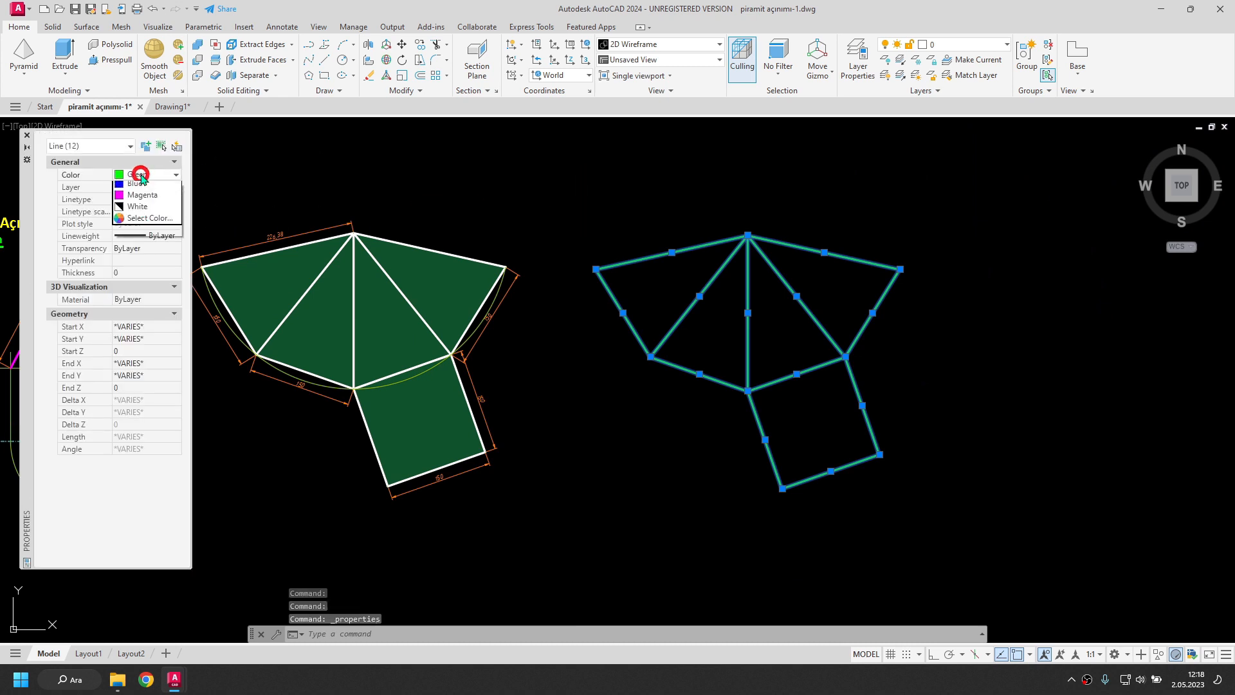
{"action": "left_click", "coordinate": [143, 187]}
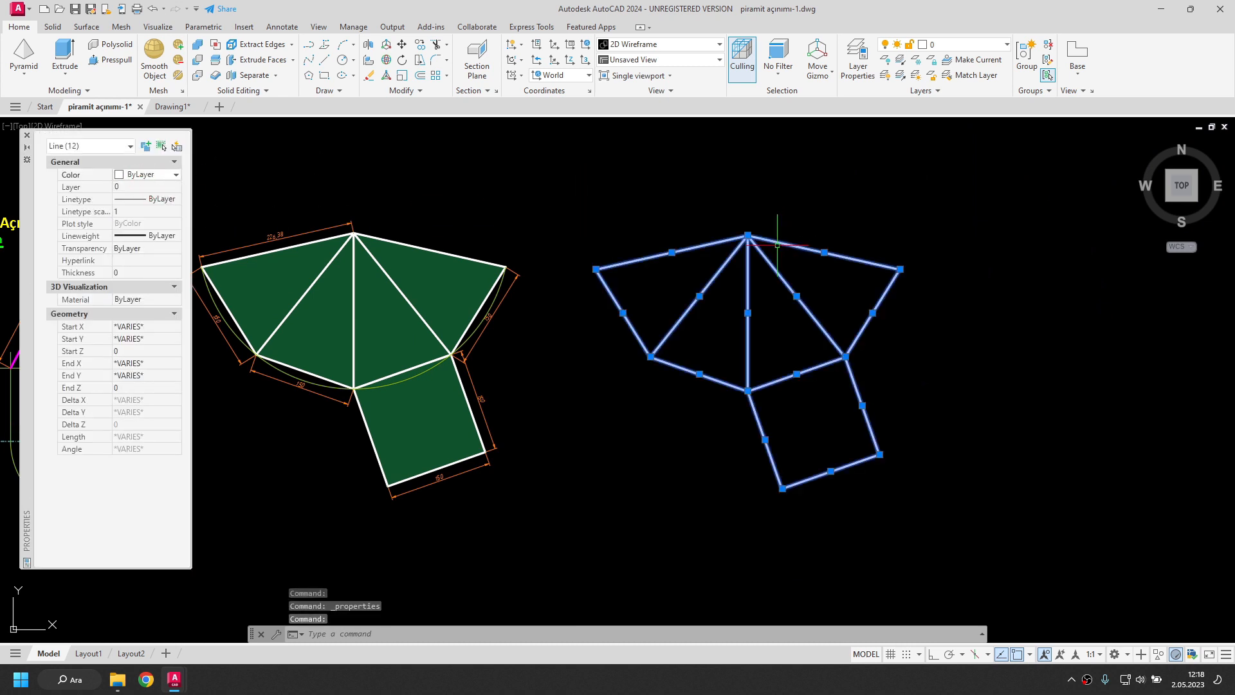
{"action": "key", "text": "Escape"}
{"action": "left_click", "coordinate": [27, 137]}
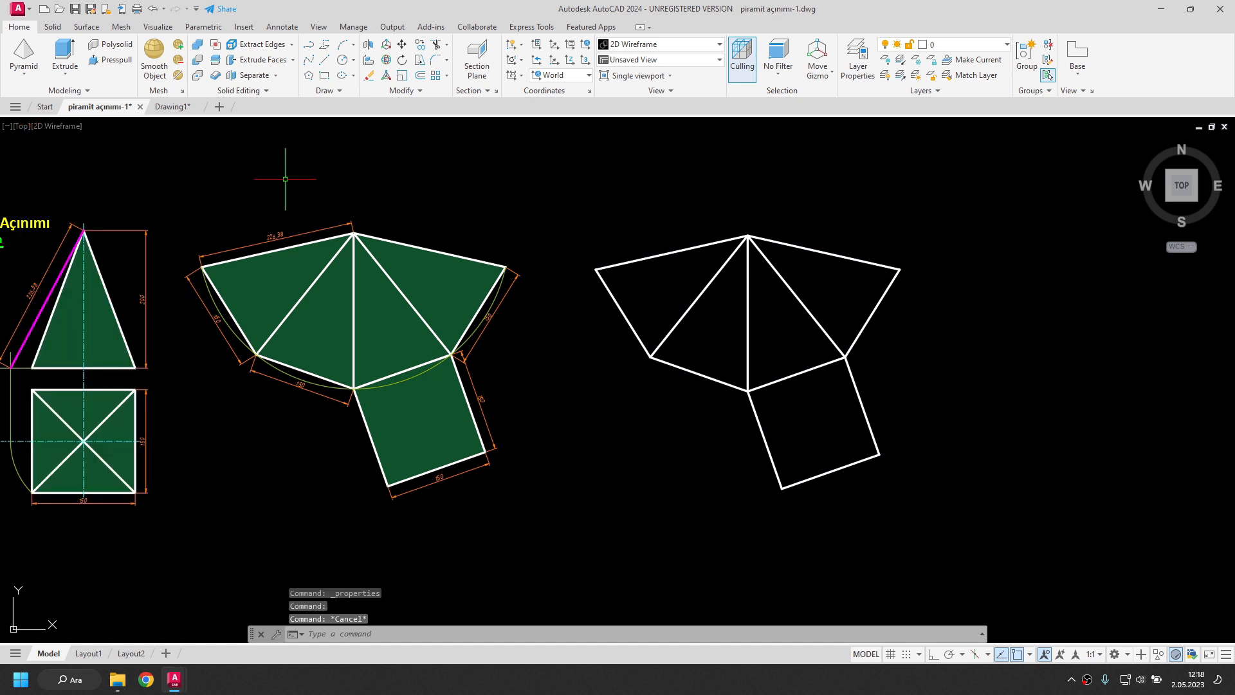
Step: Make Ölçü the current layer
{"action": "middle_click_drag", "start_coordinate": [894, 329], "coordinate": [909, 319]}
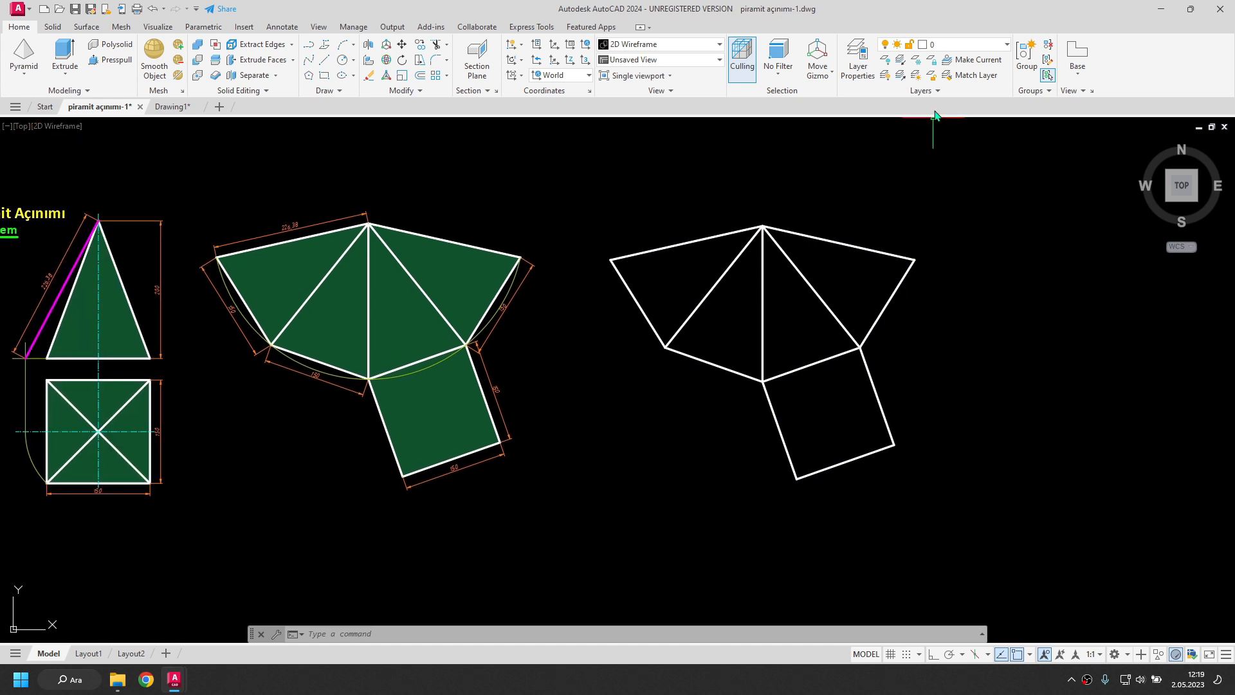
{"action": "left_click", "coordinate": [952, 42]}
{"action": "left_click", "coordinate": [965, 137]}
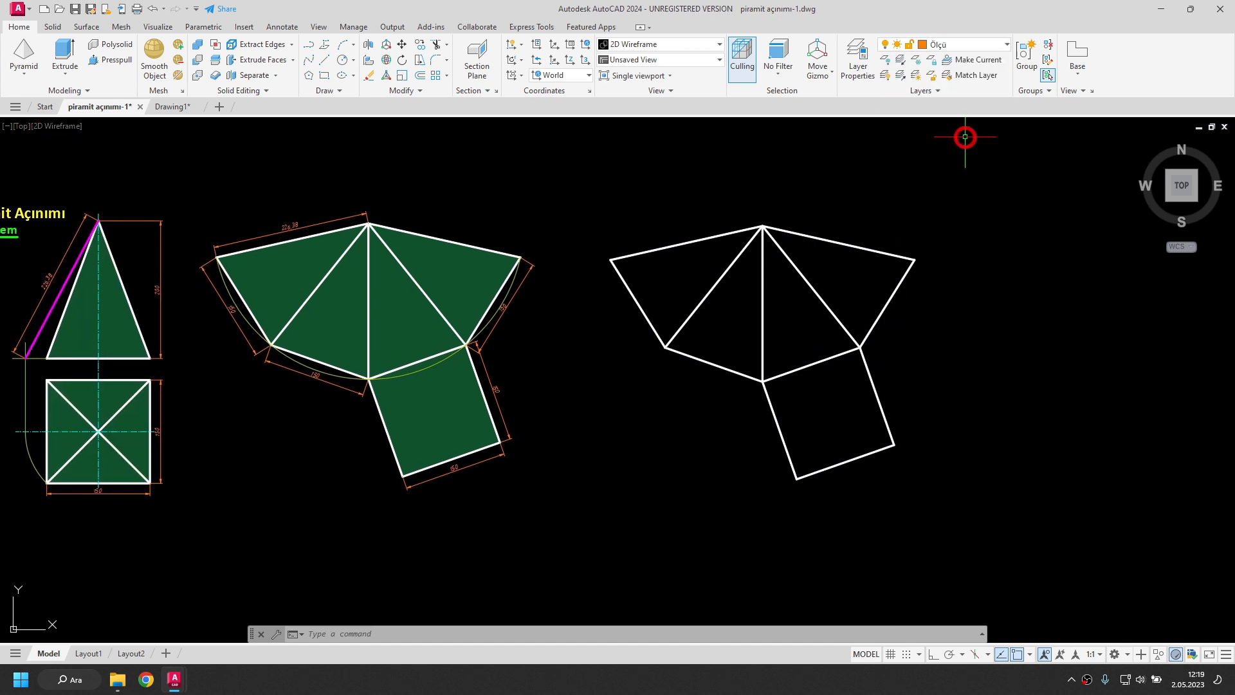
Step: Add an aligned dimension to the upper-left outer edge of the pasted net, placed just outside it
{"action": "left_click", "coordinate": [275, 29]}
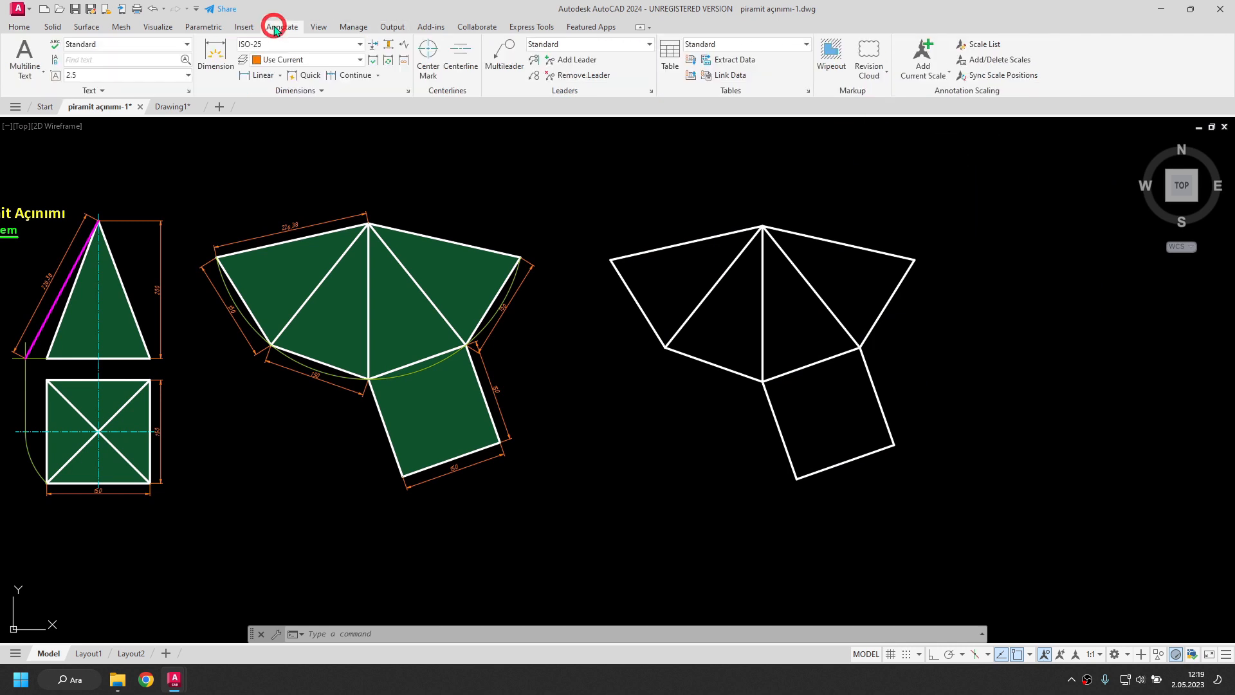
{"action": "left_click", "coordinate": [280, 76]}
{"action": "left_click", "coordinate": [280, 124]}
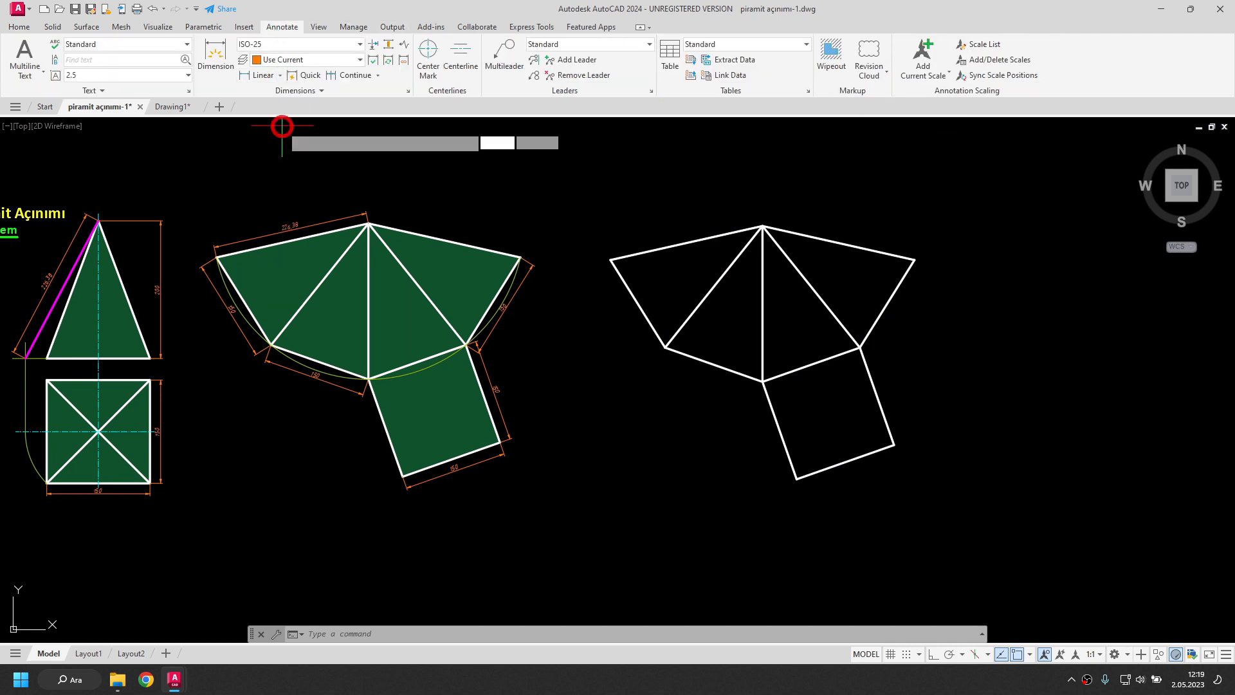
{"action": "key", "text": "Return"}
{"action": "left_click", "coordinate": [674, 245]}
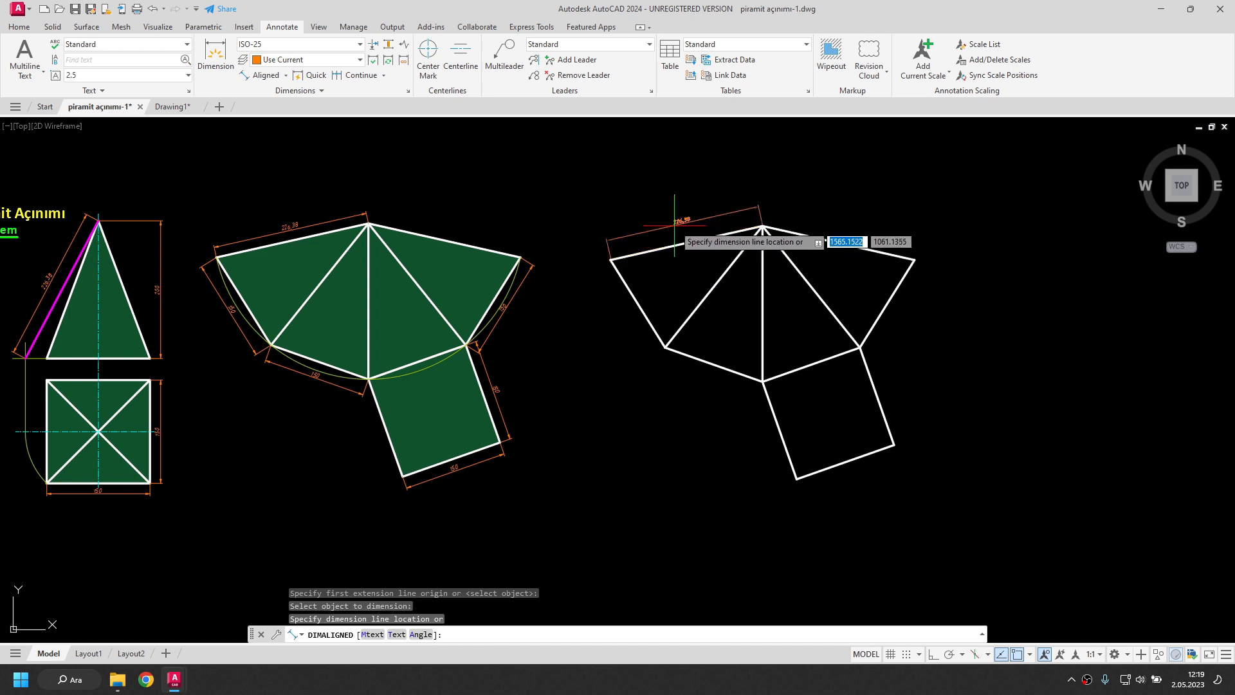
{"action": "left_click", "coordinate": [675, 230]}
Step: Add an aligned dimension to the base edge of the leftmost triangle in the pasted net, placed just outside it
{"action": "key", "text": "Return"}
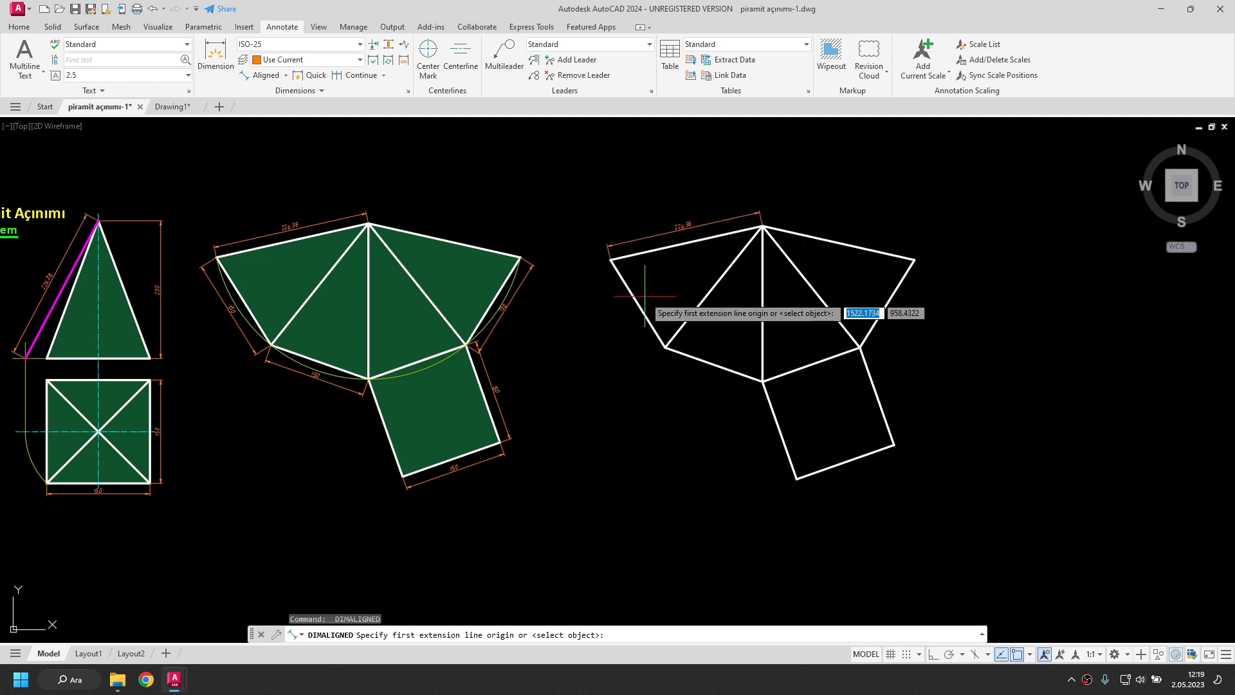
{"action": "key", "text": "Return"}
{"action": "left_click", "coordinate": [639, 306]}
{"action": "left_click", "coordinate": [626, 315]}
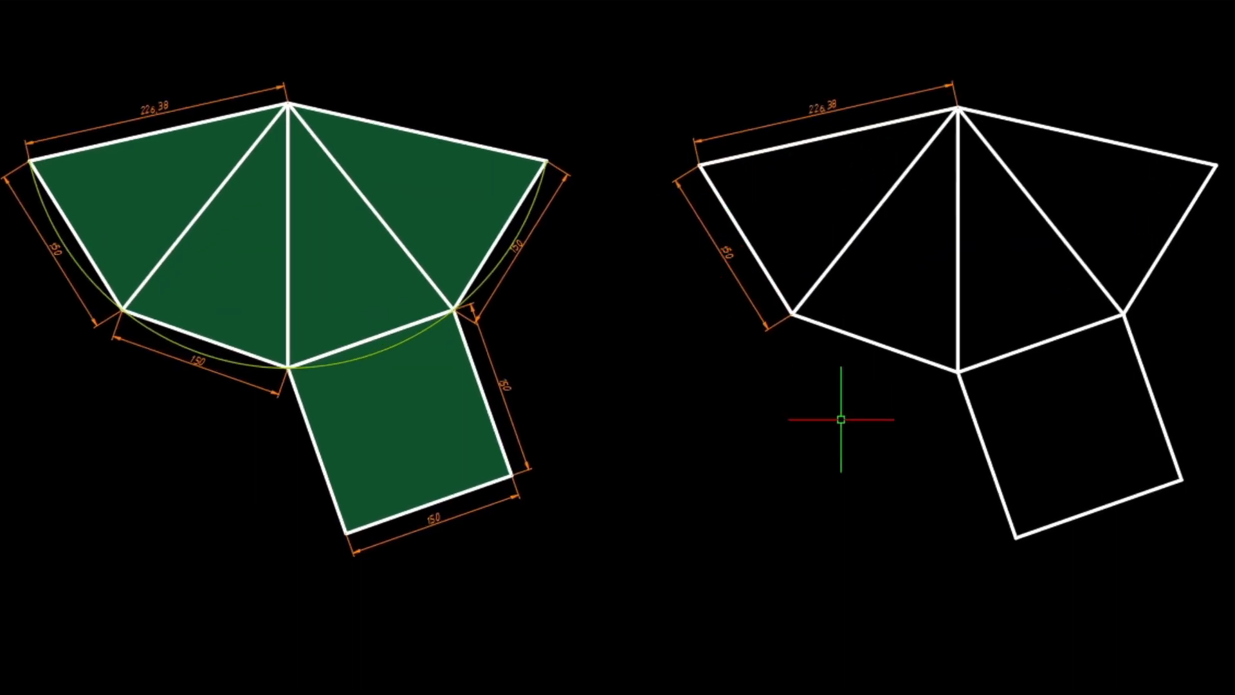
Step: Add an aligned dimension to the base edge of the second triangle in the pasted net, placed just outside it
{"action": "key", "text": "Return"}
{"action": "key", "text": "Return"}
{"action": "left_click", "coordinate": [856, 337]}
{"action": "left_click", "coordinate": [855, 364]}
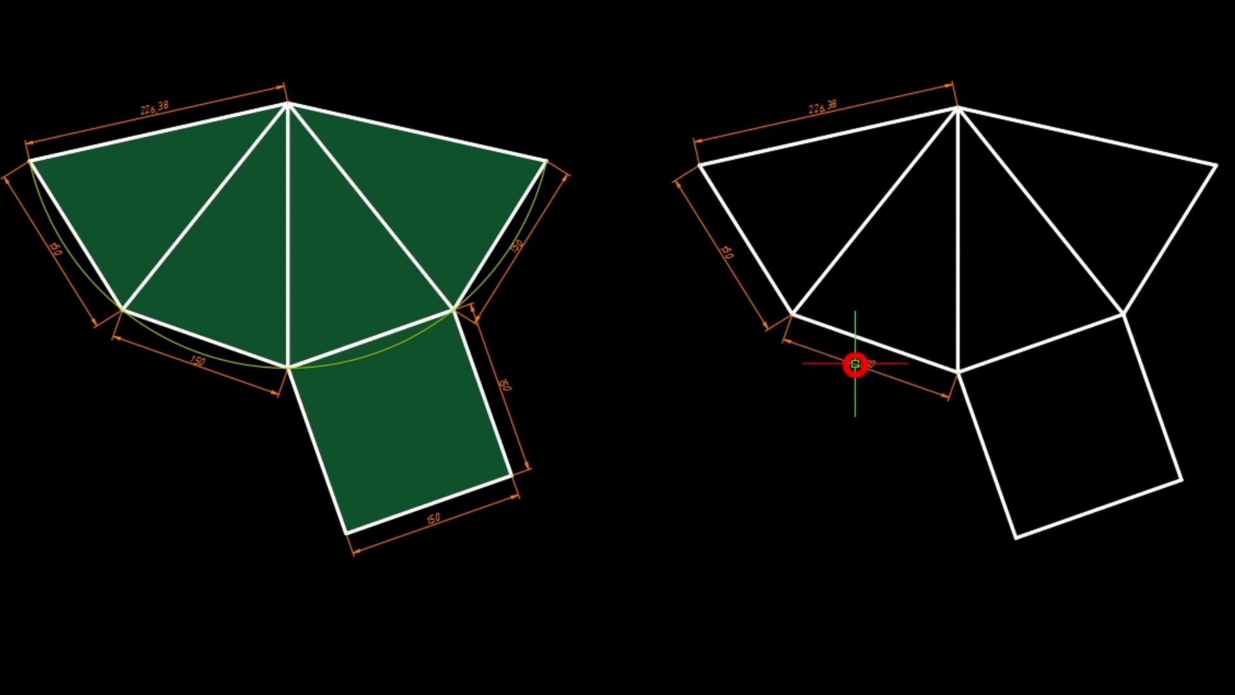
Step: Add aligned dimensions to the pasted net's square along its lower edge and its right-hand edge, placed just outside them
{"action": "key", "text": "Return"}
{"action": "key", "text": "Return"}
{"action": "left_click", "coordinate": [1062, 521]}
{"action": "left_click", "coordinate": [1071, 545]}
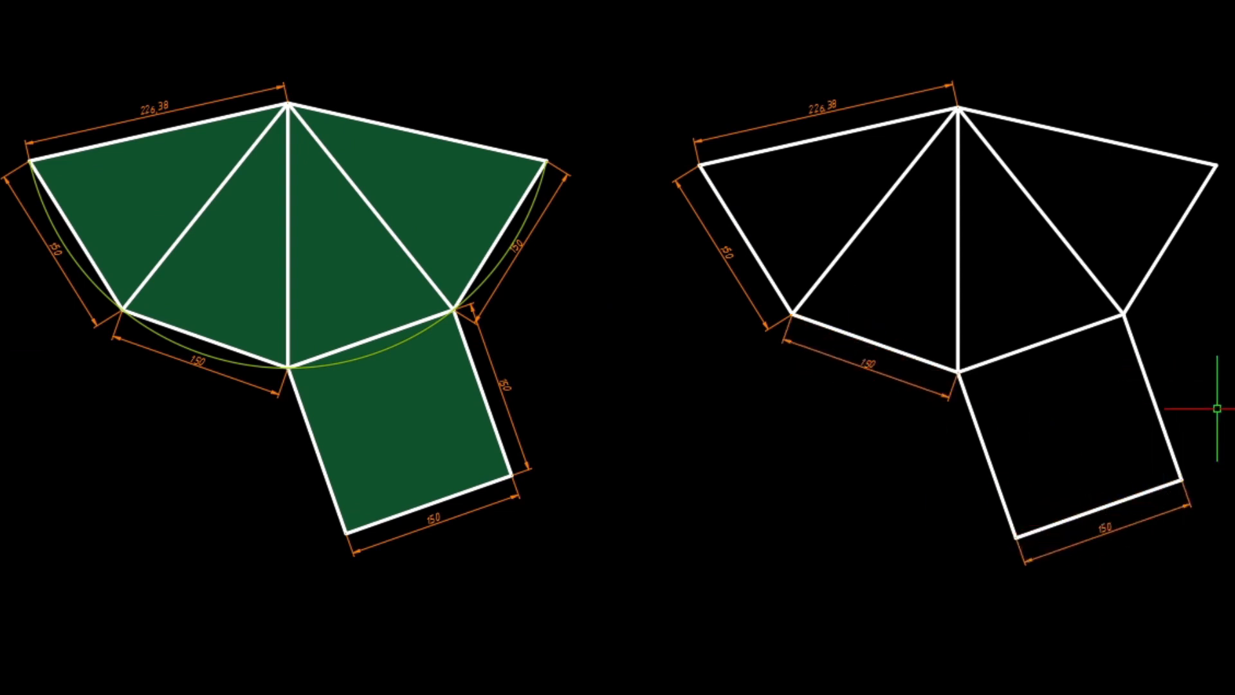
{"action": "key", "text": "Return"}
{"action": "key", "text": "Return"}
{"action": "left_click", "coordinate": [1156, 409]}
{"action": "left_click", "coordinate": [1179, 389]}
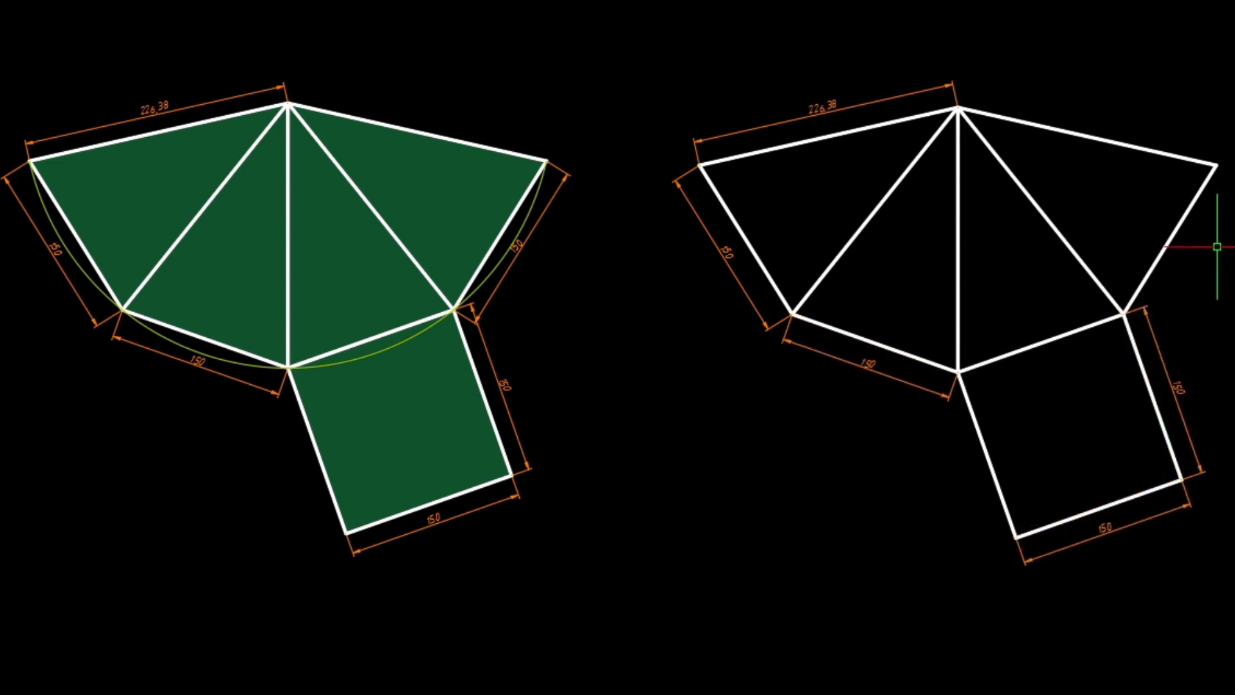
Step: Add an aligned dimension to the base edge of the rightmost triangle in the pasted net, placed just outside it
{"action": "key", "text": "Return"}
{"action": "key", "text": "Return"}
{"action": "left_click", "coordinate": [1190, 252]}
{"action": "left_click", "coordinate": [1195, 250]}
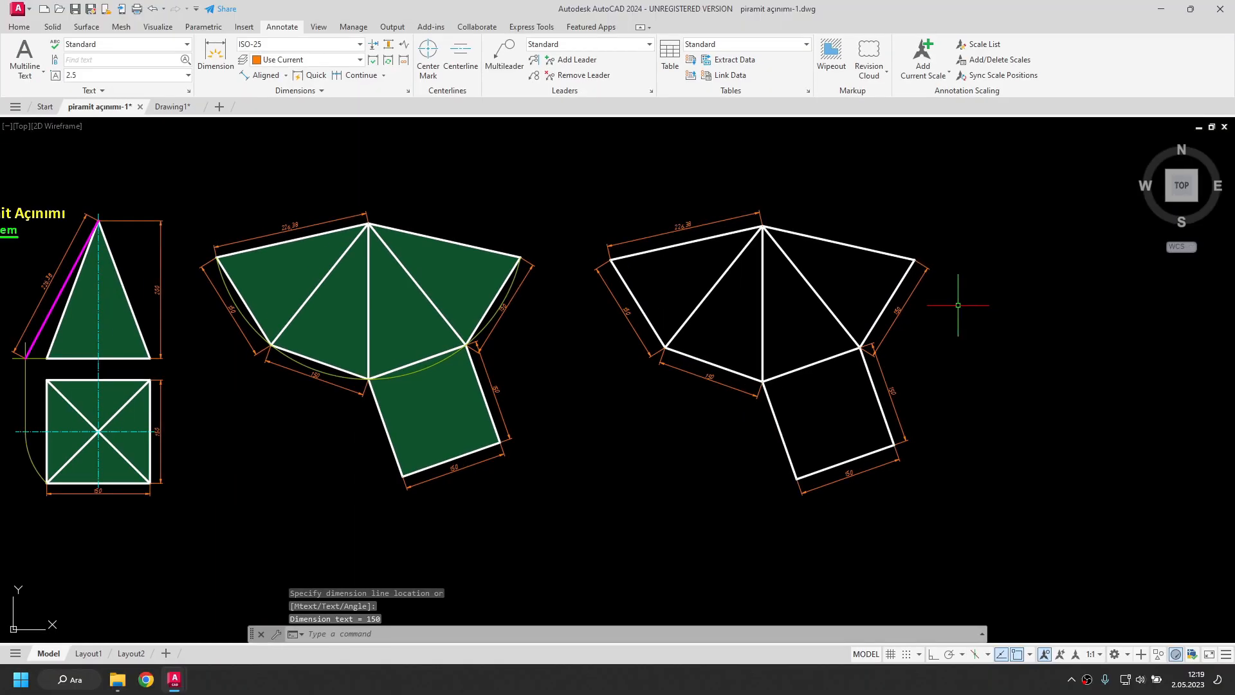
{"action": "key", "text": "Escape"}
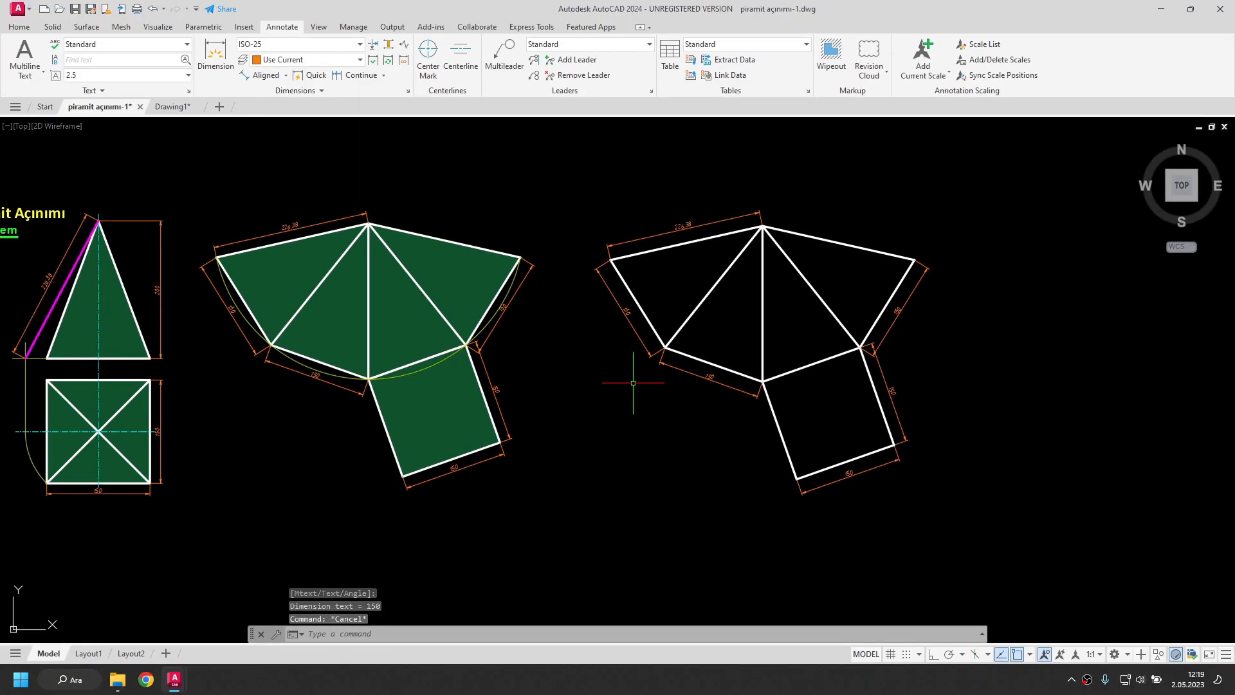
Step: Move the whole pasted net with its dimensions slightly closer to the green development and a little higher
{"action": "left_click", "coordinate": [936, 511]}
{"action": "left_click", "coordinate": [610, 165]}
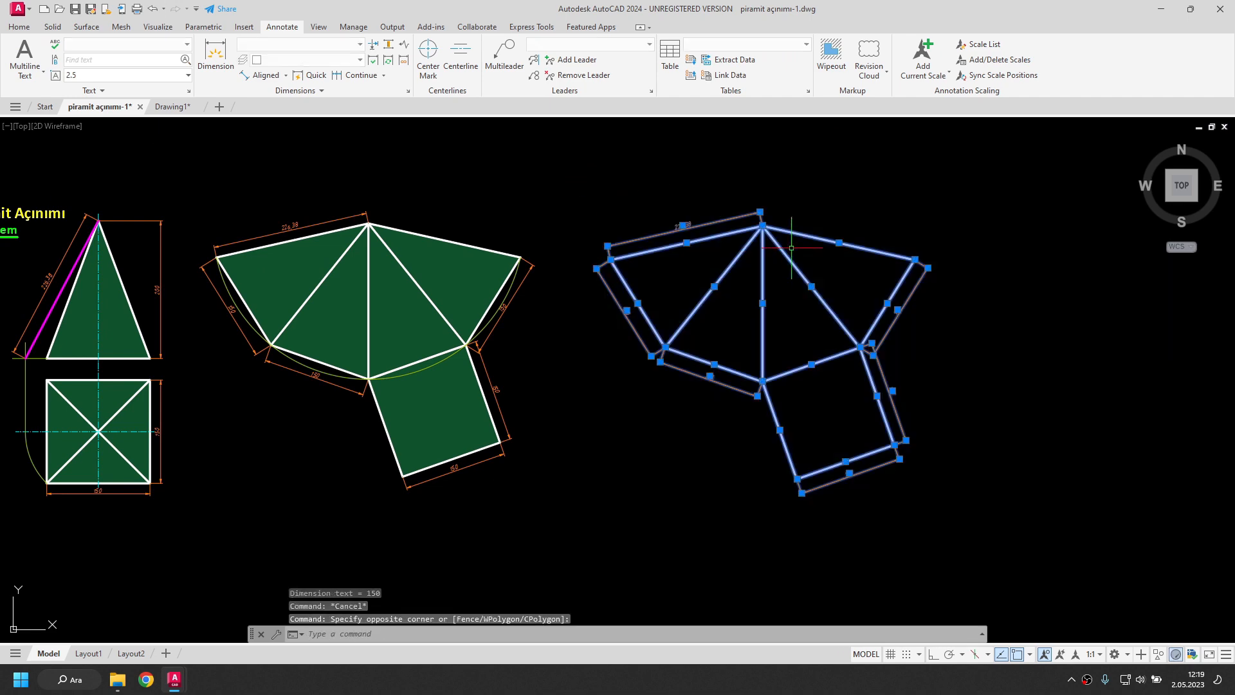
{"action": "left_click_drag", "start_coordinate": [800, 235], "coordinate": [754, 226]}
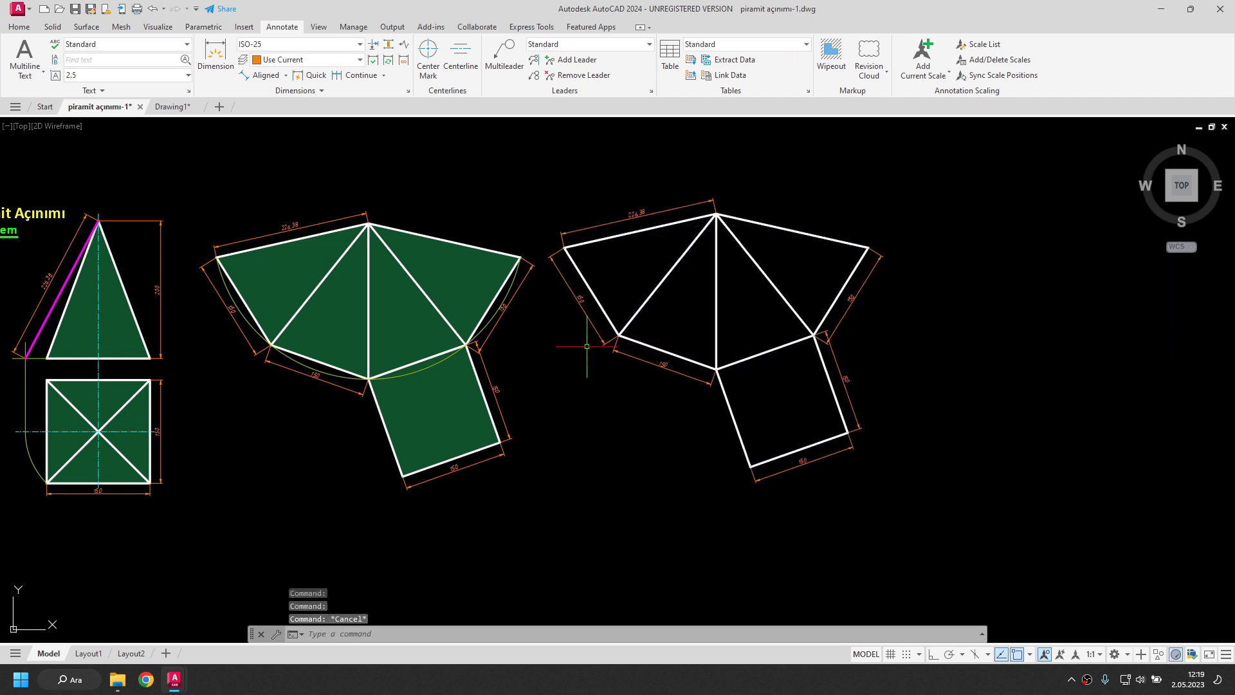
Step: Zoom to a window around the green development and the pasted net to compare their dimensions
{"action": "type", "text": "s"}
{"action": "key", "text": "Return"}
{"action": "key", "text": "Escape"}
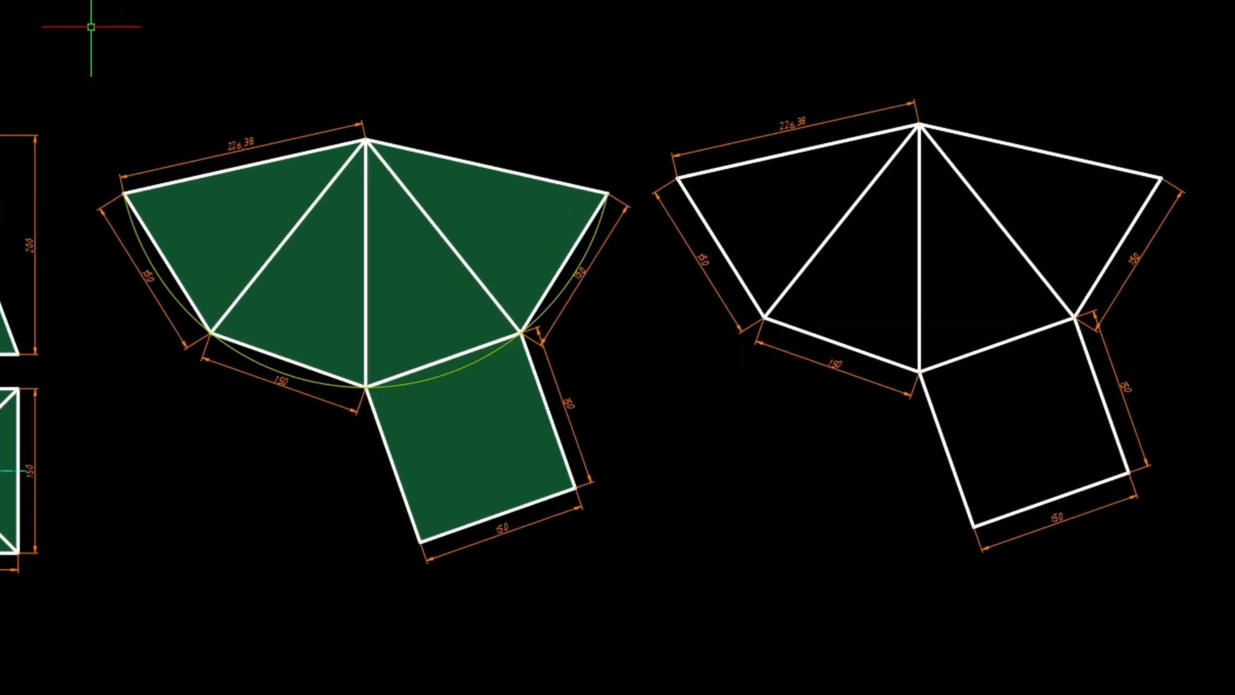
{"action": "type", "text": "z"}
{"action": "key", "text": "Return"}
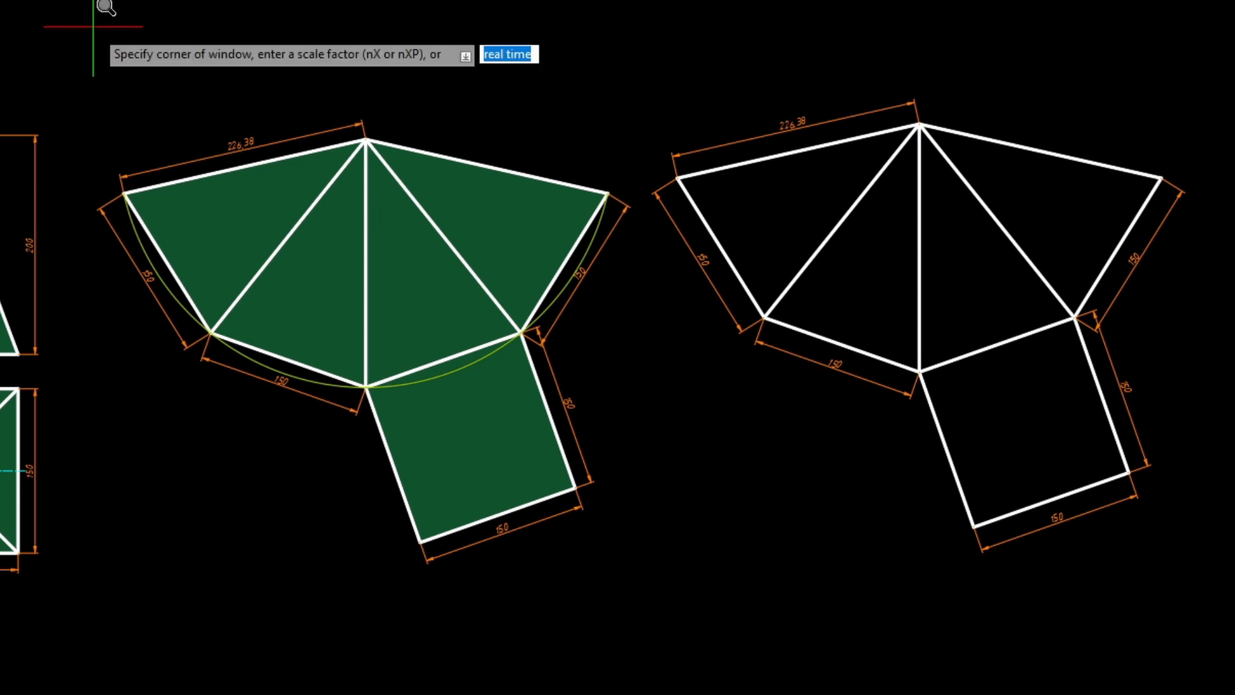
{"action": "left_click", "coordinate": [74, 53]}
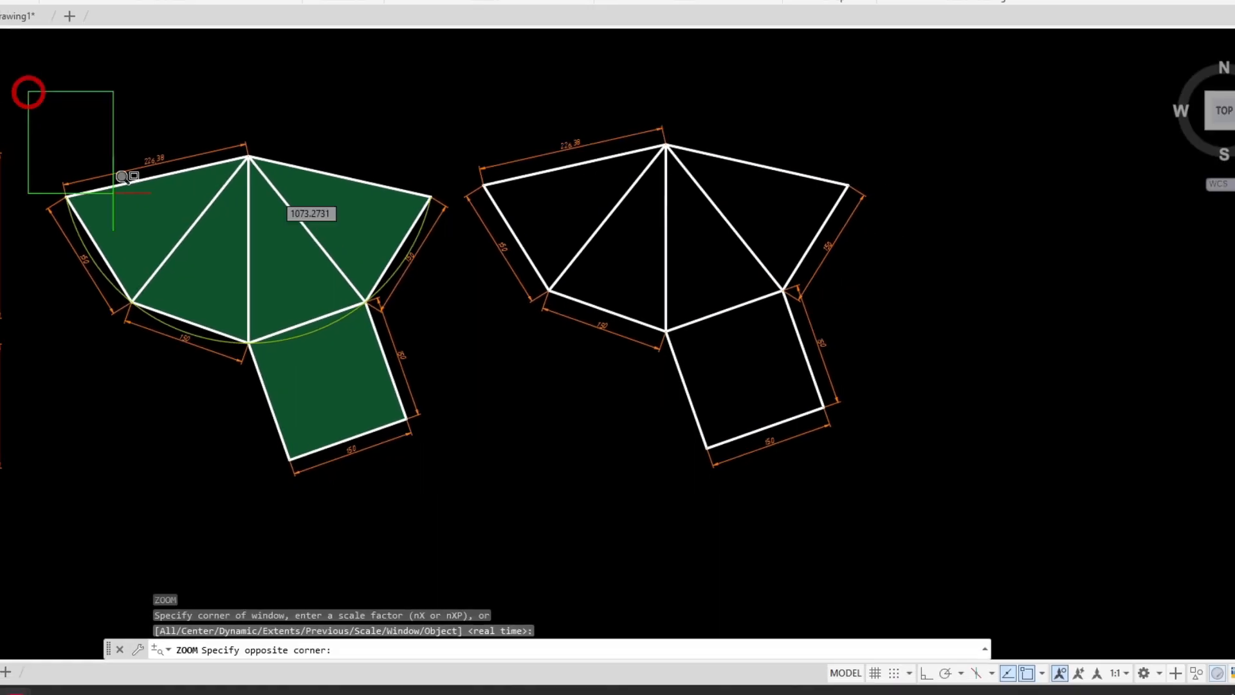
{"action": "left_click", "coordinate": [895, 466]}
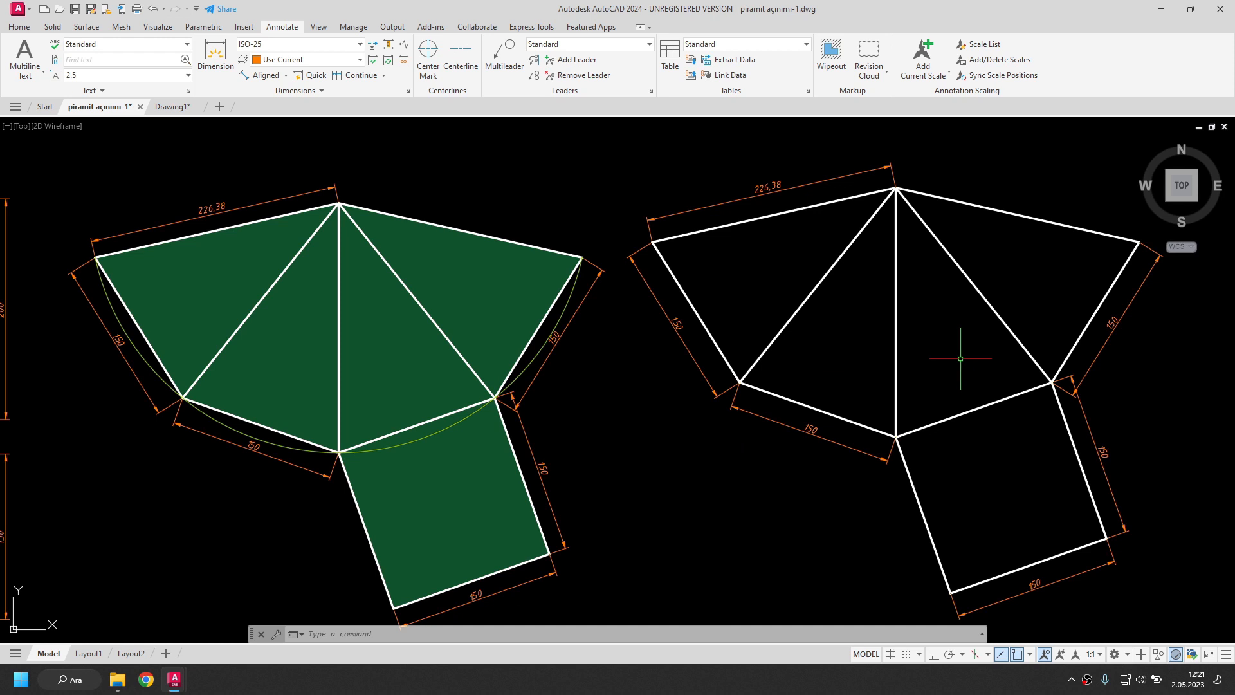
Step: Switch to the Drawing1 drawing and erase all its objects, including the solid, the separated faces and the flat net
{"action": "left_click", "coordinate": [172, 108]}
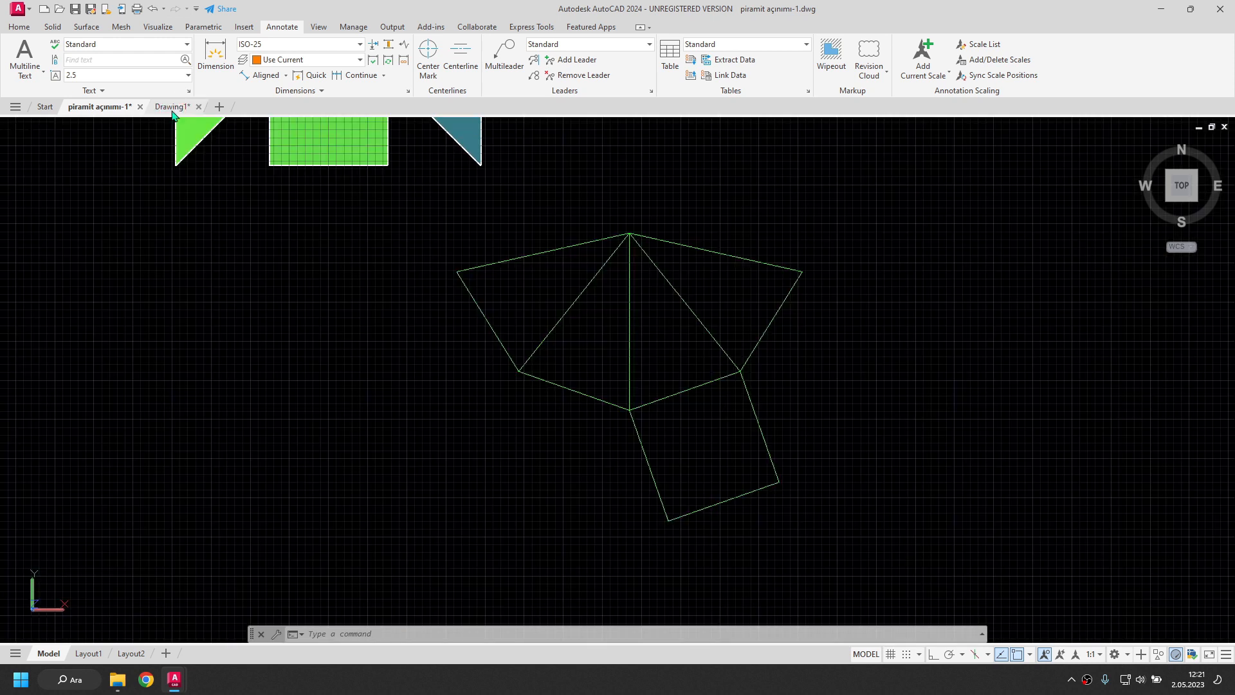
{"action": "middle_click", "coordinate": [461, 397]}
{"action": "middle_click", "coordinate": [462, 396]}
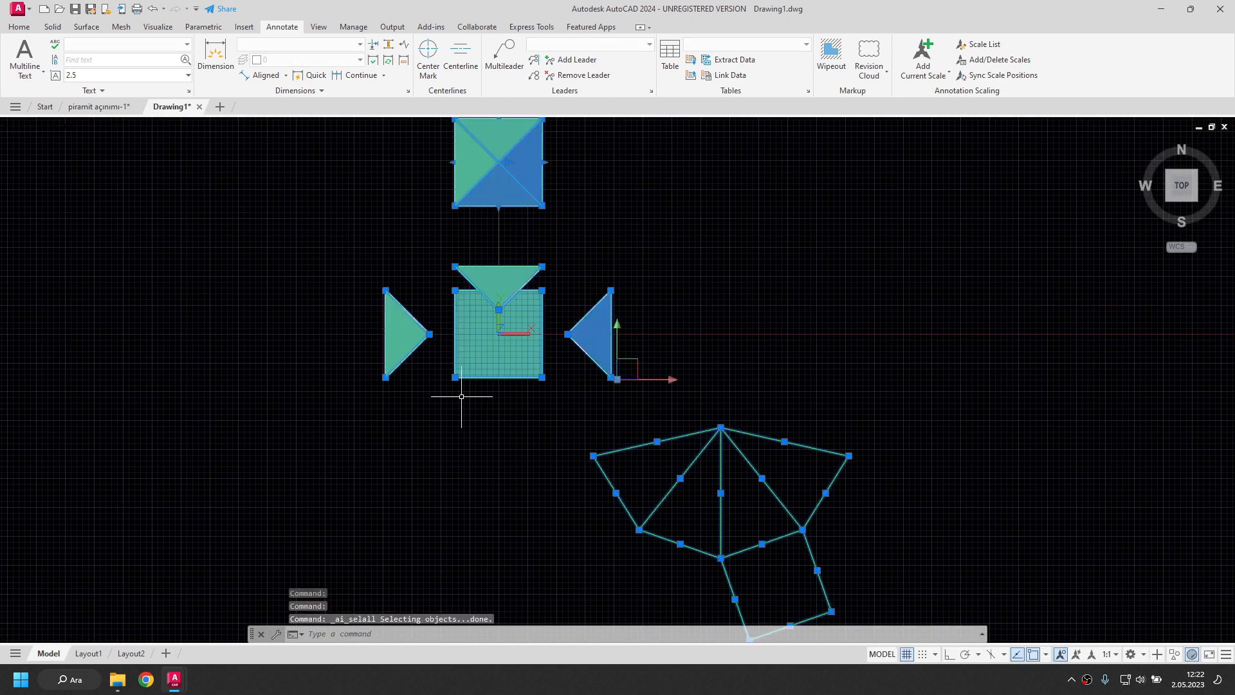
{"action": "key", "text": "Delete"}
Step: Draw a 150 x 100 rectangle starting at the origin 0,0 as the base of the rectangular pyramid
{"action": "left_click", "coordinate": [1165, 198]}
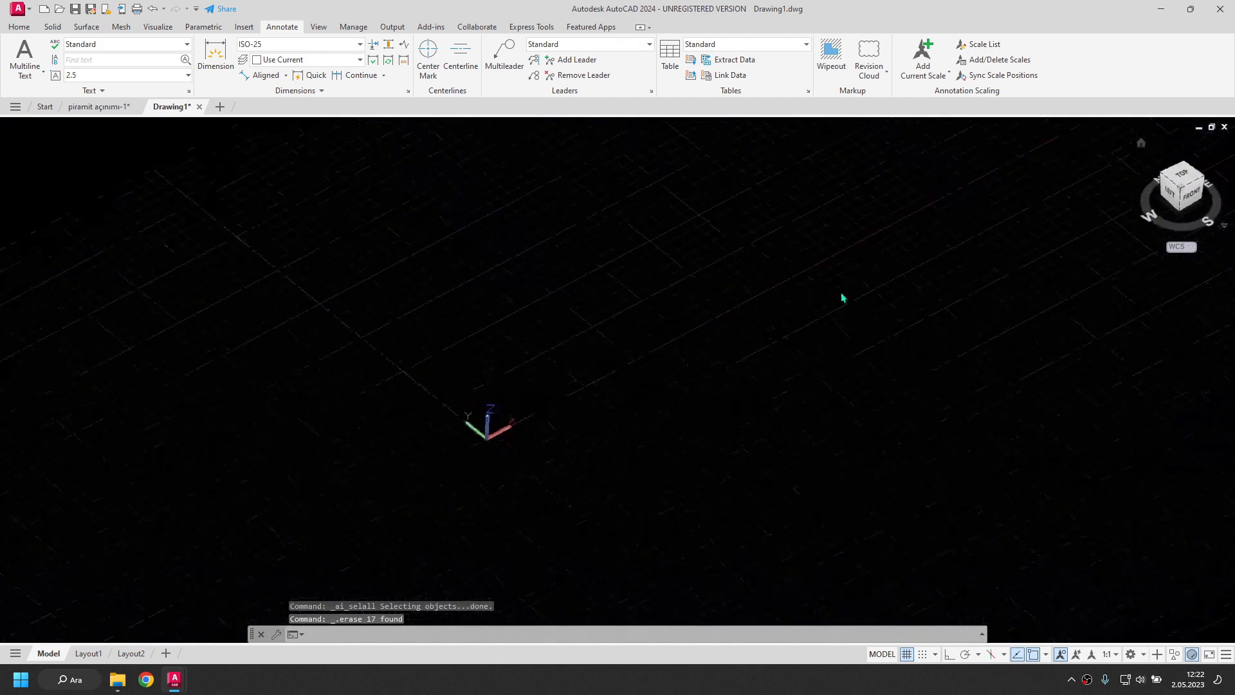
{"action": "middle_click_drag", "start_coordinate": [654, 386], "coordinate": [432, 379]}
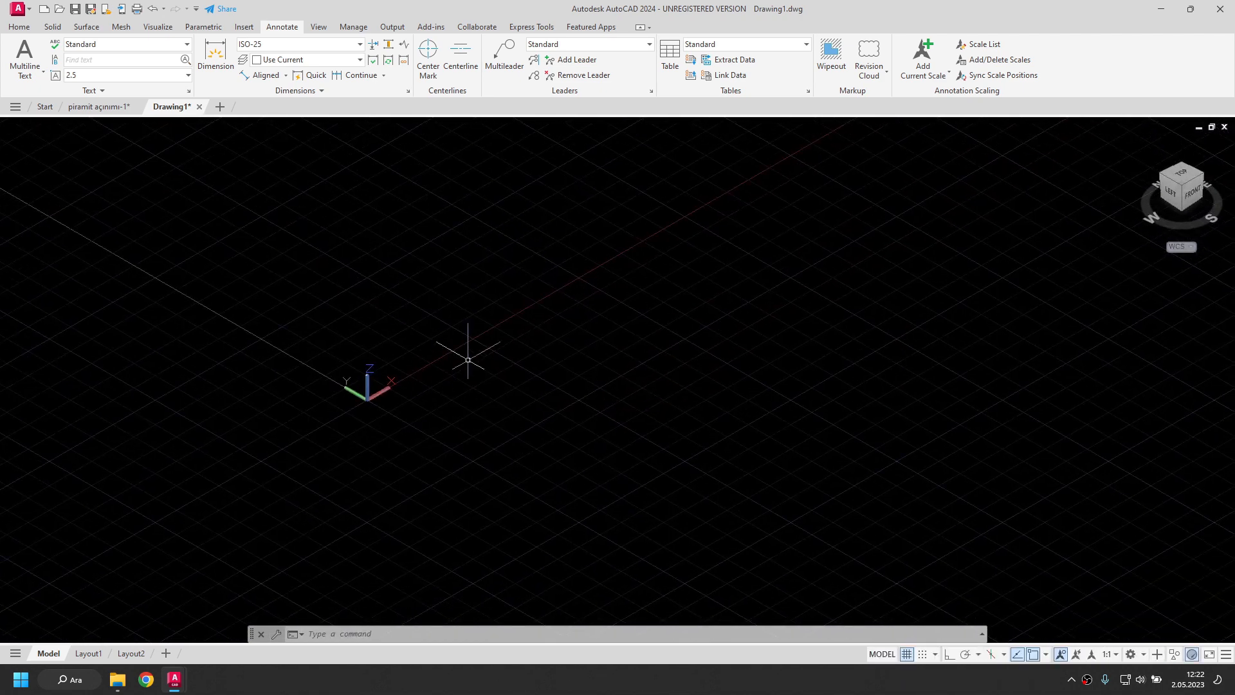
{"action": "left_click", "coordinate": [19, 26]}
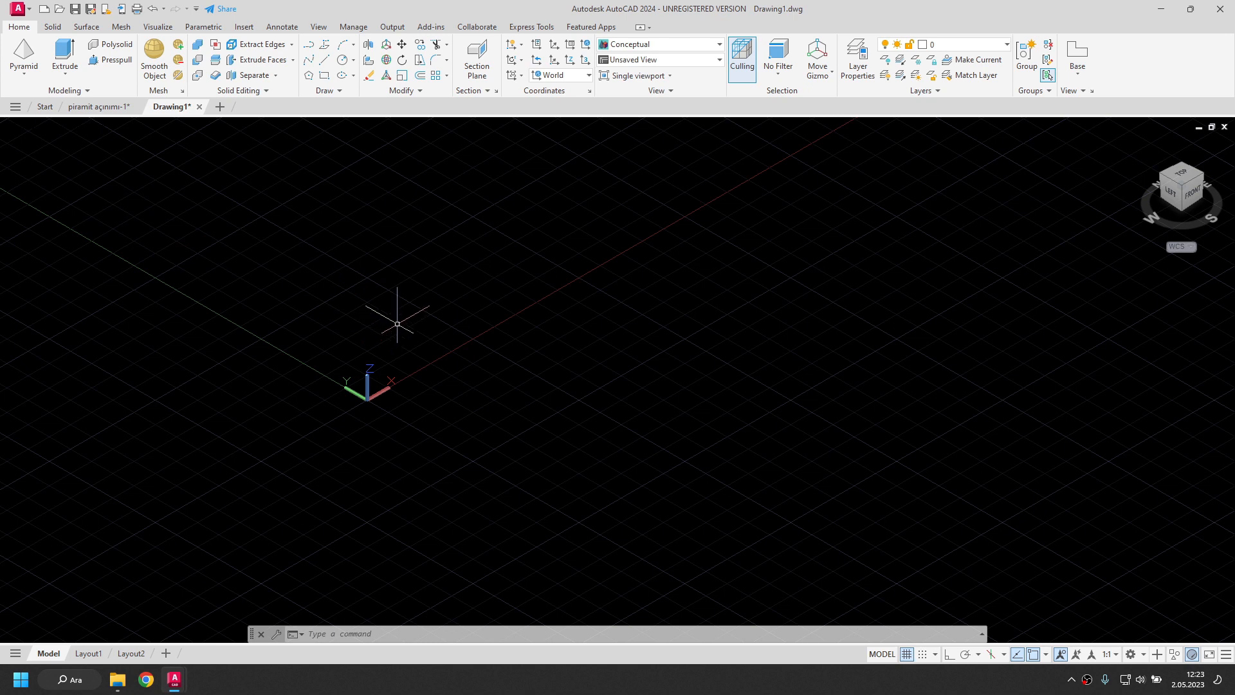
{"action": "left_click", "coordinate": [324, 76]}
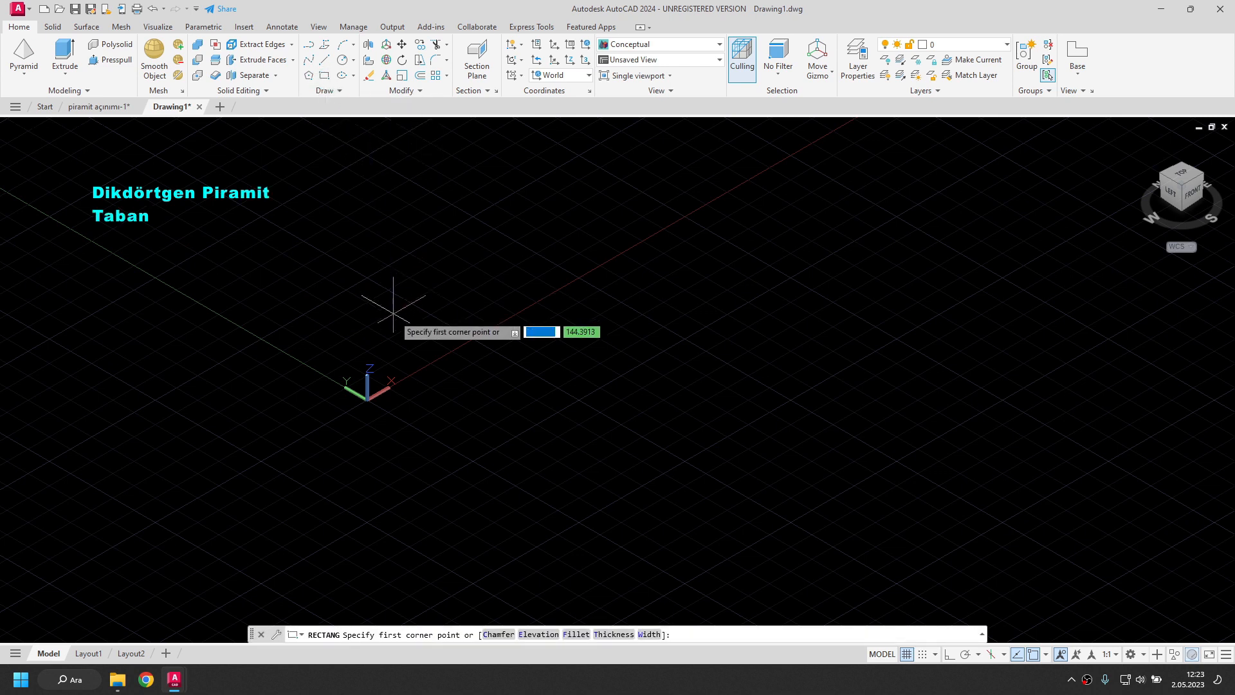
{"action": "type", "text": "0,0"}
{"action": "key", "text": "Return"}
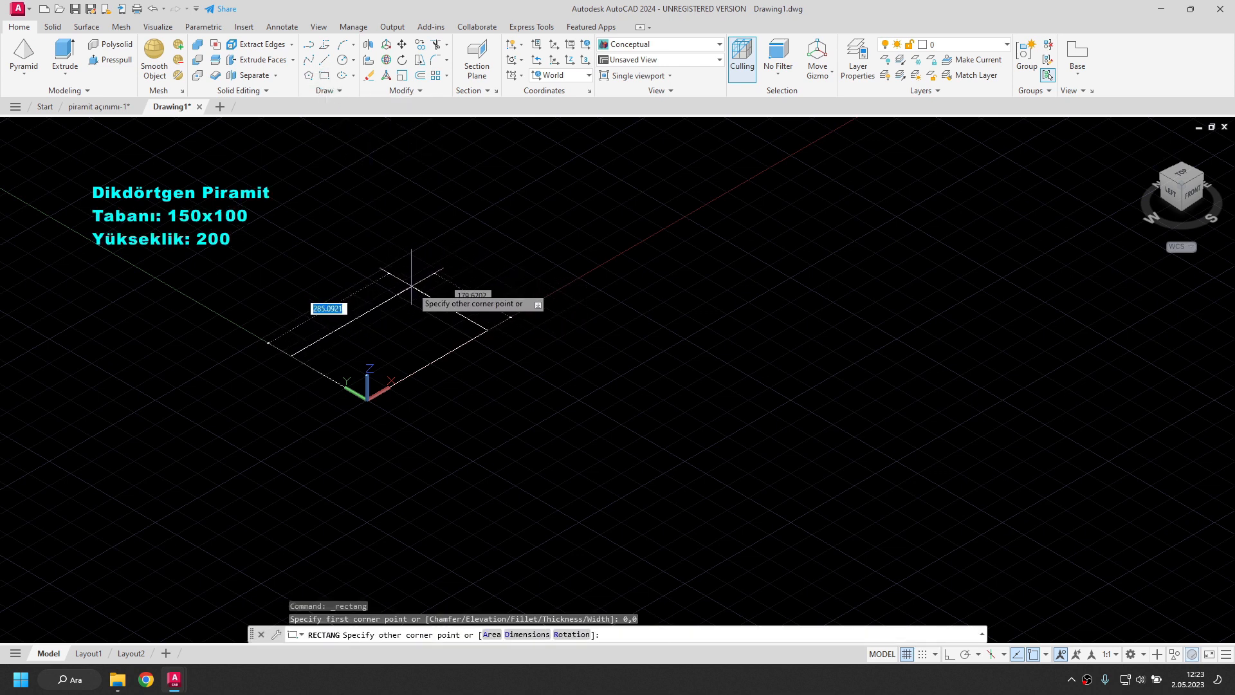
{"action": "type", "text": "150"}
{"action": "key", "text": "Tab"}
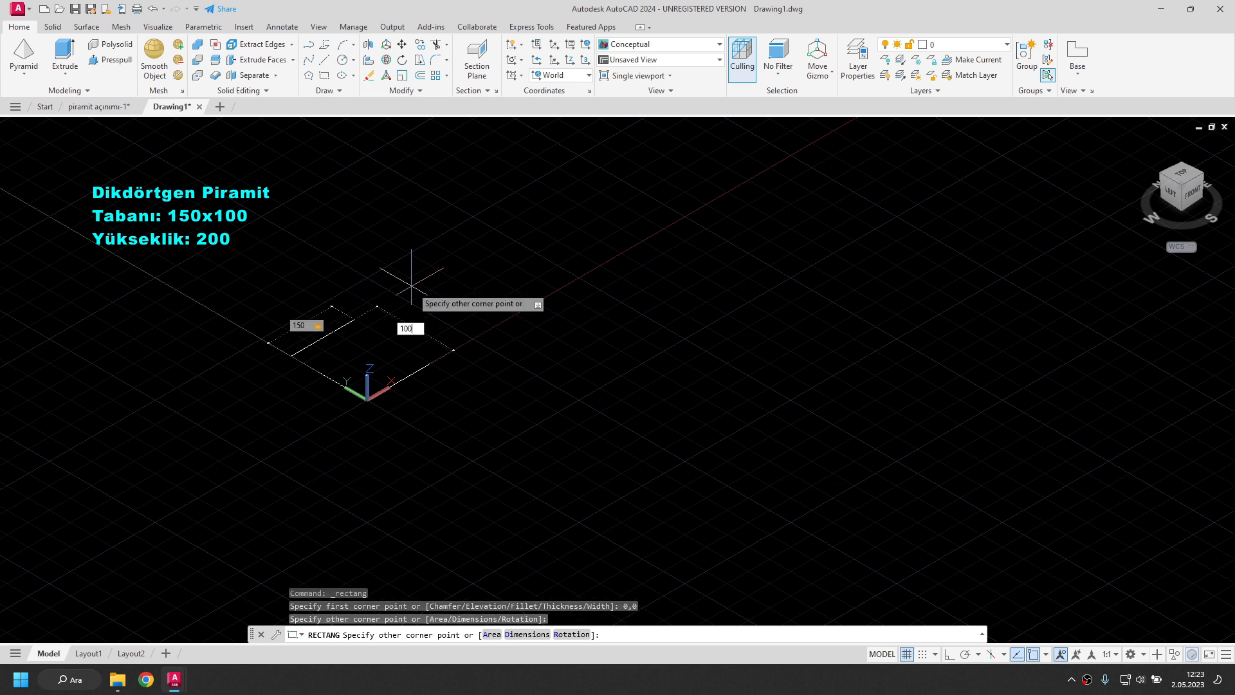
{"action": "key", "text": "Return"}
{"action": "scroll", "coordinate": [384, 342], "scroll_direction": "up", "scroll_amount": 5}
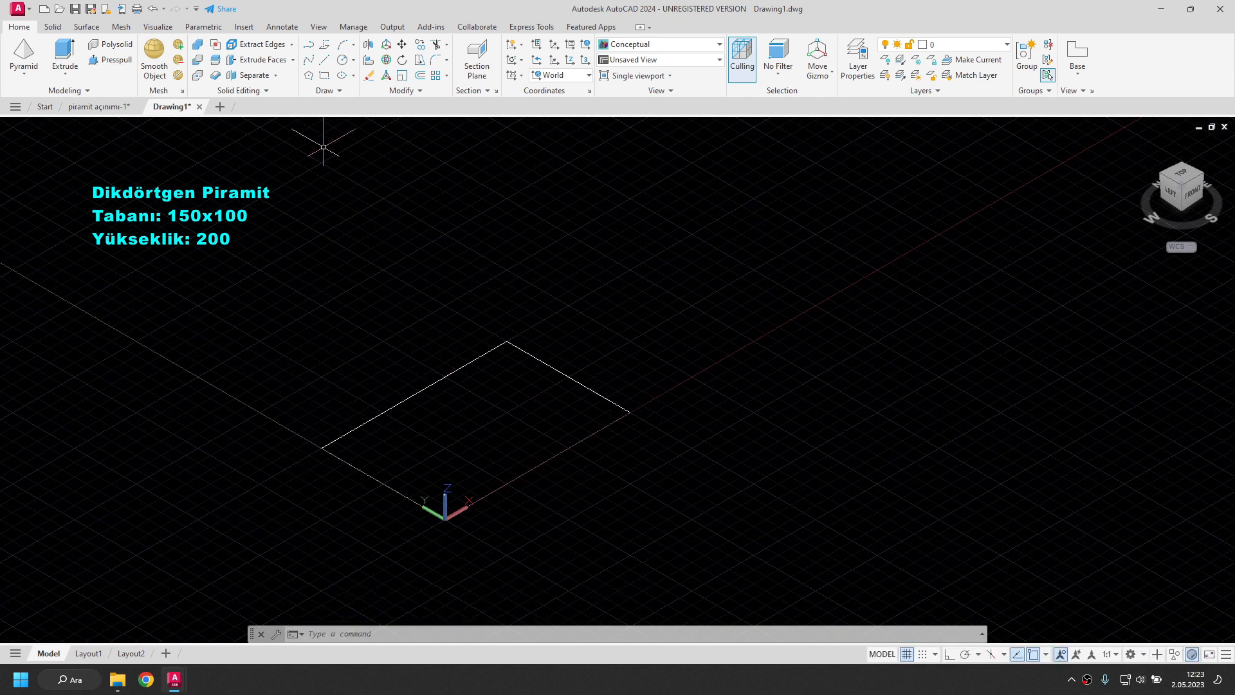
Step: Draw a diagonal line across the base rectangle between its corners on the Y axis and the X axis
{"action": "left_click", "coordinate": [326, 63]}
{"action": "left_click", "coordinate": [322, 448]}
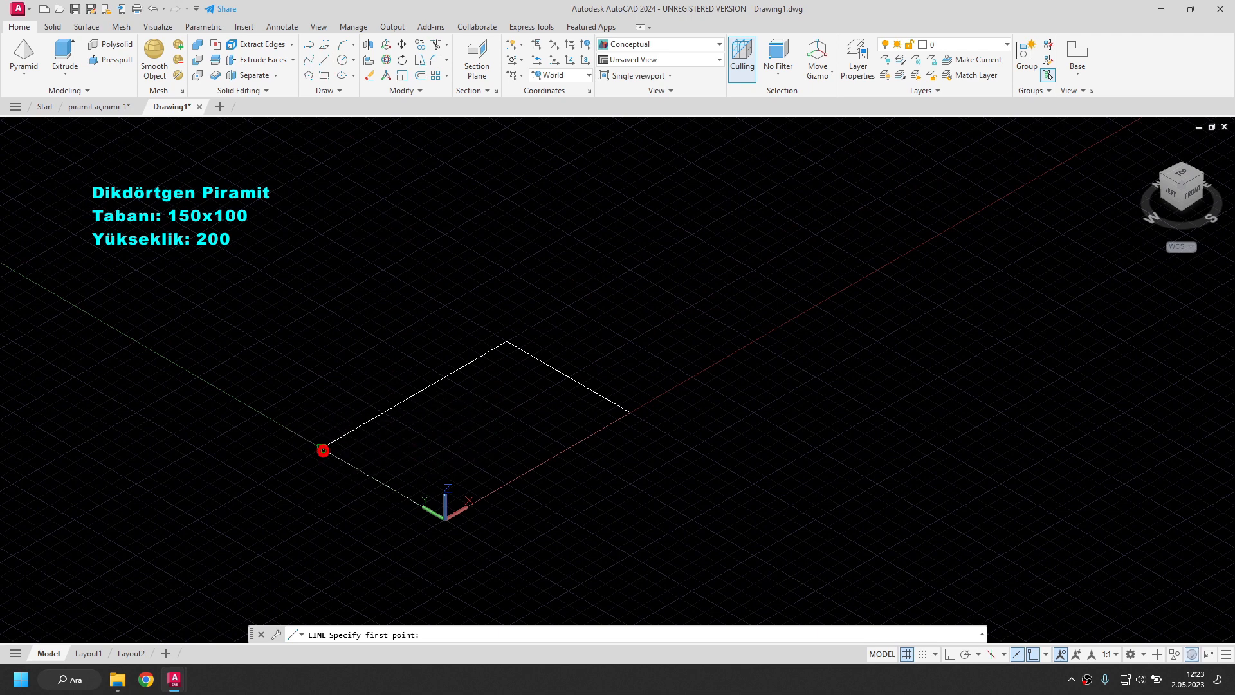
{"action": "left_click", "coordinate": [629, 412]}
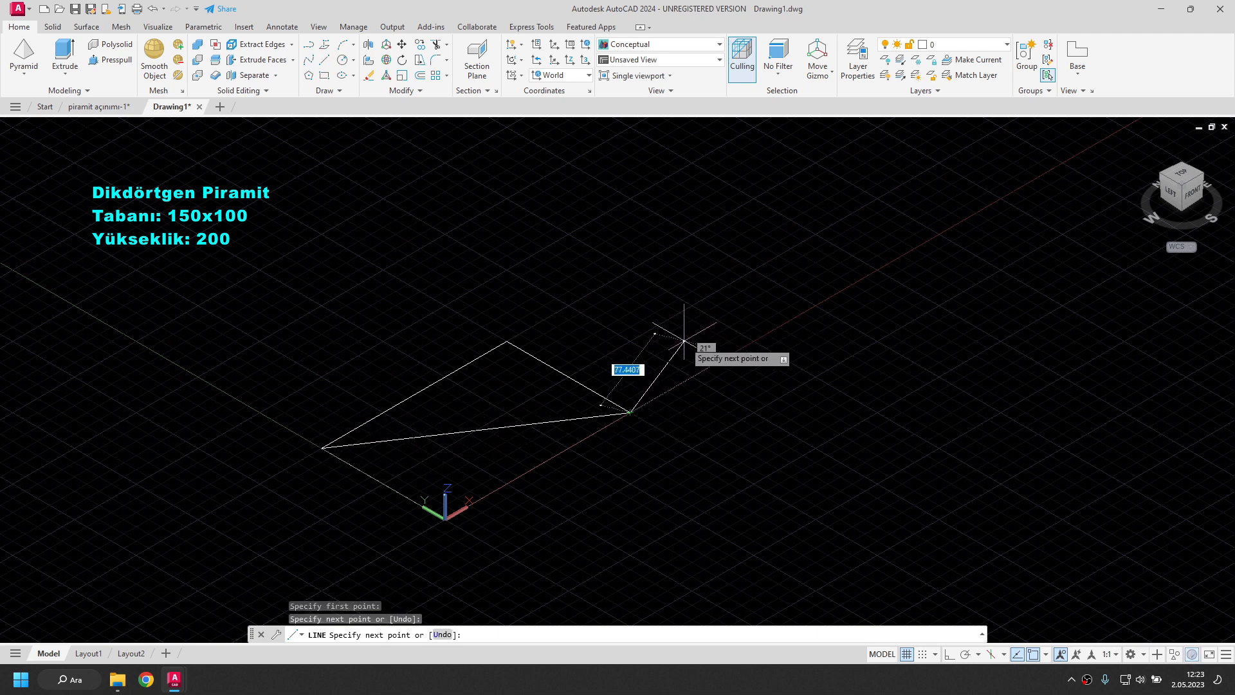
{"action": "key", "text": "Return"}
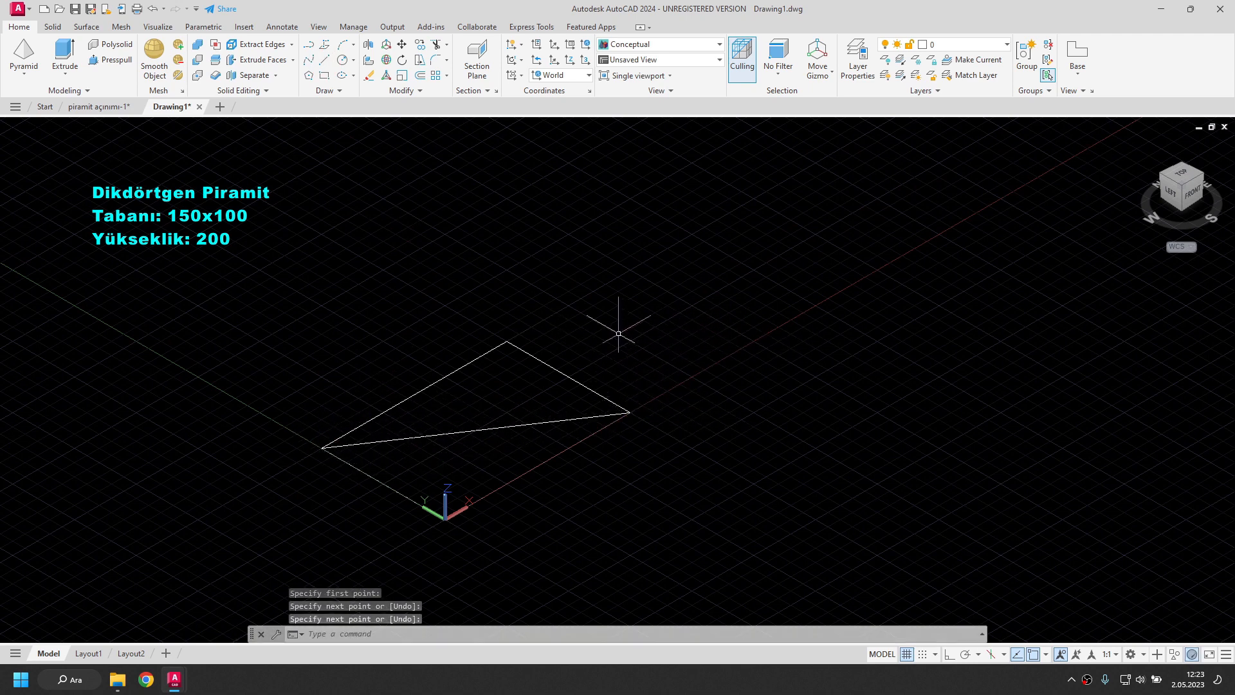
Step: Draw a vertical line 200 long in the +Z direction from the midpoint of the base diagonal
{"action": "left_click", "coordinate": [324, 59]}
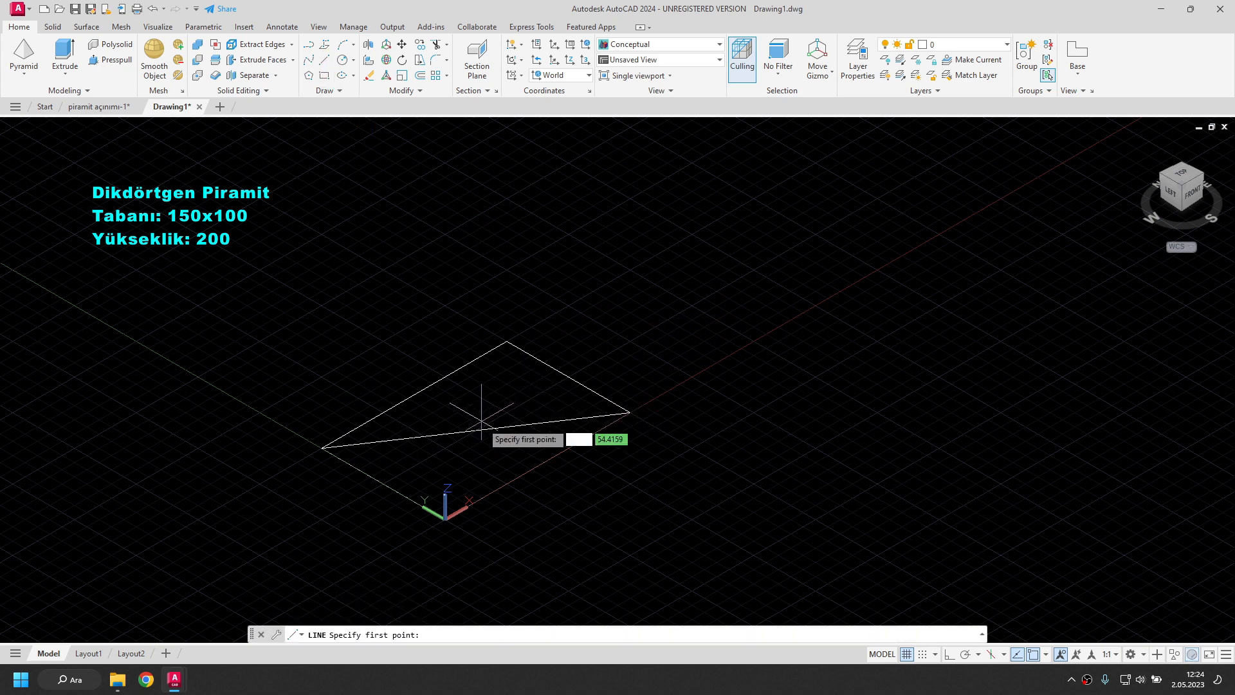
{"action": "left_click", "coordinate": [476, 429]}
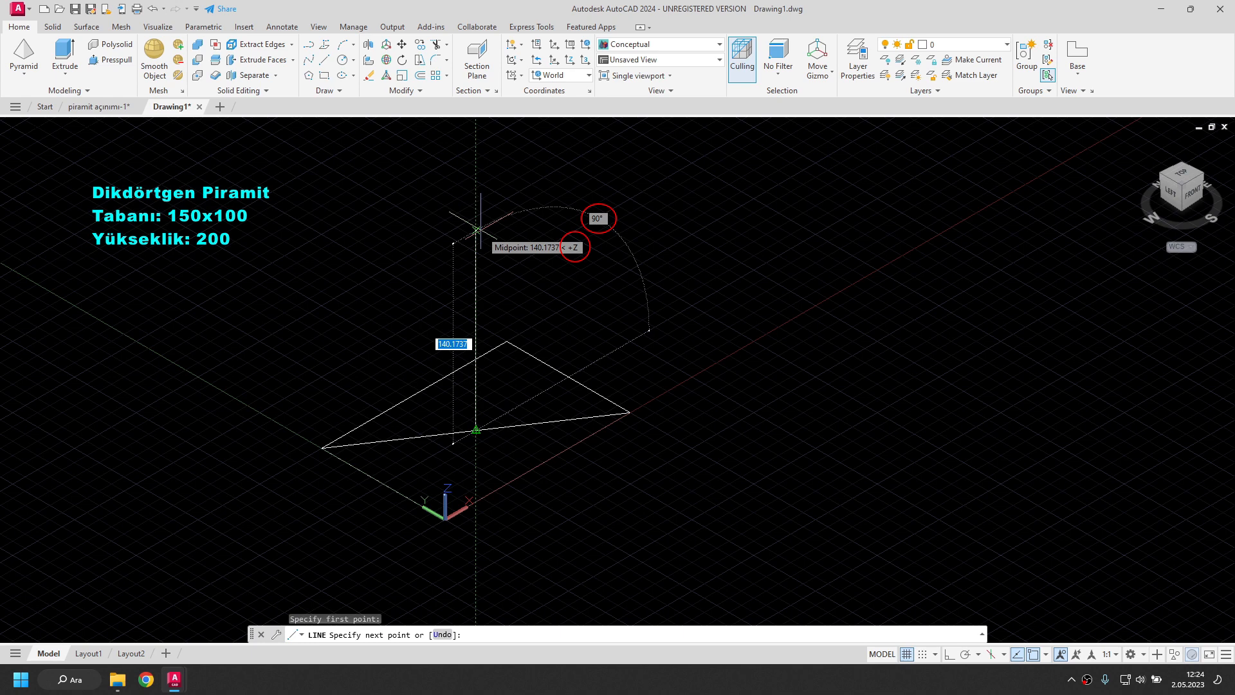
{"action": "type", "text": "2"}
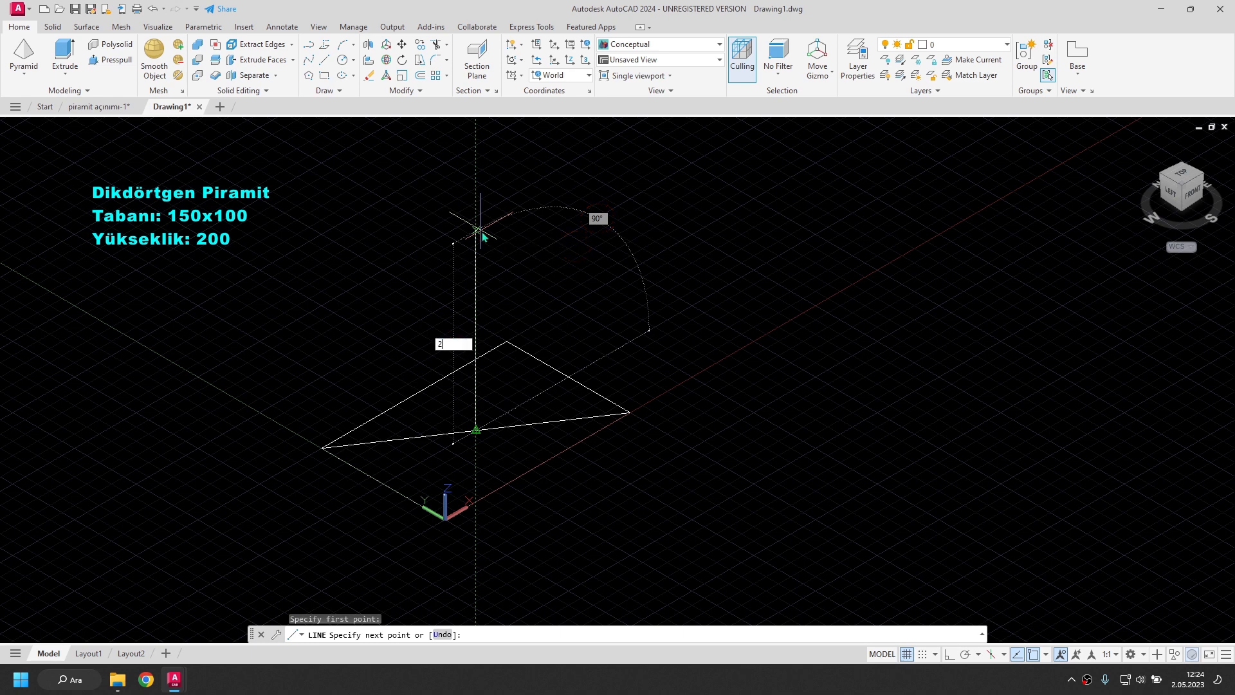
{"action": "type", "text": "00"}
{"action": "key", "text": "Return"}
{"action": "key", "text": "Escape"}
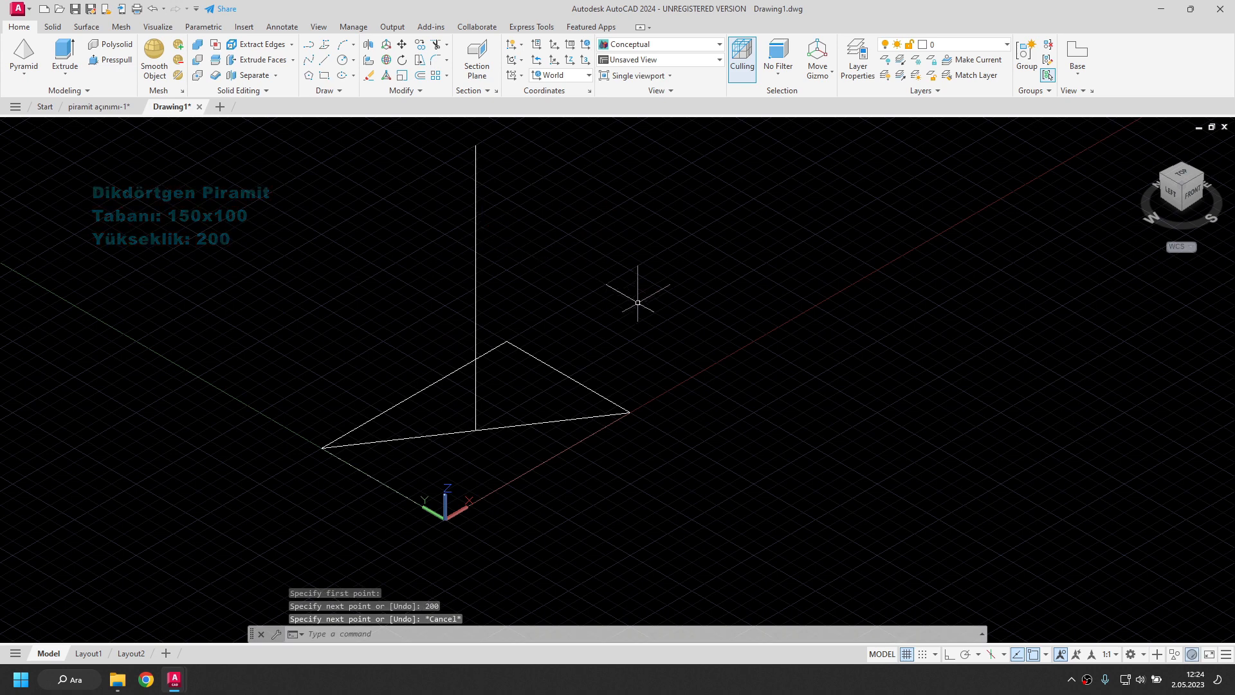
Step: Delete the diagonal line from the base rectangle, keeping the vertical height line
{"action": "left_click", "coordinate": [1192, 194]}
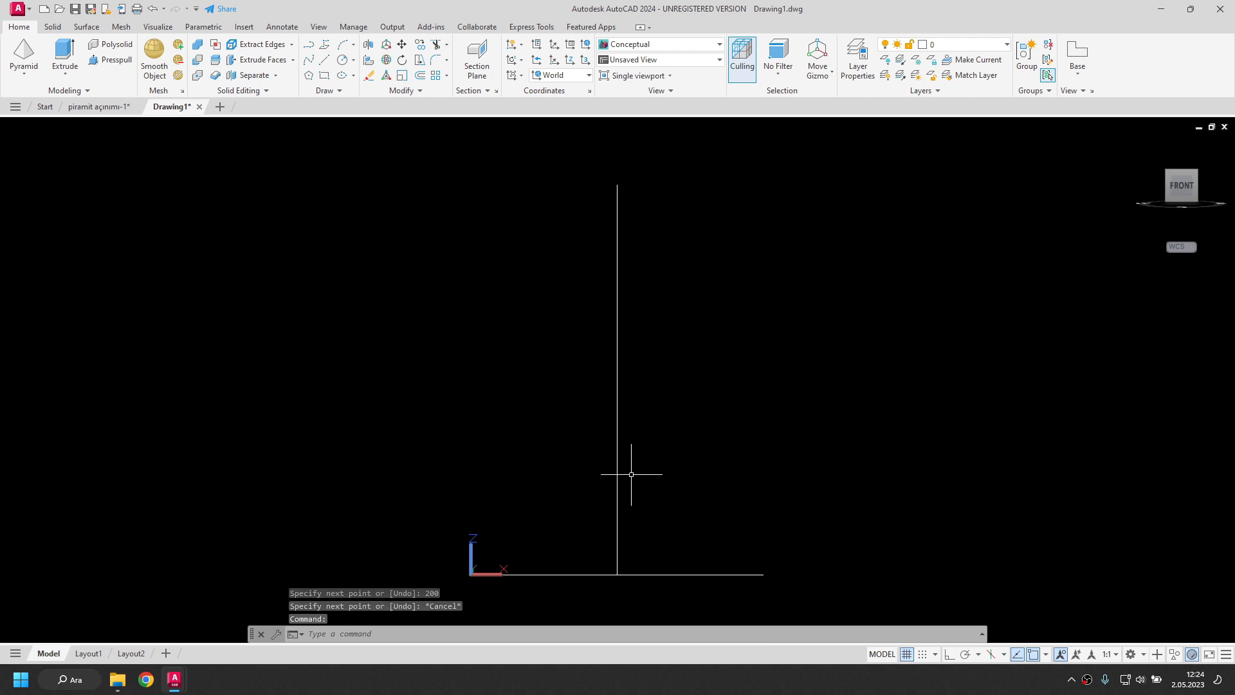
{"action": "left_click", "coordinate": [1156, 180]}
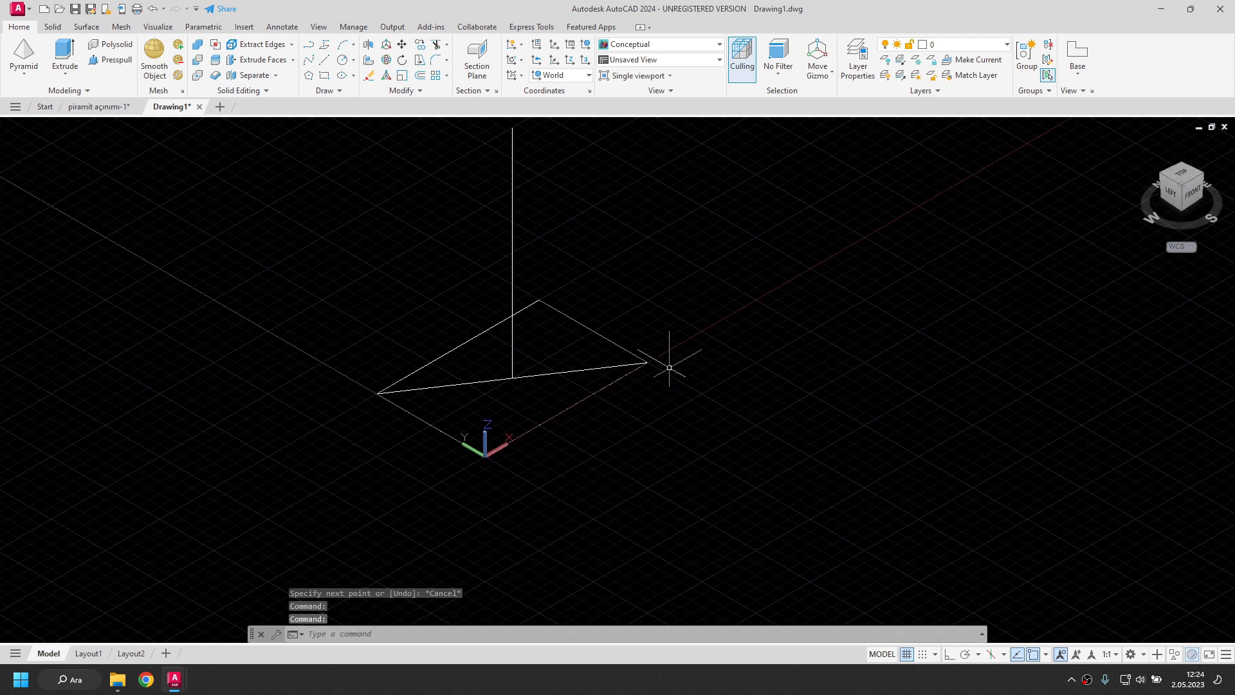
{"action": "middle_click_drag", "start_coordinate": [724, 344], "coordinate": [676, 402]}
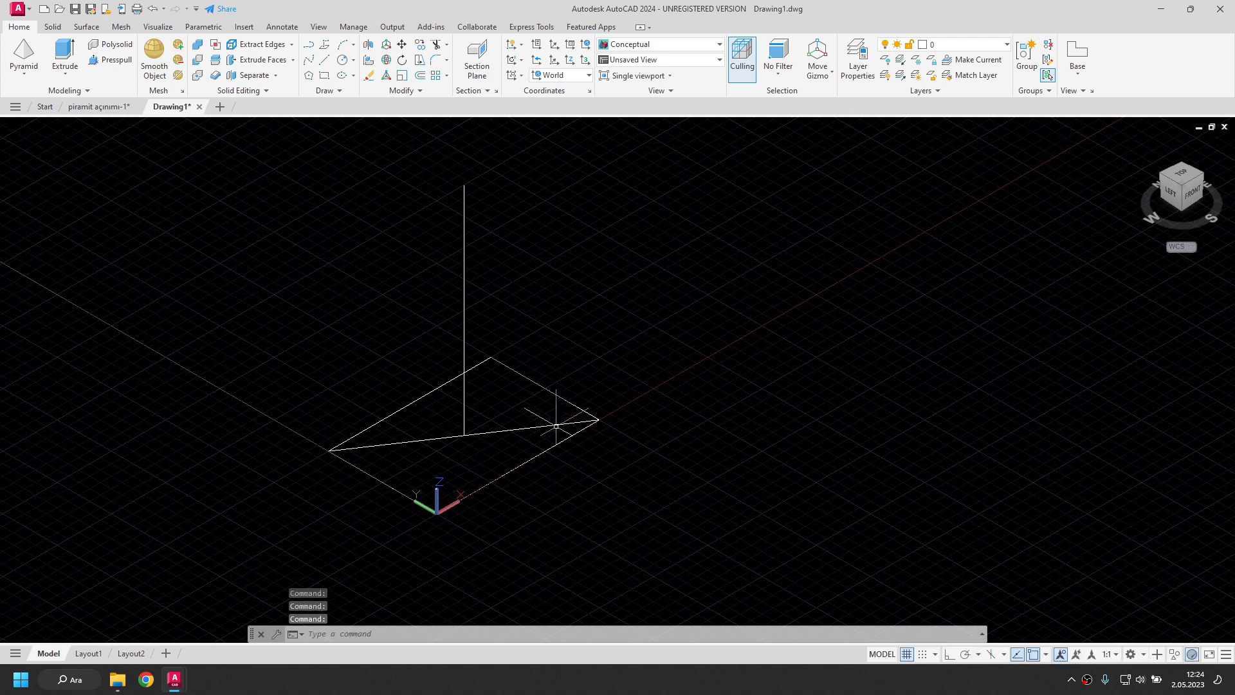
{"action": "left_click", "coordinate": [531, 427]}
{"action": "key", "text": "Delete"}
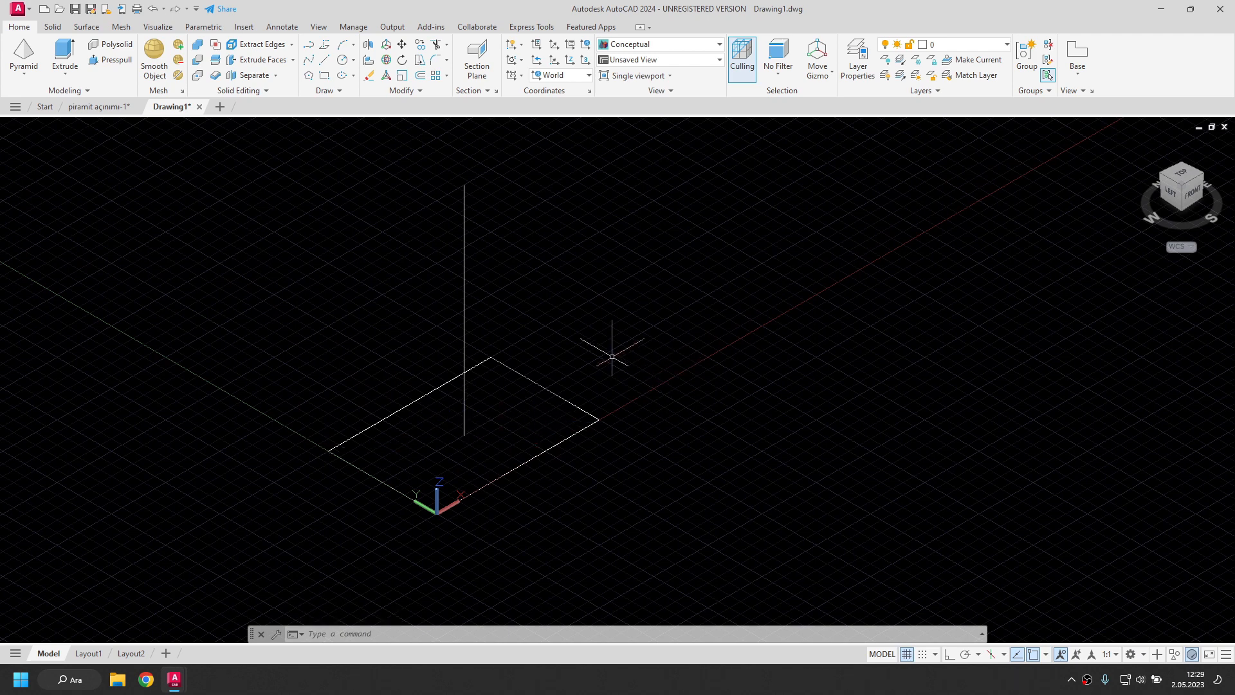
Step: Loft a solid from the base rectangle to a point at the upper end of the vertical height line
{"action": "left_click", "coordinate": [53, 27]}
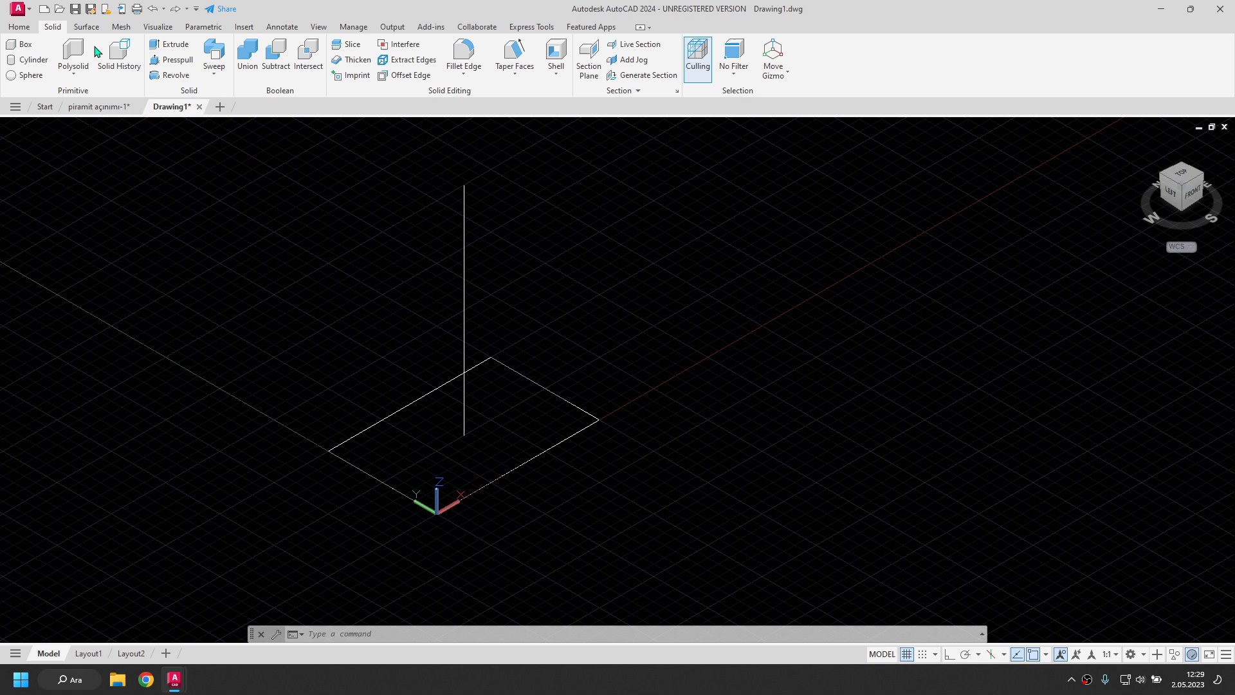
{"action": "left_click", "coordinate": [215, 77]}
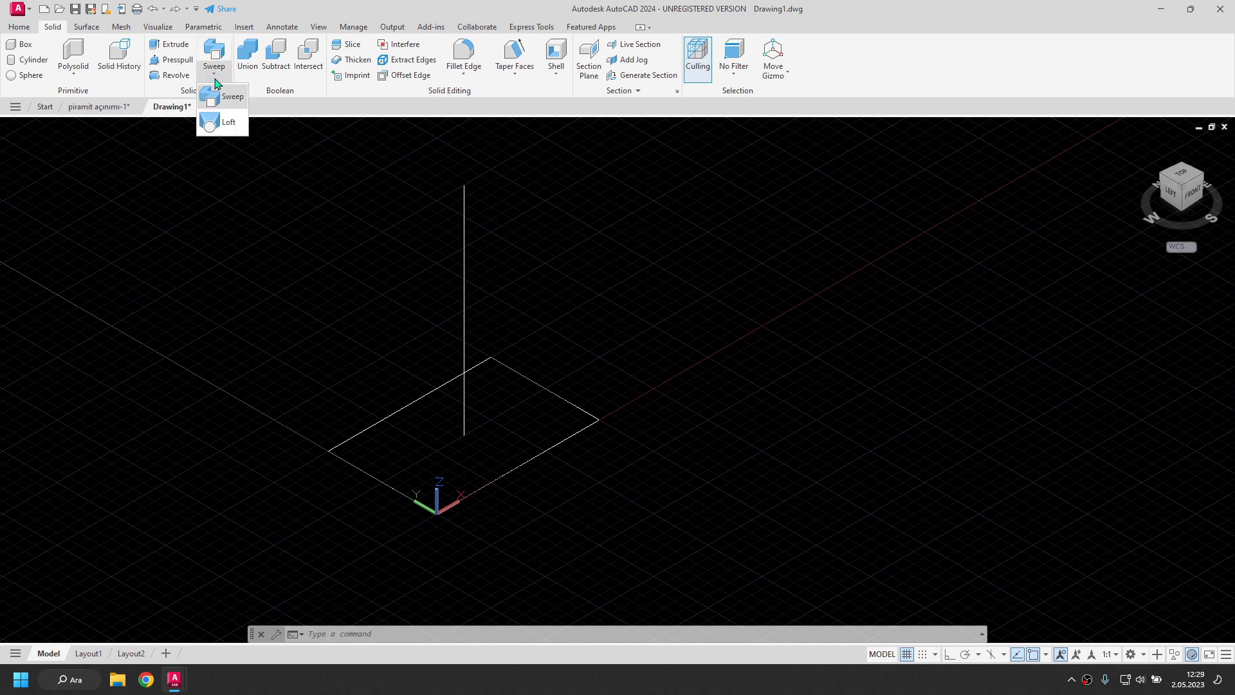
{"action": "left_click", "coordinate": [228, 122]}
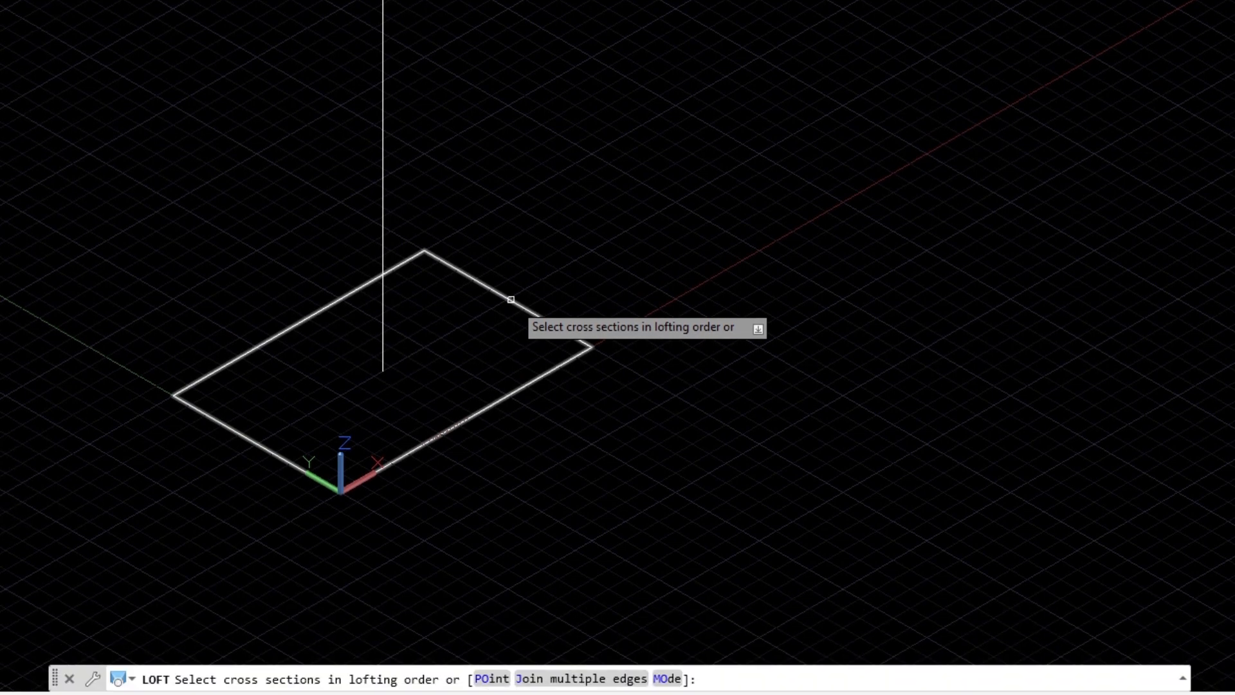
{"action": "left_click", "coordinate": [510, 299]}
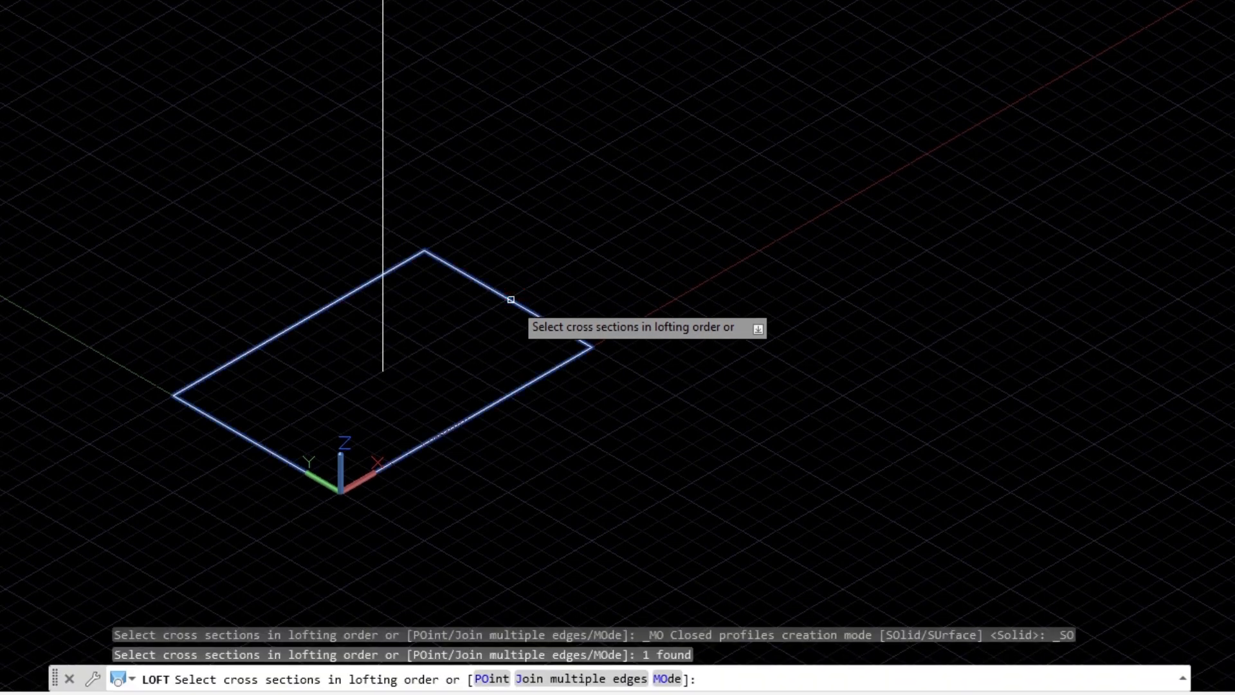
{"action": "left_click", "coordinate": [487, 682]}
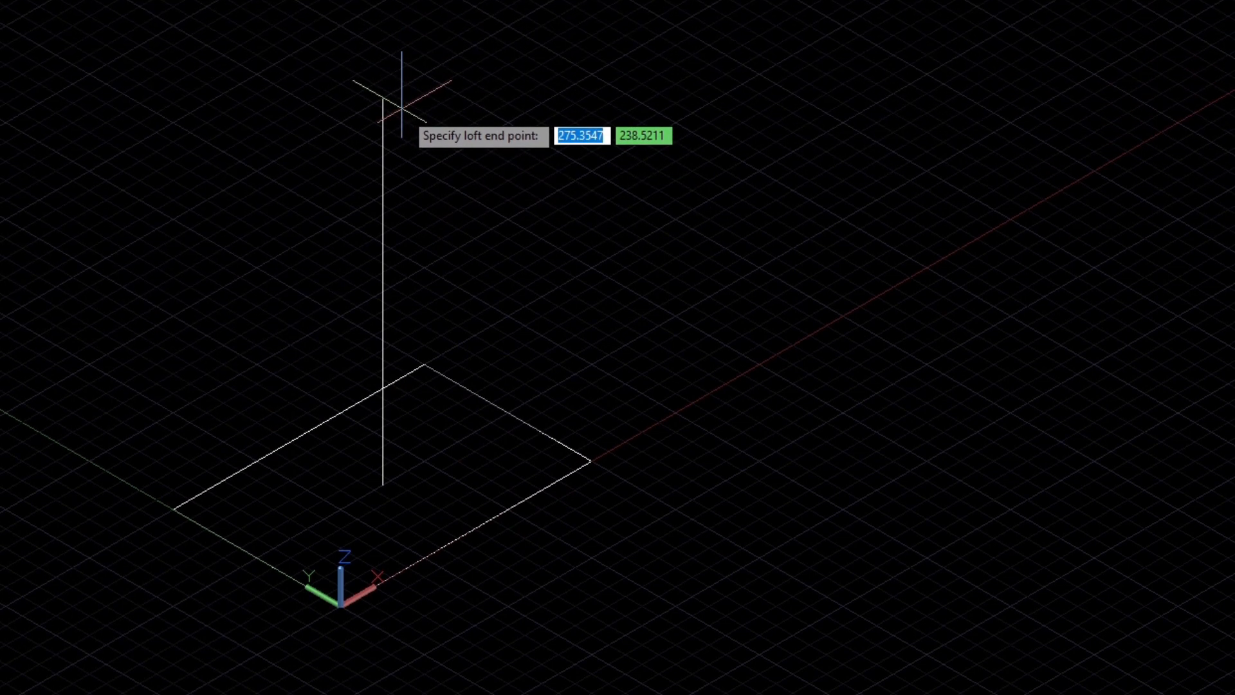
{"action": "left_click", "coordinate": [382, 98]}
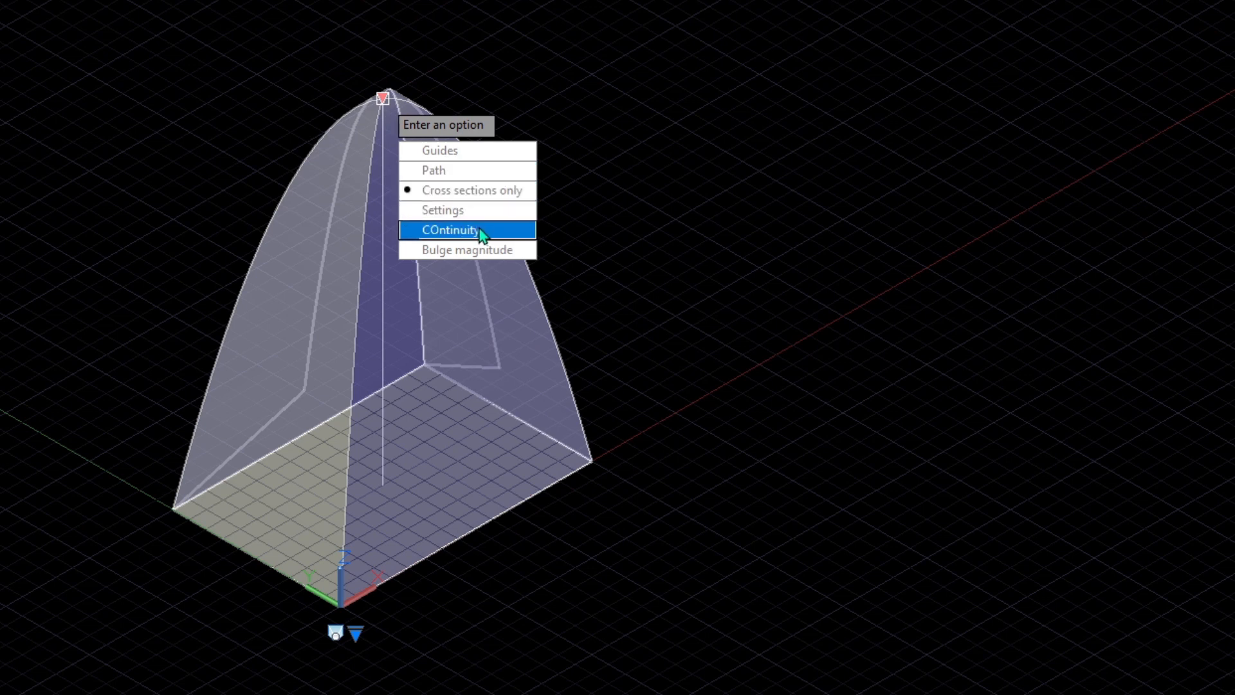
Step: Set the loft's end continuity to G0 and complete the pyramid
{"action": "left_click", "coordinate": [490, 233]}
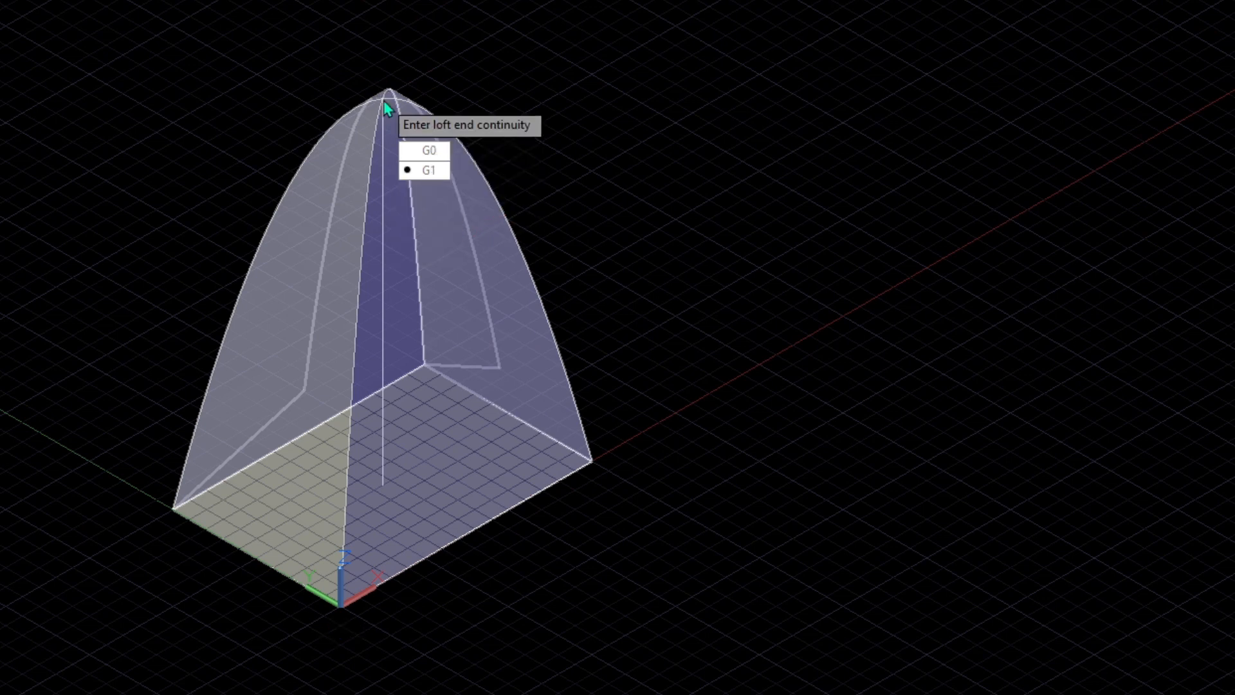
{"action": "left_click", "coordinate": [432, 151]}
{"action": "key", "text": "Return"}
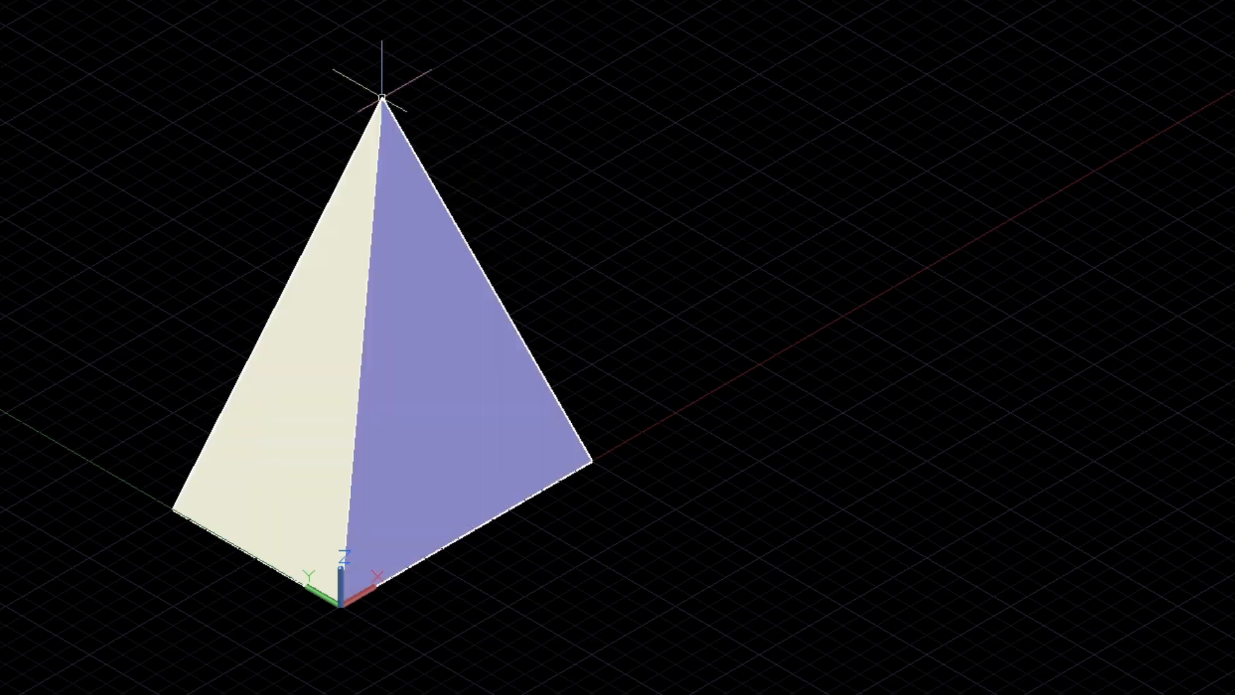
Step: Copy the pyramid along the positive Y axis to a spot about 220 units from the original
{"action": "mouse_move", "coordinate": [656, 393]}
{"action": "middle_mouse_down", "text": "shift"}
{"action": "mouse_move", "coordinate": [605, 371]}
{"action": "mouse_move", "coordinate": [549, 180]}
{"action": "mouse_move", "coordinate": [565, 105]}
{"action": "mouse_move", "coordinate": [639, 493]}
{"action": "mouse_move", "coordinate": [832, 493]}
{"action": "mouse_move", "coordinate": [631, 576]}
{"action": "mouse_move", "coordinate": [577, 397]}
{"action": "mouse_move", "coordinate": [727, 442]}
{"action": "middle_mouse_up", "text": "shift"}
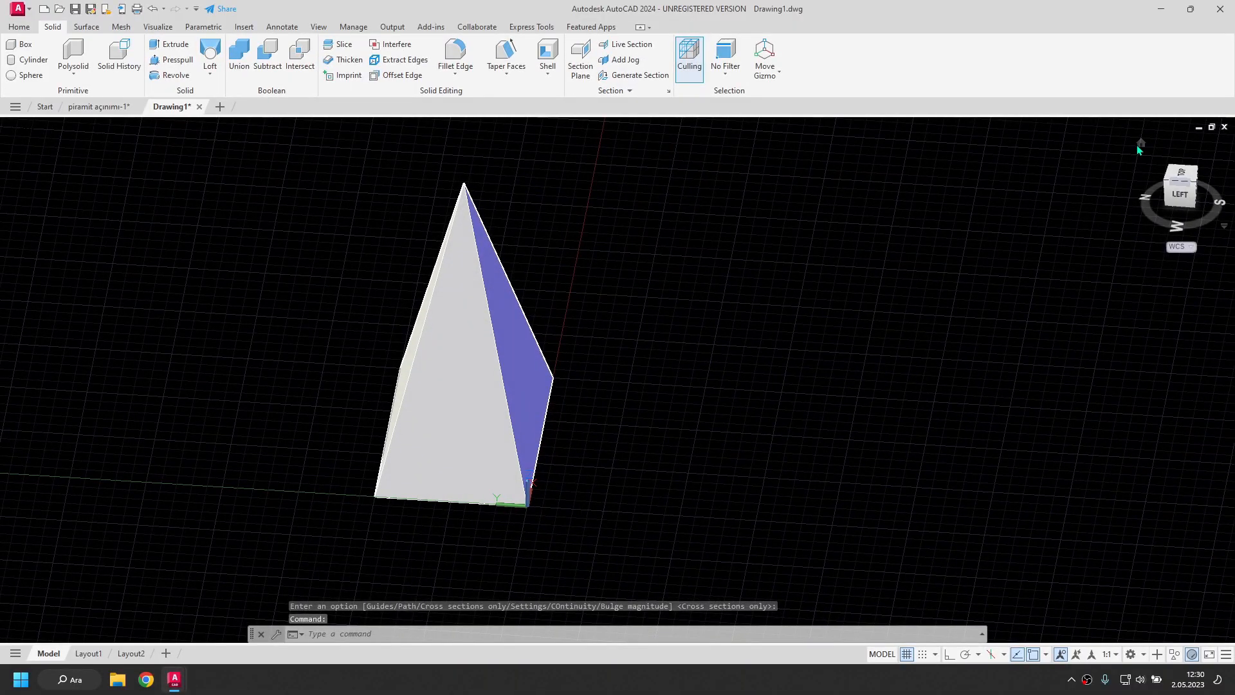
{"action": "left_click", "coordinate": [1142, 144]}
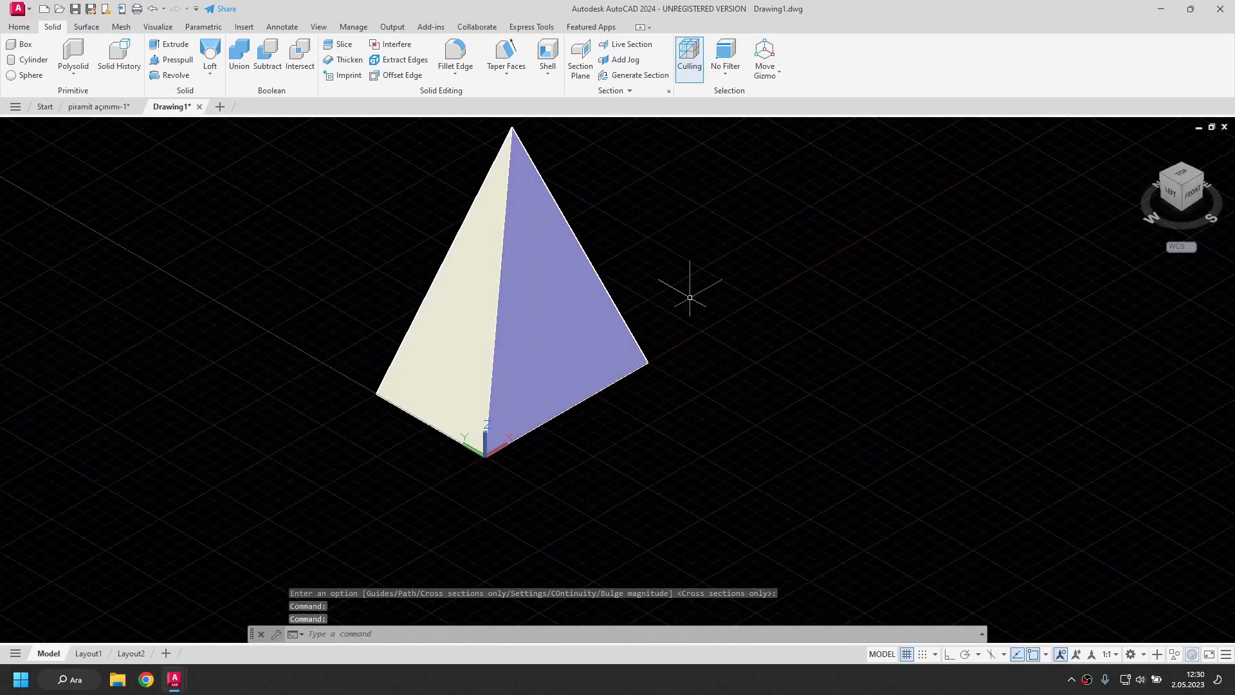
{"action": "middle_click_drag", "start_coordinate": [689, 284], "coordinate": [668, 374]}
{"action": "left_click", "coordinate": [520, 372]}
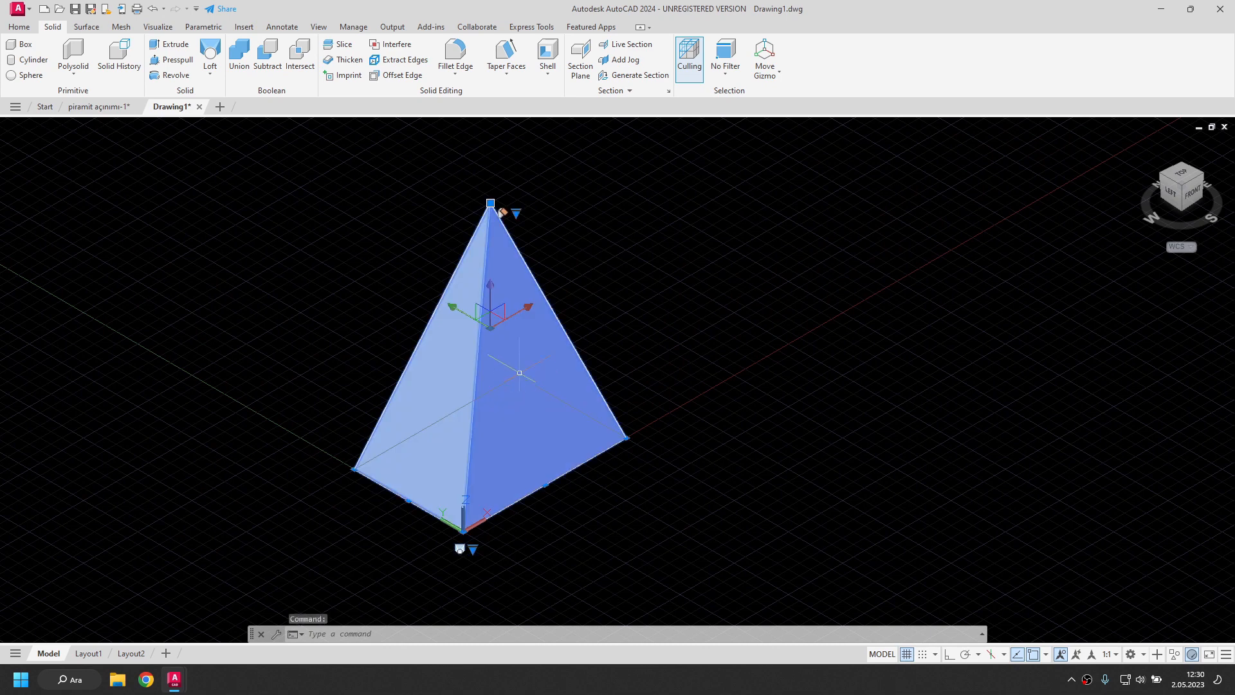
{"action": "left_click", "coordinate": [453, 308]}
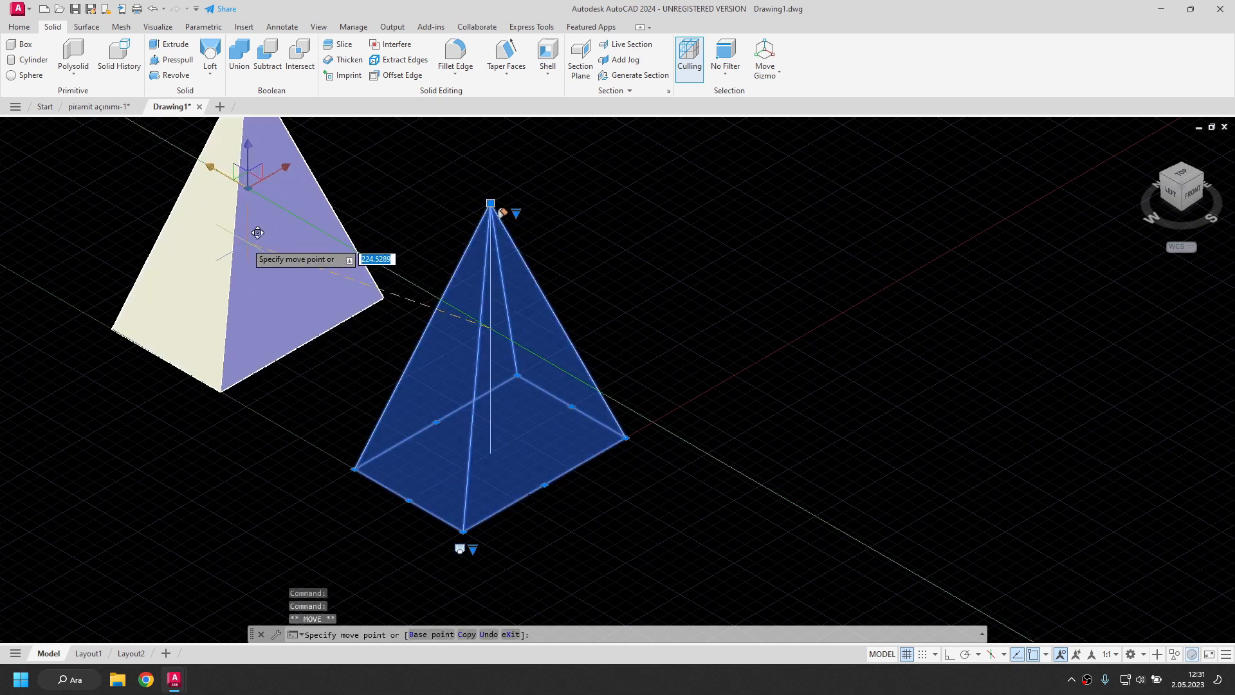
{"action": "left_click", "coordinate": [263, 246], "text": "ctrl"}
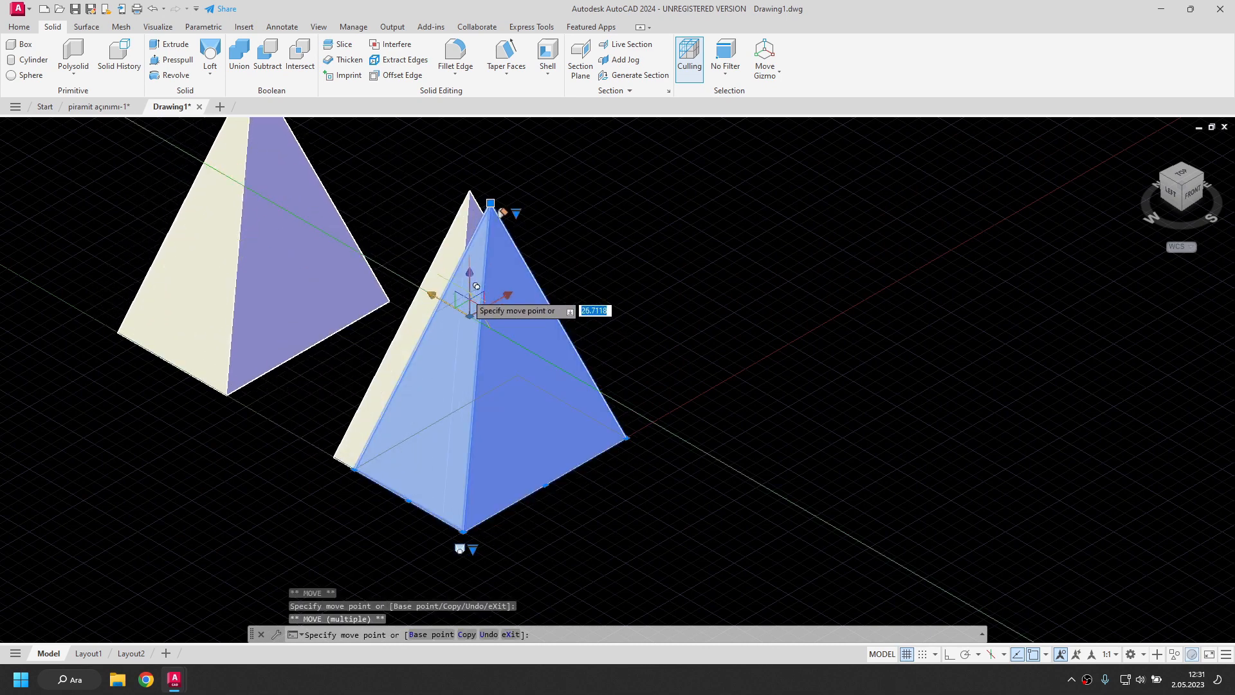
{"action": "key", "text": "Escape"}
{"action": "middle_click_drag", "start_coordinate": [593, 300], "coordinate": [588, 346]}
{"action": "key", "text": "Escape"}
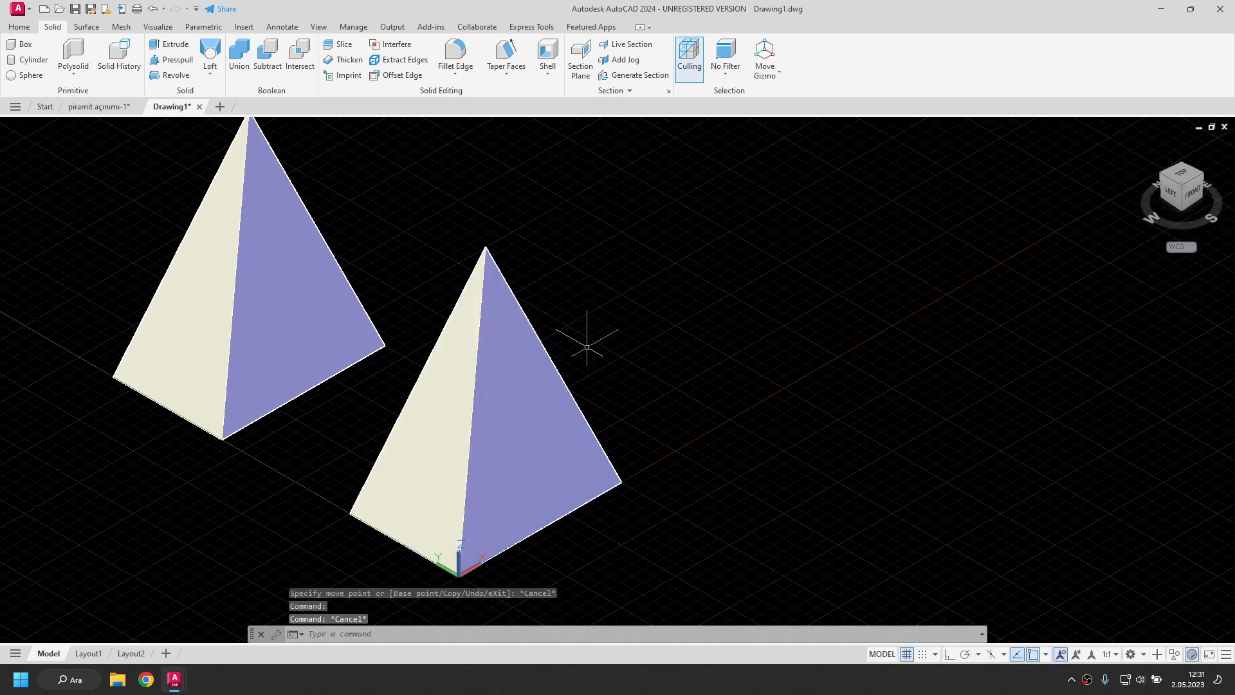
Step: Explode the original pyramid and move its front face outward in the negative Y direction
{"action": "left_click", "coordinate": [509, 404]}
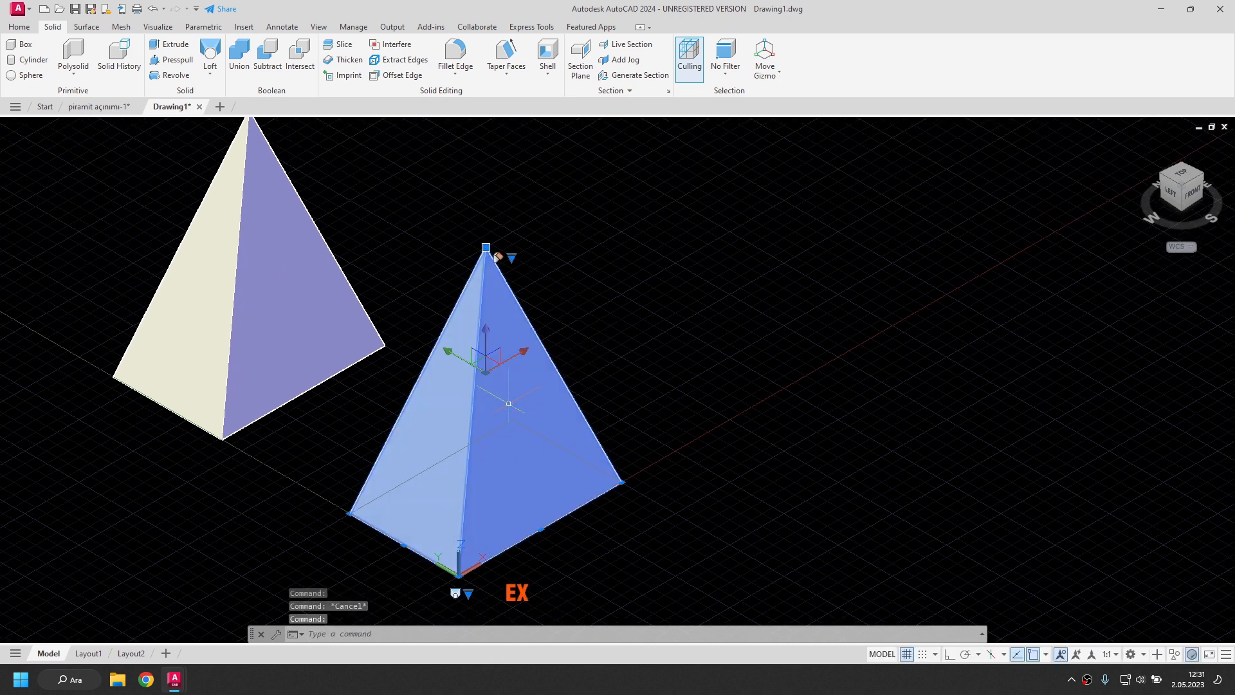
{"action": "key", "text": "Return"}
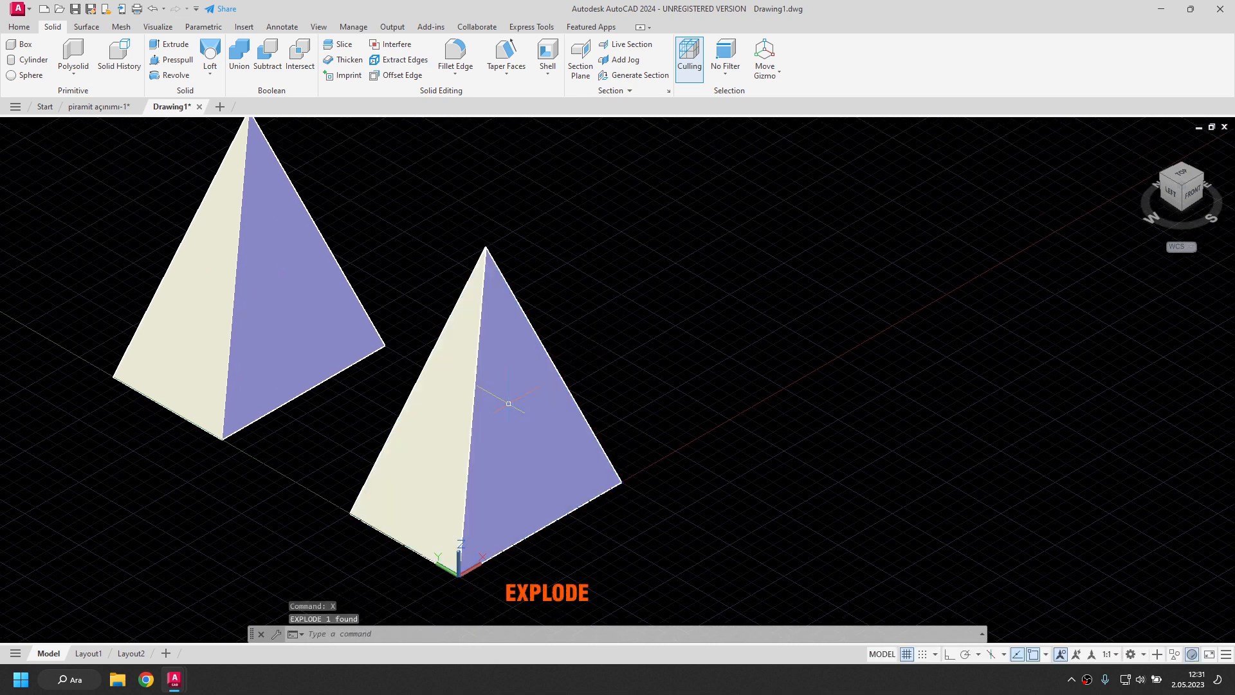
{"action": "left_click", "coordinate": [509, 403]}
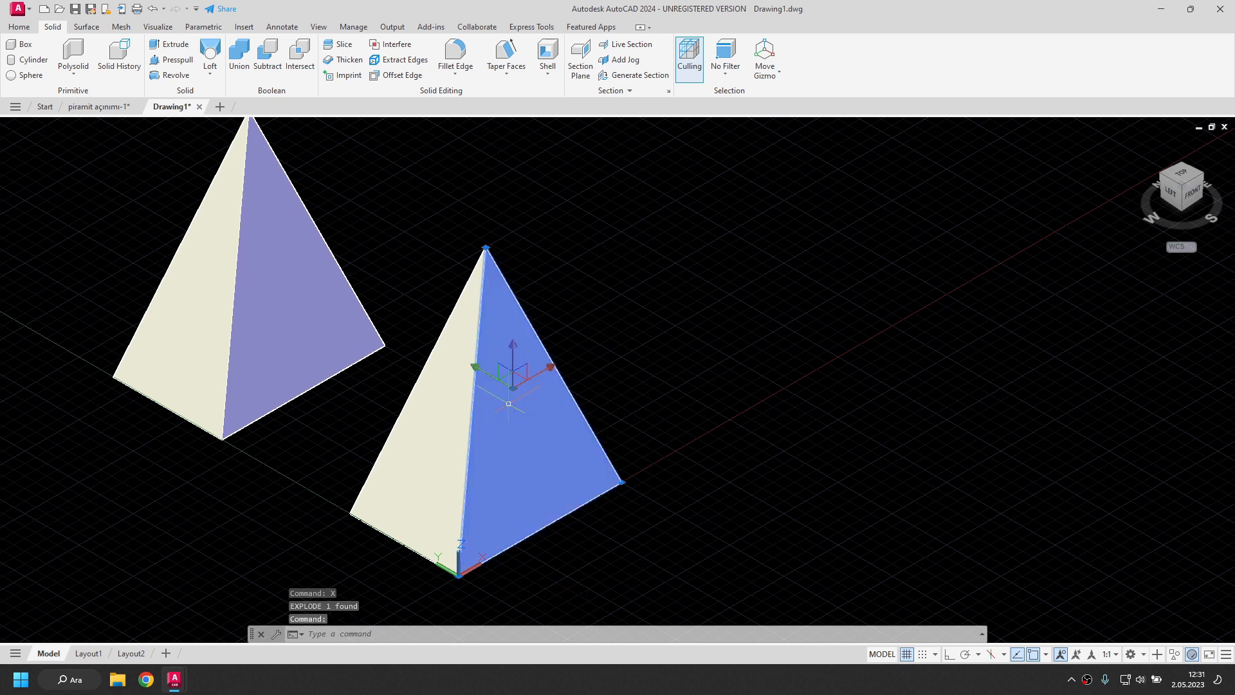
{"action": "left_click", "coordinate": [476, 368]}
{"action": "left_click", "coordinate": [607, 456]}
{"action": "middle_click_drag", "start_coordinate": [640, 457], "coordinate": [639, 368]}
{"action": "left_click", "coordinate": [449, 263]}
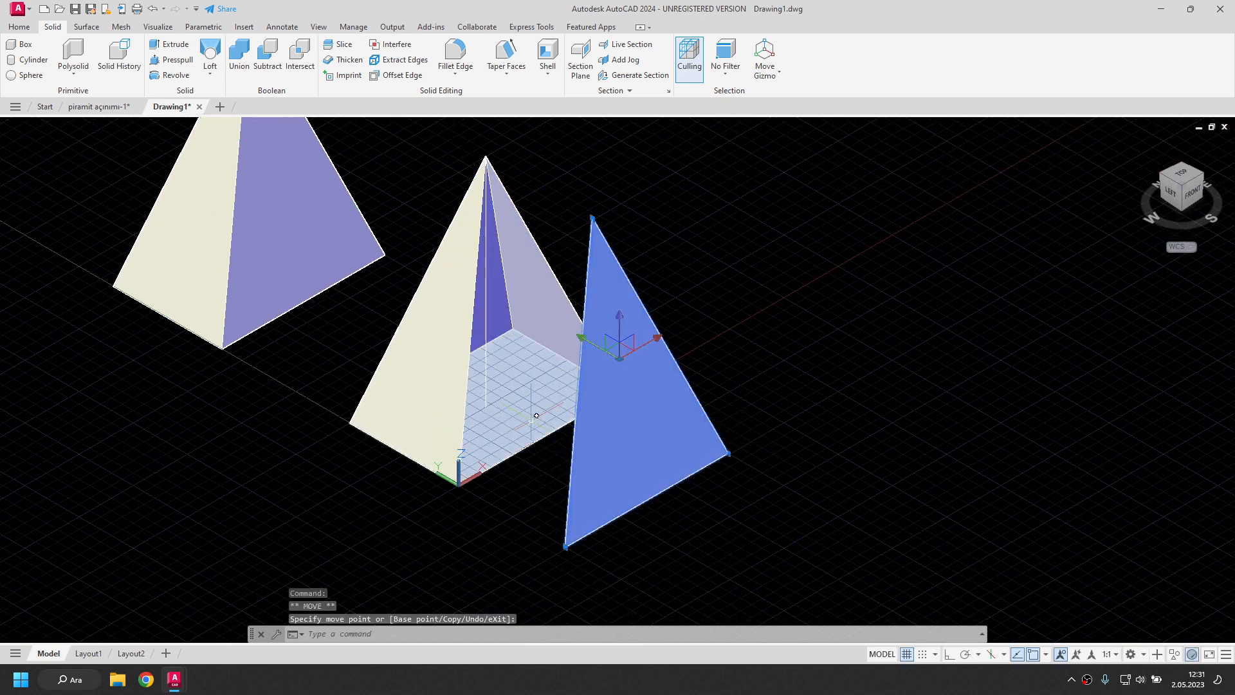
{"action": "key", "text": "Escape"}
Step: Move the exploded pyramid's left face about 80 units outward in the negative X direction and delete the vertical height line
{"action": "left_click", "coordinate": [435, 348]}
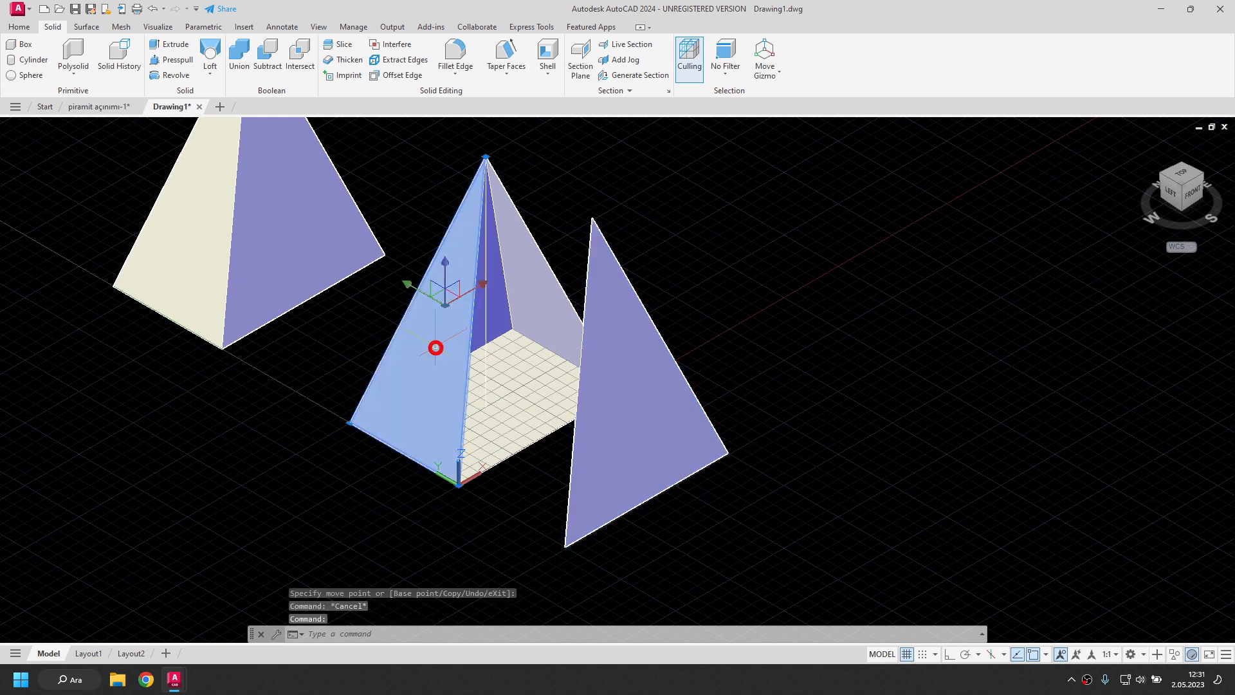
{"action": "left_click", "coordinate": [438, 303]}
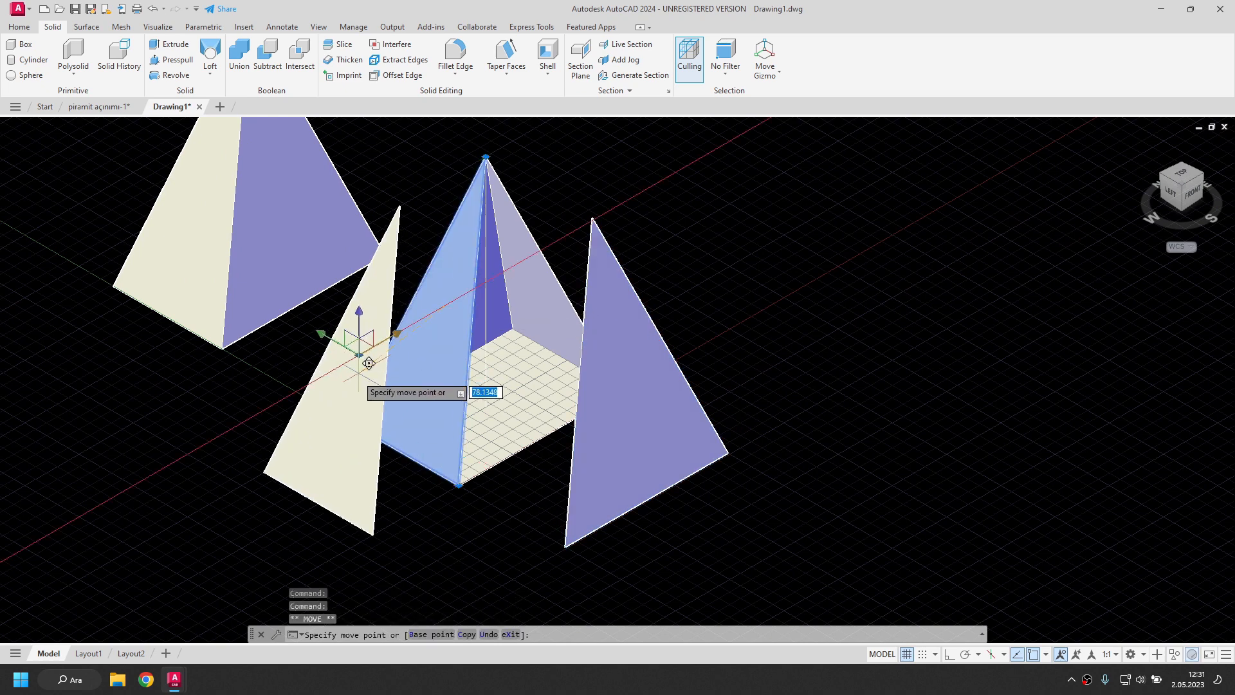
{"action": "key", "text": "Escape"}
{"action": "left_click", "coordinate": [487, 370]}
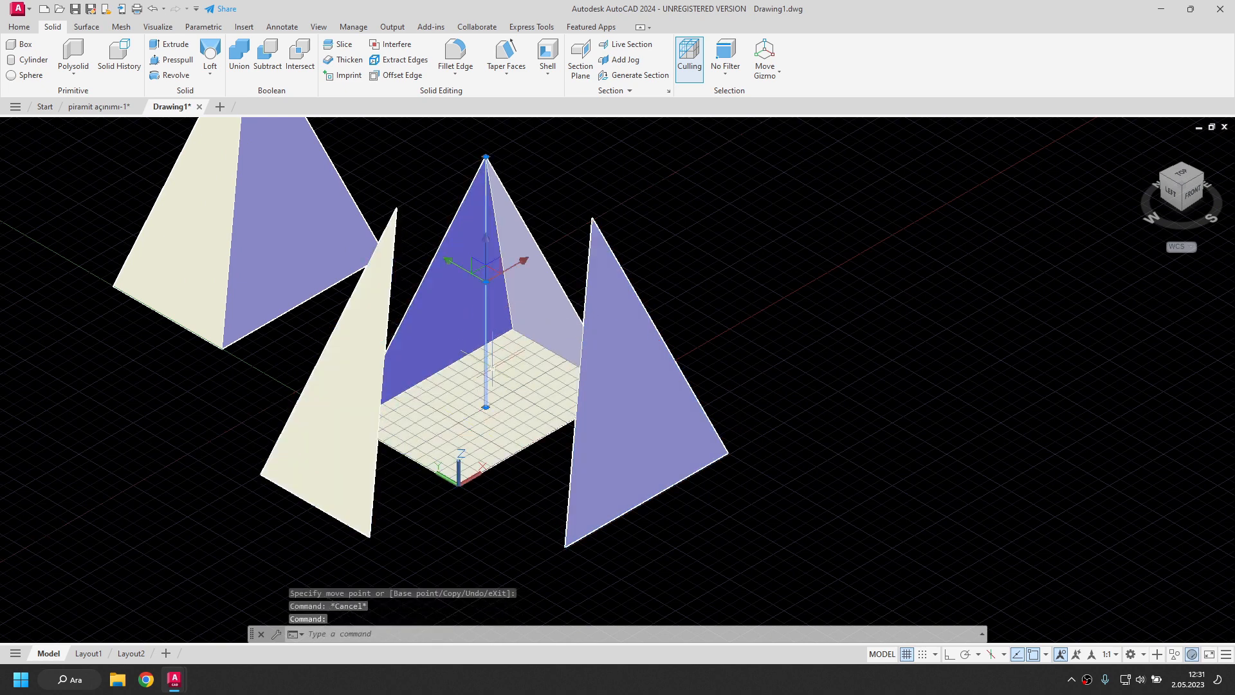
{"action": "key", "text": "Delete"}
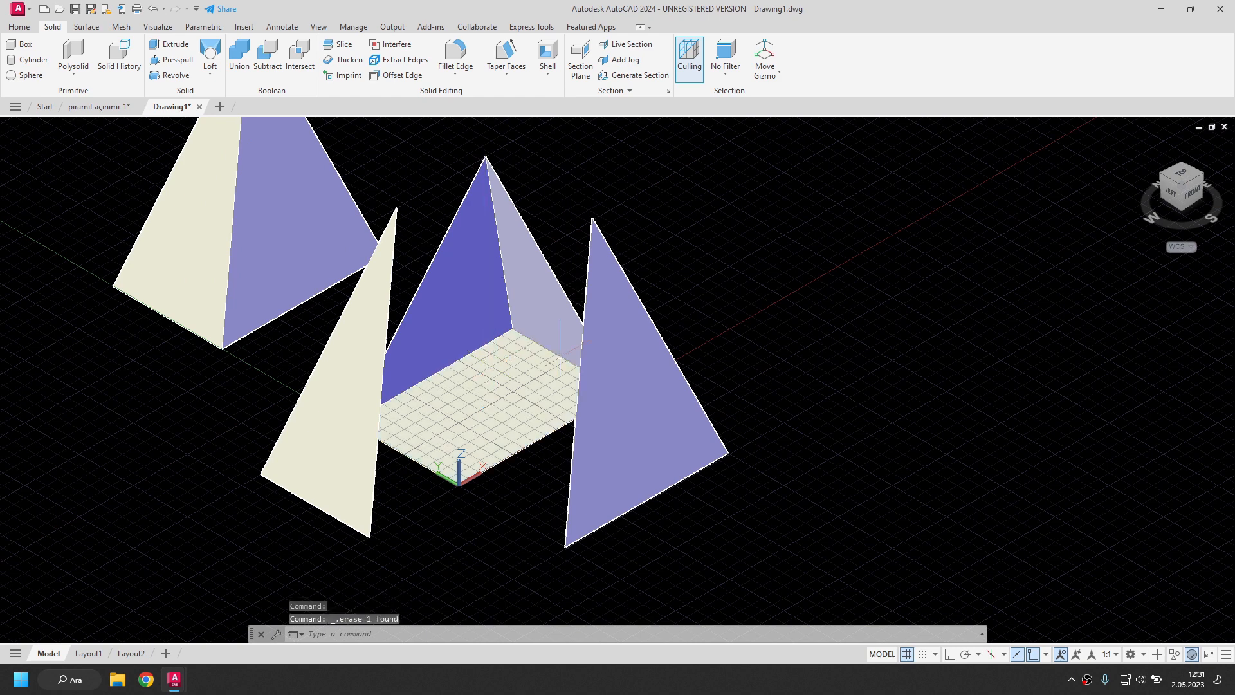
Step: With Ortho on, draw a line about 80 long parallel to the X axis in the empty area beside the separated faces
{"action": "middle_click_drag", "start_coordinate": [750, 339], "coordinate": [556, 364]}
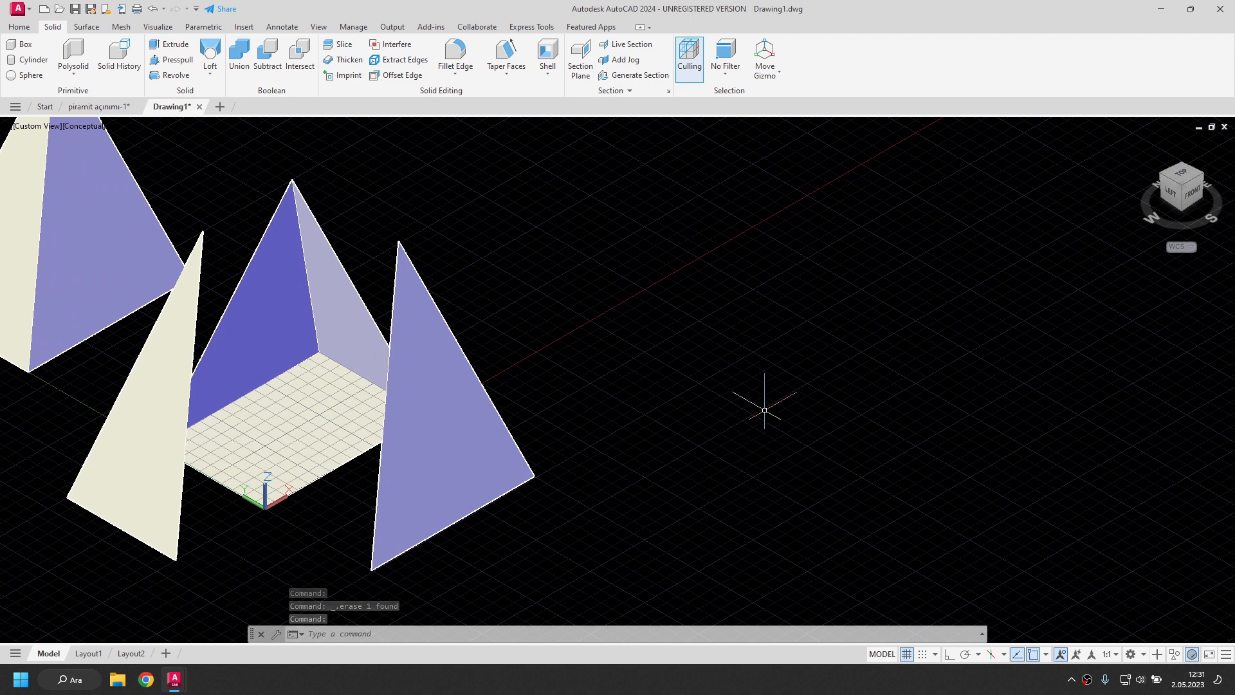
{"action": "left_click", "coordinate": [19, 26]}
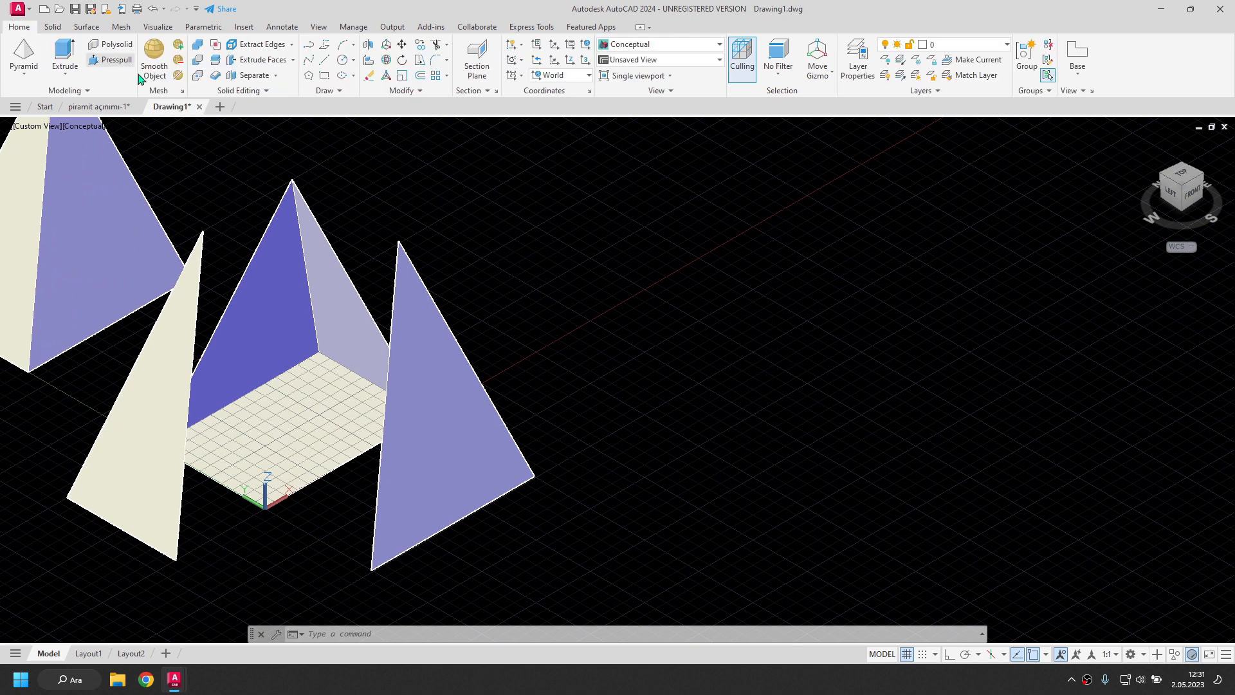
{"action": "left_click", "coordinate": [325, 60]}
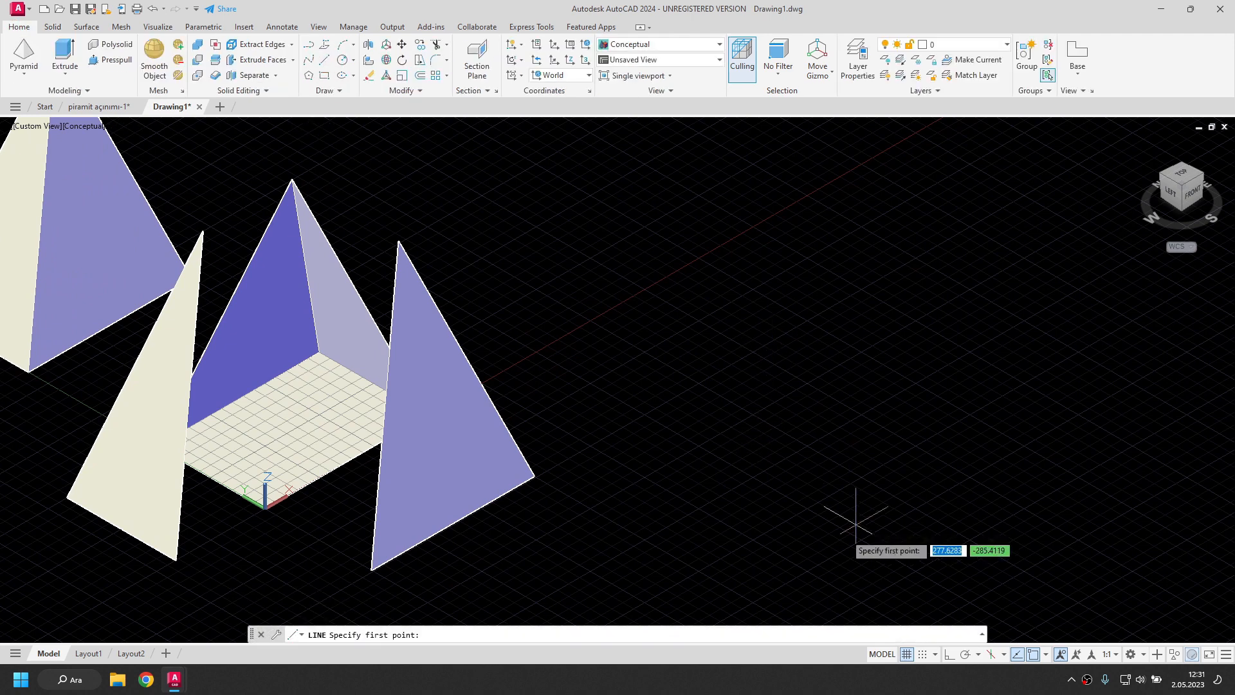
{"action": "left_click", "coordinate": [759, 506]}
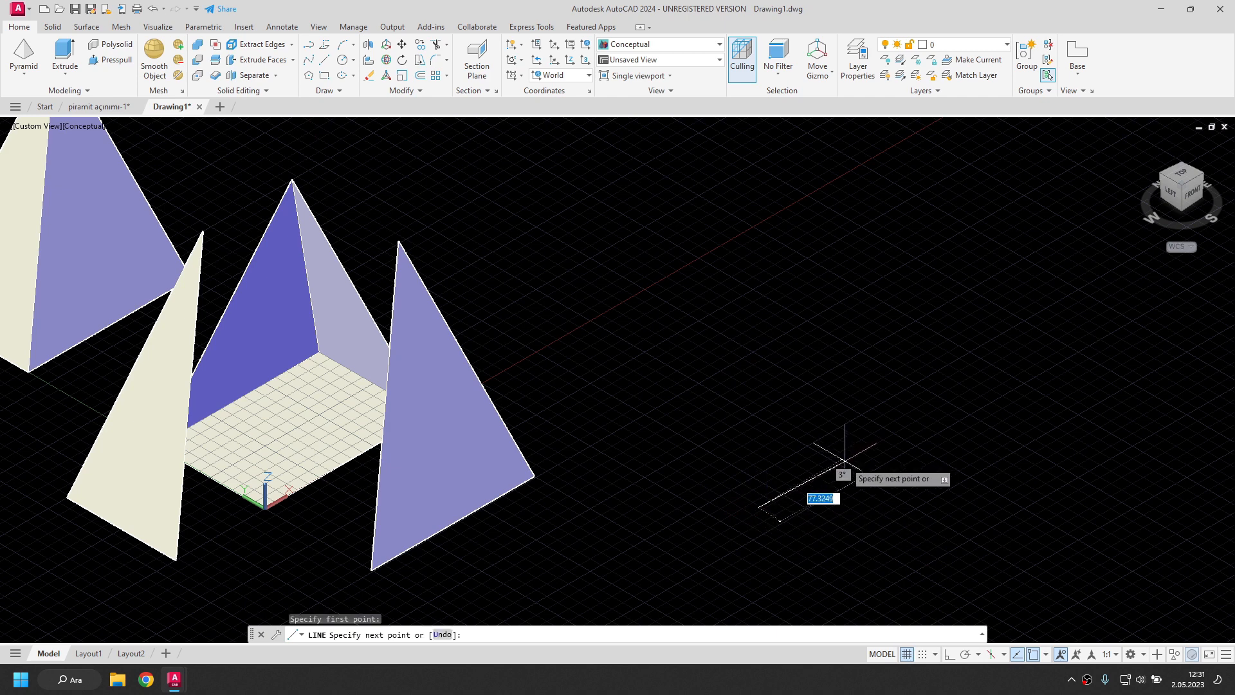
{"action": "key", "text": "F8"}
{"action": "left_click", "coordinate": [845, 456]}
{"action": "key", "text": "Return"}
Step: Draw a perpendicular line from the midpoint of the short line in the positive Y direction, forming a T-shaped guide
{"action": "key", "text": "Return"}
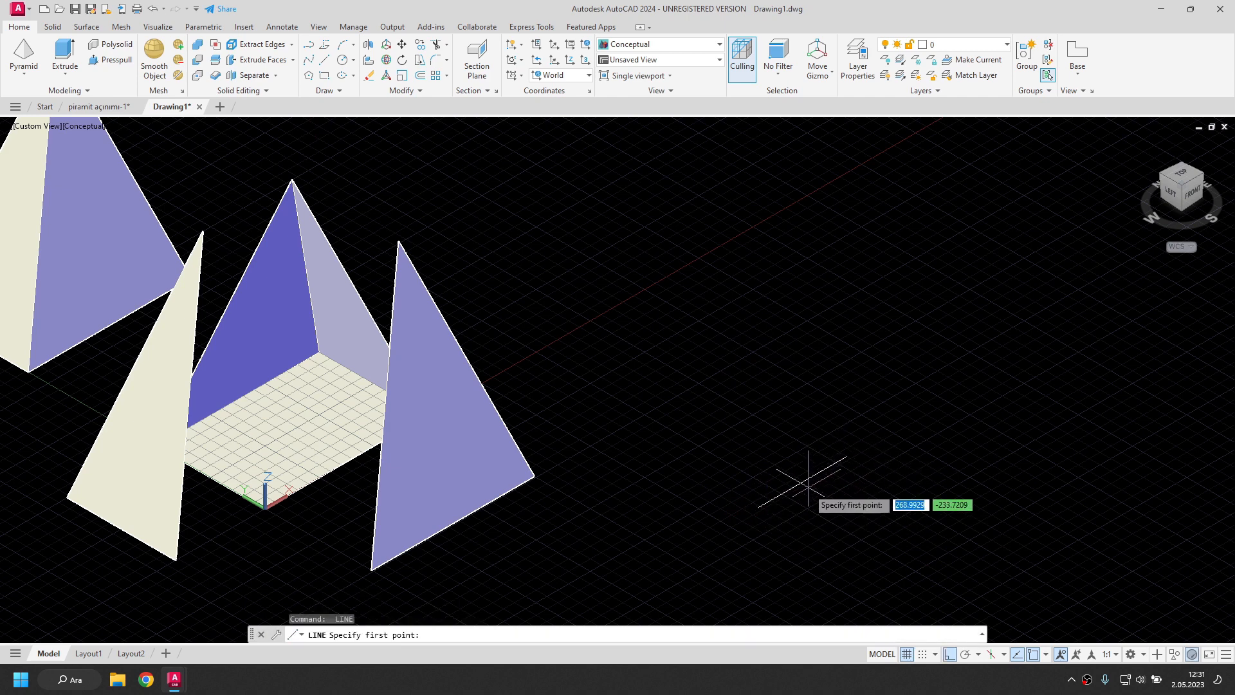
{"action": "left_click", "coordinate": [803, 484]}
{"action": "left_click", "coordinate": [705, 425]}
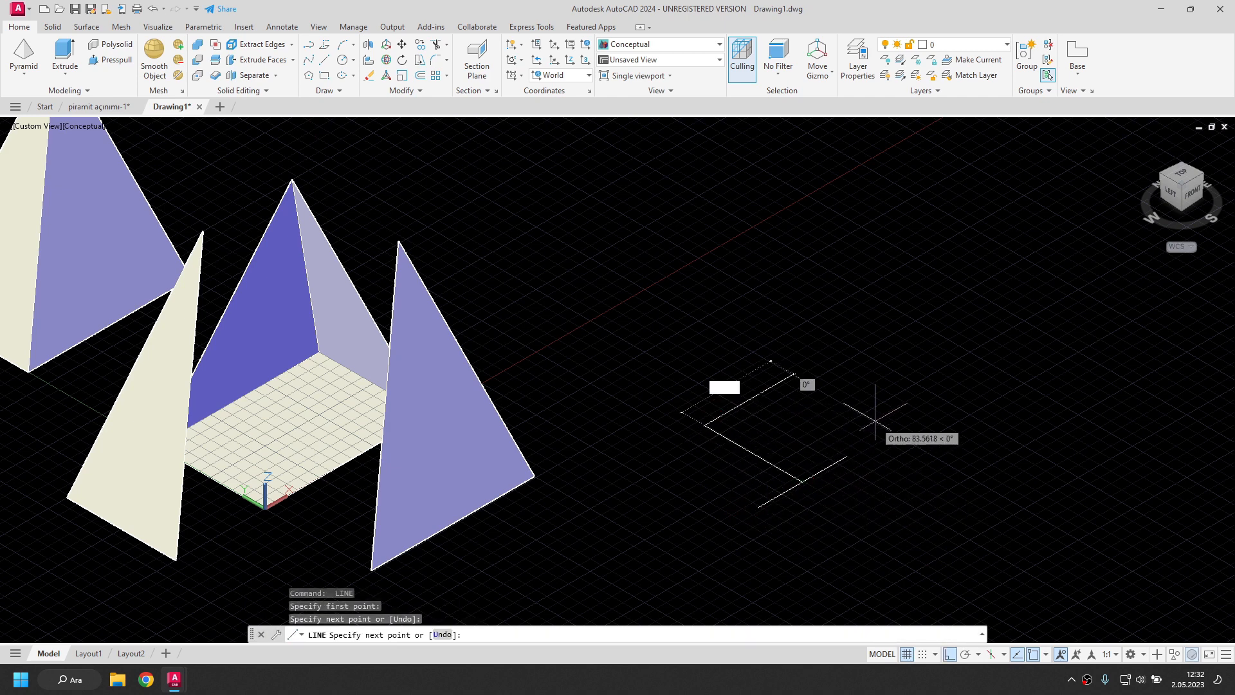
{"action": "key", "text": "Escape"}
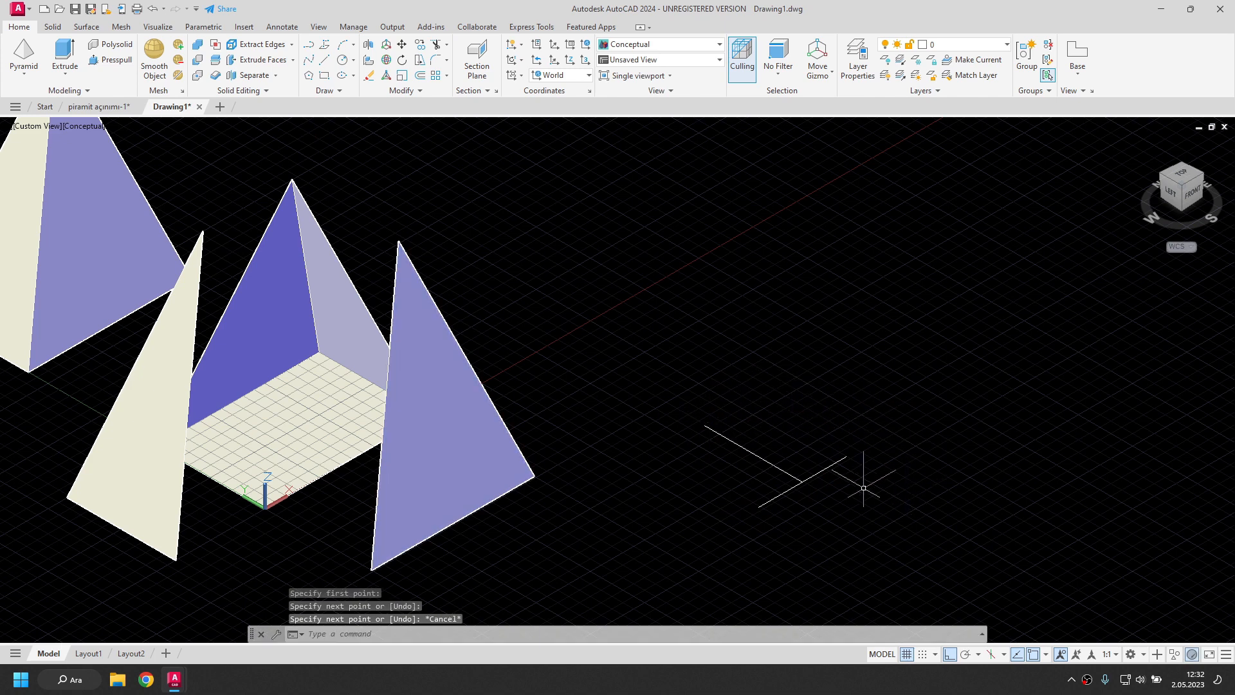
Step: Align the front face flat on the T-shaped guide, matching its two base corners to the crossbar ends and its apex to the stem's end
{"action": "type", "text": "a"}
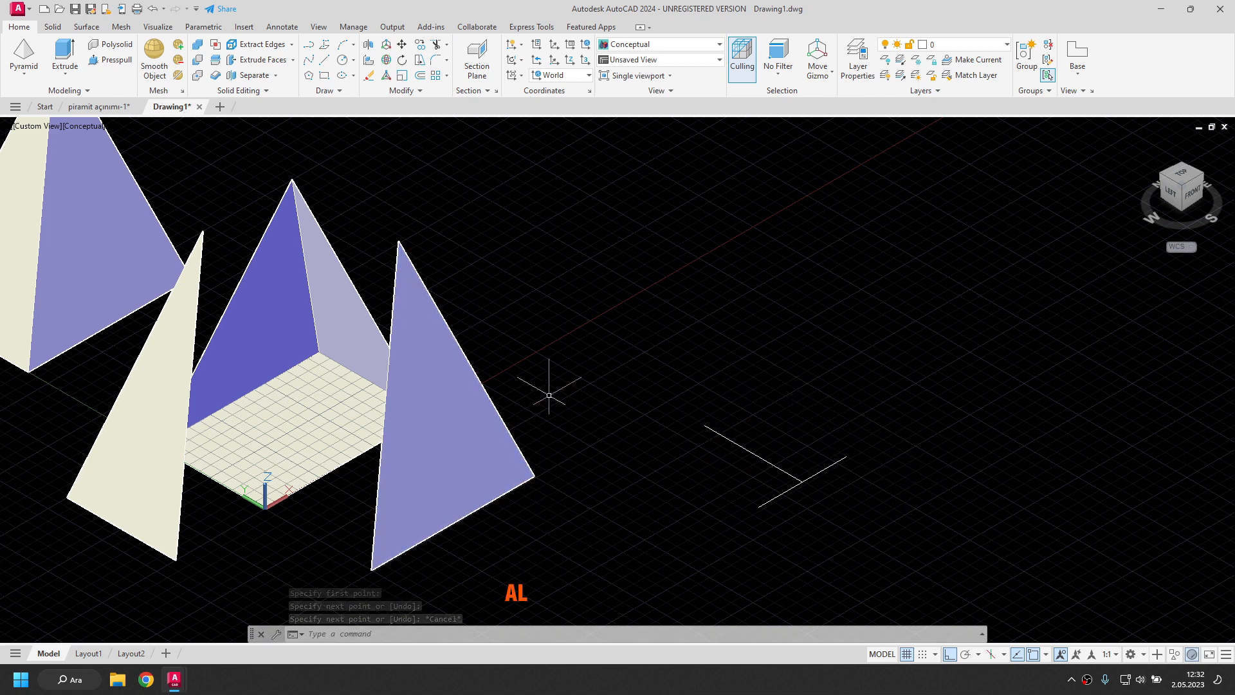
{"action": "type", "text": "l"}
{"action": "key", "text": "Return"}
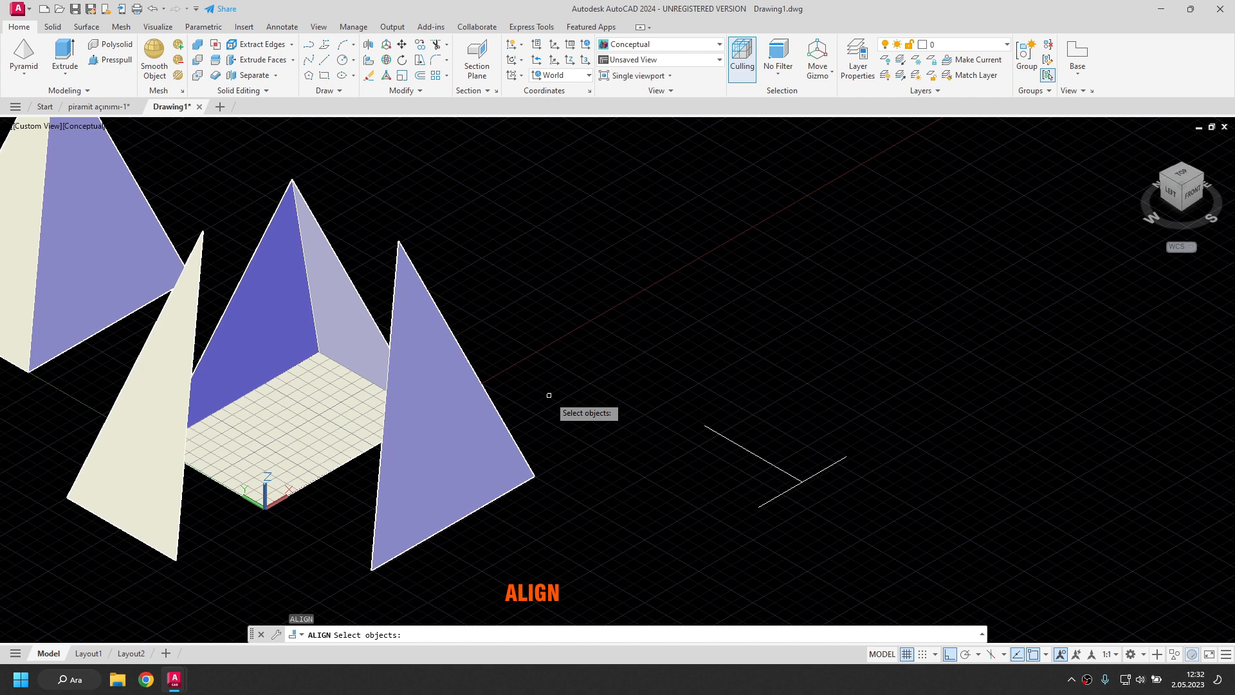
{"action": "left_click", "coordinate": [448, 432]}
{"action": "key", "text": "Return"}
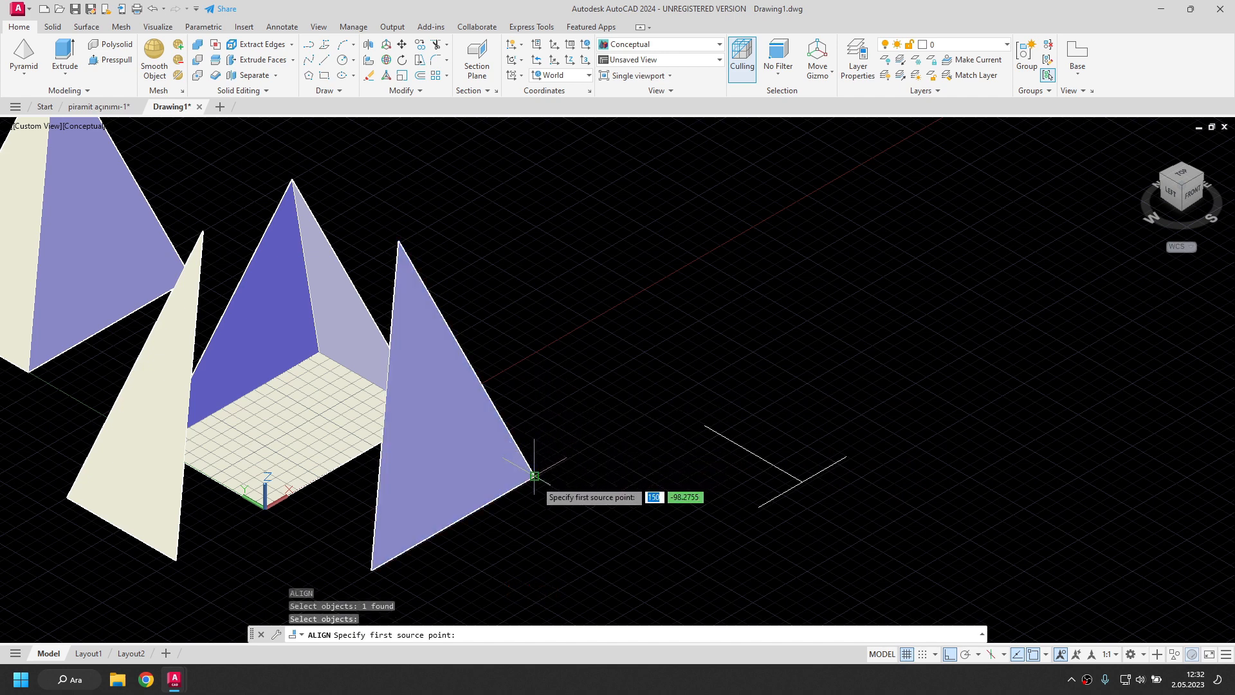
{"action": "left_click", "coordinate": [534, 477]}
{"action": "left_click", "coordinate": [846, 458]}
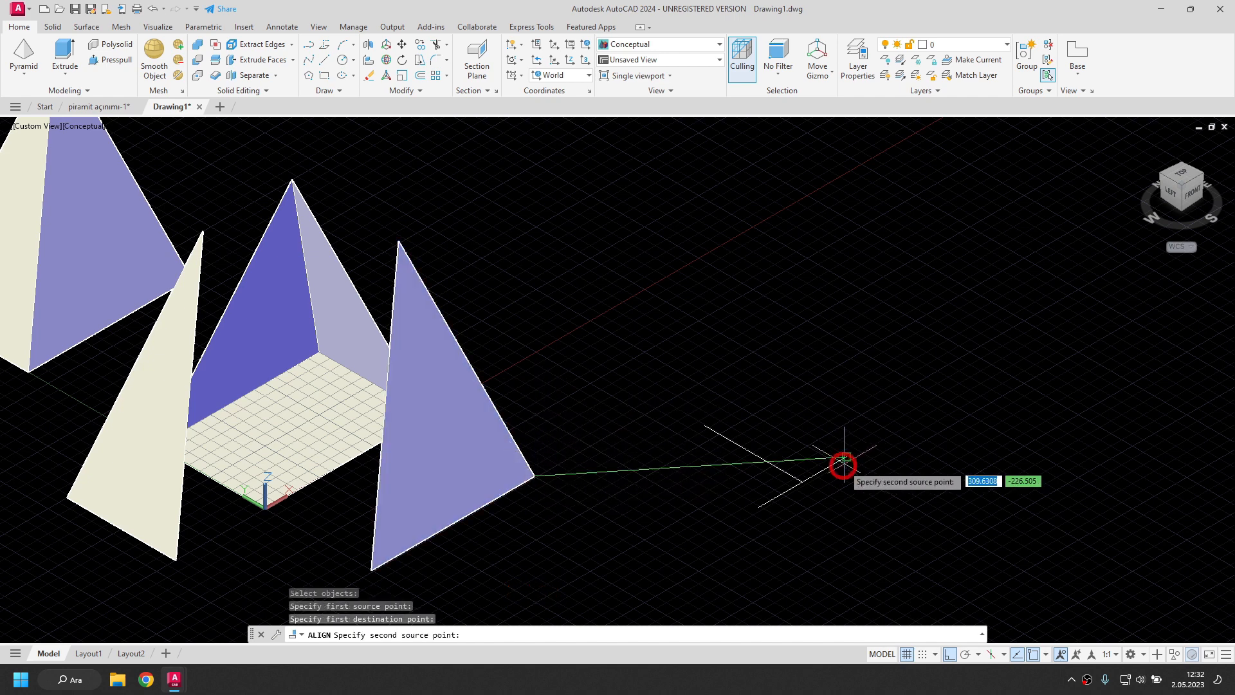
{"action": "left_click", "coordinate": [372, 569]}
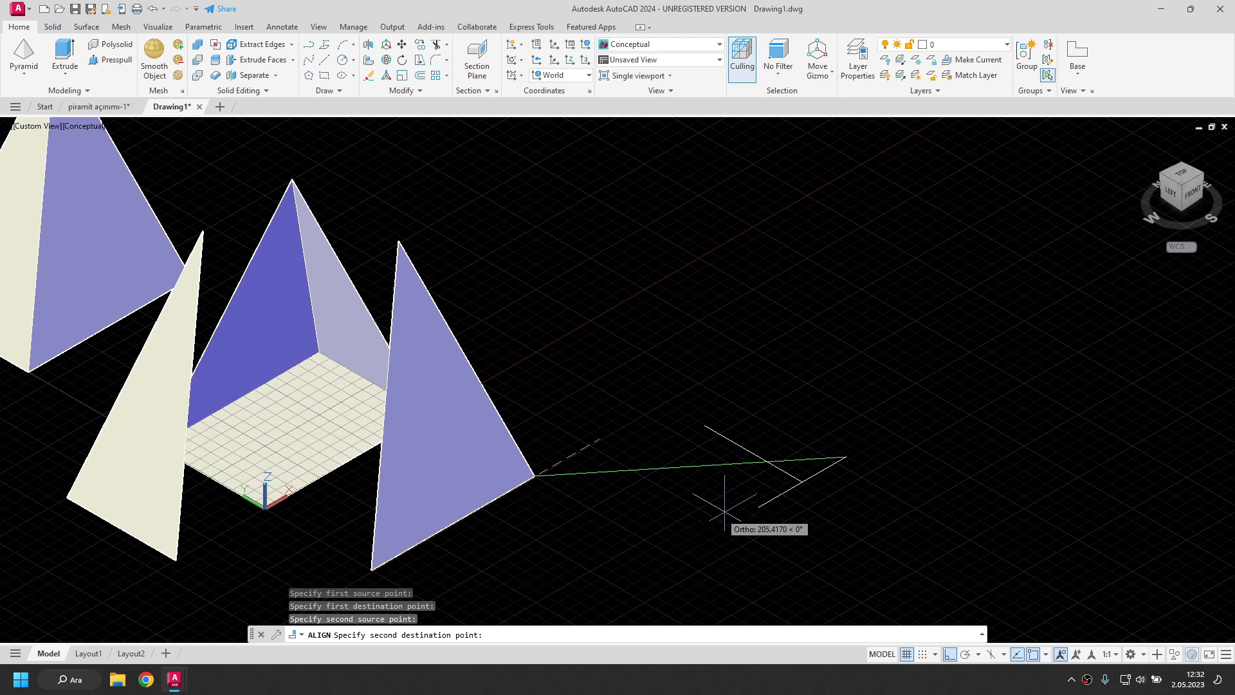
{"action": "left_click", "coordinate": [759, 508]}
{"action": "left_click", "coordinate": [399, 242]}
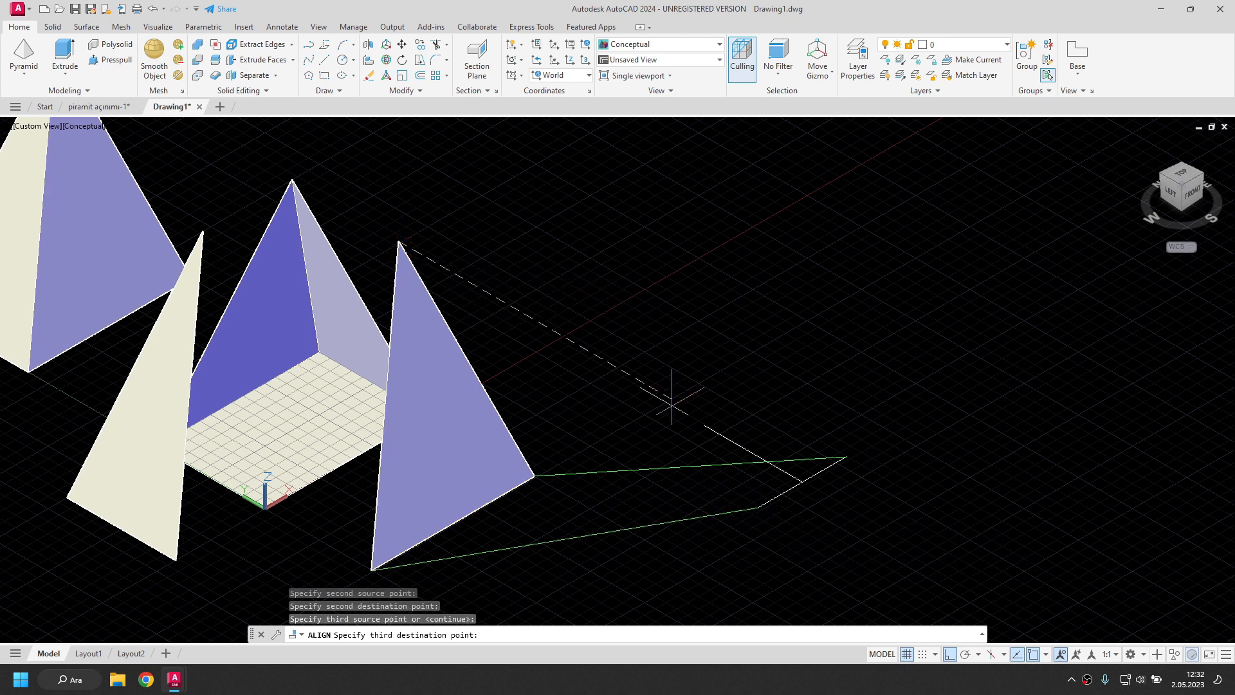
{"action": "left_click", "coordinate": [706, 430]}
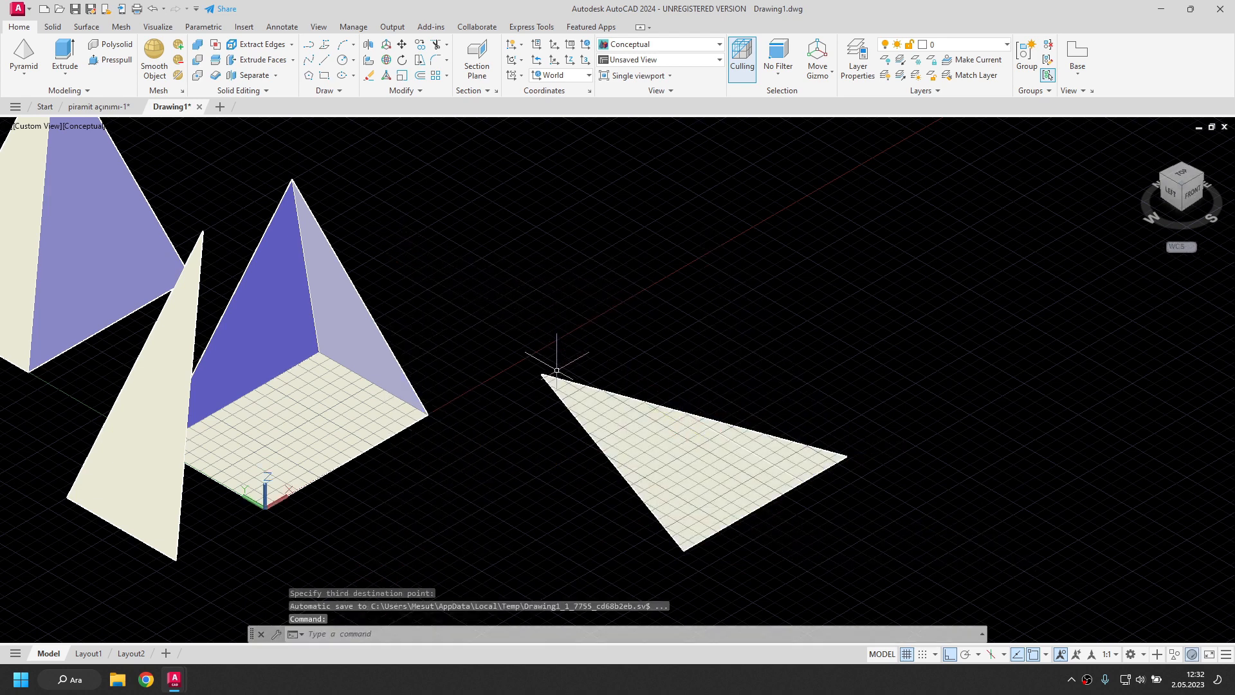
Step: Move the flattened front face along the positive X direction until it is clear of the T-shaped guide
{"action": "left_click", "coordinate": [740, 454]}
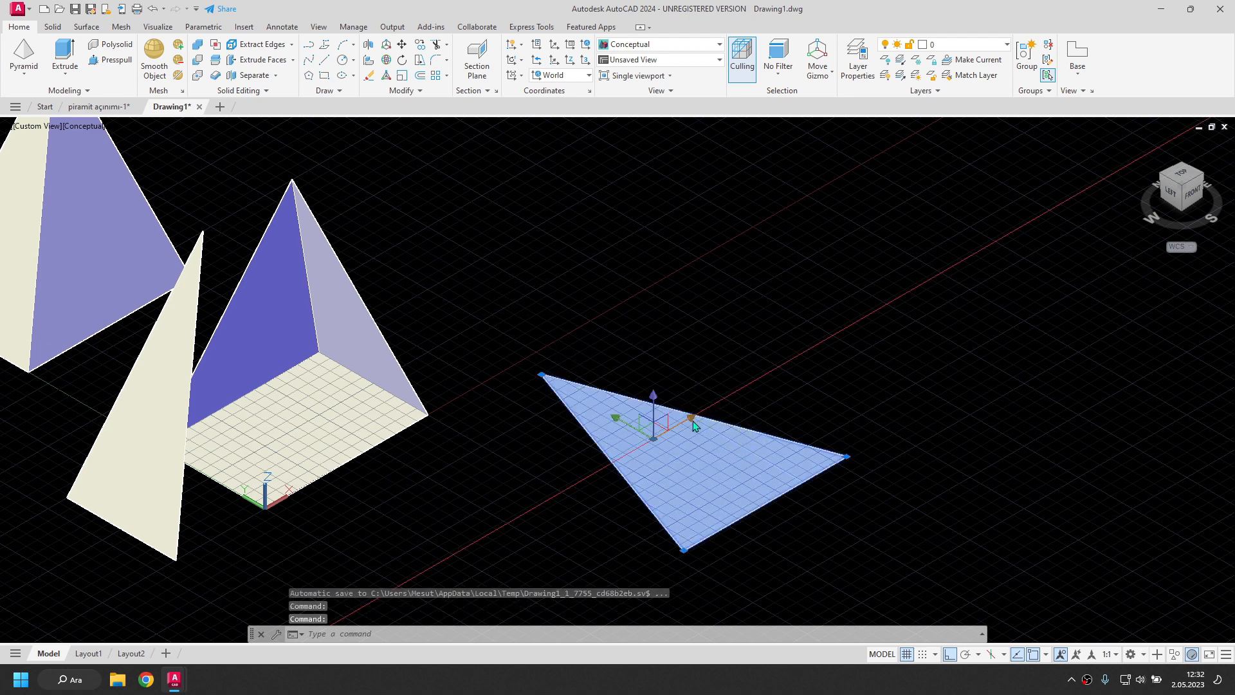
{"action": "left_click", "coordinate": [654, 420]}
{"action": "key", "text": "Escape"}
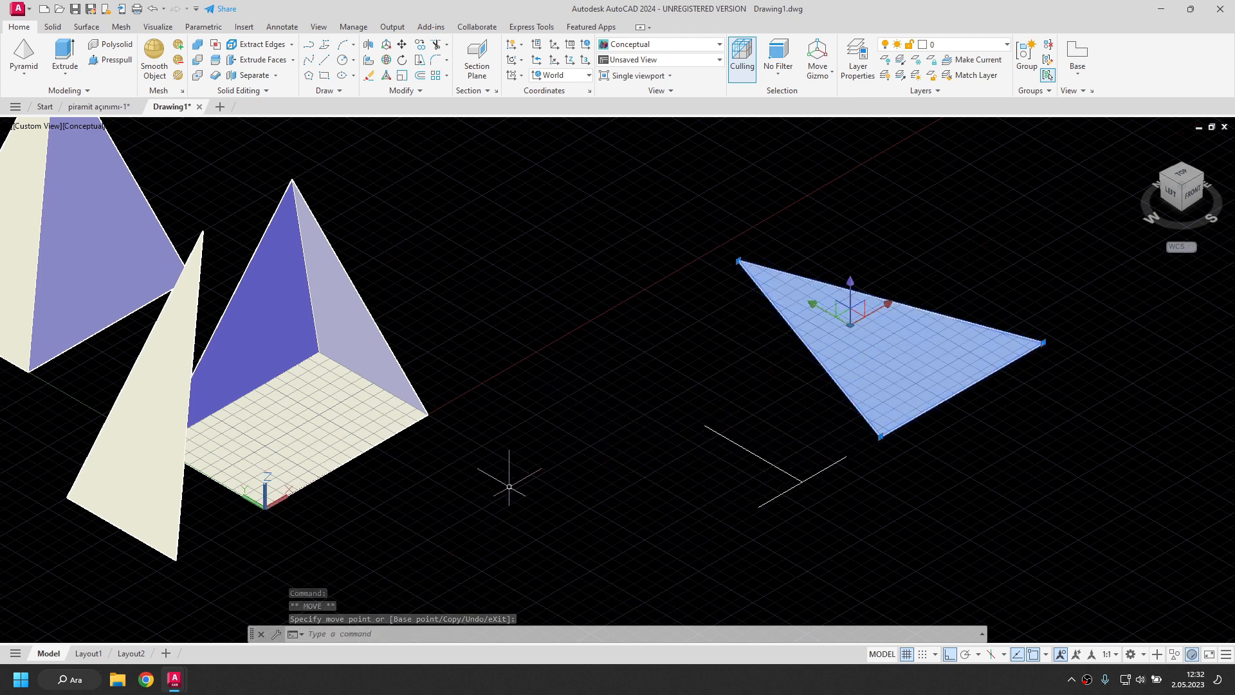
{"action": "left_click", "coordinate": [887, 303]}
{"action": "left_click", "coordinate": [931, 289]}
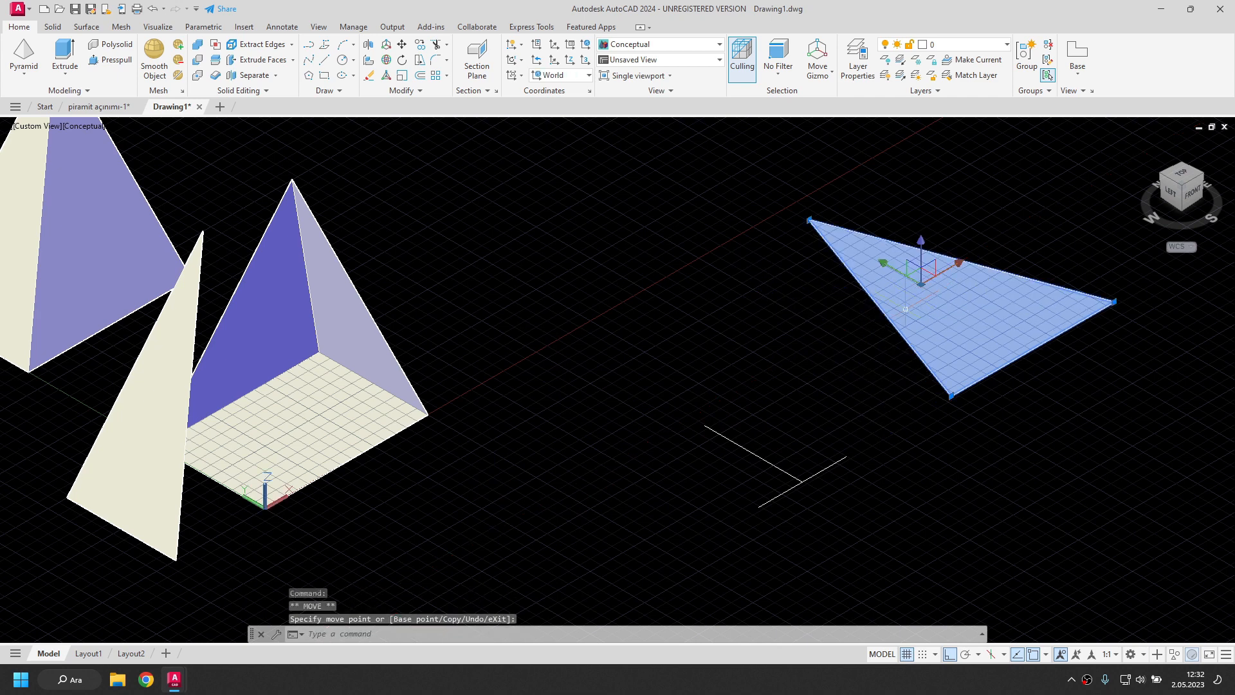
{"action": "key", "text": "Escape"}
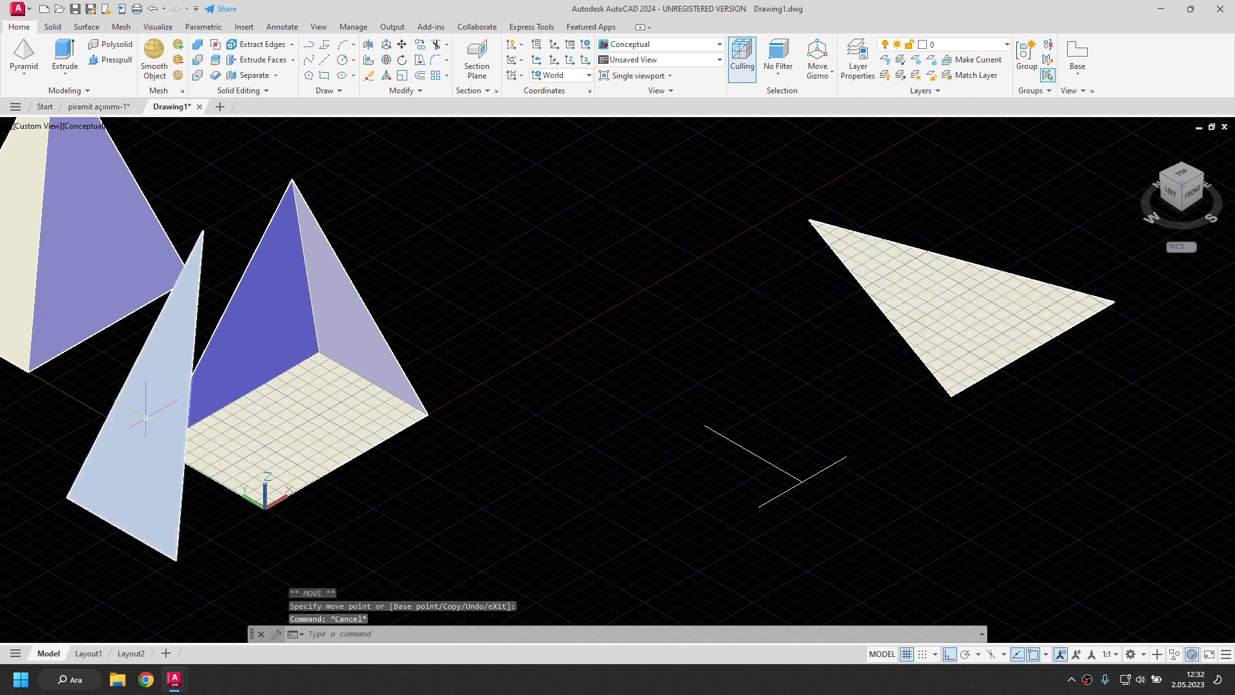
Step: Try to align the left face to the T-shaped guide starting from its apex on the stem's end, followed by the two base corners
{"action": "type", "text": "a"}
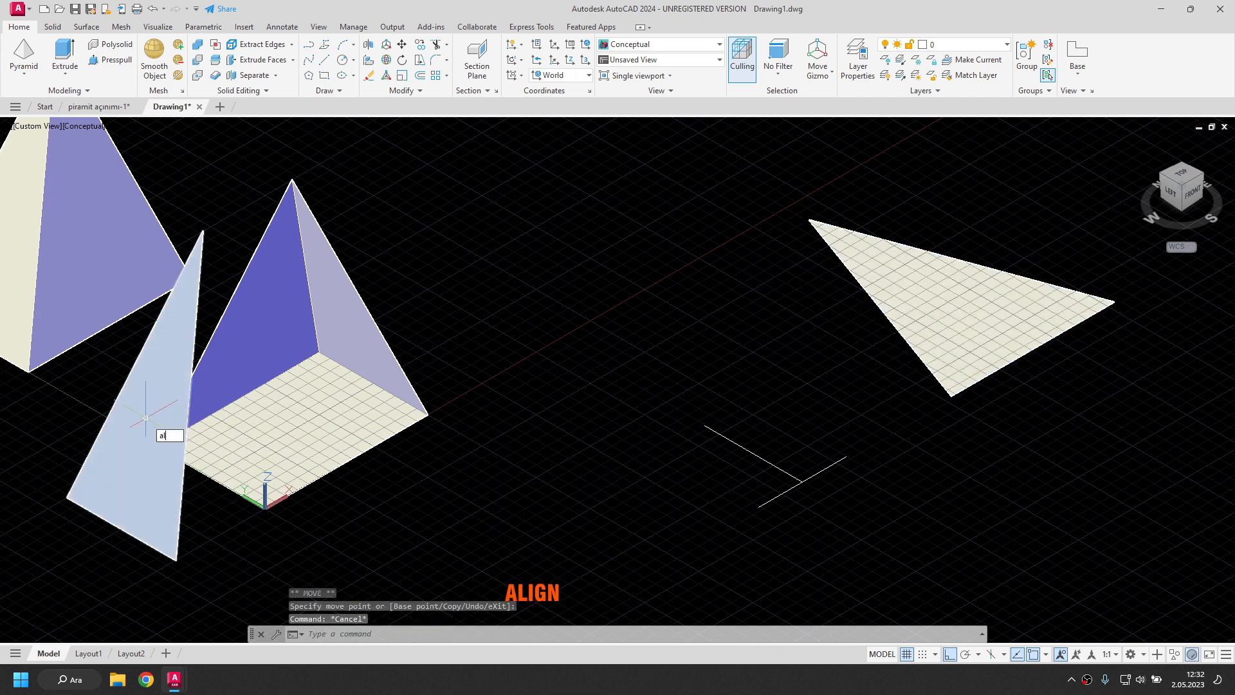
{"action": "type", "text": "l"}
{"action": "key", "text": "Return"}
{"action": "left_click", "coordinate": [158, 376]}
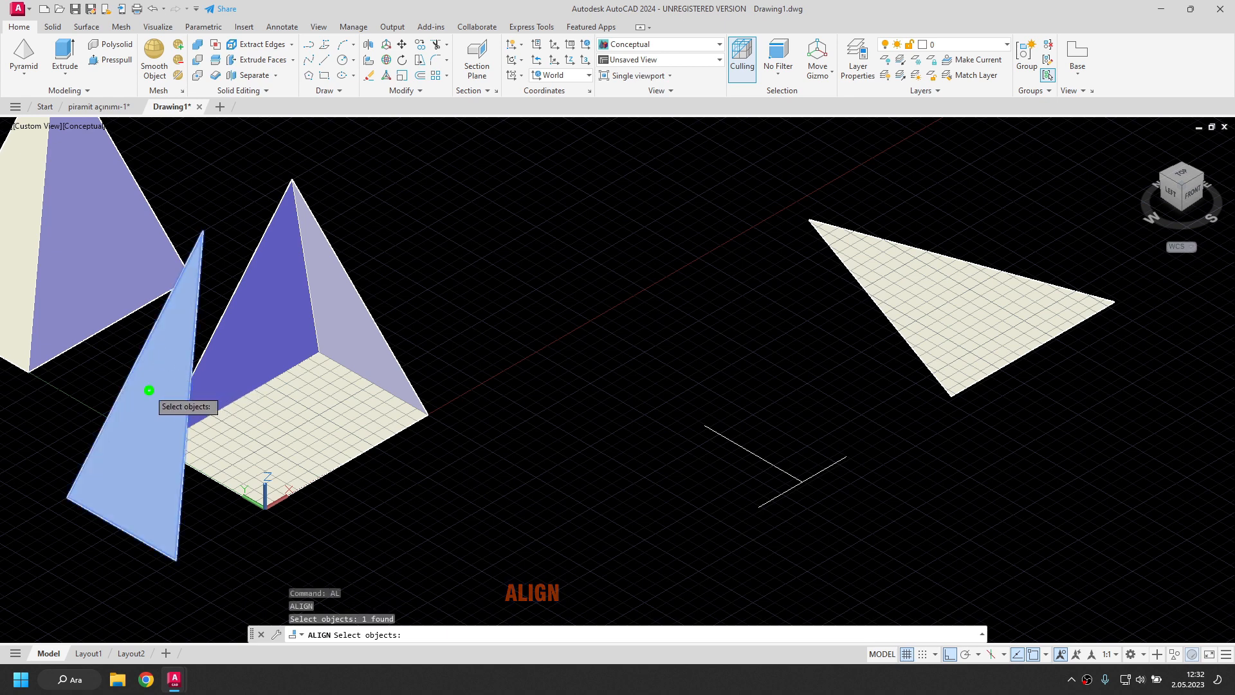
{"action": "key", "text": "Return"}
{"action": "left_click", "coordinate": [204, 233]}
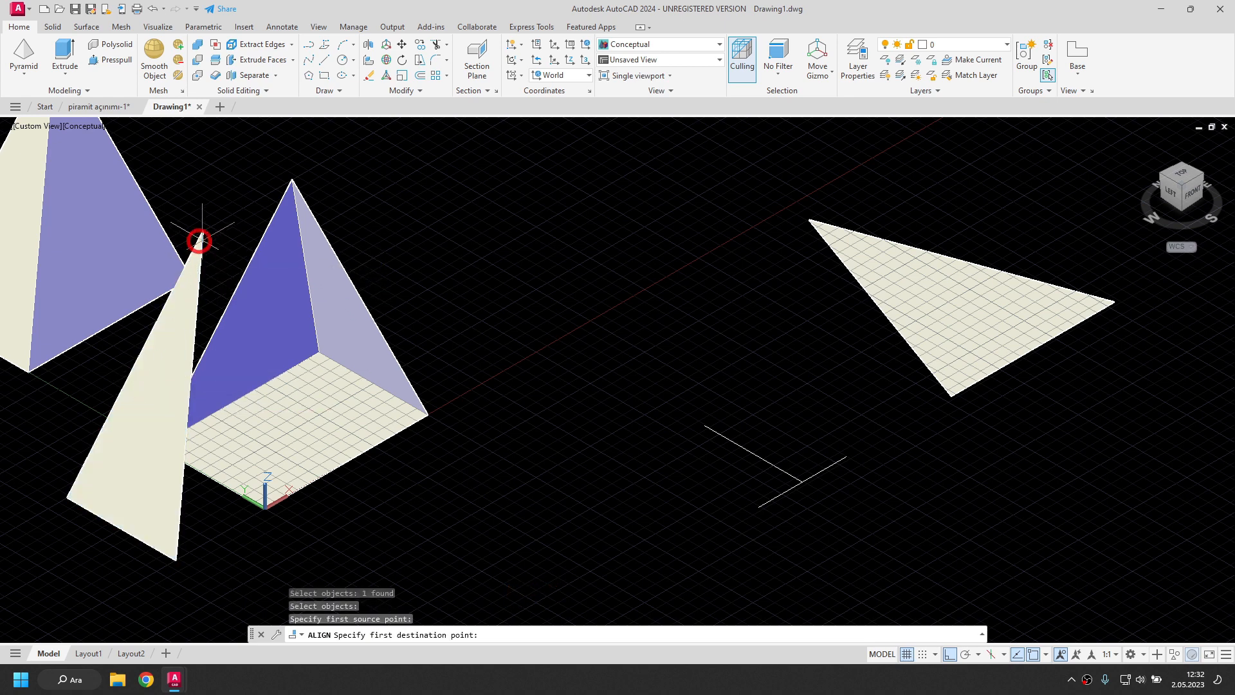
{"action": "left_click", "coordinate": [705, 424]}
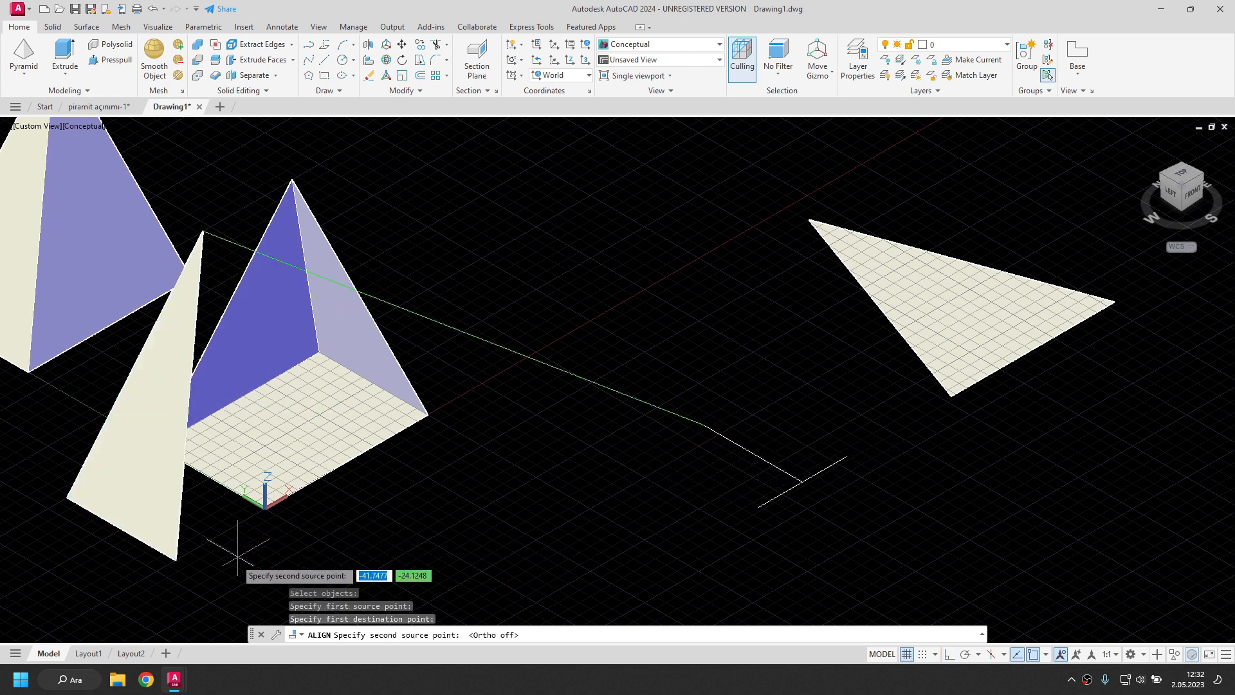
{"action": "left_click", "coordinate": [177, 559]}
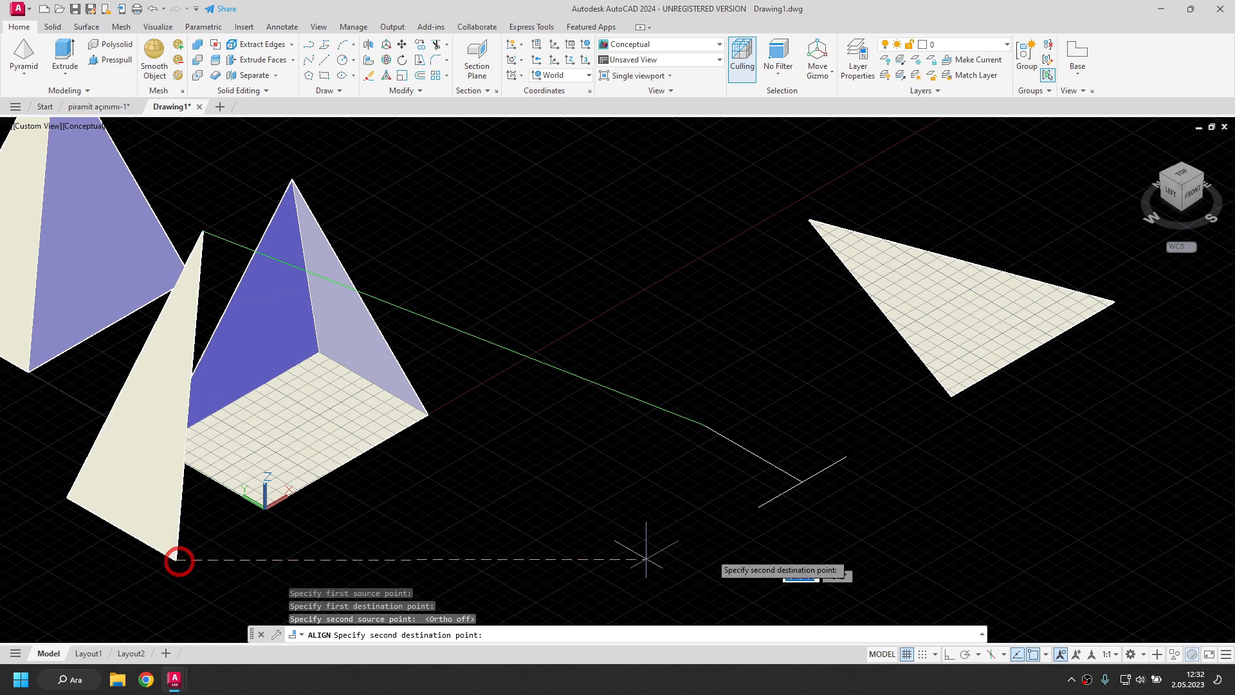
{"action": "left_click", "coordinate": [847, 457]}
{"action": "left_click", "coordinate": [68, 497]}
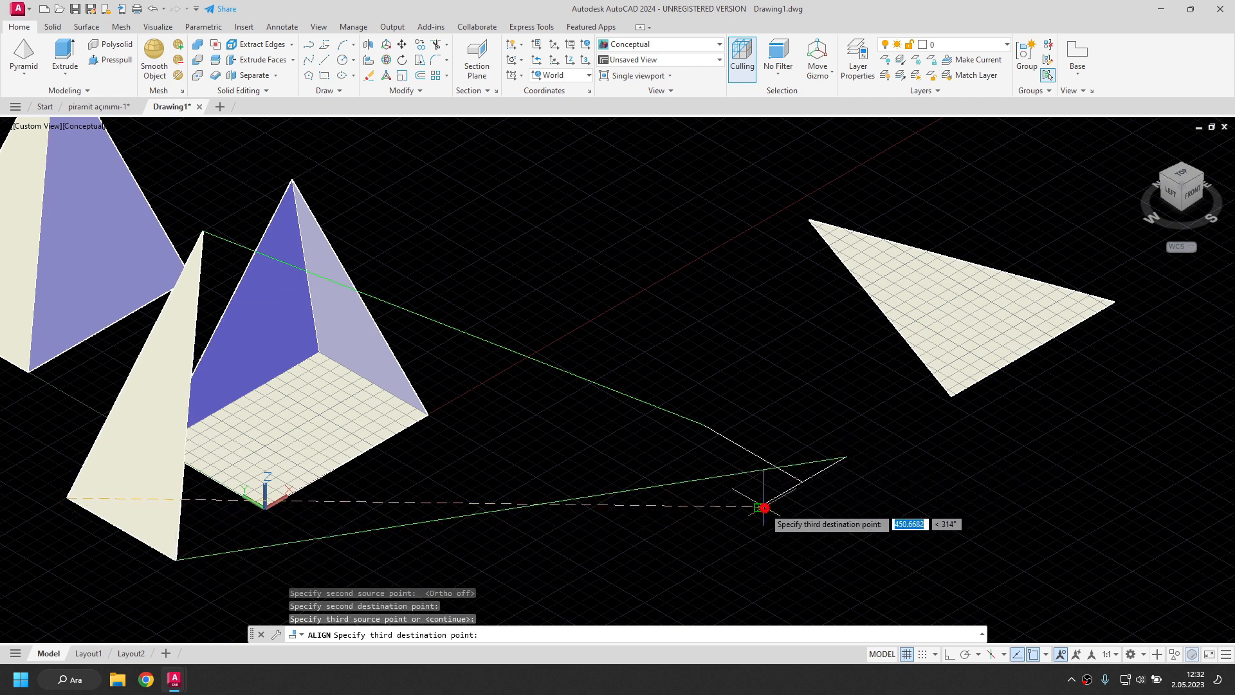
{"action": "left_click", "coordinate": [764, 507]}
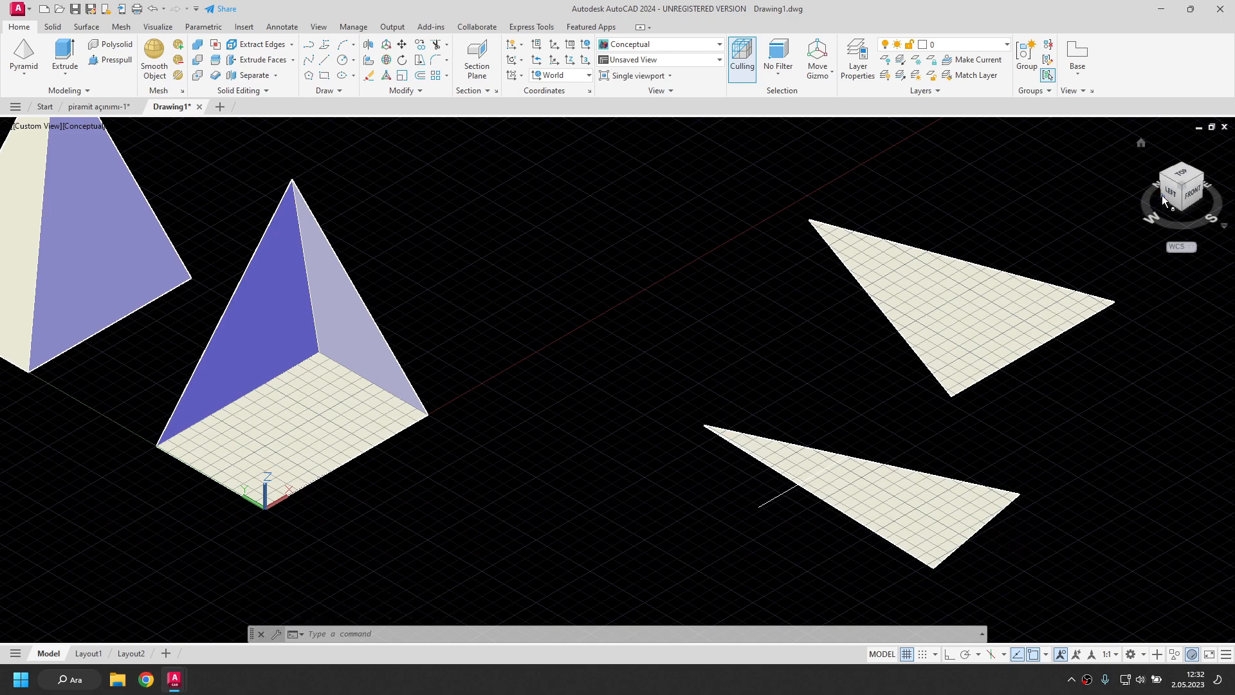
Step: Check the flattened left face from the top and undo its alignment
{"action": "left_click", "coordinate": [1180, 173]}
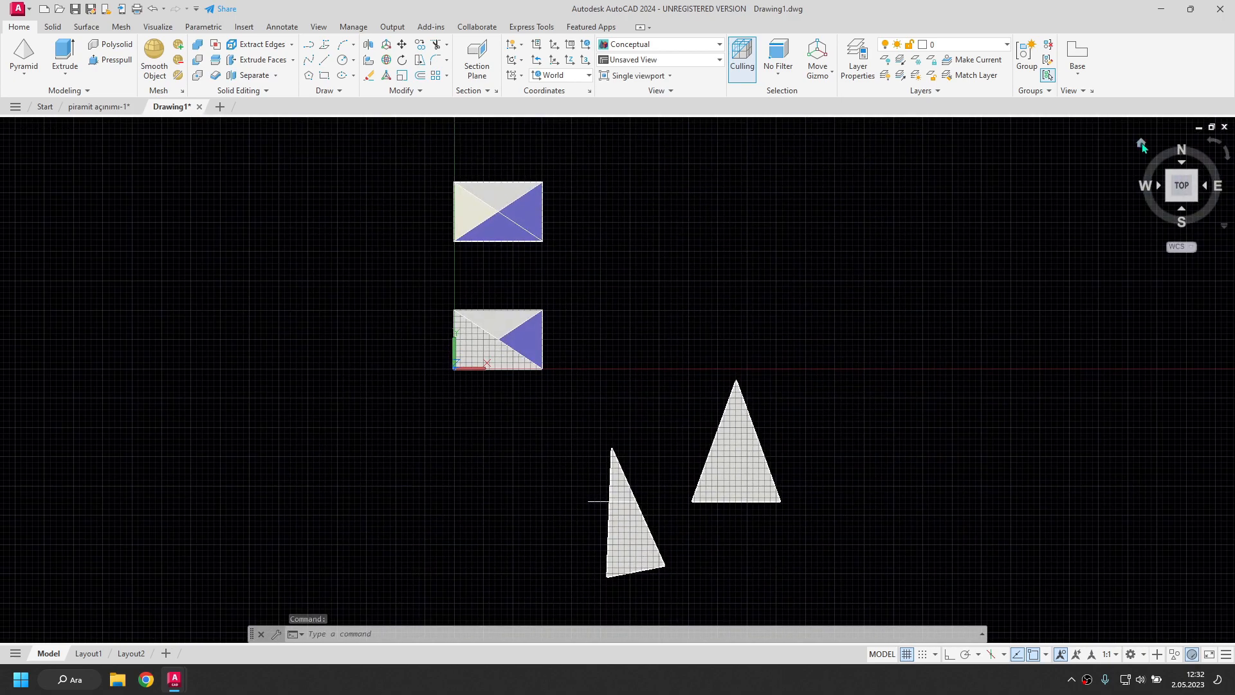
{"action": "left_click", "coordinate": [1141, 143]}
{"action": "key", "text": "ctrl+z"}
{"action": "key", "text": "ctrl+z"}
{"action": "key", "text": "ctrl+z"}
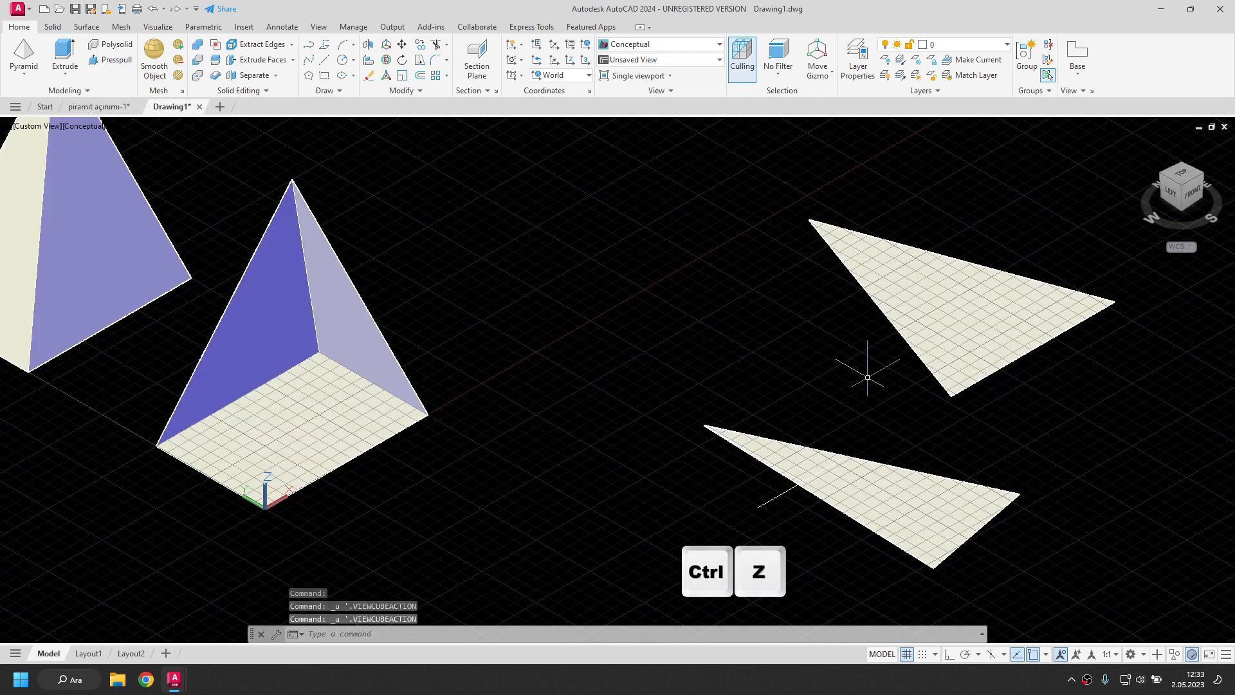
Step: Move the two lines of the T-shaped guide farther away from the flattened front face
{"action": "left_click", "coordinate": [867, 533]}
{"action": "left_click", "coordinate": [719, 432]}
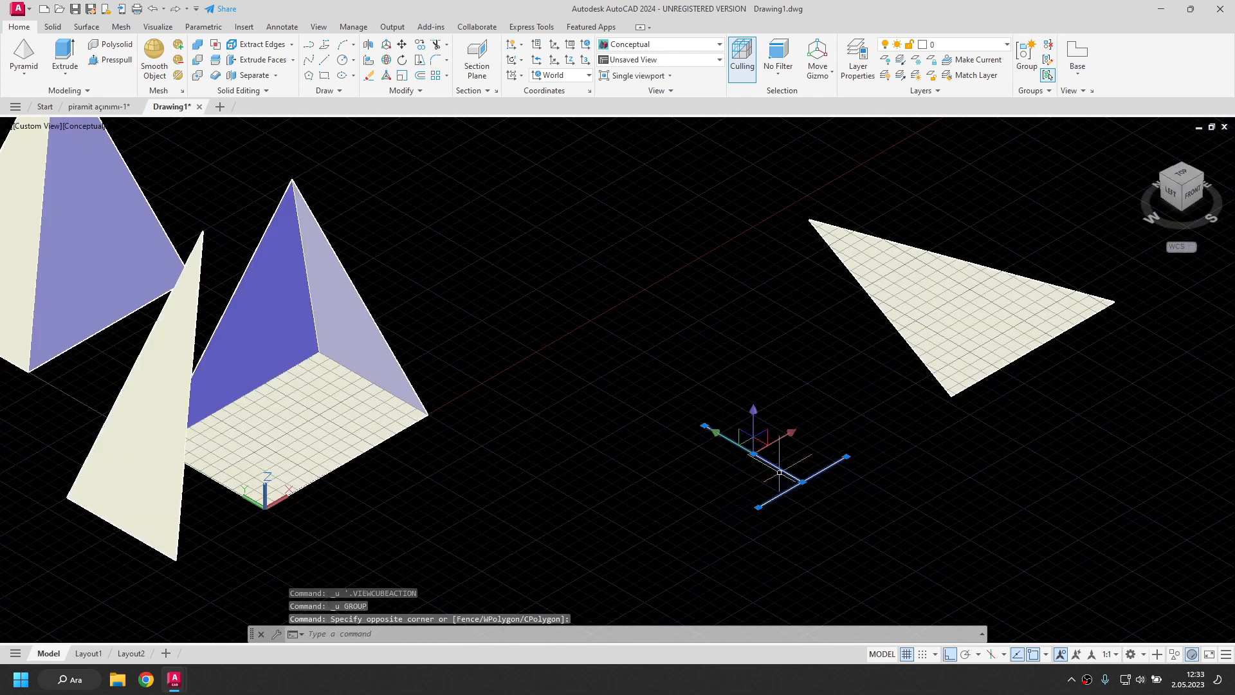
{"action": "left_click_drag", "start_coordinate": [783, 471], "coordinate": [712, 496]}
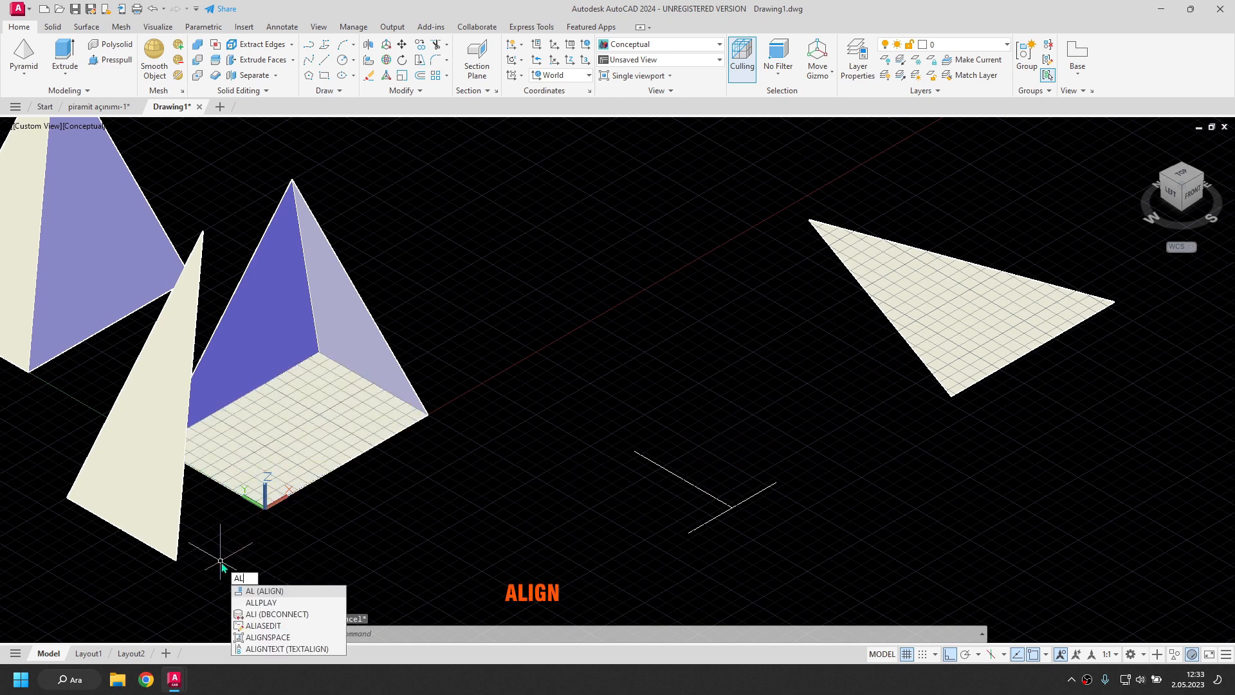
Step: Align the left face flat on the T-shaped guide, matching its two base corners to the crossbar ends first and its apex to the stem's end last
{"action": "key", "text": "Return"}
{"action": "left_click", "coordinate": [149, 493]}
{"action": "key", "text": "Return"}
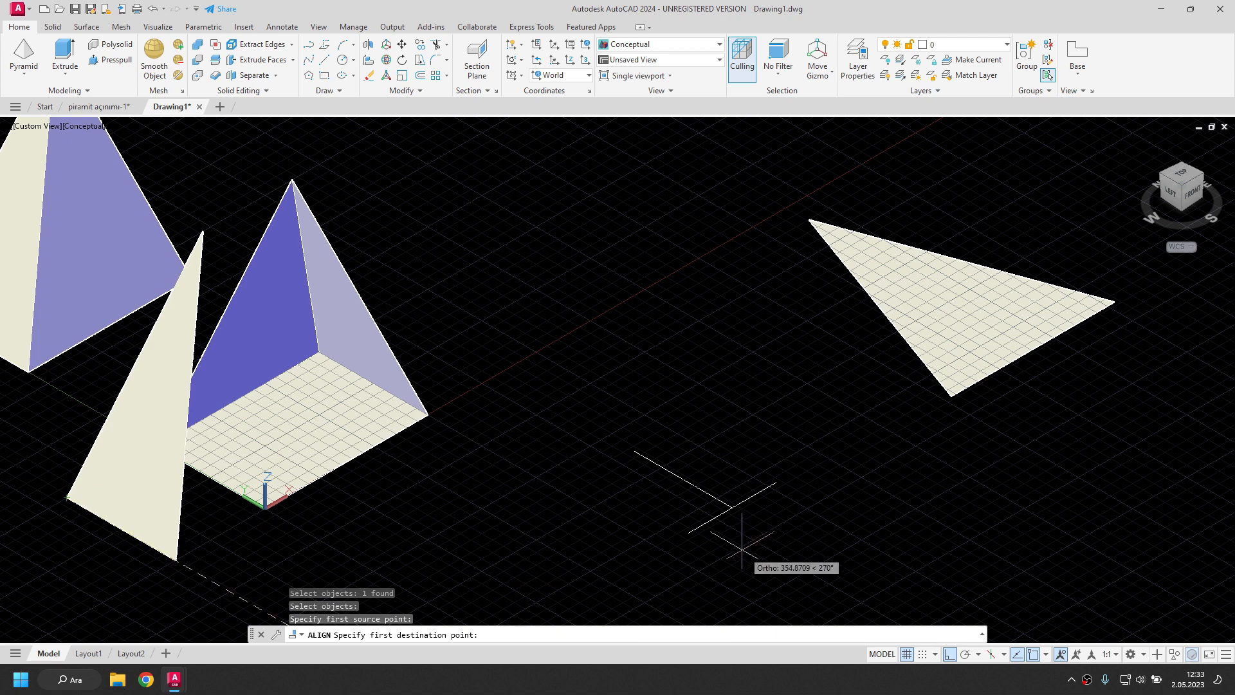
{"action": "left_click", "coordinate": [687, 531]}
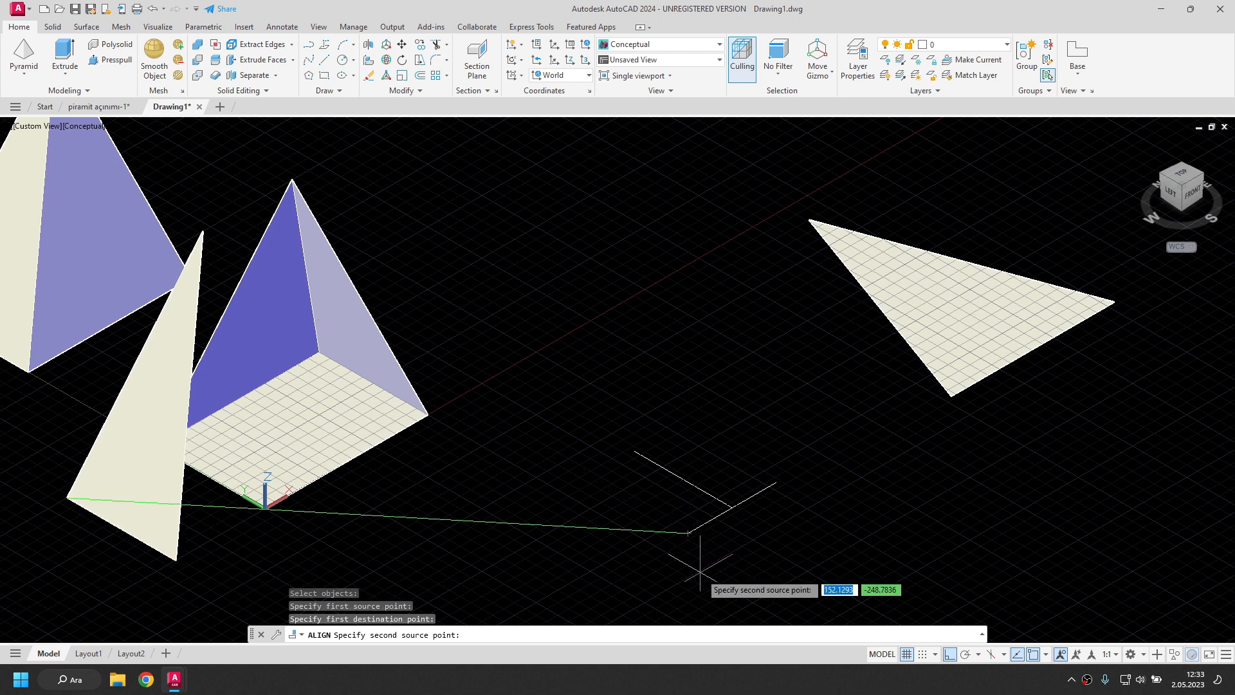
{"action": "left_click", "coordinate": [177, 560]}
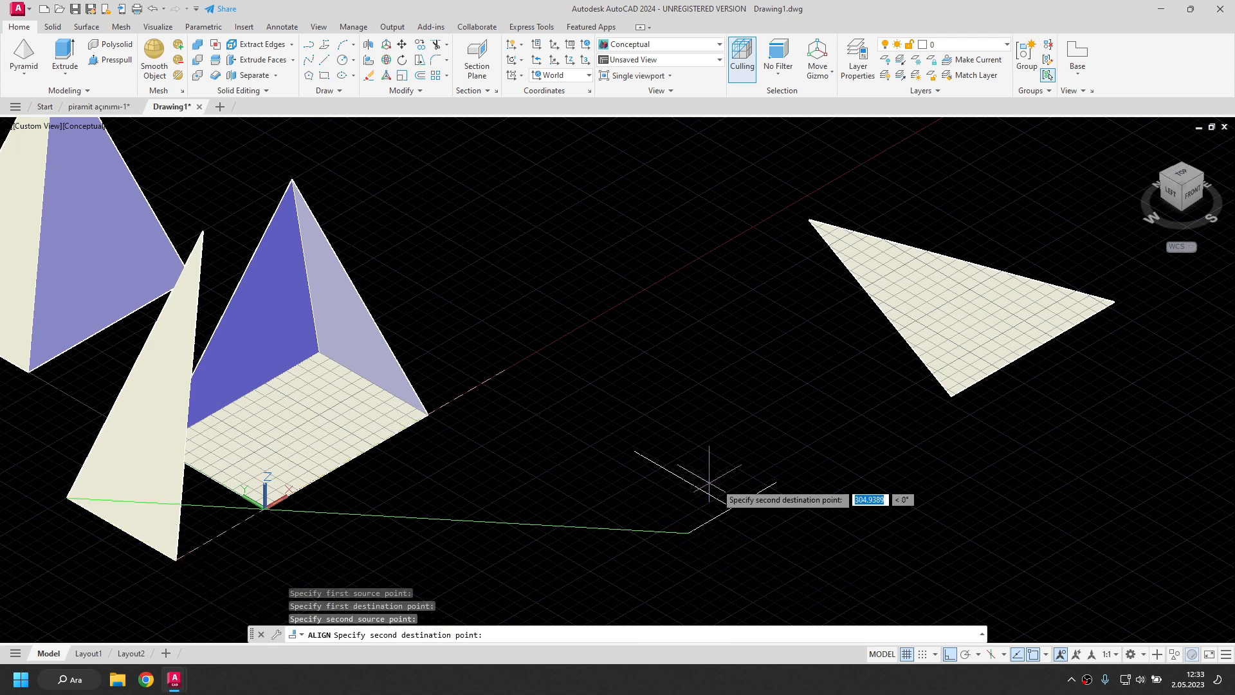
{"action": "left_click", "coordinate": [776, 482]}
{"action": "left_click", "coordinate": [203, 234]}
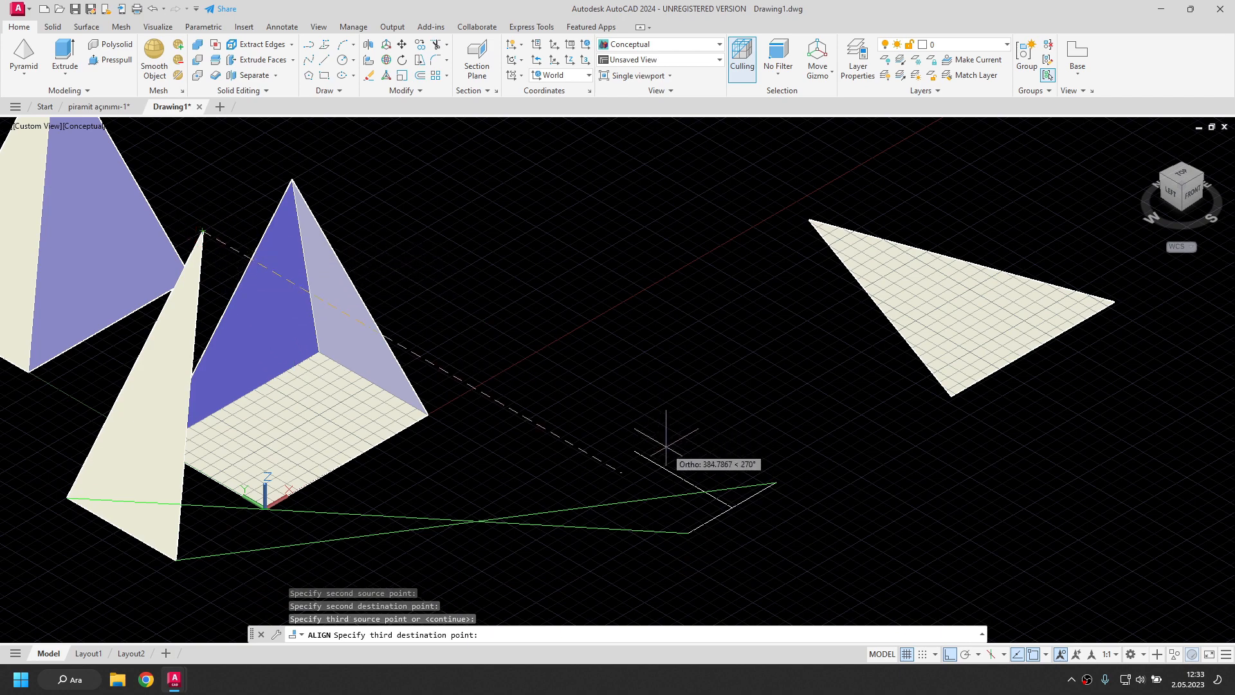
{"action": "left_click", "coordinate": [642, 446]}
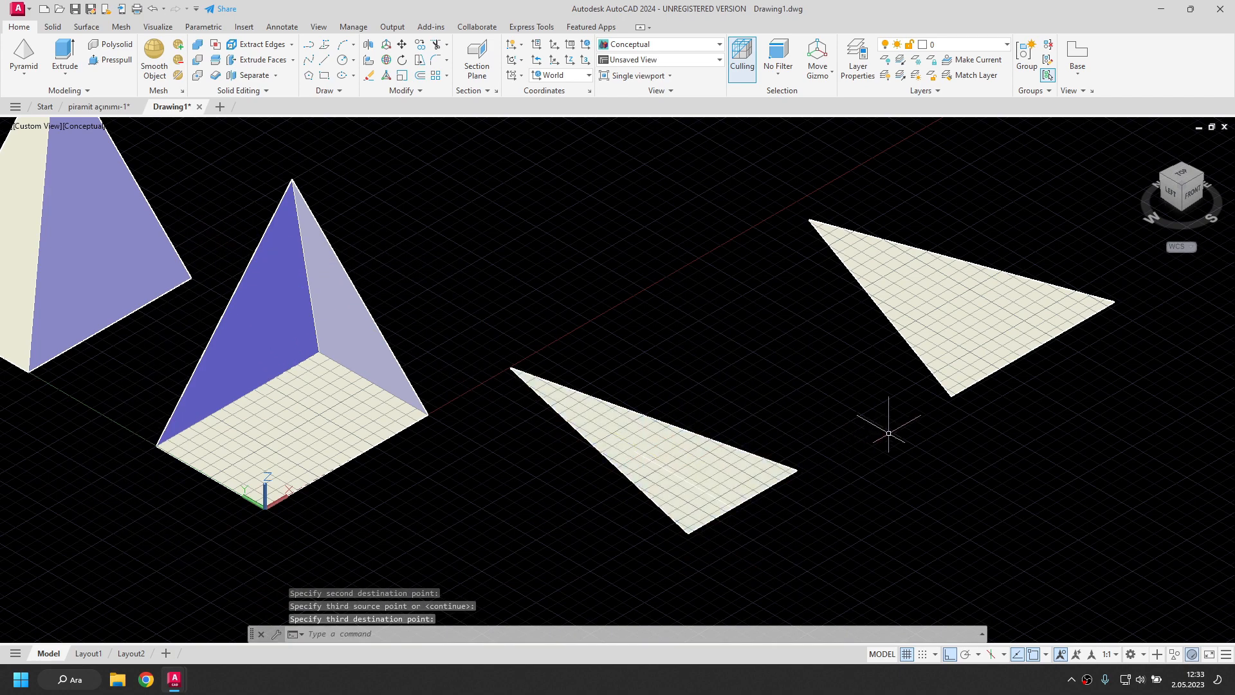
Step: In the top view, move the narrow flattened face about 414 units in the positive X direction, past the wide flattened face
{"action": "left_click", "coordinate": [1182, 177]}
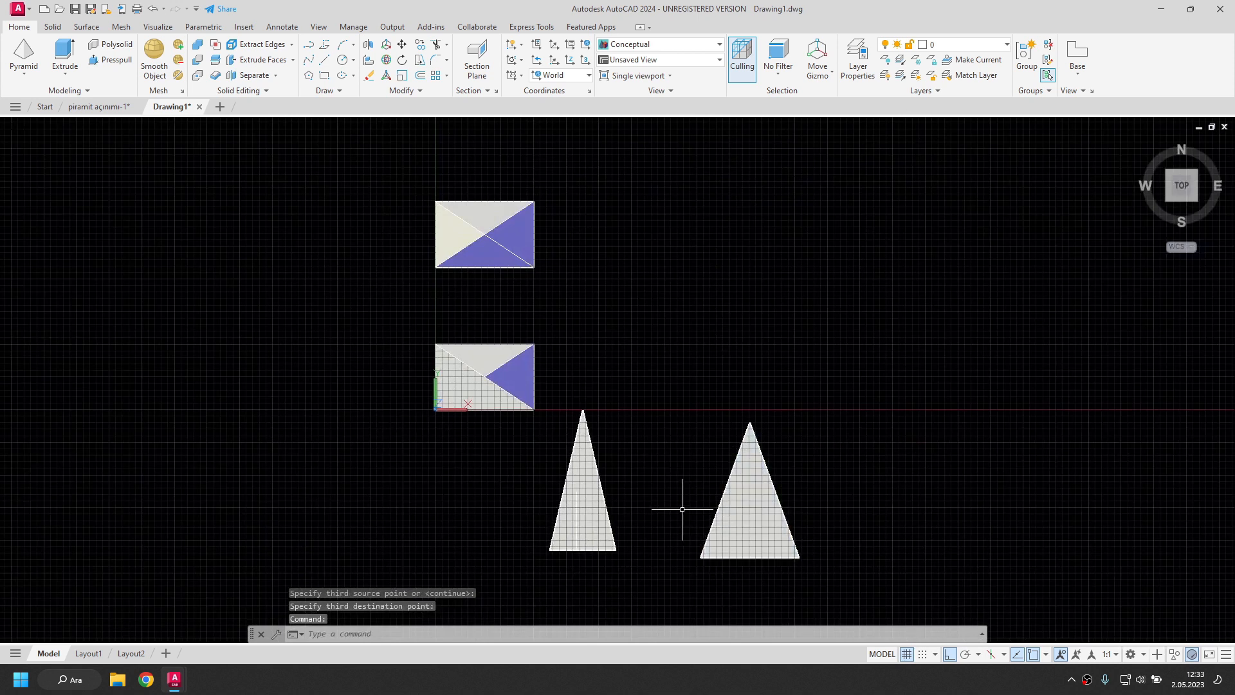
{"action": "key", "text": "Escape"}
{"action": "left_click", "coordinate": [587, 479]}
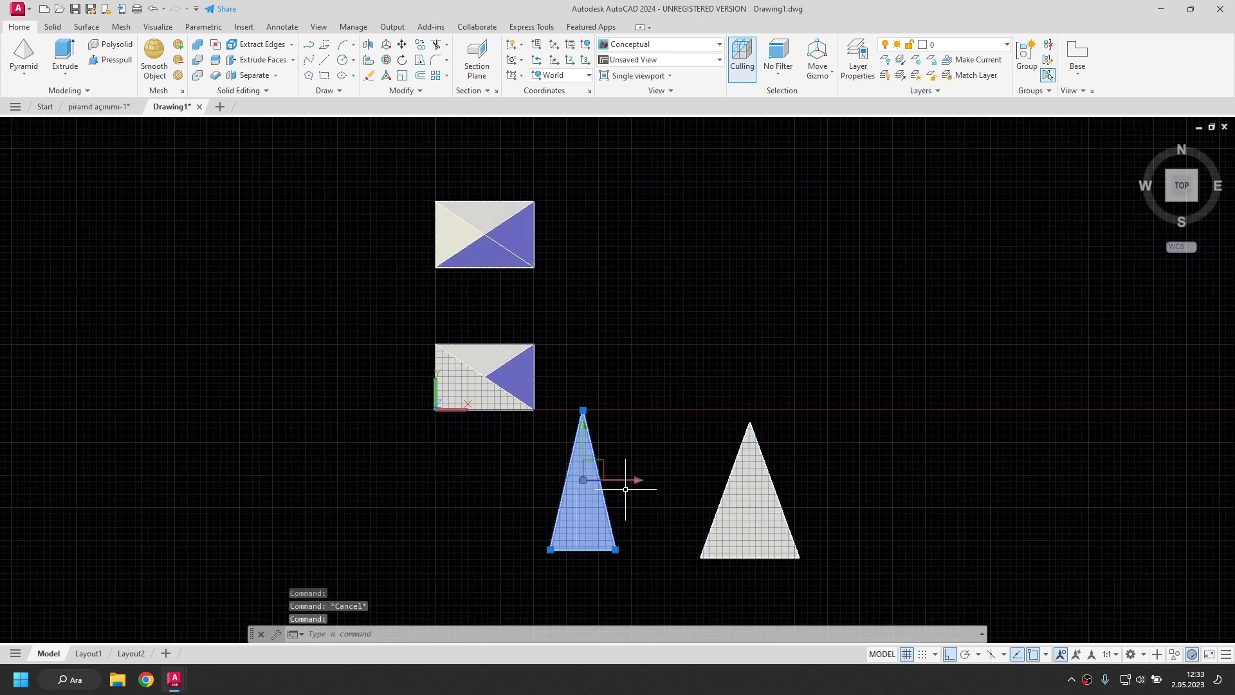
{"action": "left_click", "coordinate": [637, 480]}
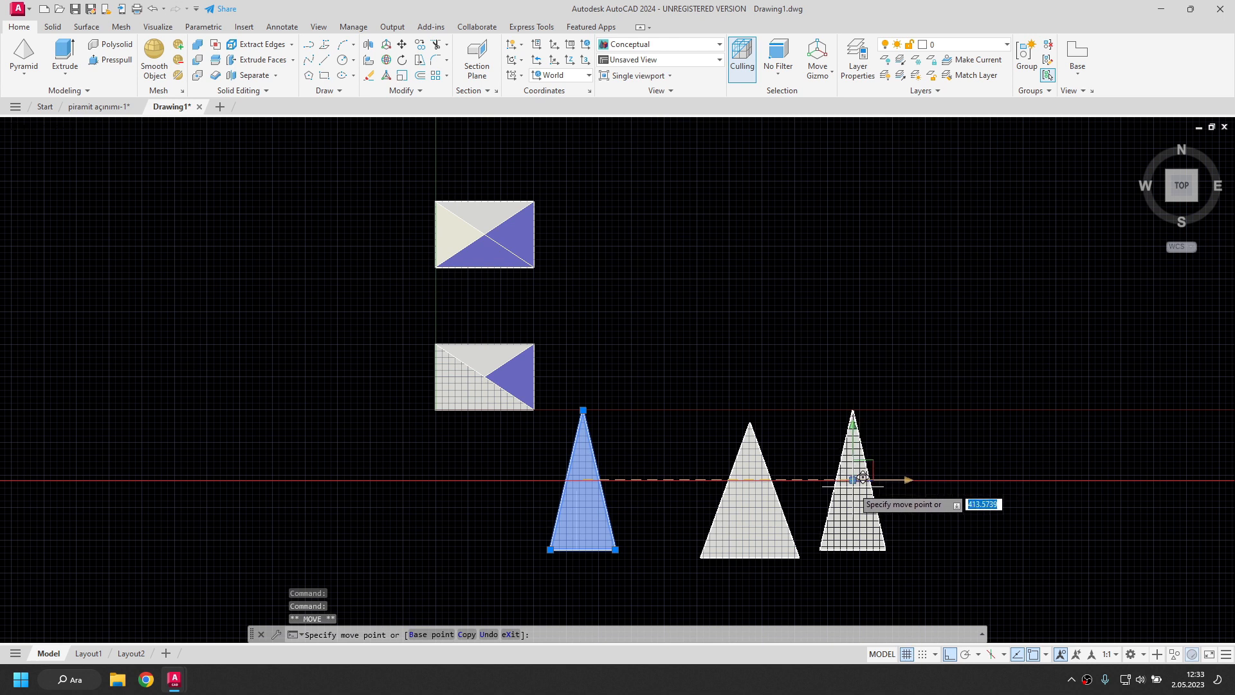
{"action": "left_click", "coordinate": [905, 481]}
{"action": "key", "text": "Escape"}
Step: Copy both flattened triangular faces once in the positive X direction, clear of the originals
{"action": "middle_click_drag", "start_coordinate": [801, 489], "coordinate": [651, 431]}
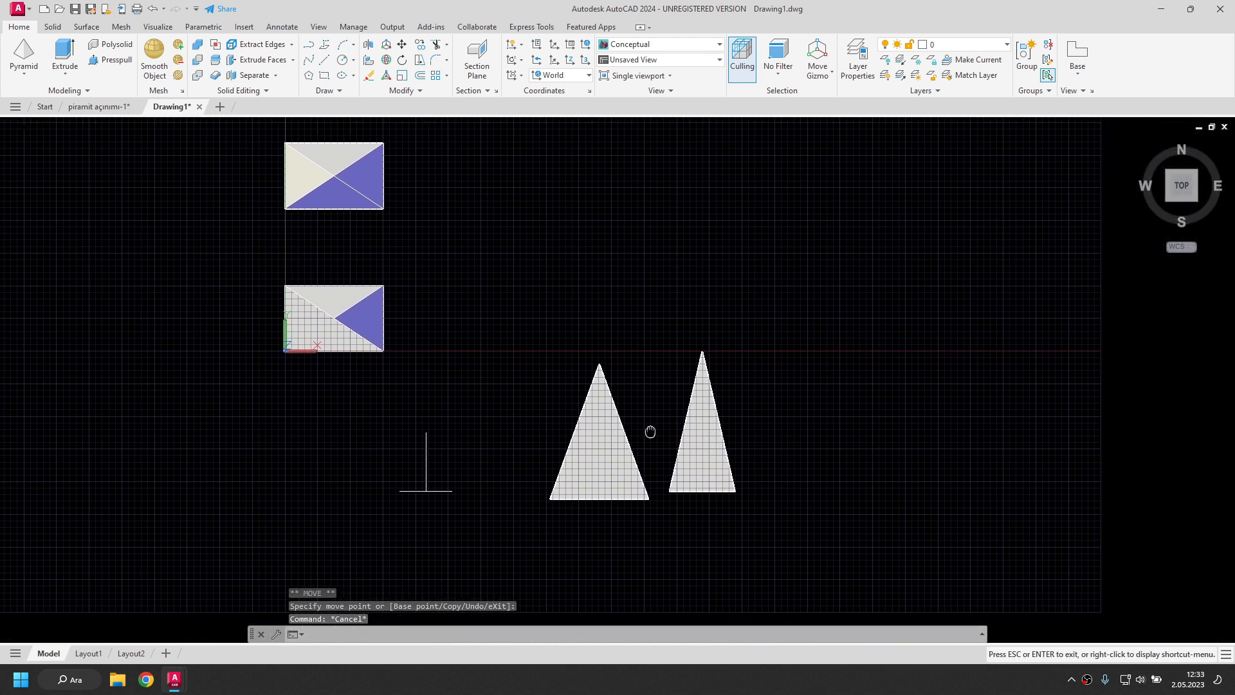
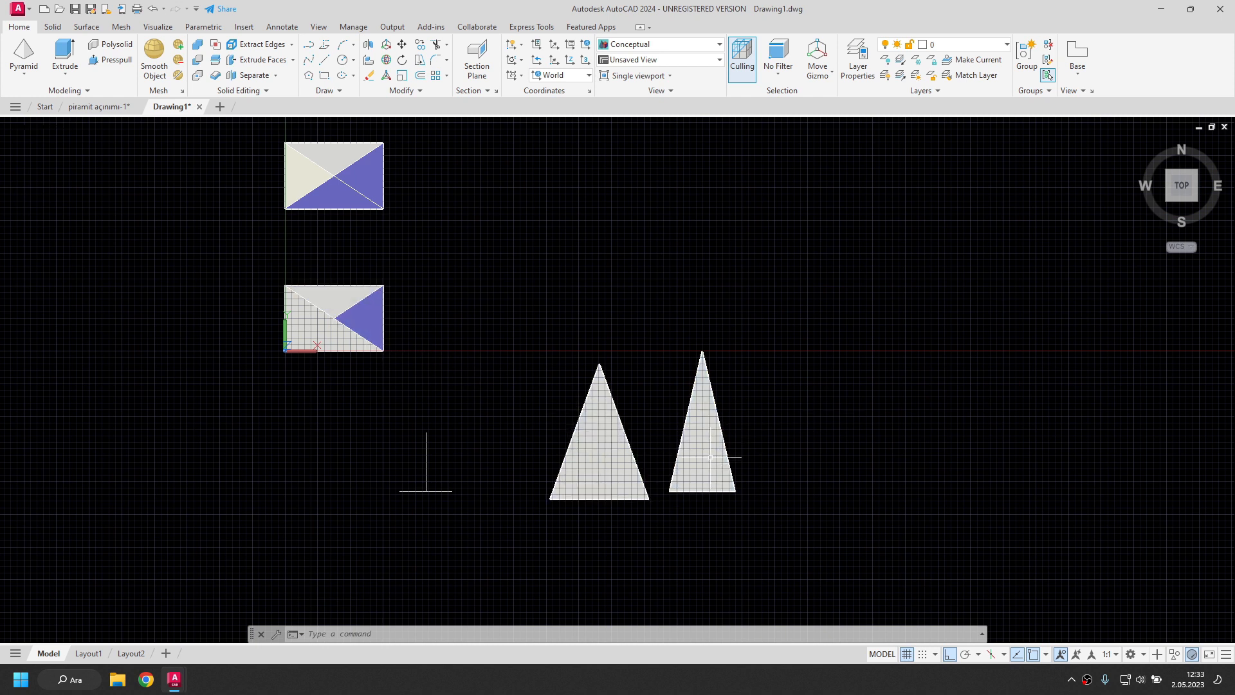
{"action": "middle_click_drag", "start_coordinate": [662, 434], "coordinate": [589, 388]}
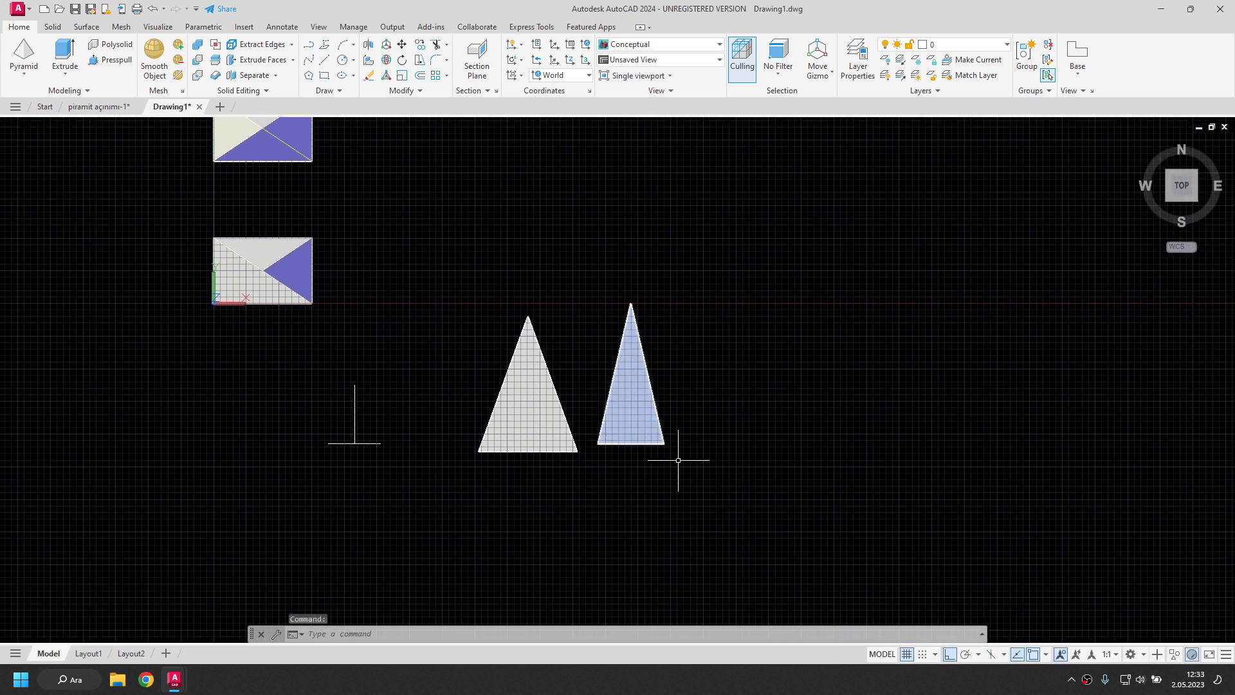
{"action": "left_click", "coordinate": [692, 474]}
{"action": "left_click", "coordinate": [427, 286]}
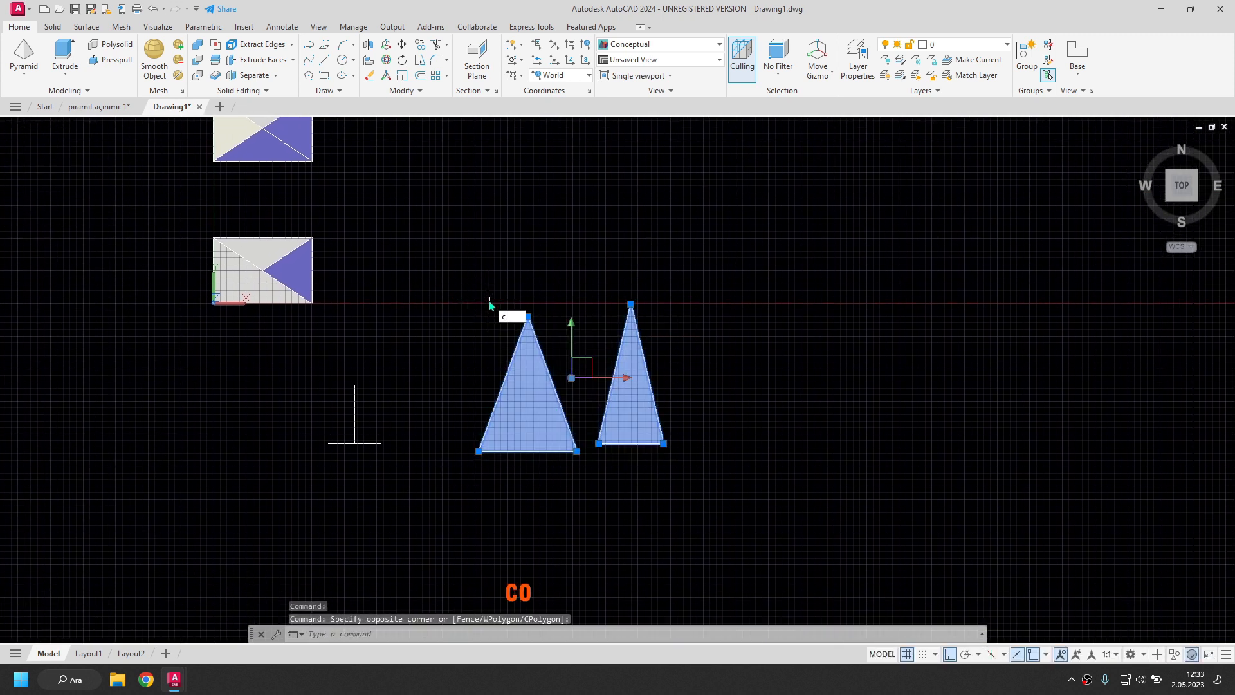
{"action": "key", "text": "Return"}
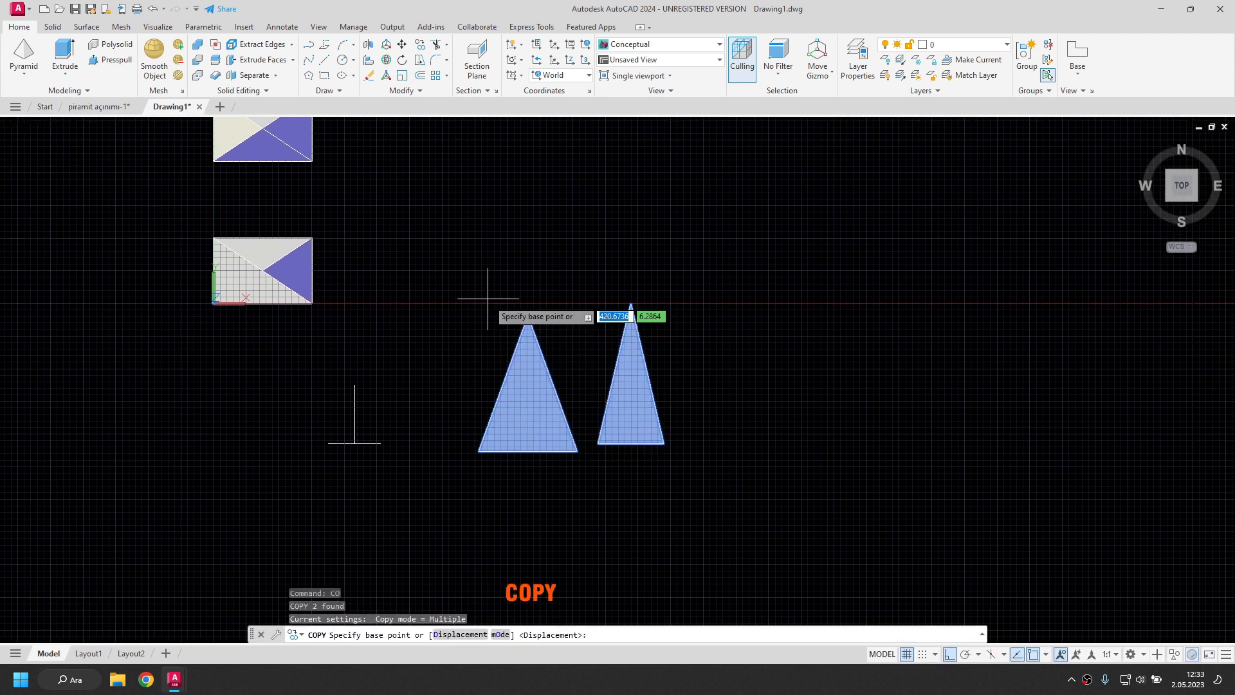
{"action": "left_click", "coordinate": [479, 451]}
{"action": "left_click", "coordinate": [705, 442]}
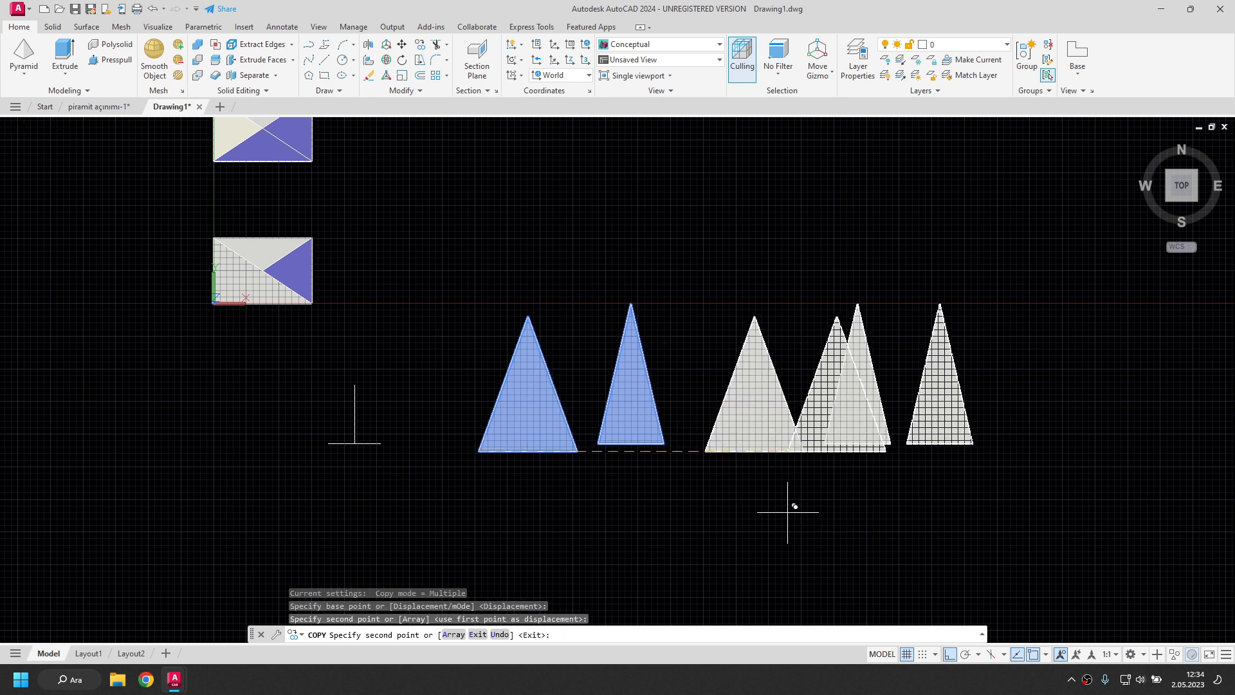
{"action": "key", "text": "Escape"}
Step: Align the original narrow face to the wide face's right edge, matching left base corner to right base corner and apex to apex, without scaling
{"action": "scroll", "coordinate": [669, 408], "scroll_direction": "up", "scroll_amount": 3}
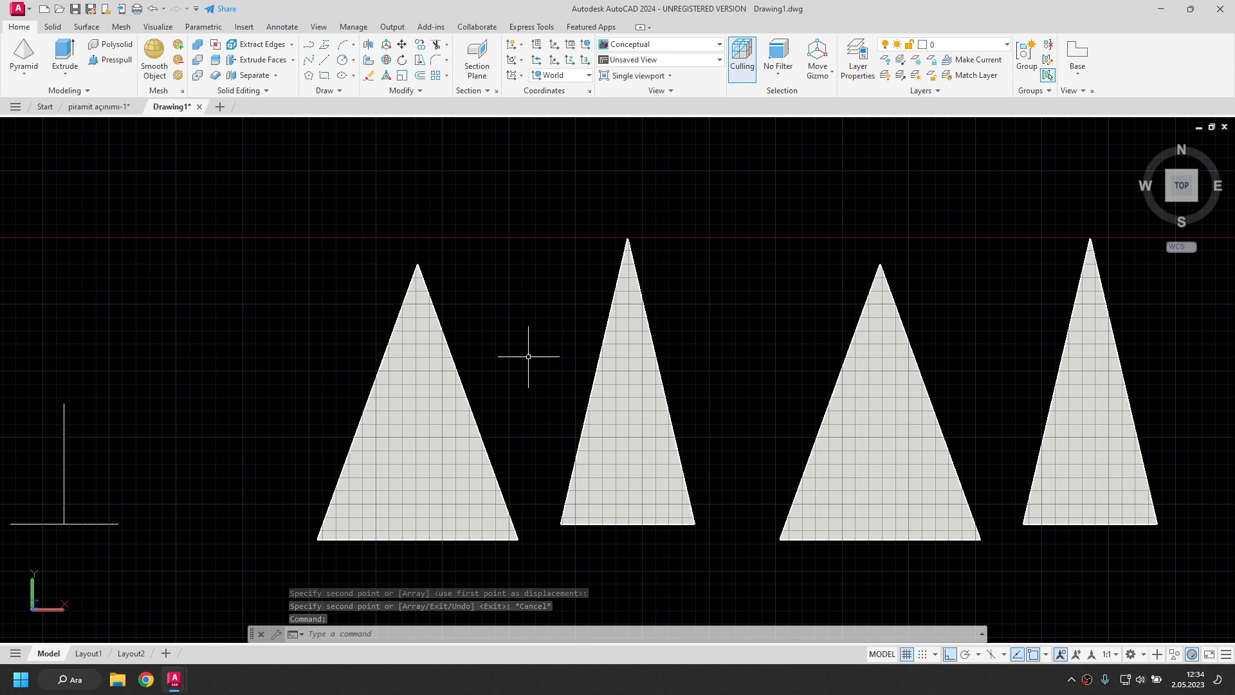
{"action": "type", "text": "AL"}
{"action": "key", "text": "Return"}
{"action": "left_click", "coordinate": [613, 402]}
{"action": "key", "text": "Return"}
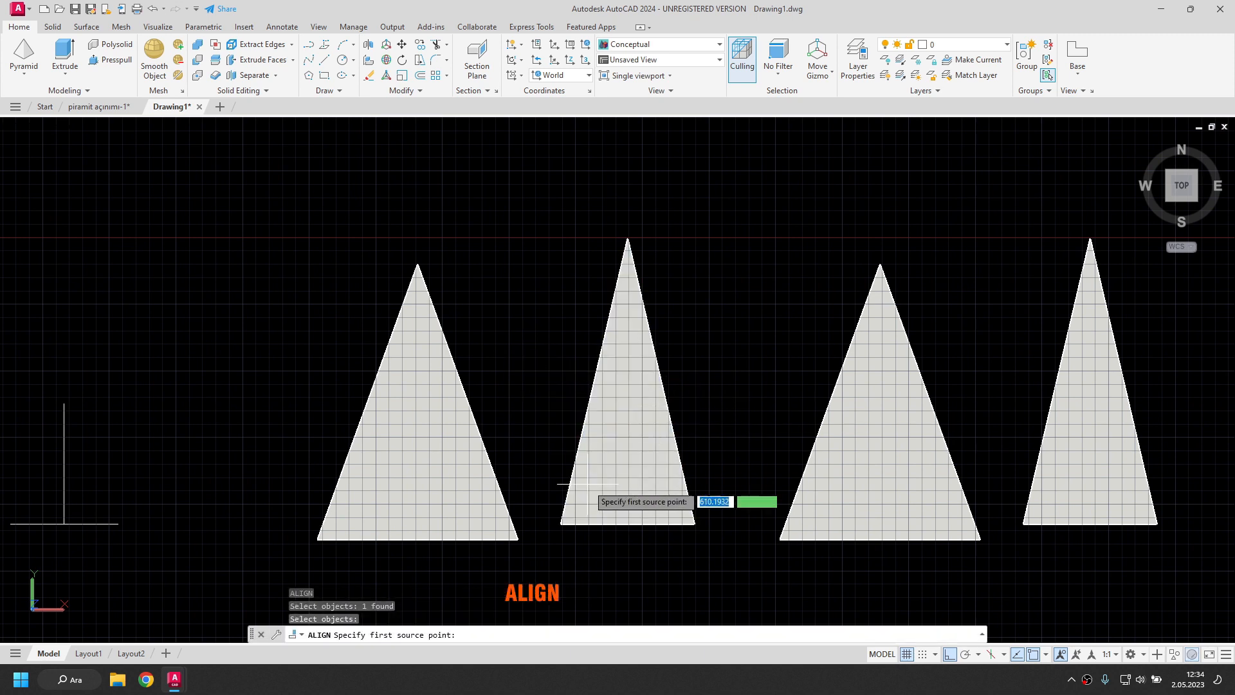
{"action": "left_click", "coordinate": [561, 525]}
{"action": "left_click", "coordinate": [518, 539]}
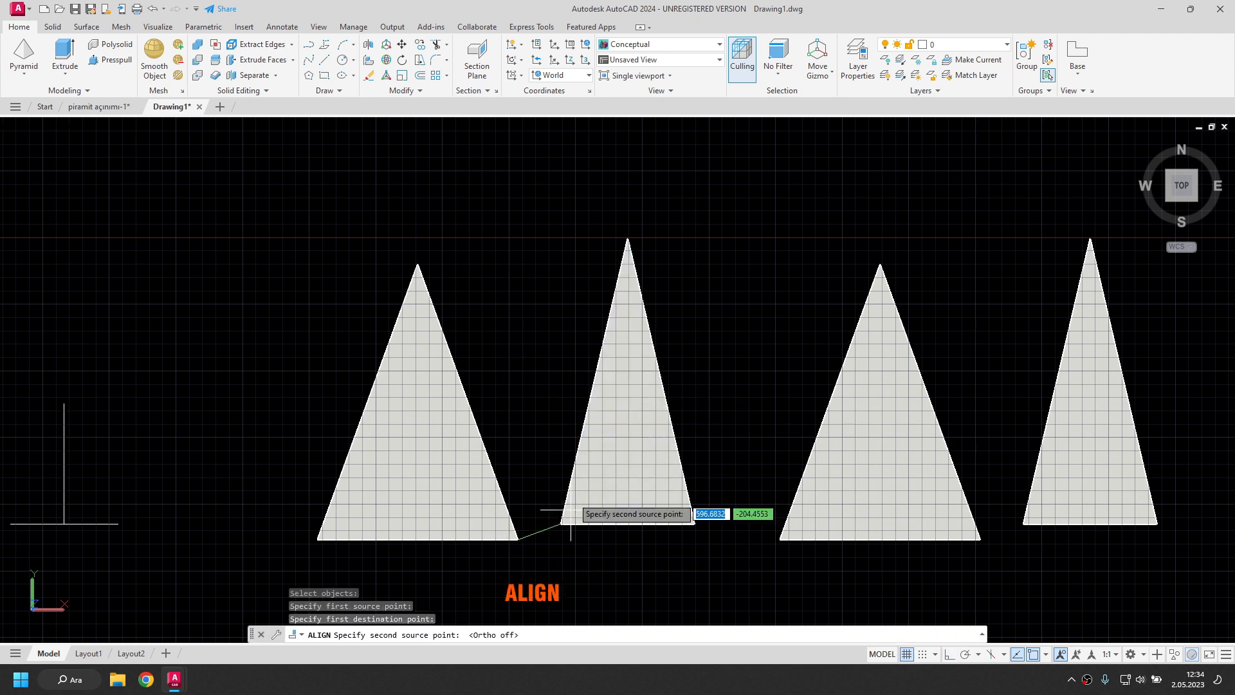
{"action": "left_click", "coordinate": [627, 240]}
{"action": "left_click", "coordinate": [417, 264]}
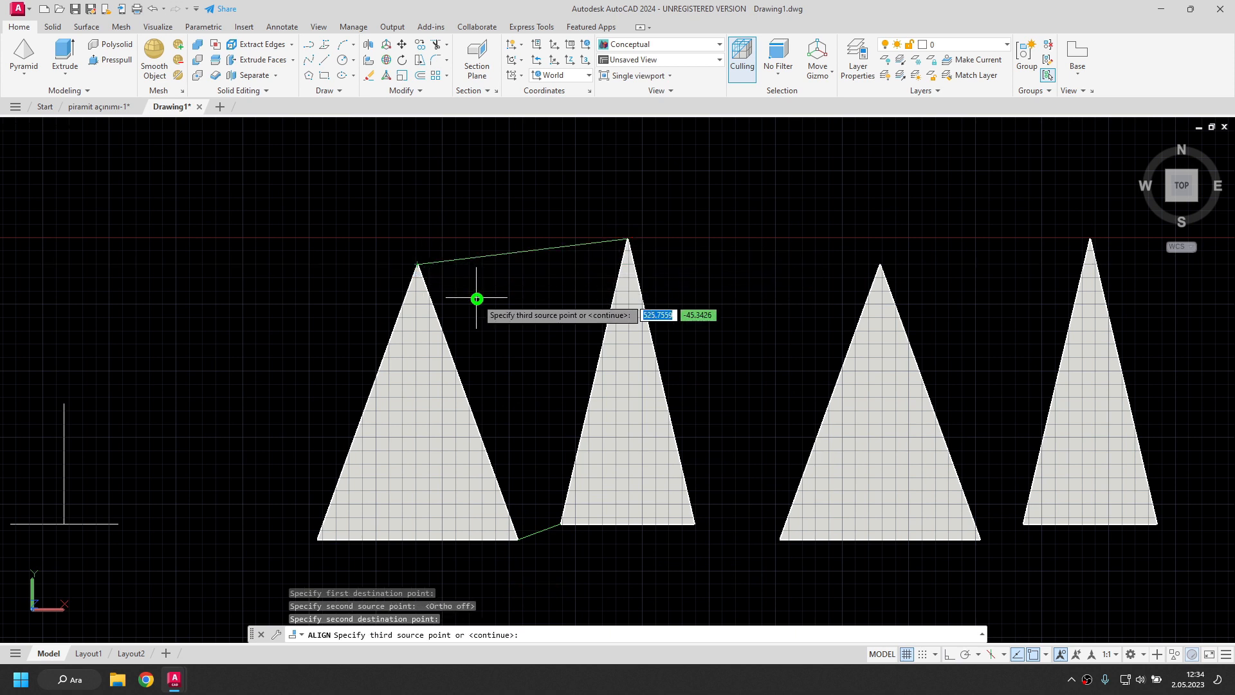
{"action": "key", "text": "Return"}
{"action": "left_click", "coordinate": [504, 345]}
Step: Align the copied wide face to the narrow face's free edge, matching its left base corner and apex, without scaling
{"action": "key", "text": "Return"}
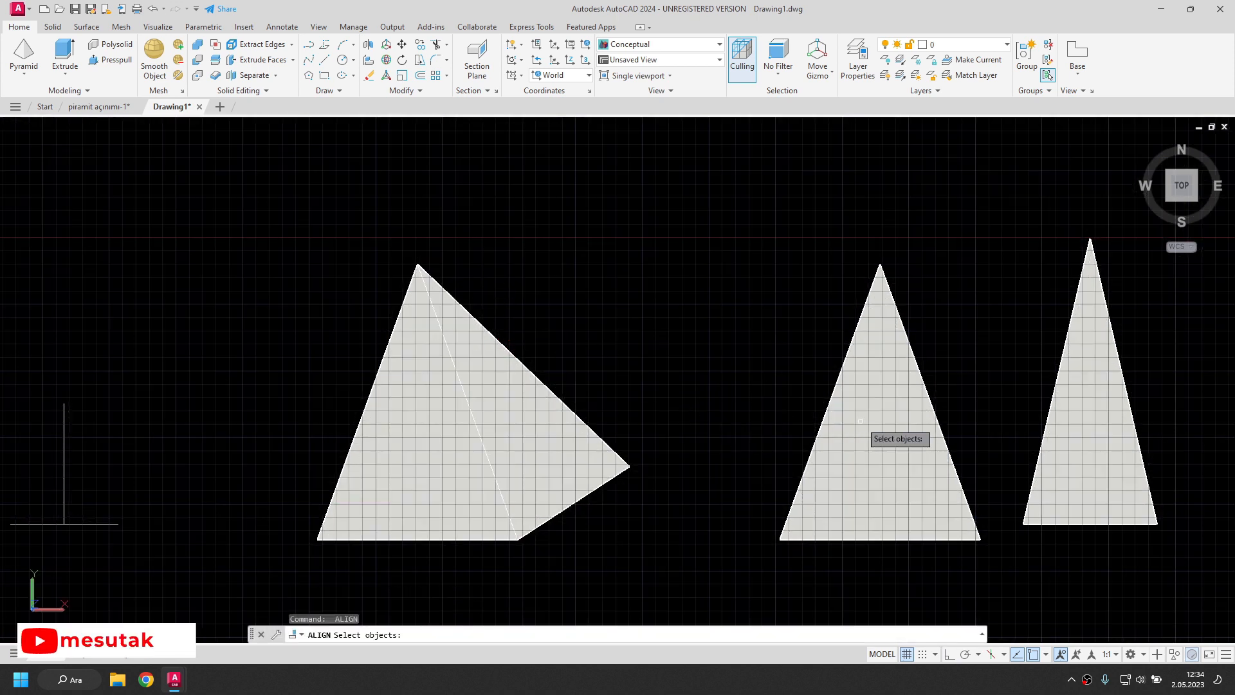
{"action": "left_click", "coordinate": [857, 421]}
{"action": "key", "text": "Return"}
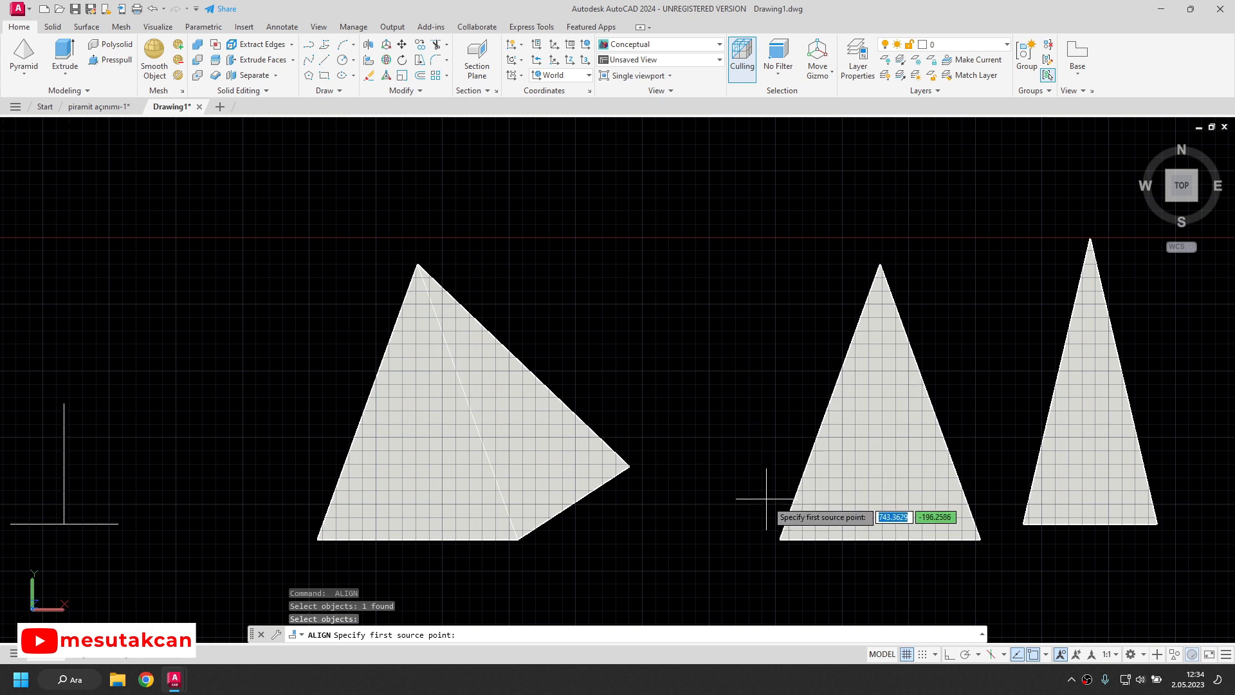
{"action": "left_click", "coordinate": [780, 539]}
{"action": "left_click", "coordinate": [628, 465]}
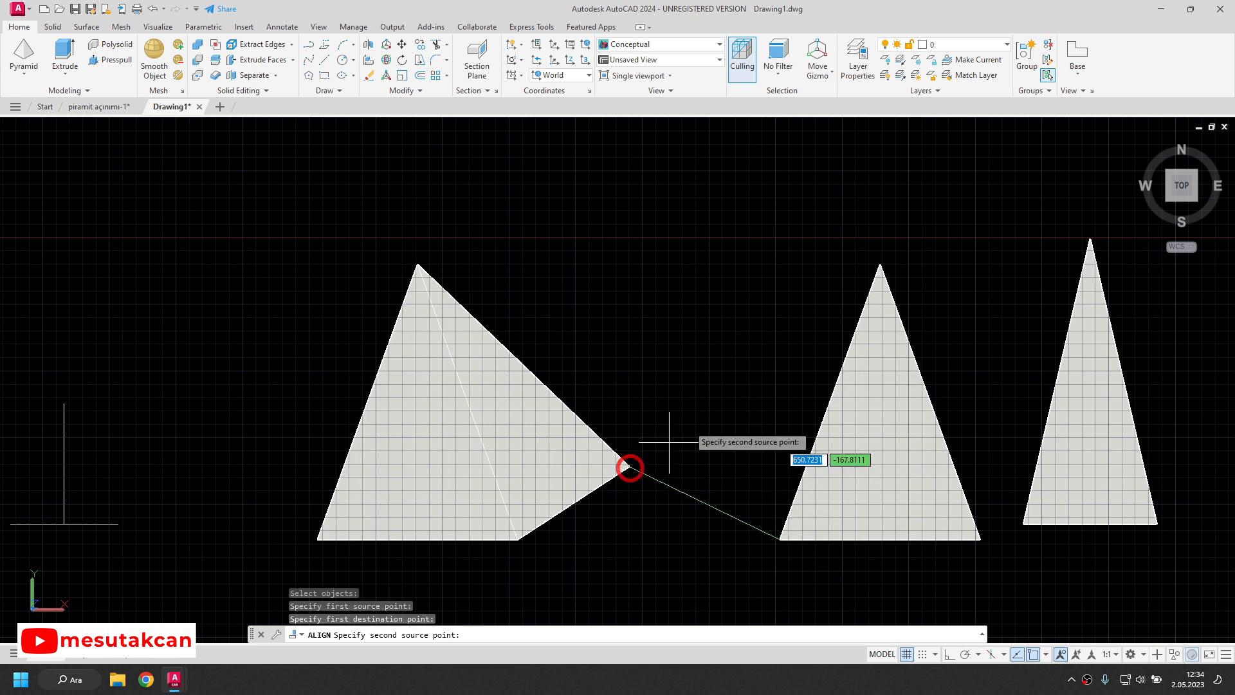
{"action": "left_click", "coordinate": [880, 264]}
{"action": "left_click", "coordinate": [417, 263]}
{"action": "key", "text": "Return"}
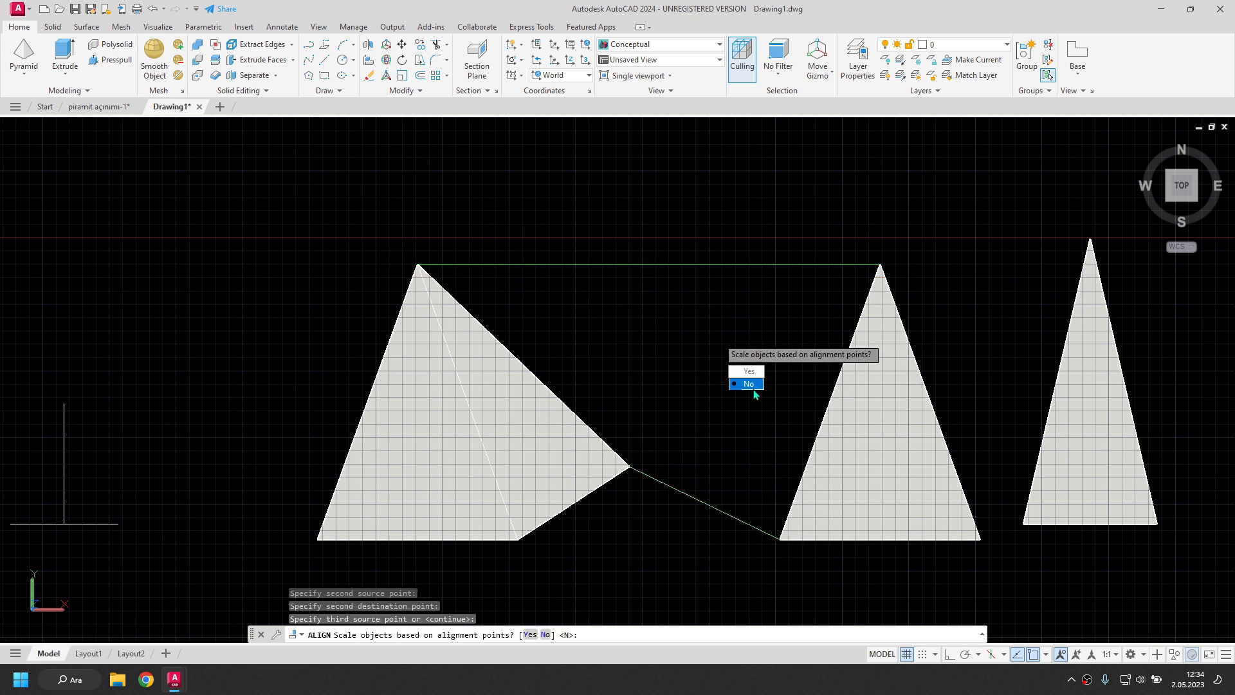
{"action": "left_click", "coordinate": [740, 372]}
Step: Align the copied narrow face to the second wide face's free edge, matching its left base corner and apex, without scaling
{"action": "key", "text": "Return"}
{"action": "left_click", "coordinate": [1073, 459]}
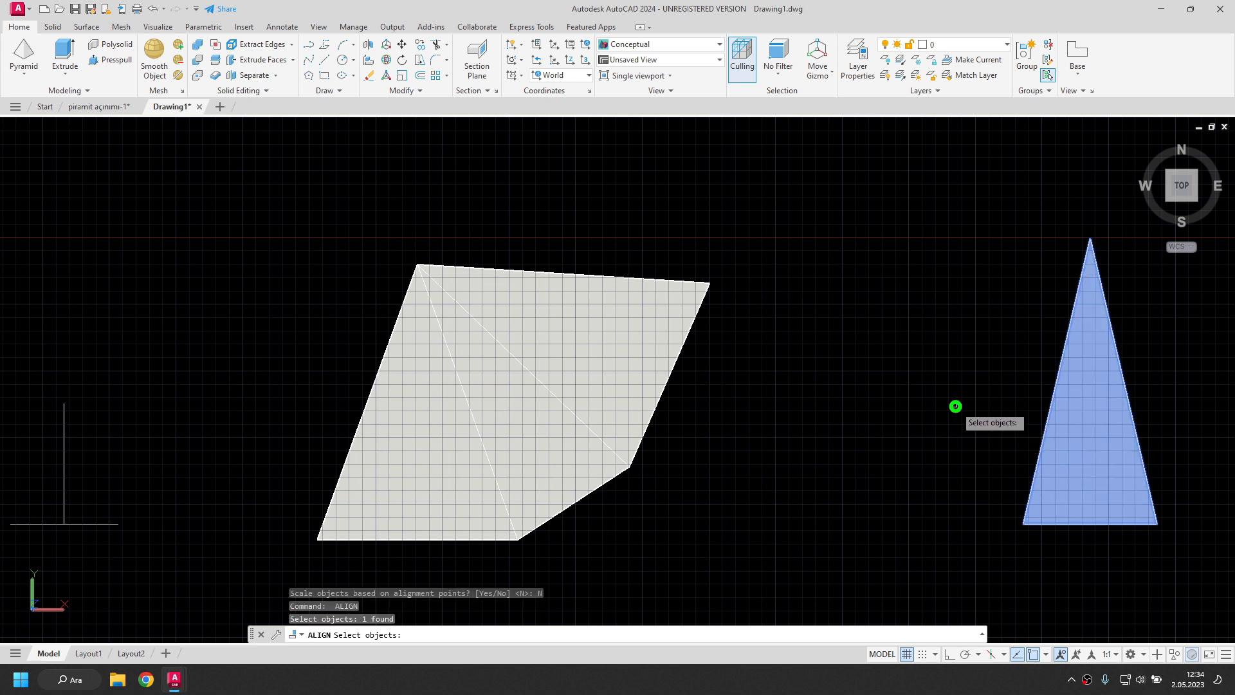
{"action": "key", "text": "Return"}
{"action": "left_click", "coordinate": [1024, 524]}
{"action": "left_click", "coordinate": [710, 283]}
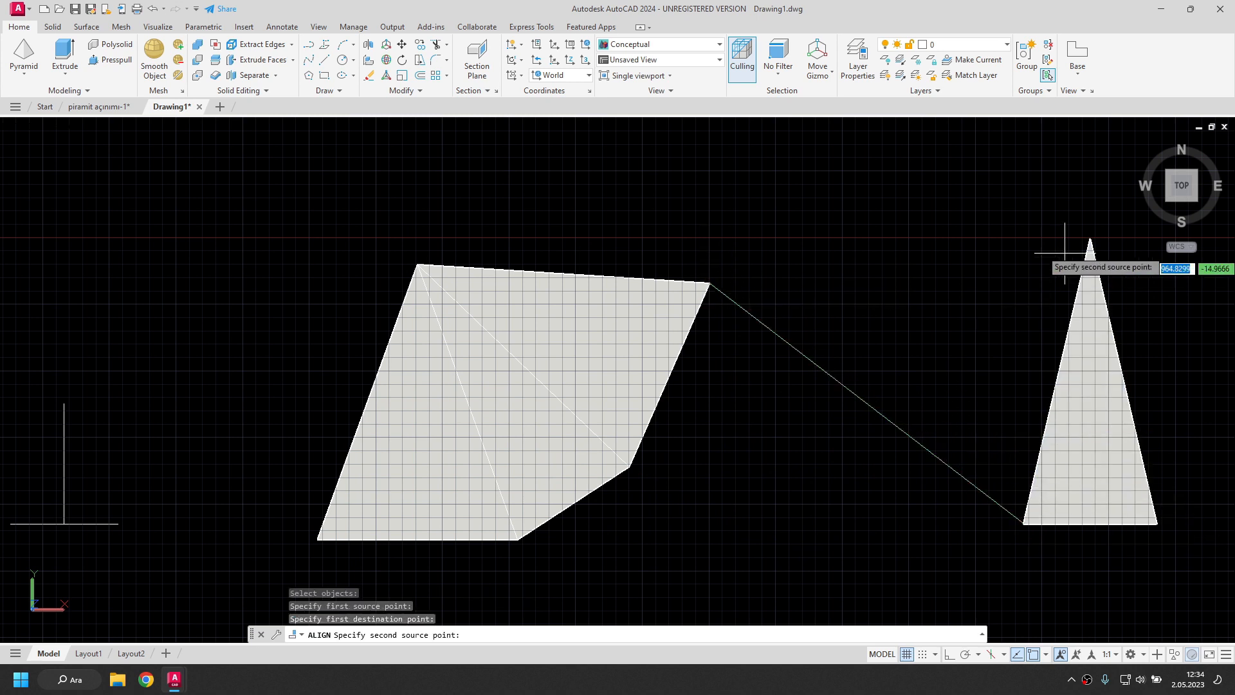
{"action": "left_click", "coordinate": [1089, 240]}
{"action": "left_click", "coordinate": [417, 264]}
{"action": "key", "text": "Return"}
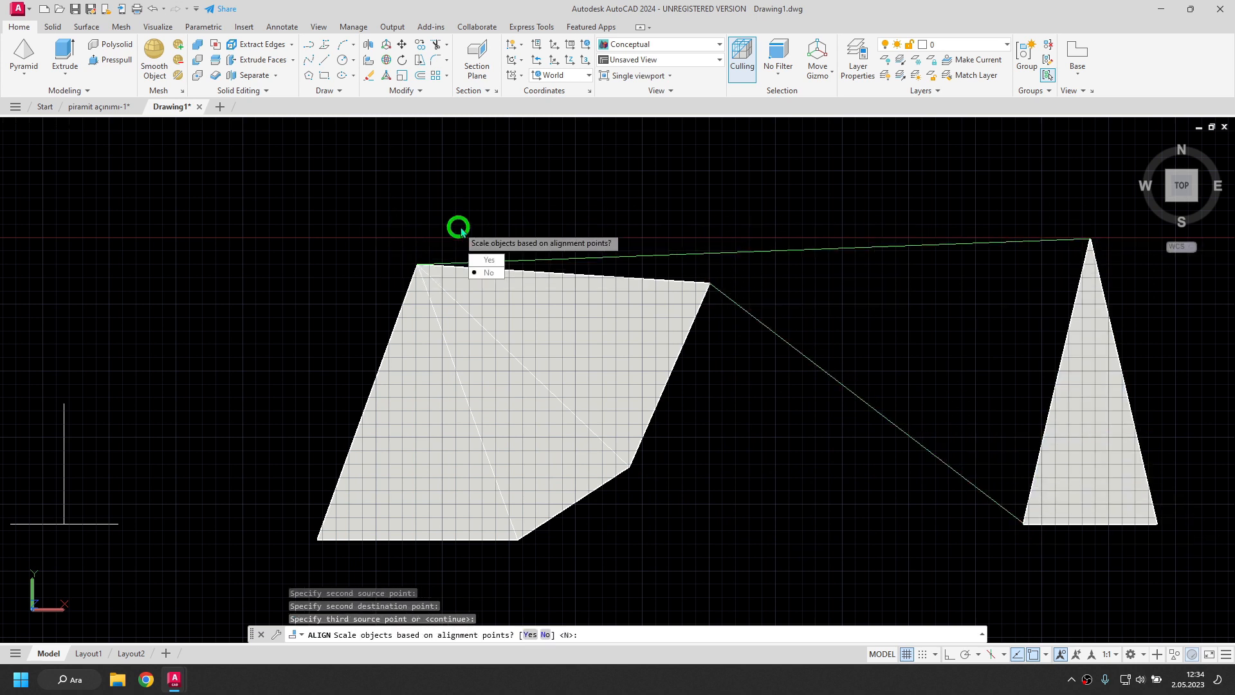
{"action": "left_click", "coordinate": [498, 272]}
Step: Rotate the four joined faces about their common apex by reference, using the middle fold from base to apex and a new angle of 90
{"action": "scroll", "coordinate": [711, 507], "scroll_direction": "down", "scroll_amount": 3}
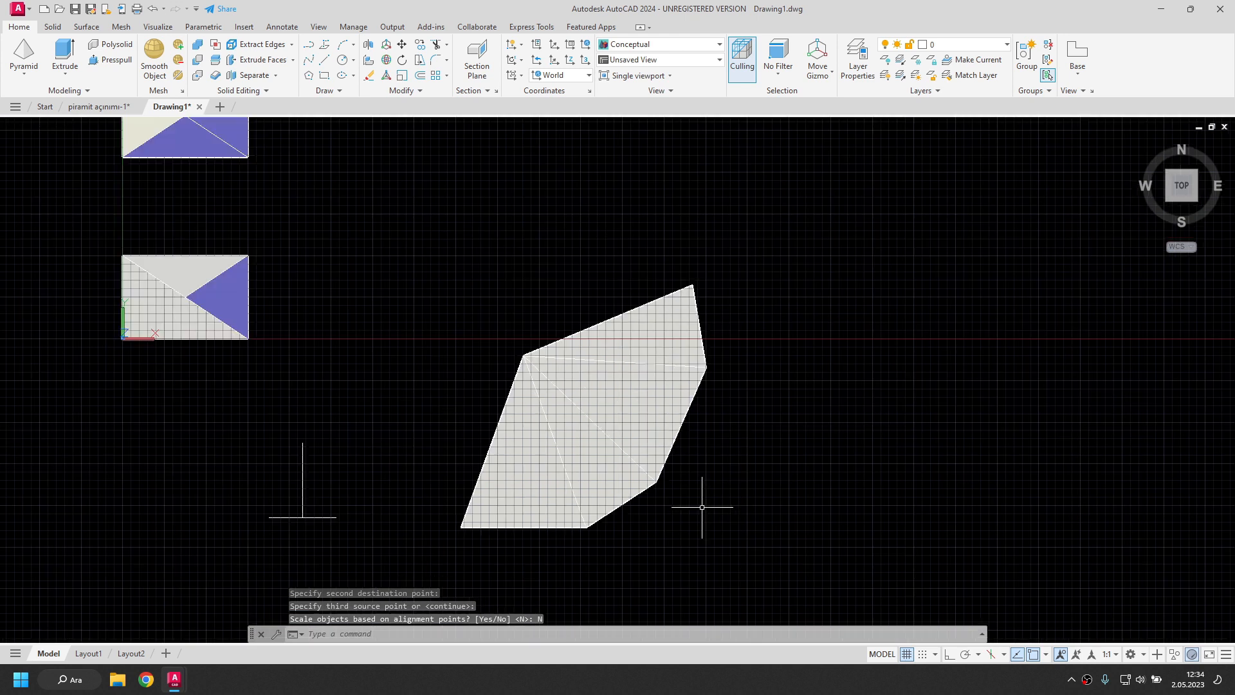
{"action": "middle_click_drag", "start_coordinate": [711, 505], "coordinate": [603, 458]}
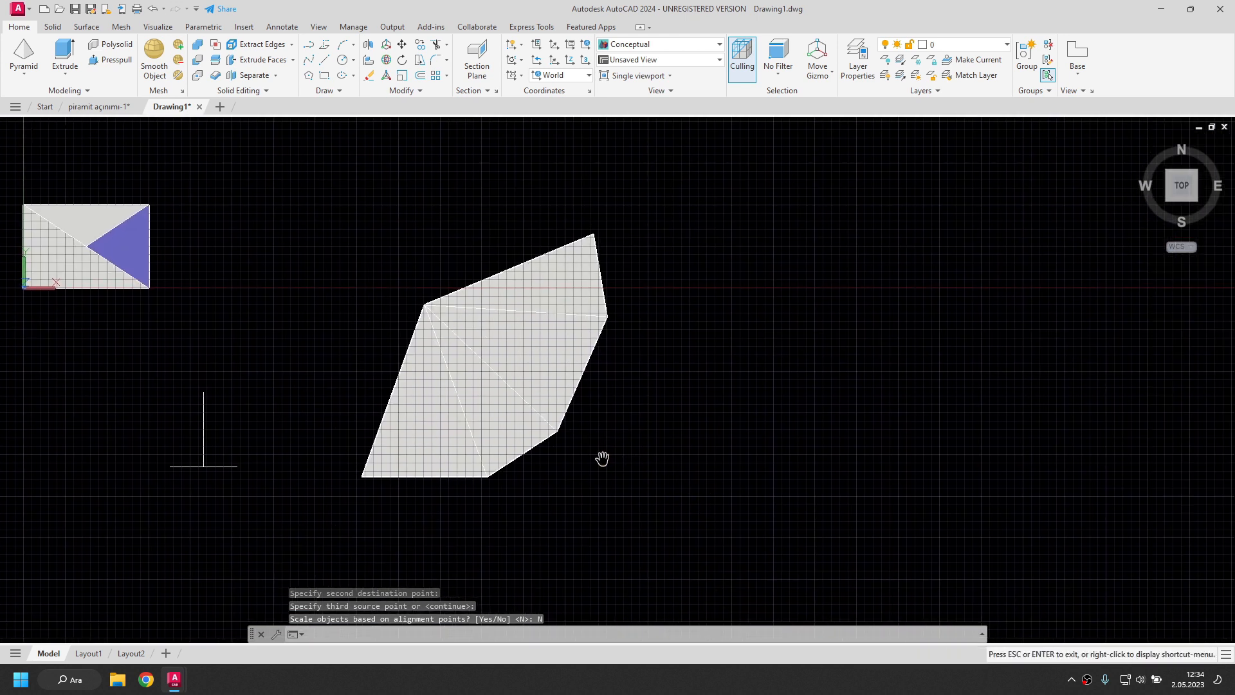
{"action": "left_click", "coordinate": [675, 522]}
{"action": "left_click", "coordinate": [332, 217]}
{"action": "type", "text": "ro"}
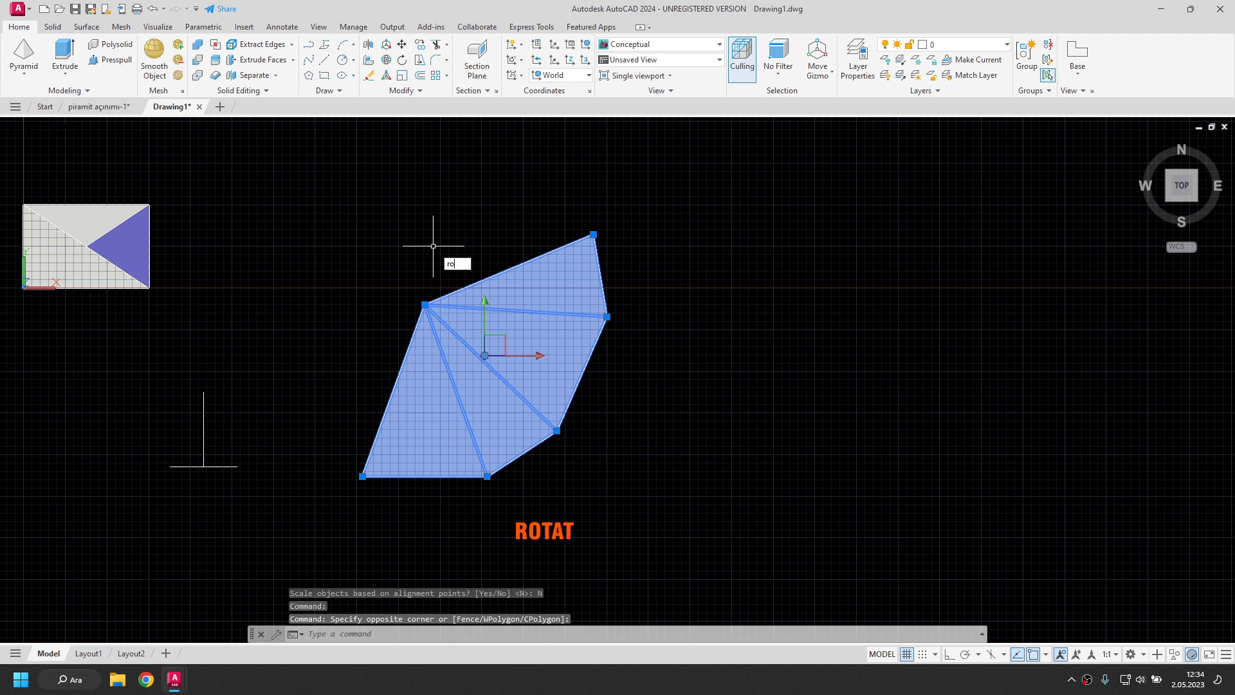
{"action": "type", "text": "tate"}
{"action": "key", "text": "Return"}
{"action": "left_click", "coordinate": [425, 305]}
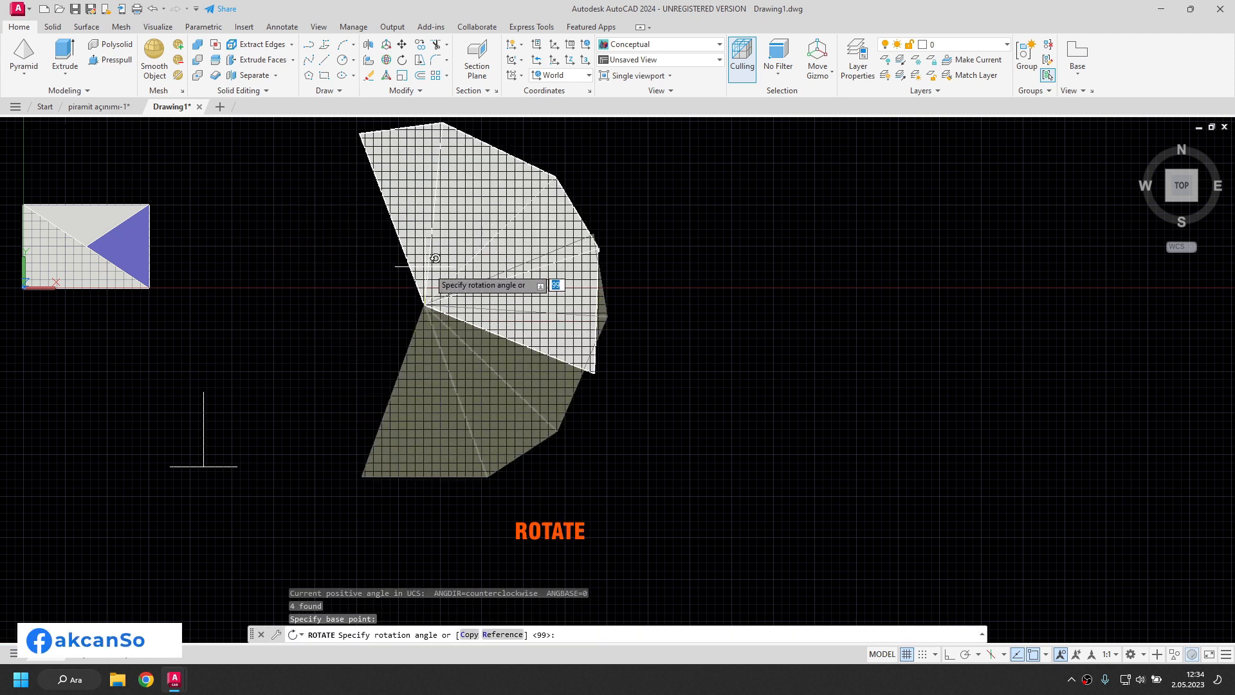
{"action": "right_click", "coordinate": [444, 259]}
{"action": "left_click", "coordinate": [470, 335]}
{"action": "left_click", "coordinate": [557, 429]}
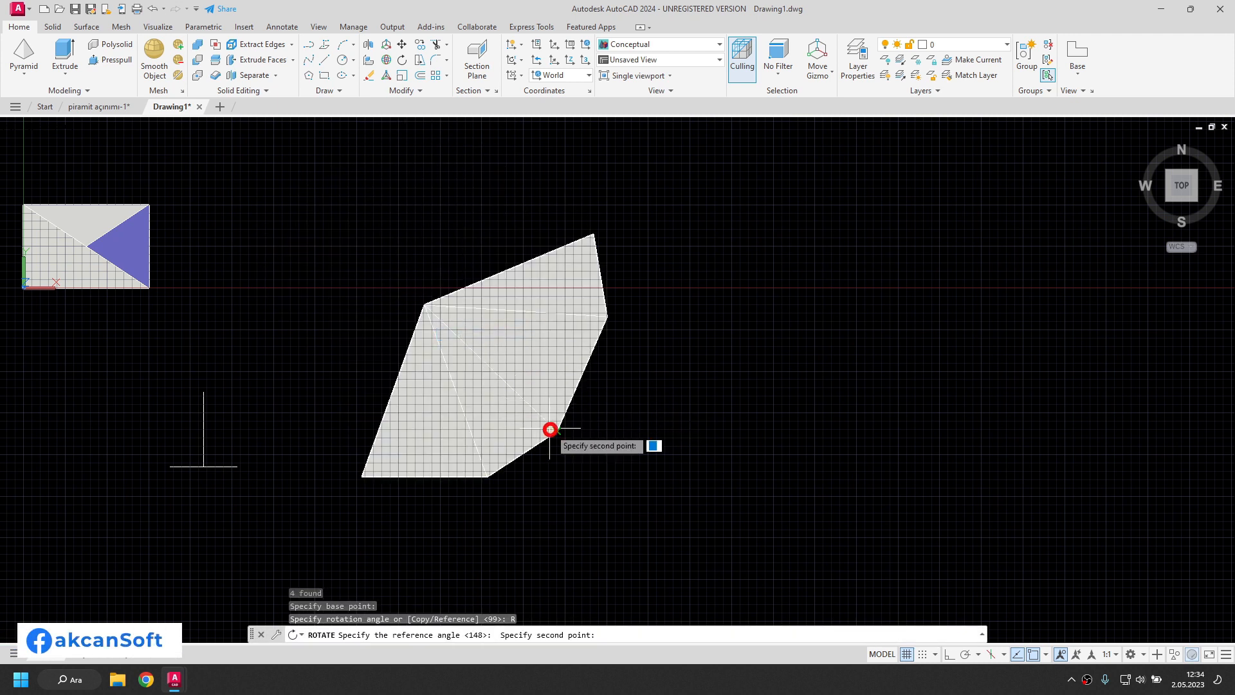
{"action": "left_click", "coordinate": [424, 304]}
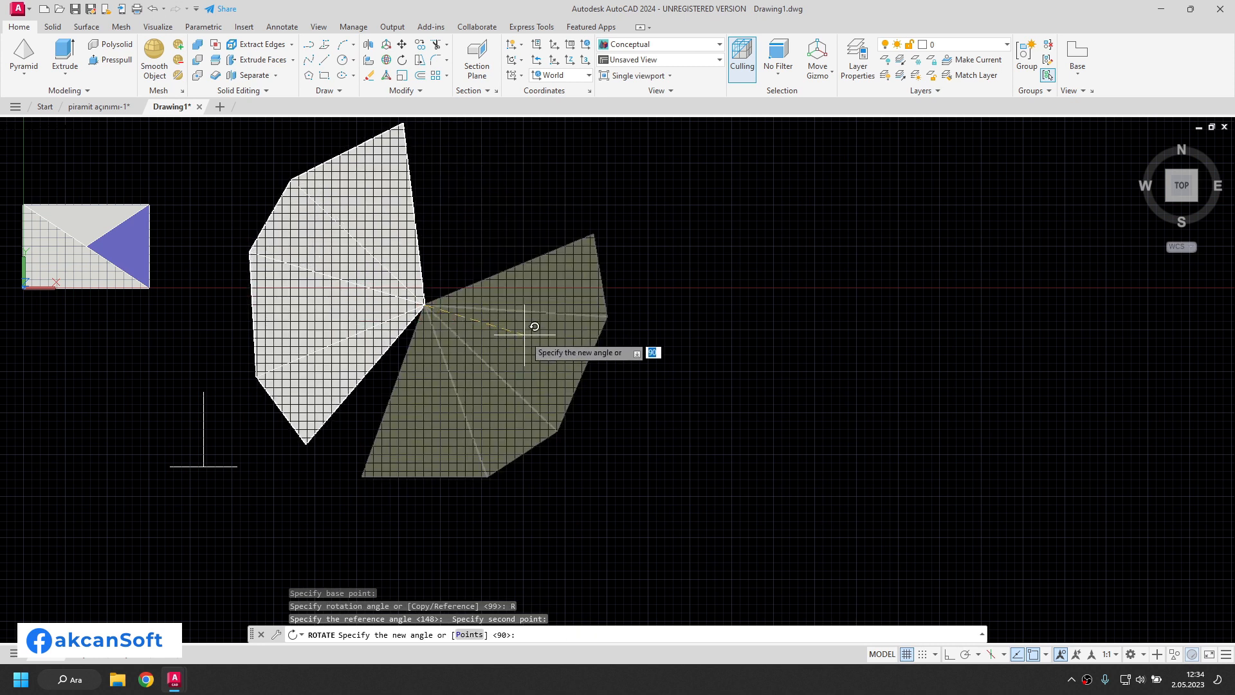
{"action": "type", "text": "90"}
{"action": "key", "text": "Return"}
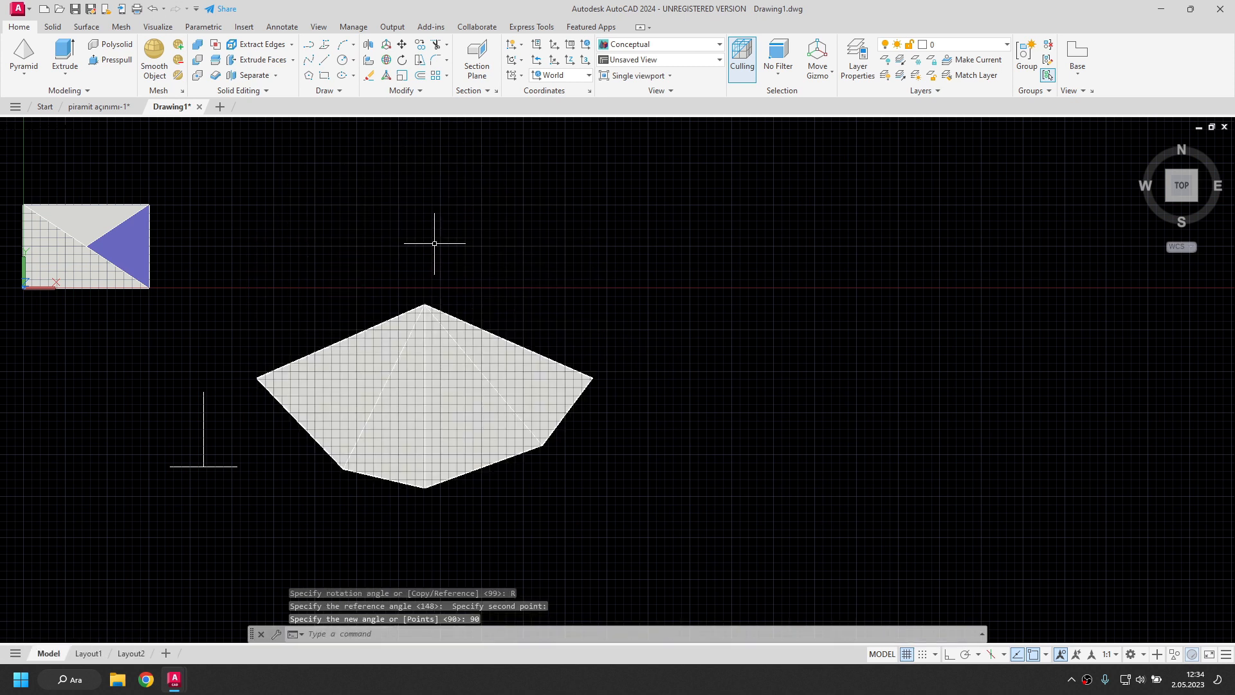
Step: Place a copy of the exploded pyramid's rectangular base face just below the four joined faces
{"action": "scroll", "coordinate": [298, 419], "scroll_direction": "up", "scroll_amount": 3}
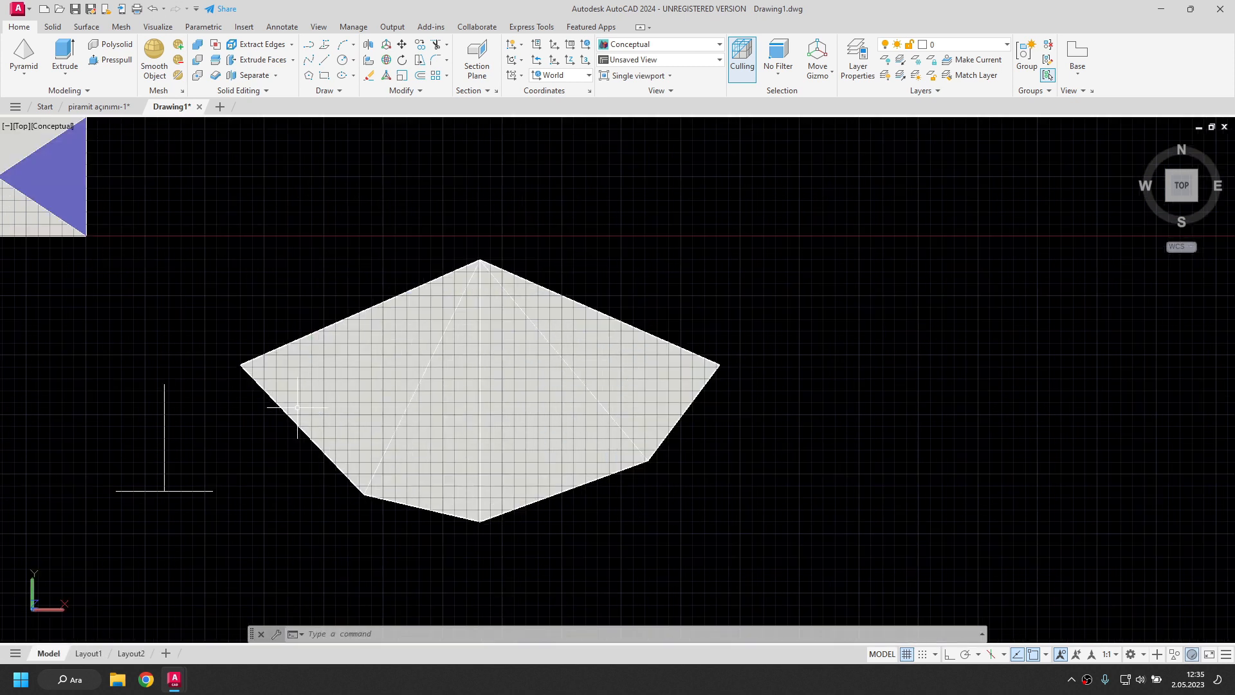
{"action": "scroll", "coordinate": [238, 360], "scroll_direction": "down", "scroll_amount": 4}
{"action": "middle_click_drag", "start_coordinate": [199, 336], "coordinate": [425, 317]}
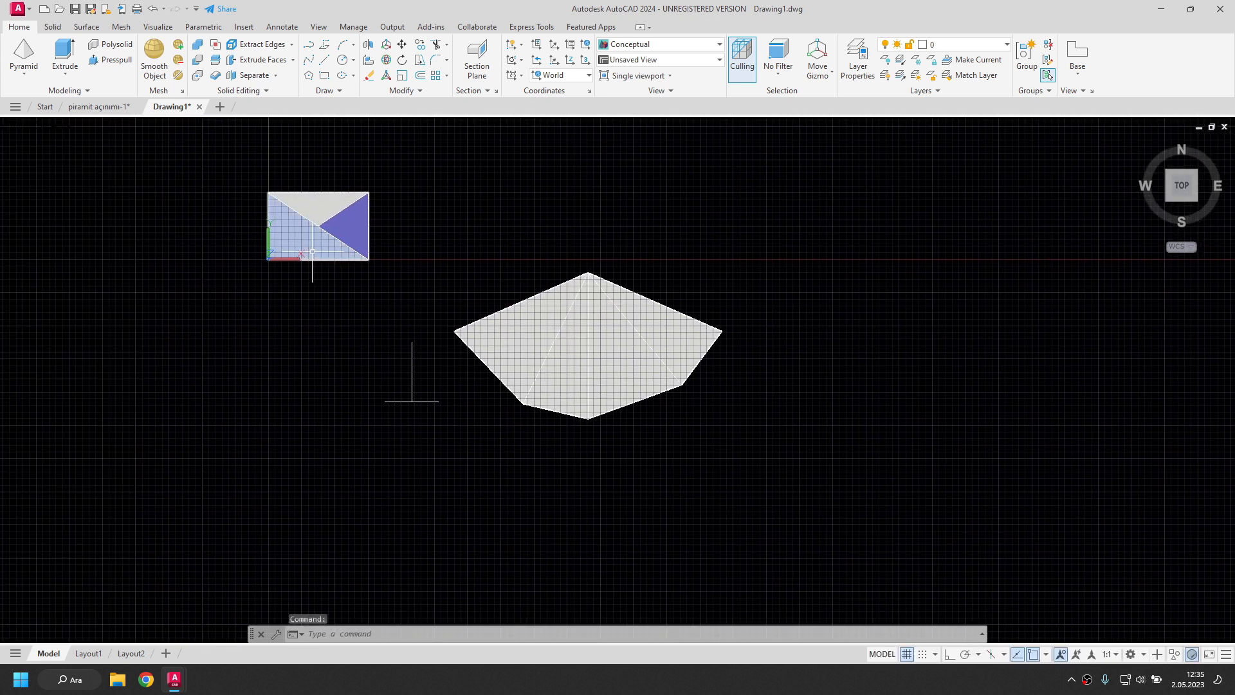
{"action": "left_click", "coordinate": [308, 243]}
{"action": "left_click_drag", "start_coordinate": [296, 236], "coordinate": [630, 477]}
{"action": "scroll", "coordinate": [717, 477], "scroll_direction": "up", "scroll_amount": 2}
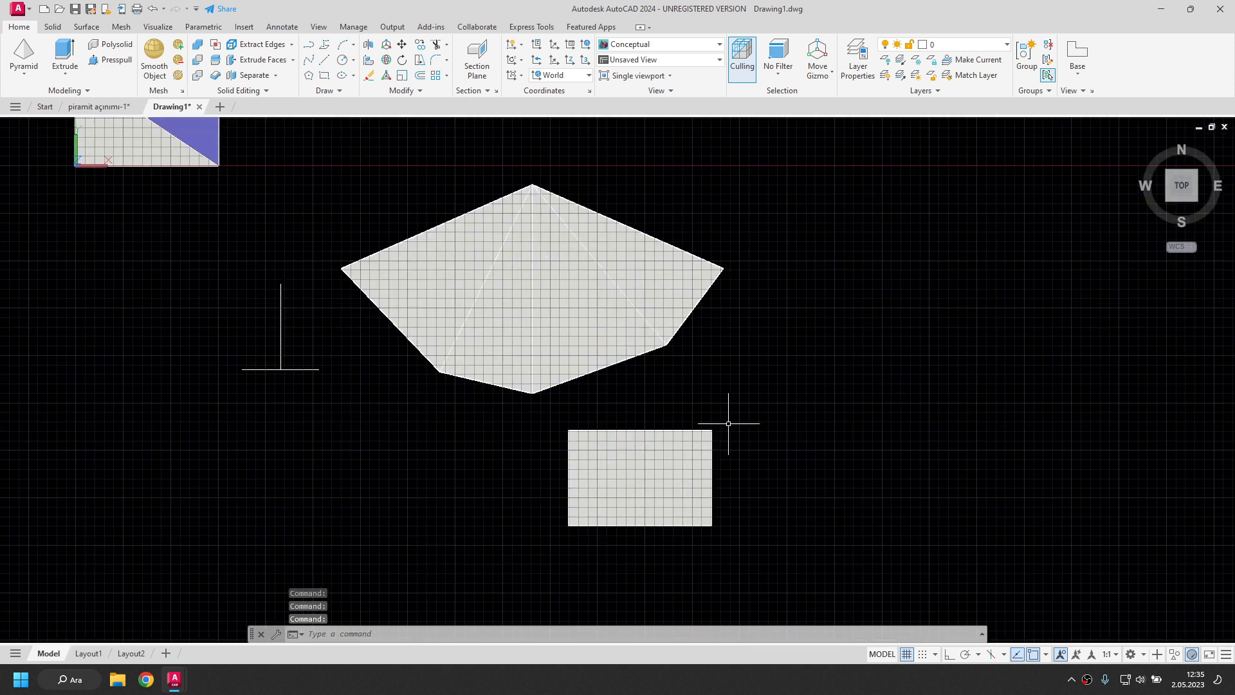
Step: Align the base rectangle's upper long edge with the base edge of the wide face right of the middle fold, without scaling
{"action": "left_click", "coordinate": [641, 473]}
{"action": "key", "text": "Return"}
{"action": "left_click", "coordinate": [569, 431]}
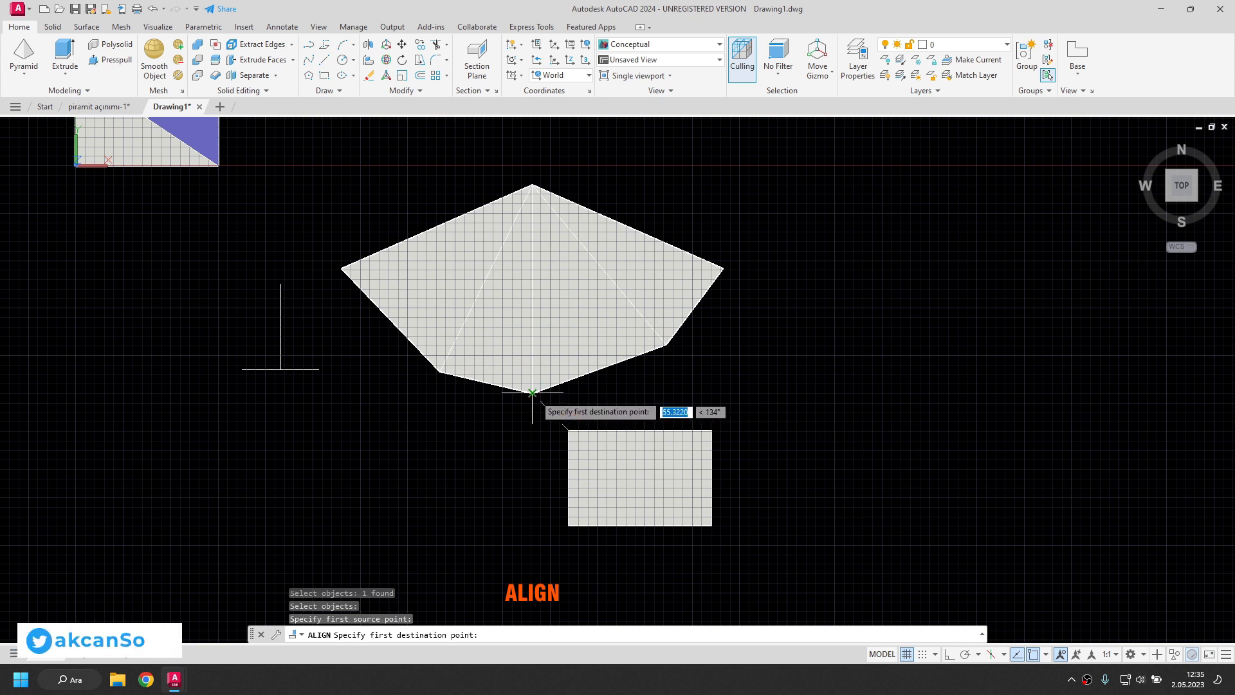
{"action": "left_click", "coordinate": [532, 393]}
{"action": "left_click", "coordinate": [711, 430]}
{"action": "left_click", "coordinate": [666, 344]}
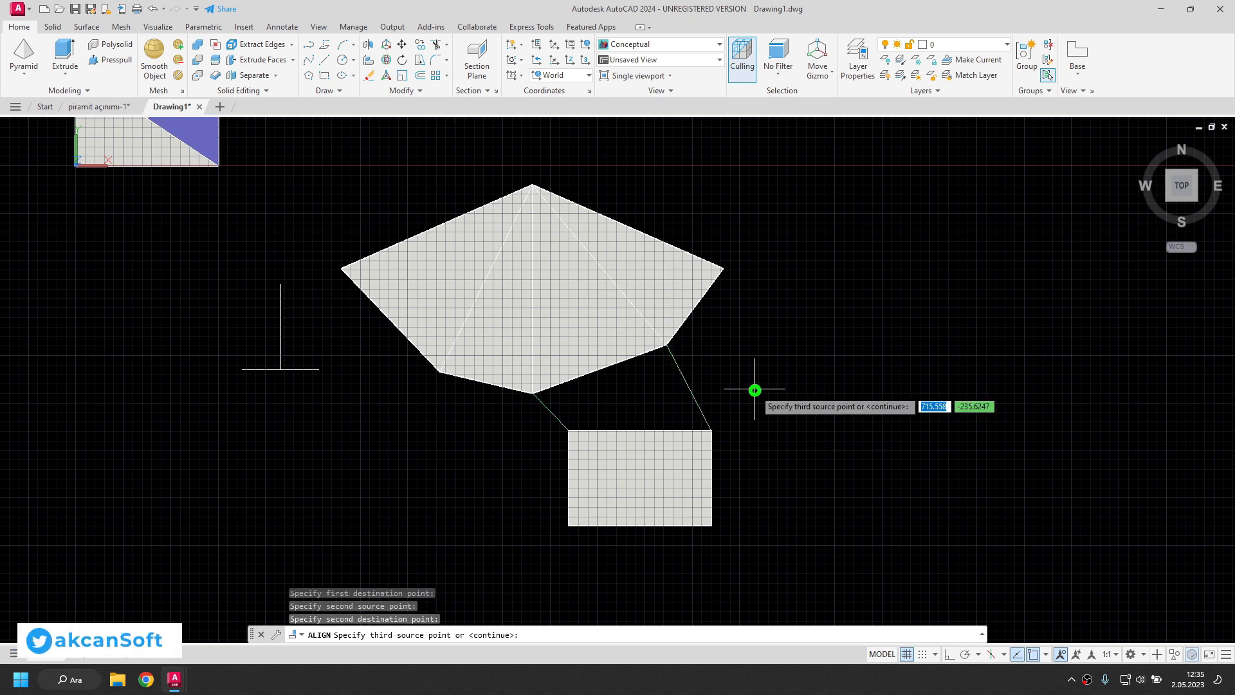
{"action": "key", "text": "Return"}
{"action": "left_click", "coordinate": [786, 435]}
Step: Delete the two lines of the T-shaped guide beside the net
{"action": "middle_click_drag", "start_coordinate": [770, 354], "coordinate": [869, 399]}
{"action": "left_click", "coordinate": [473, 458]}
{"action": "left_click", "coordinate": [334, 373]}
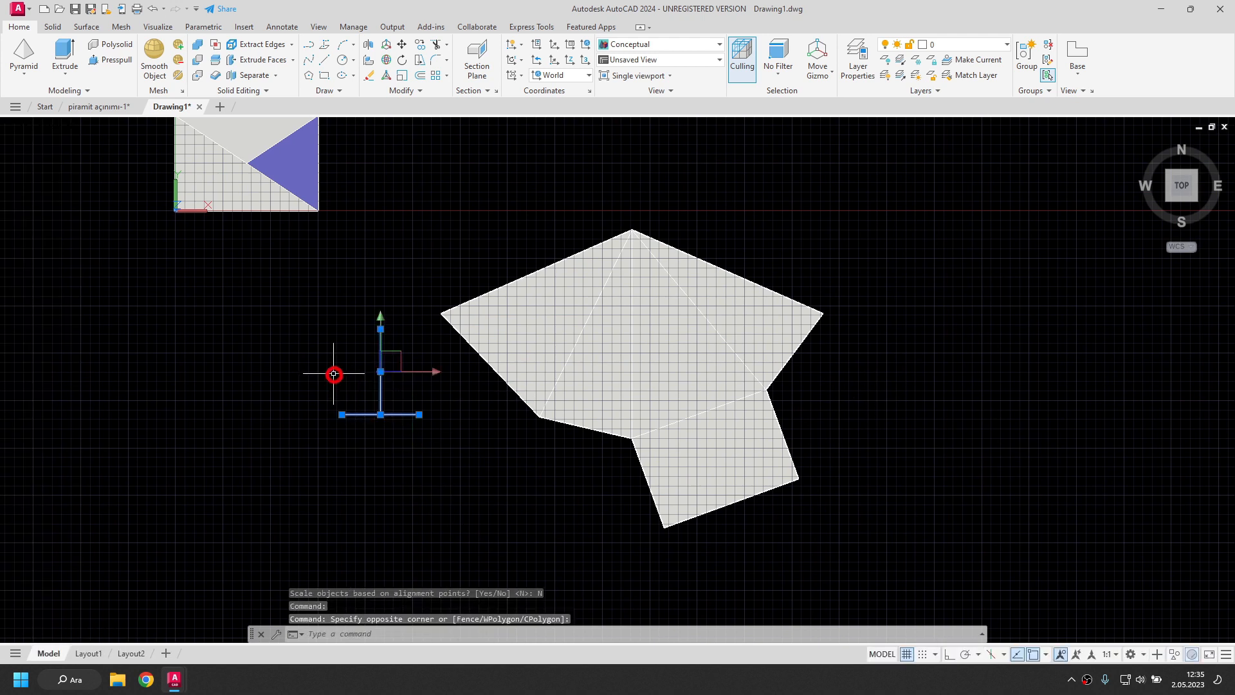
{"action": "key", "text": "Delete"}
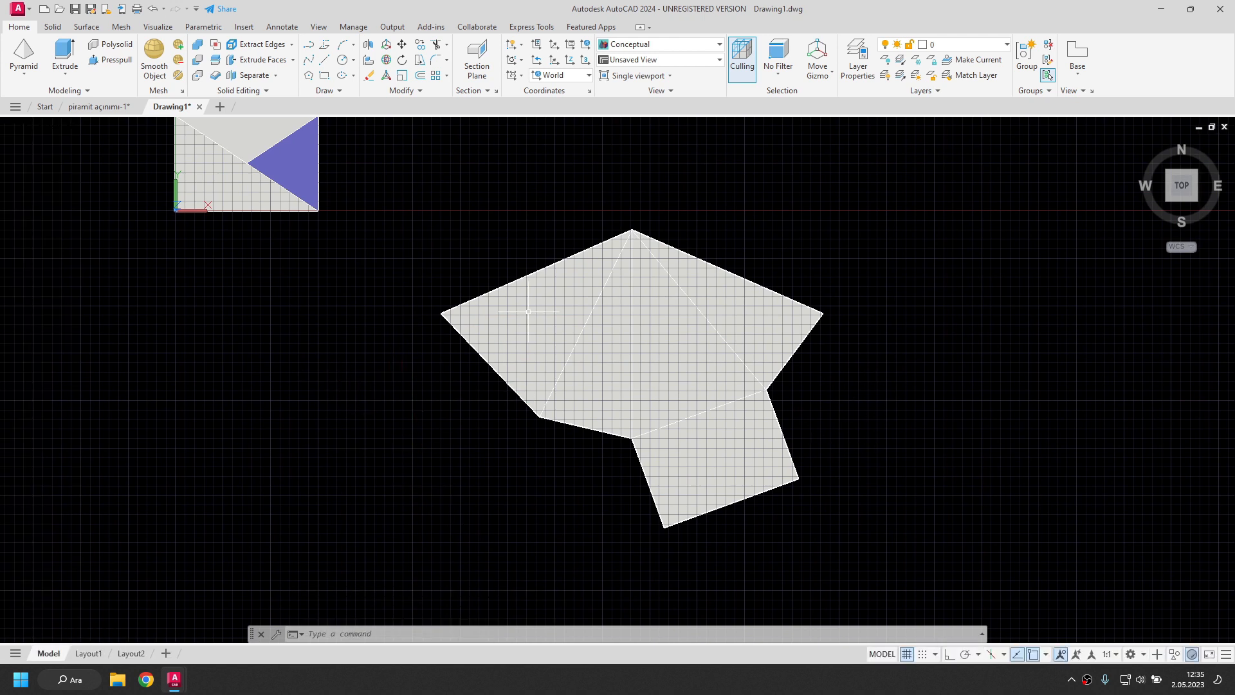
Step: Explode all five faces of the net into lines
{"action": "left_click", "coordinate": [854, 514]}
{"action": "left_click", "coordinate": [411, 191]}
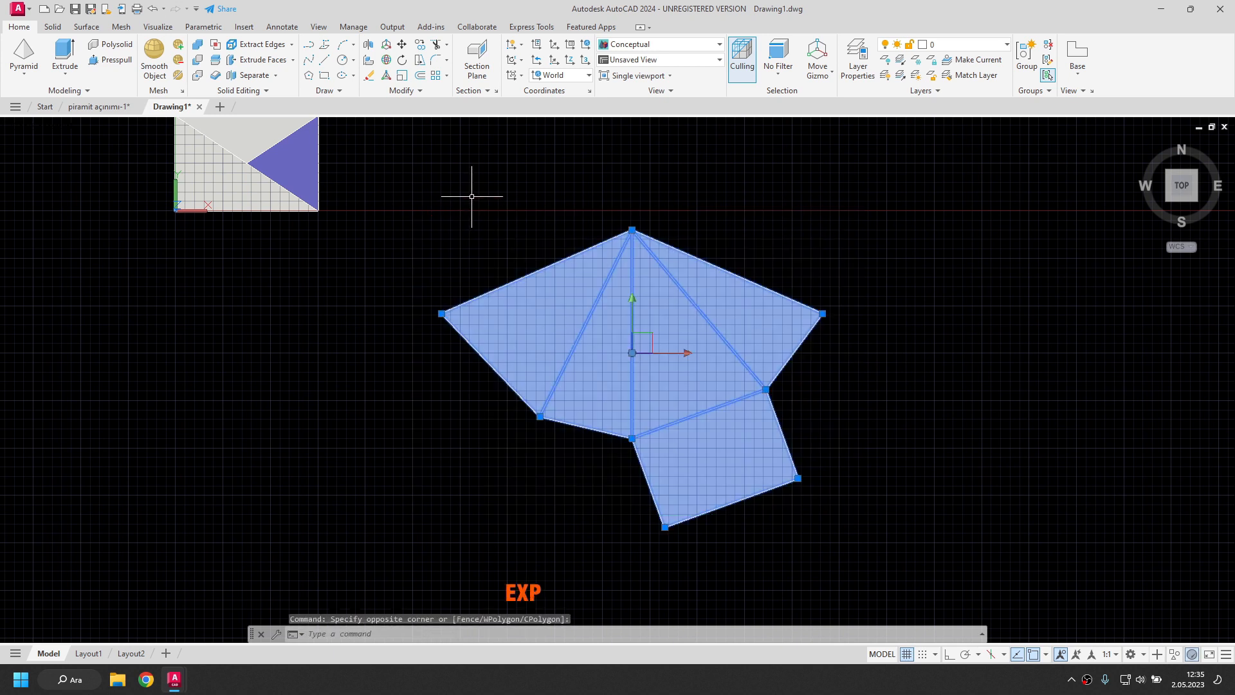
{"action": "type", "text": "x"}
{"action": "key", "text": "Return"}
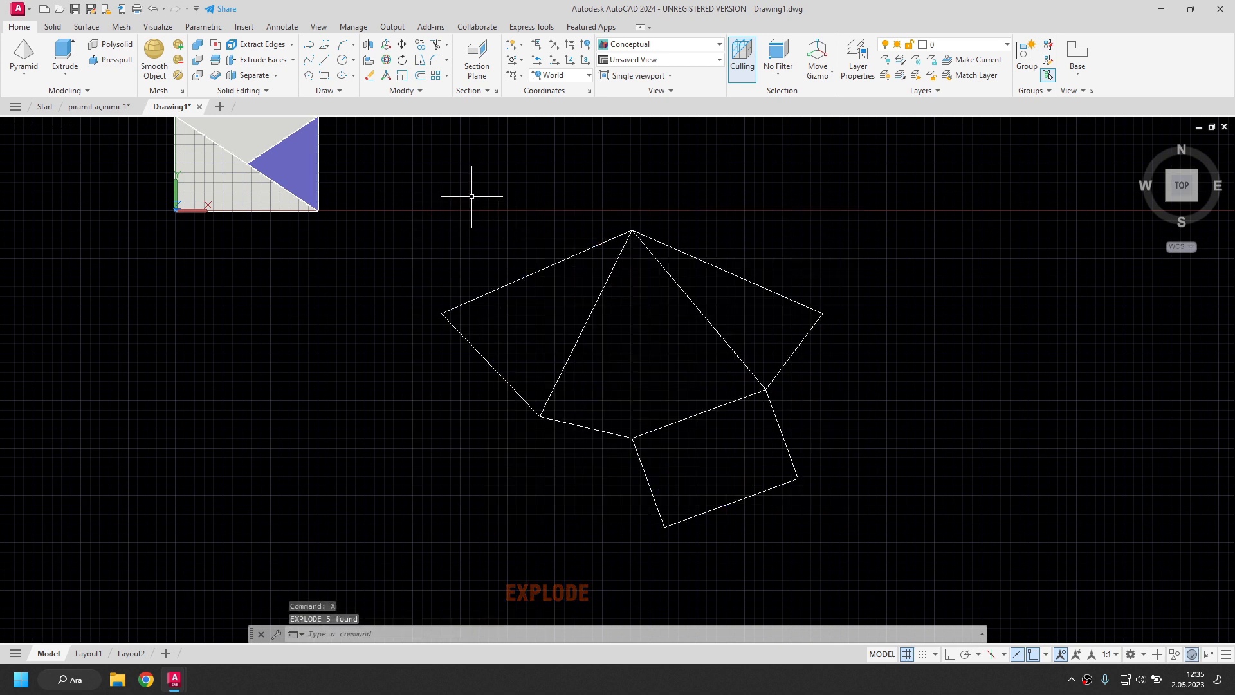
Step: Delete the duplicate overlapping lines on the net's three folds and on the edge shared with the base rectangle
{"action": "left_click", "coordinate": [575, 347]}
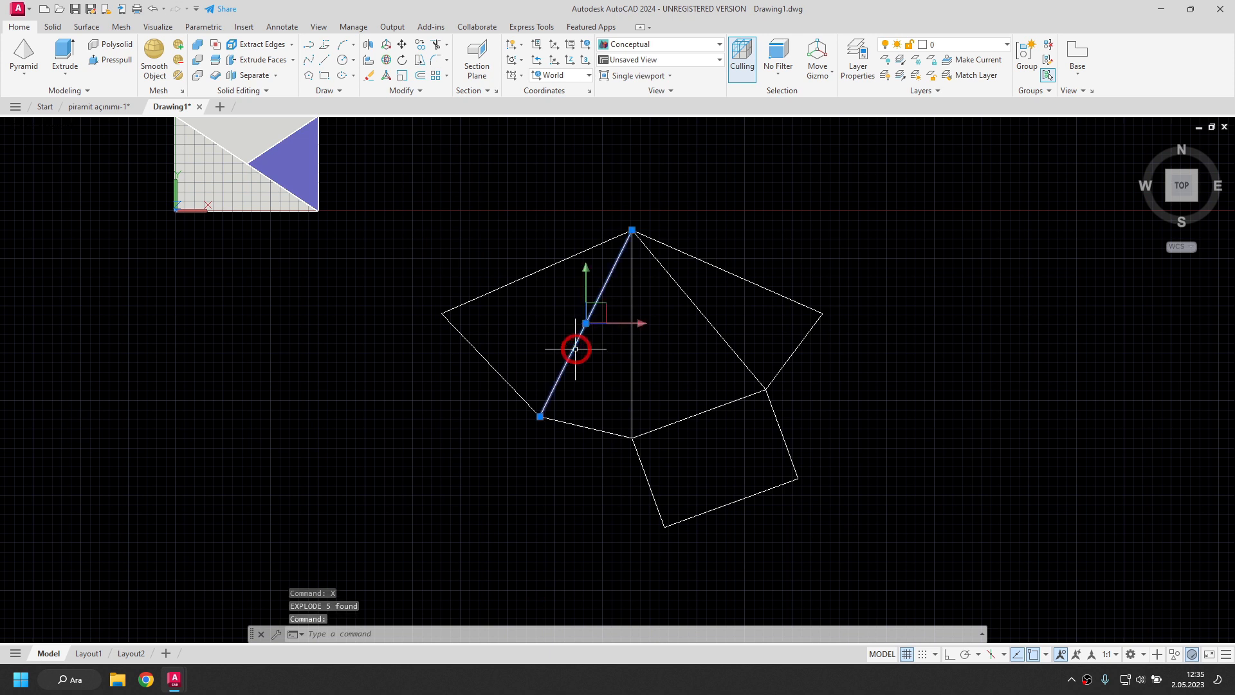
{"action": "left_click", "coordinate": [633, 366]}
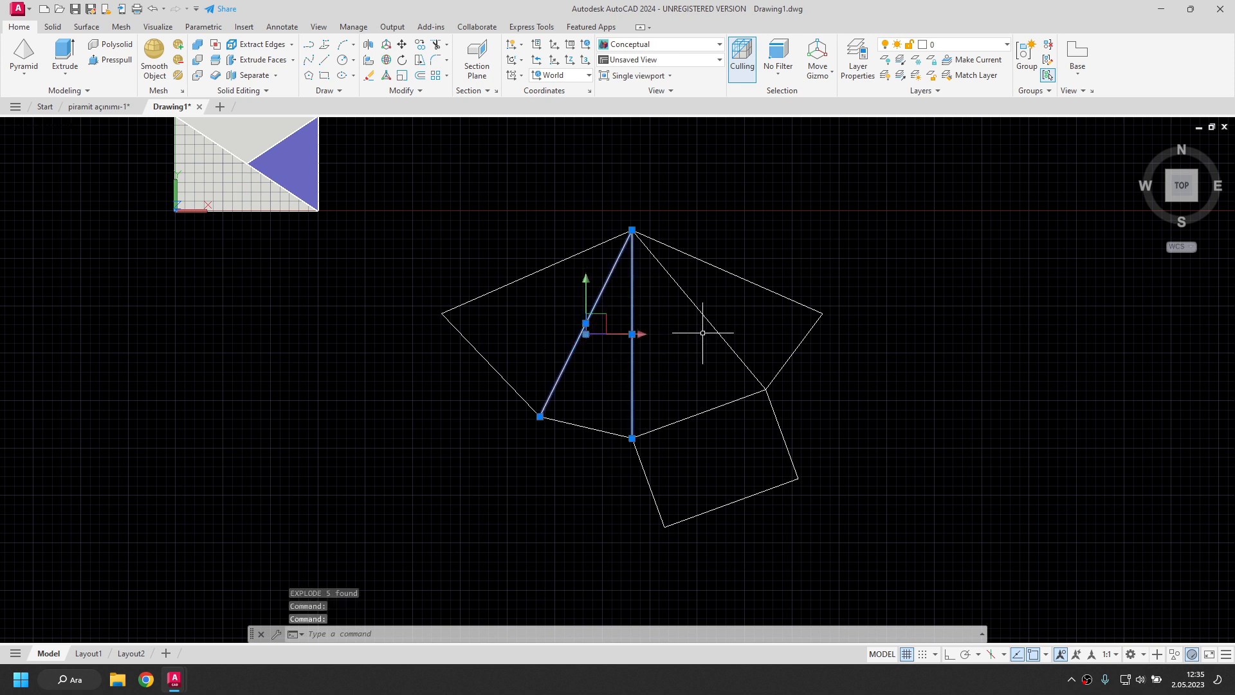
{"action": "left_click", "coordinate": [695, 414]}
{"action": "key", "text": "Delete"}
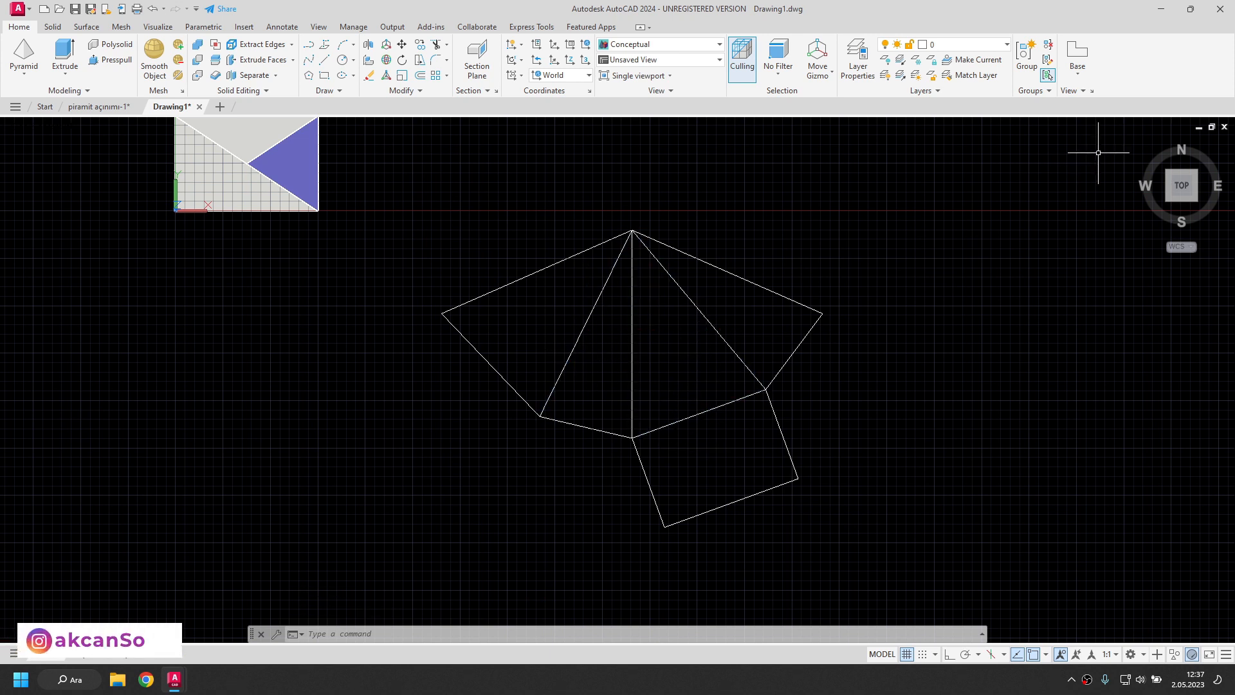
Step: Copy all lines of the cleaned-up flat net to the clipboard, leaving both pyramids out of the selection
{"action": "left_click", "coordinate": [1141, 146]}
{"action": "scroll", "coordinate": [669, 377], "scroll_direction": "down", "scroll_amount": 3}
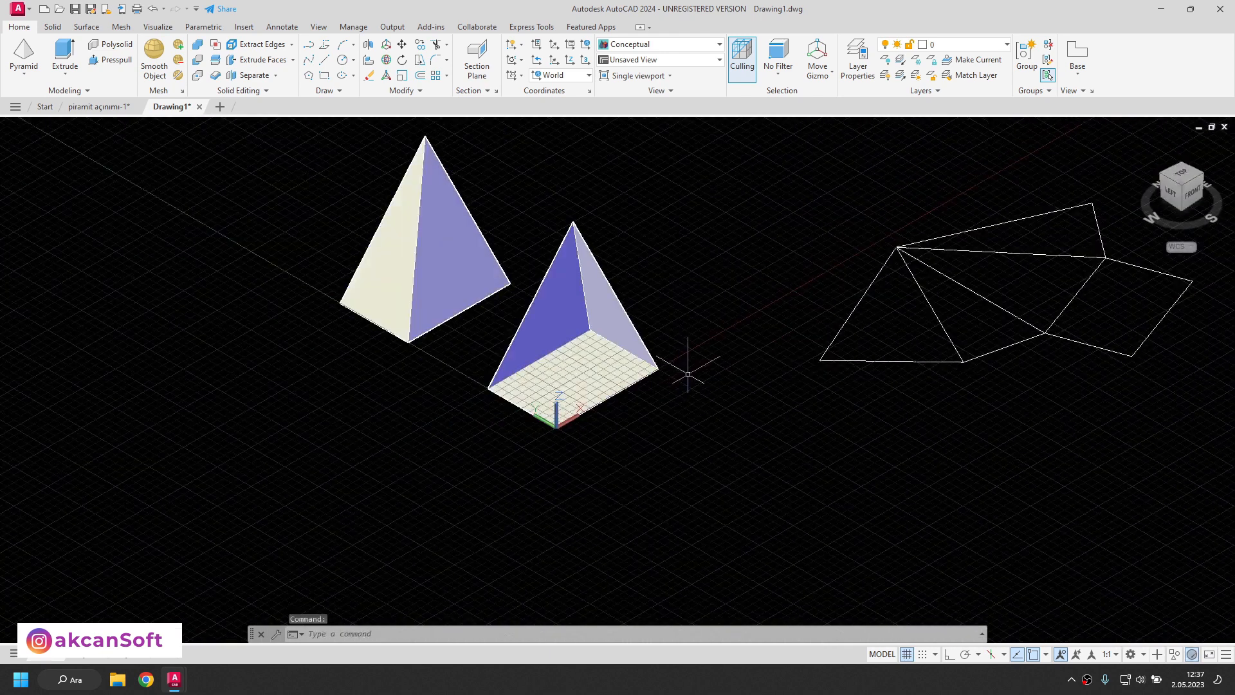
{"action": "scroll", "coordinate": [690, 372], "scroll_direction": "down", "scroll_amount": 3}
{"action": "middle_click_drag", "start_coordinate": [690, 374], "coordinate": [490, 425]}
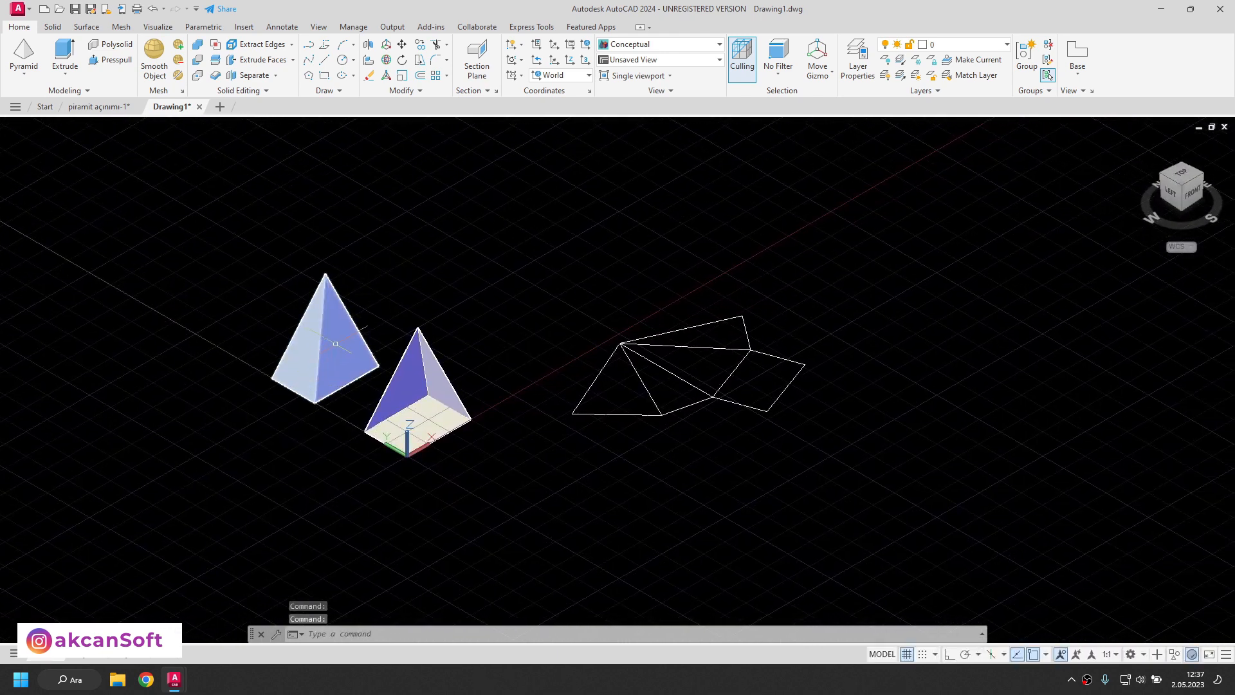
{"action": "left_click", "coordinate": [828, 455]}
{"action": "left_click", "coordinate": [544, 278]}
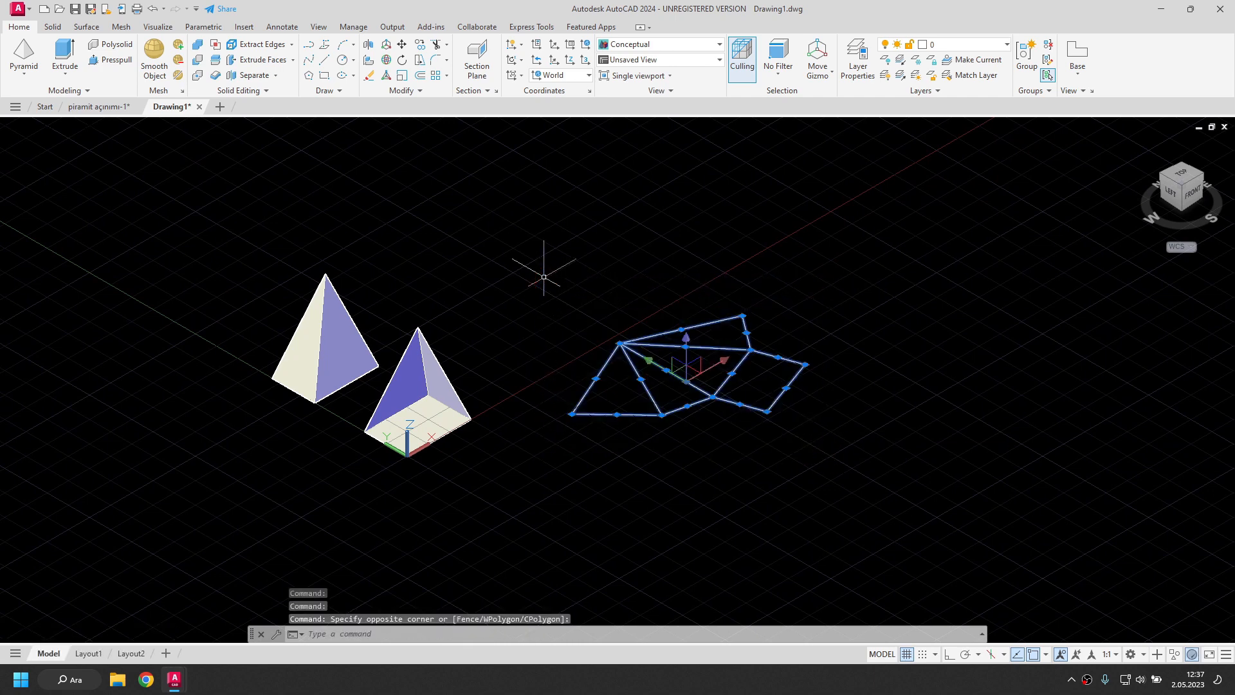
{"action": "key", "text": "ctrl+c"}
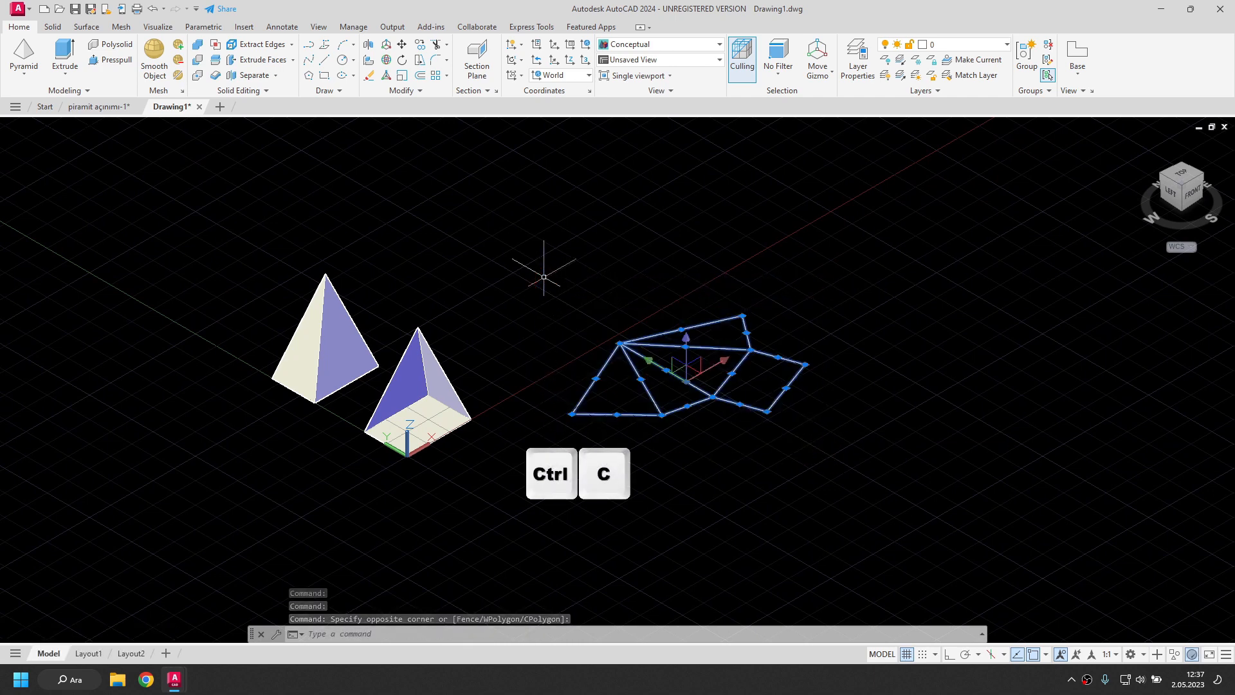
Step: Switch to the piramit açınımı-1 drawing and paste the copied net beside the unfilled, dimensioned net
{"action": "left_click", "coordinate": [99, 106]}
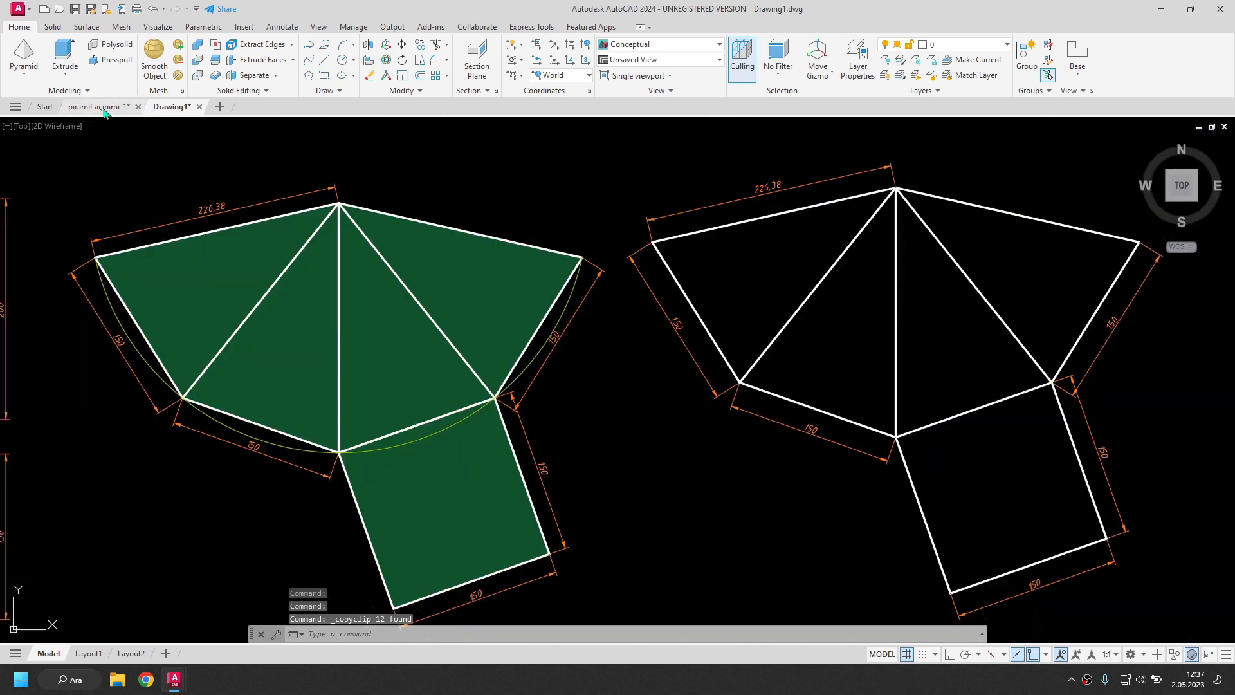
{"action": "middle_click_drag", "start_coordinate": [814, 348], "coordinate": [292, 319]}
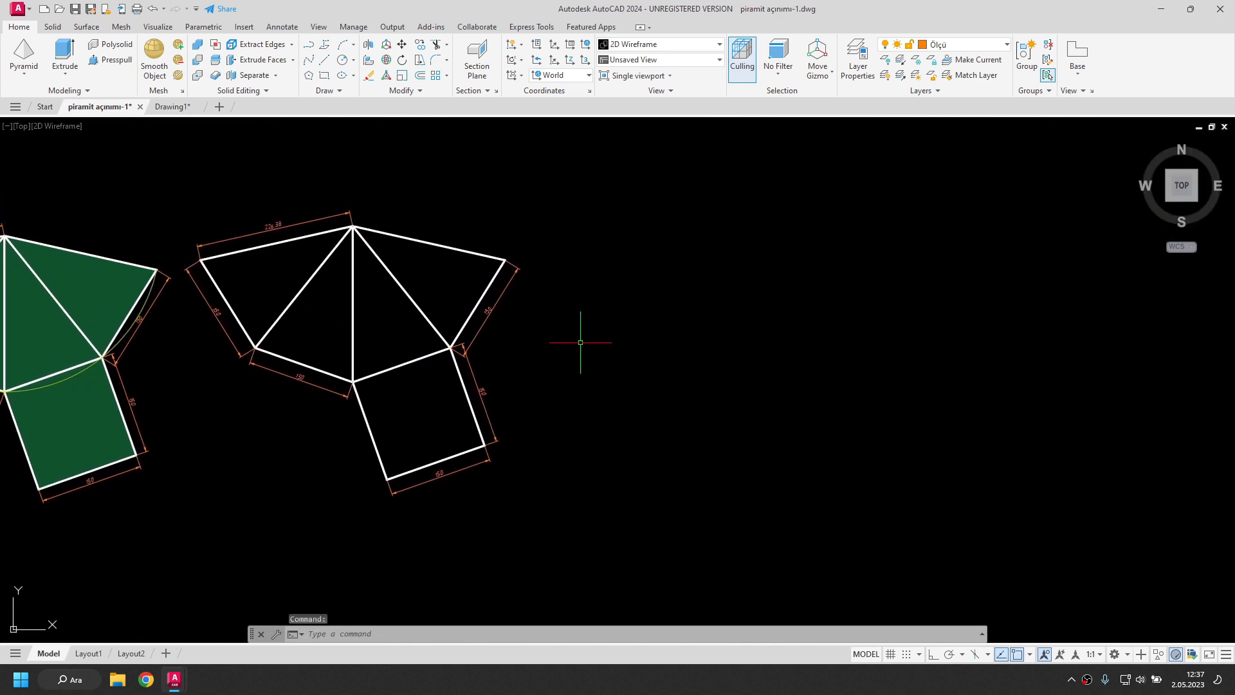
{"action": "right_click", "coordinate": [657, 265]}
{"action": "mouse_move", "coordinate": [700, 310]}
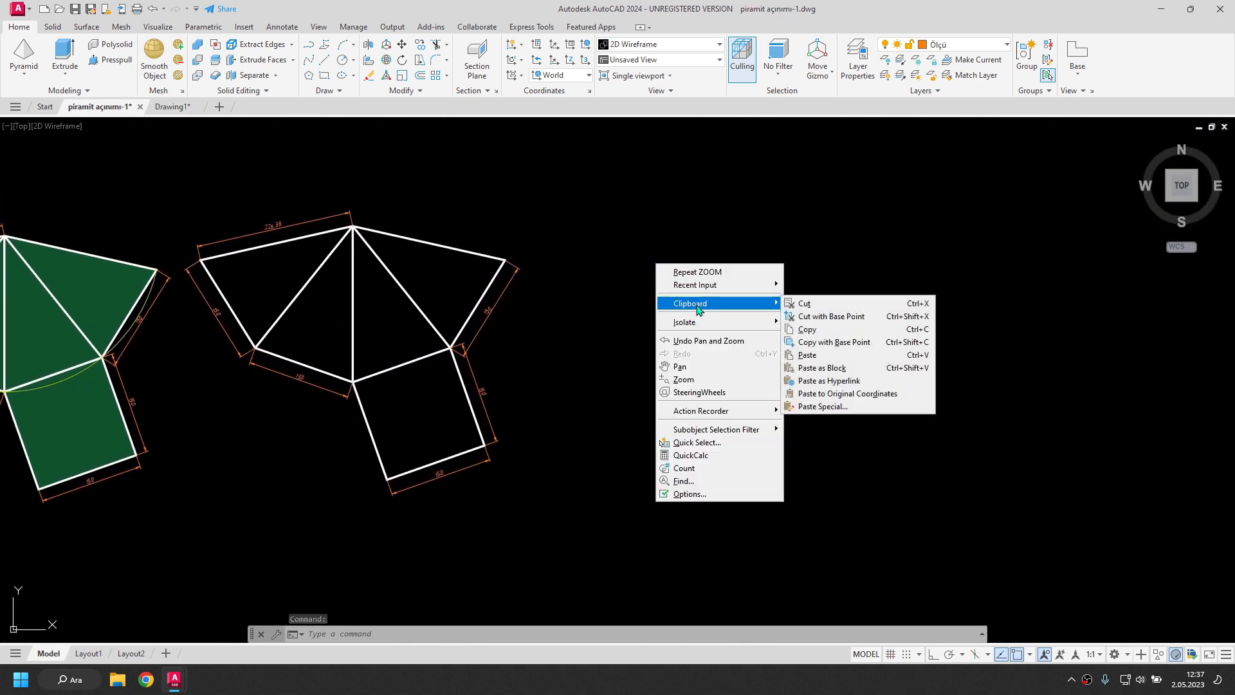
{"action": "left_click", "coordinate": [812, 355]}
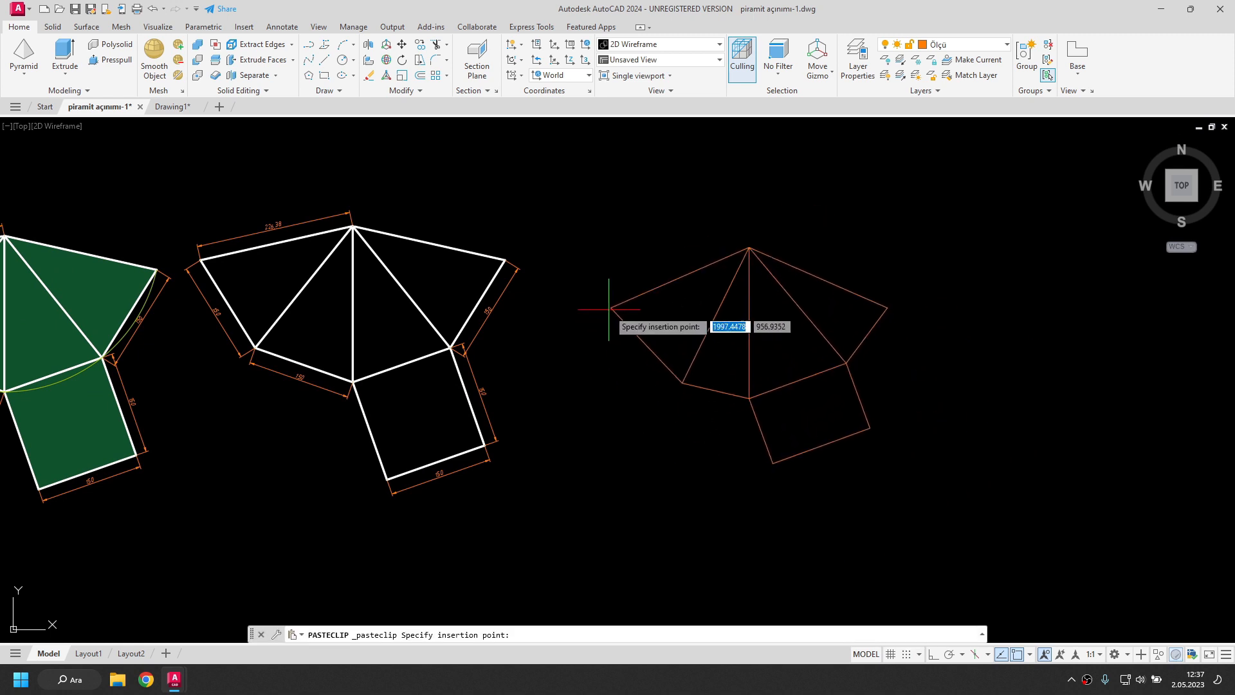
{"action": "left_click", "coordinate": [798, 455]}
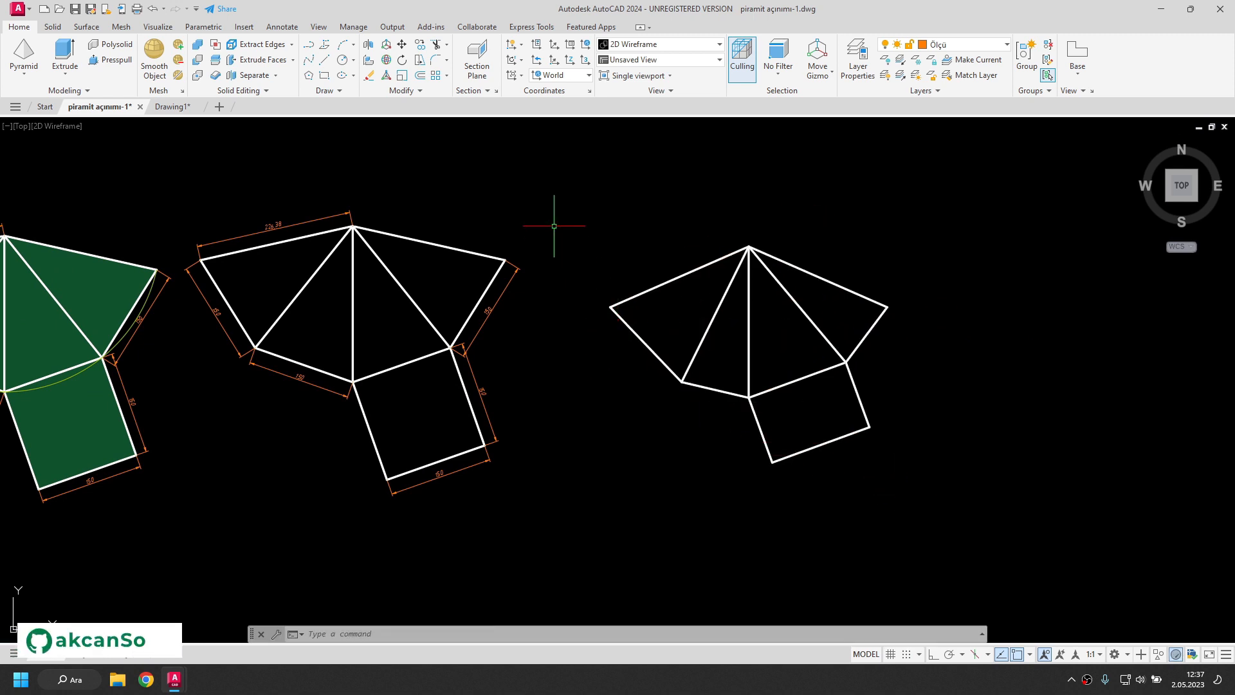
Step: Add an aligned dimension above the upper-left slanted outer edge of the pasted net
{"action": "left_click", "coordinate": [282, 27]}
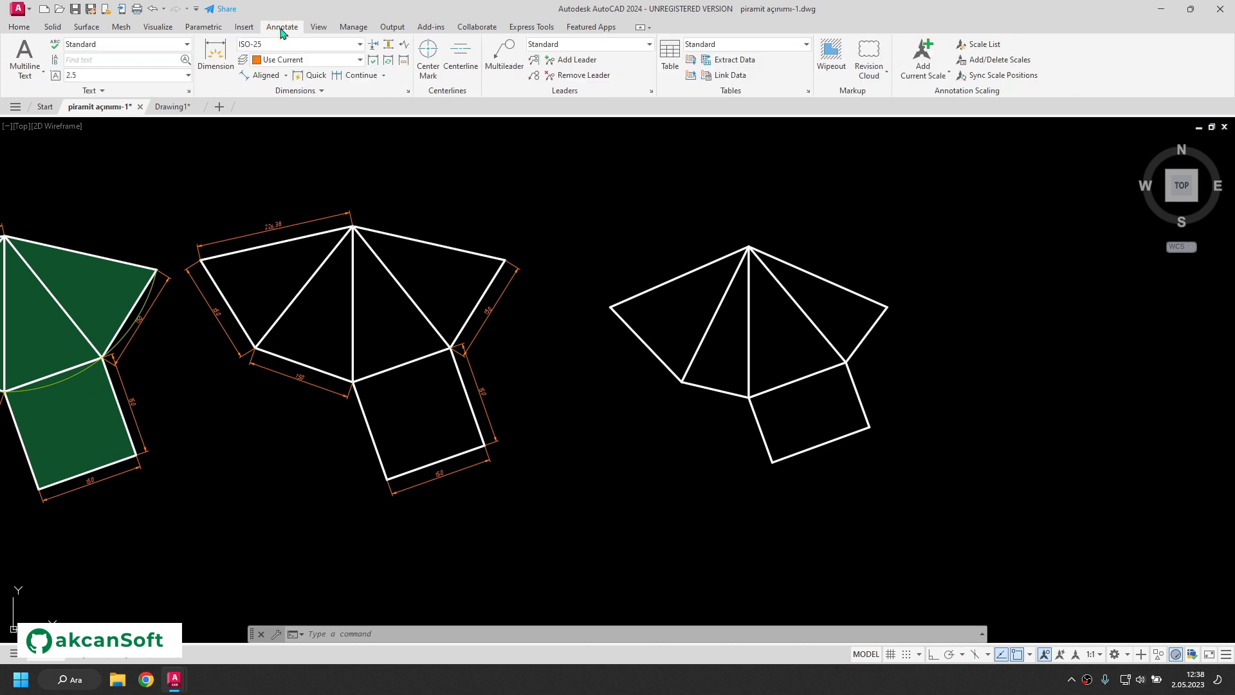
{"action": "left_click", "coordinate": [265, 76]}
{"action": "scroll", "coordinate": [665, 276], "scroll_direction": "up", "scroll_amount": 3}
{"action": "key", "text": "Return"}
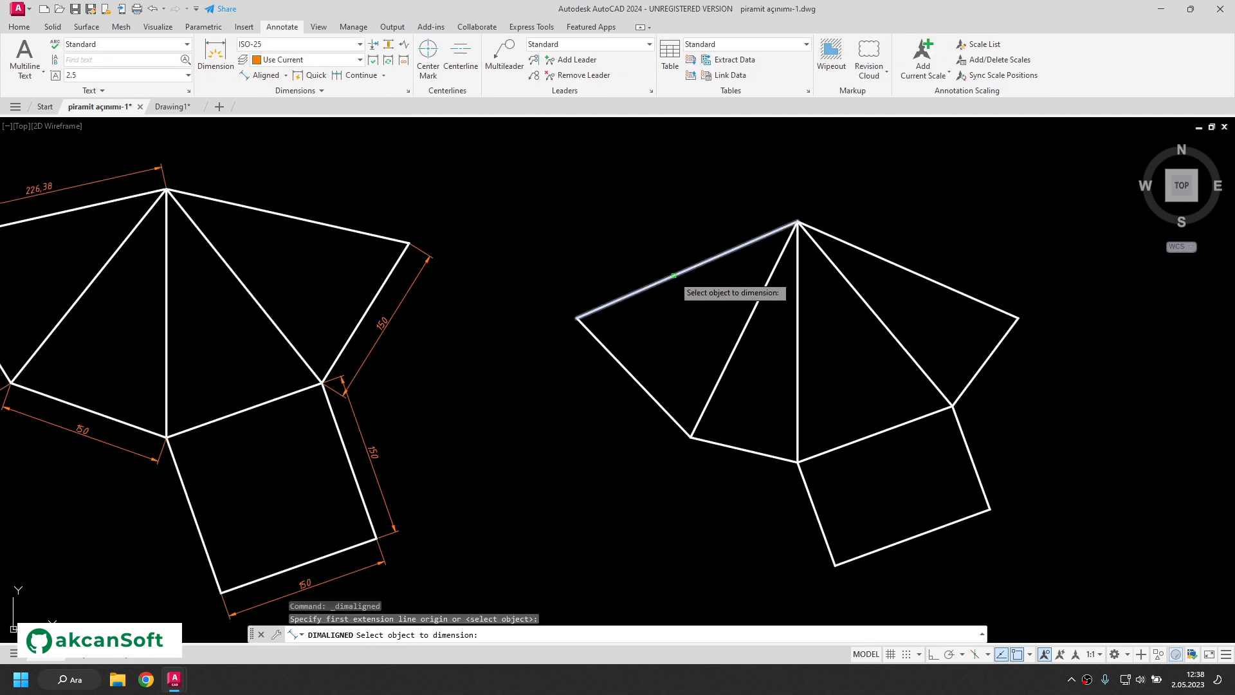
{"action": "left_click", "coordinate": [651, 286]}
{"action": "left_click", "coordinate": [657, 258]}
Step: Add aligned dimensions outside the base edges of the two triangles left of the pasted net's middle fold
{"action": "key", "text": "Return"}
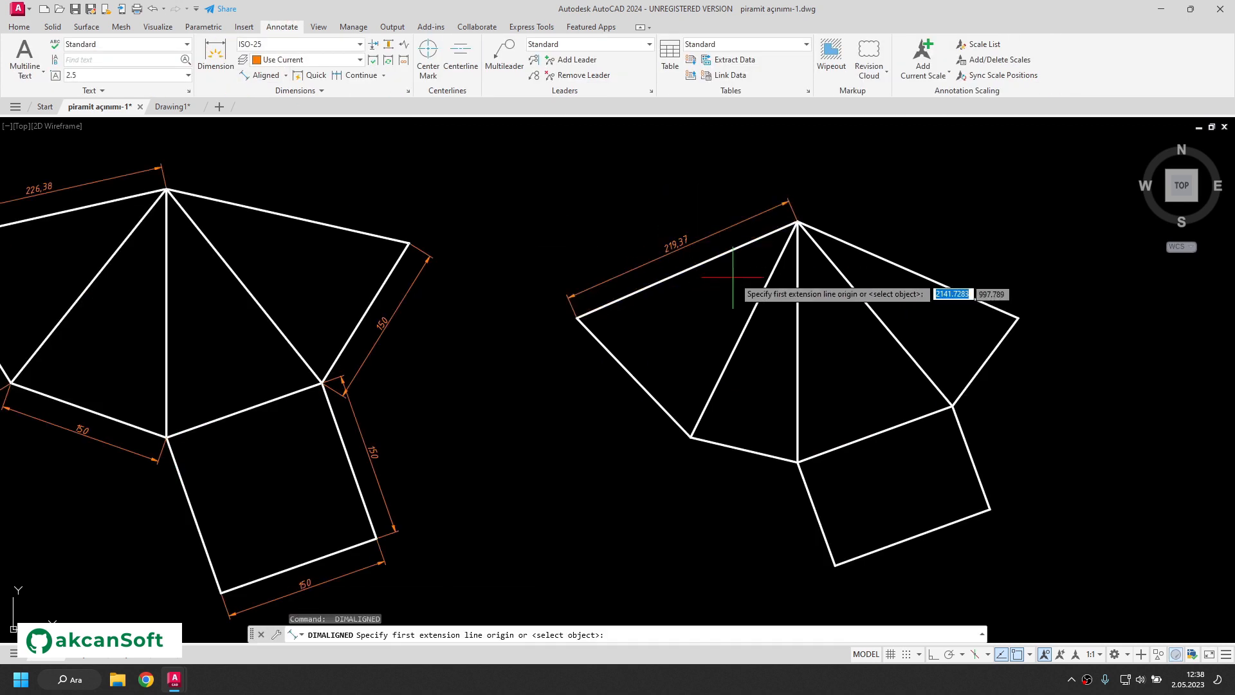
{"action": "key", "text": "Return"}
{"action": "left_click", "coordinate": [624, 369]}
{"action": "left_click", "coordinate": [696, 476]}
{"action": "key", "text": "Return"}
{"action": "key", "text": "Return"}
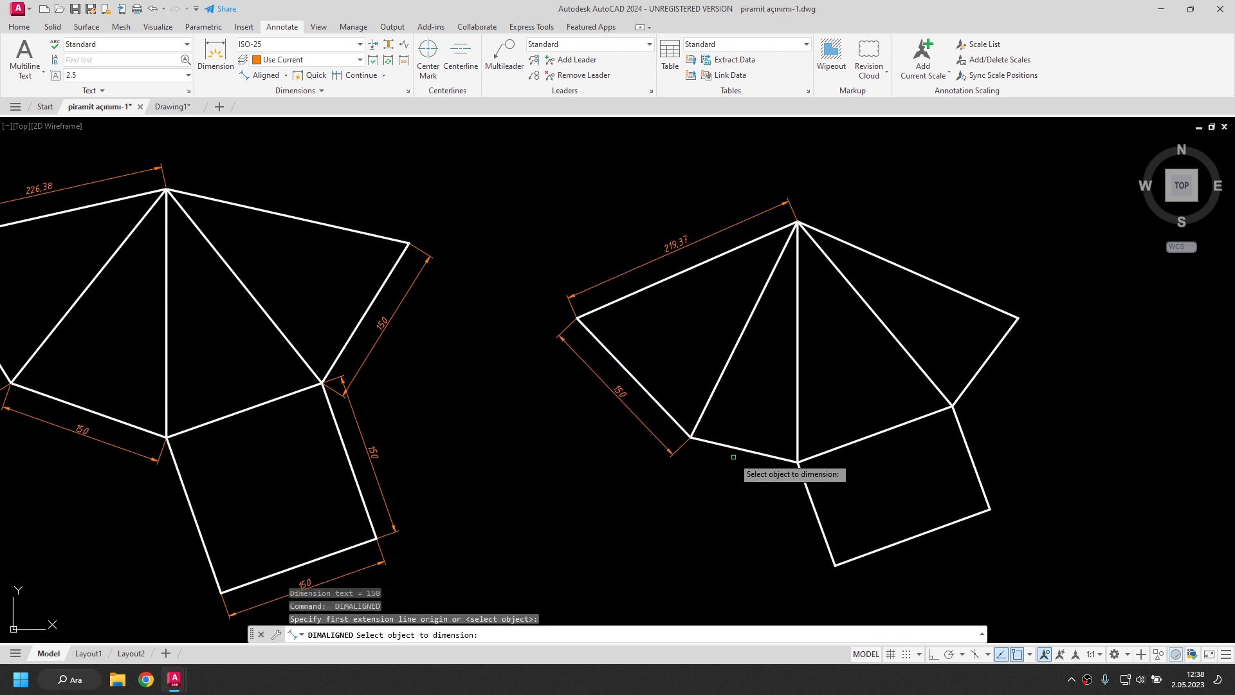
{"action": "left_click", "coordinate": [737, 448]}
{"action": "left_click", "coordinate": [735, 474]}
Step: Add aligned dimensions to the left short edge and the lower long edge of the net's base rectangle
{"action": "key", "text": "Return"}
{"action": "key", "text": "Return"}
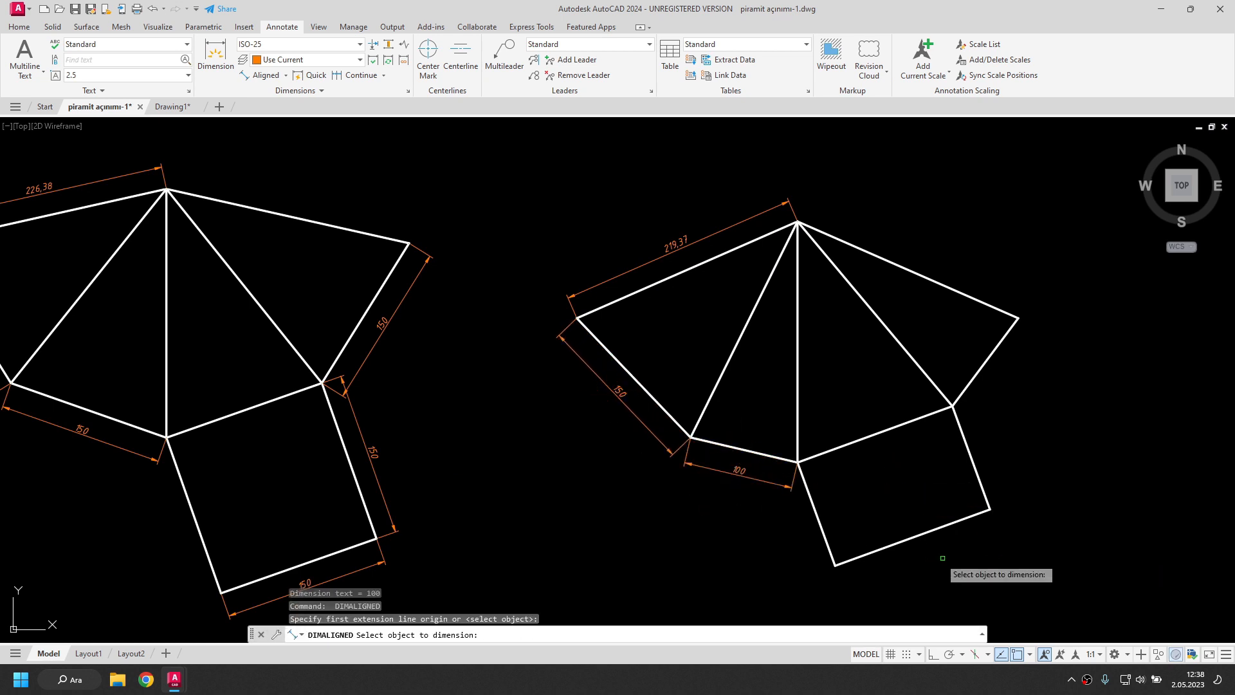
{"action": "left_click", "coordinate": [828, 539]}
{"action": "left_click", "coordinate": [803, 540]}
{"action": "key", "text": "Return"}
{"action": "key", "text": "Return"}
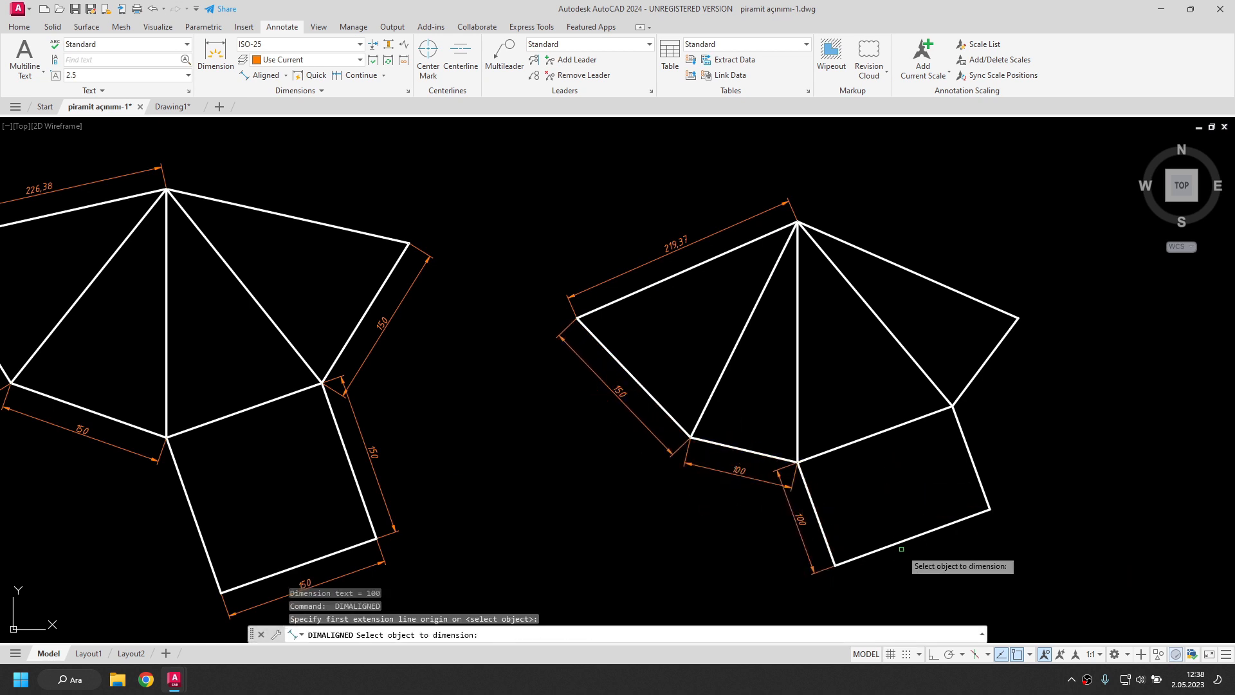
{"action": "left_click", "coordinate": [902, 544]}
{"action": "left_click", "coordinate": [908, 563]}
Step: Add an aligned dimension outside the short base edge of the pasted net's rightmost triangle
{"action": "key", "text": "Return"}
{"action": "key", "text": "Return"}
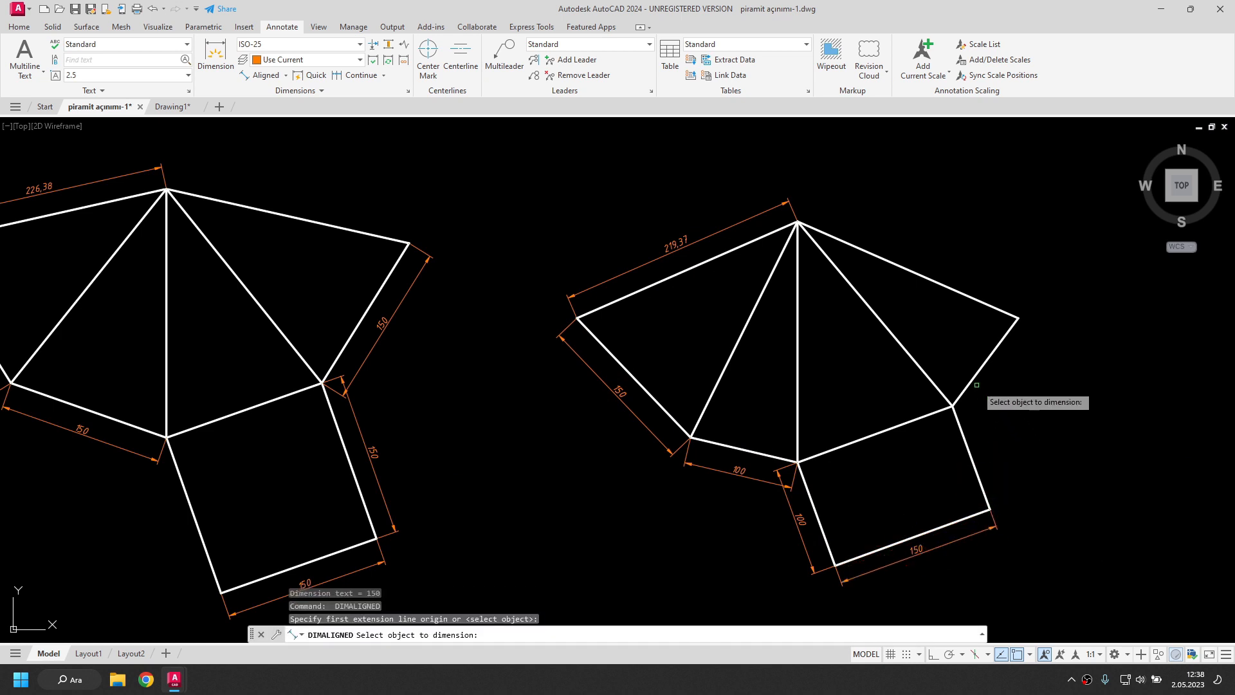
{"action": "left_click", "coordinate": [974, 379]}
{"action": "left_click", "coordinate": [995, 384]}
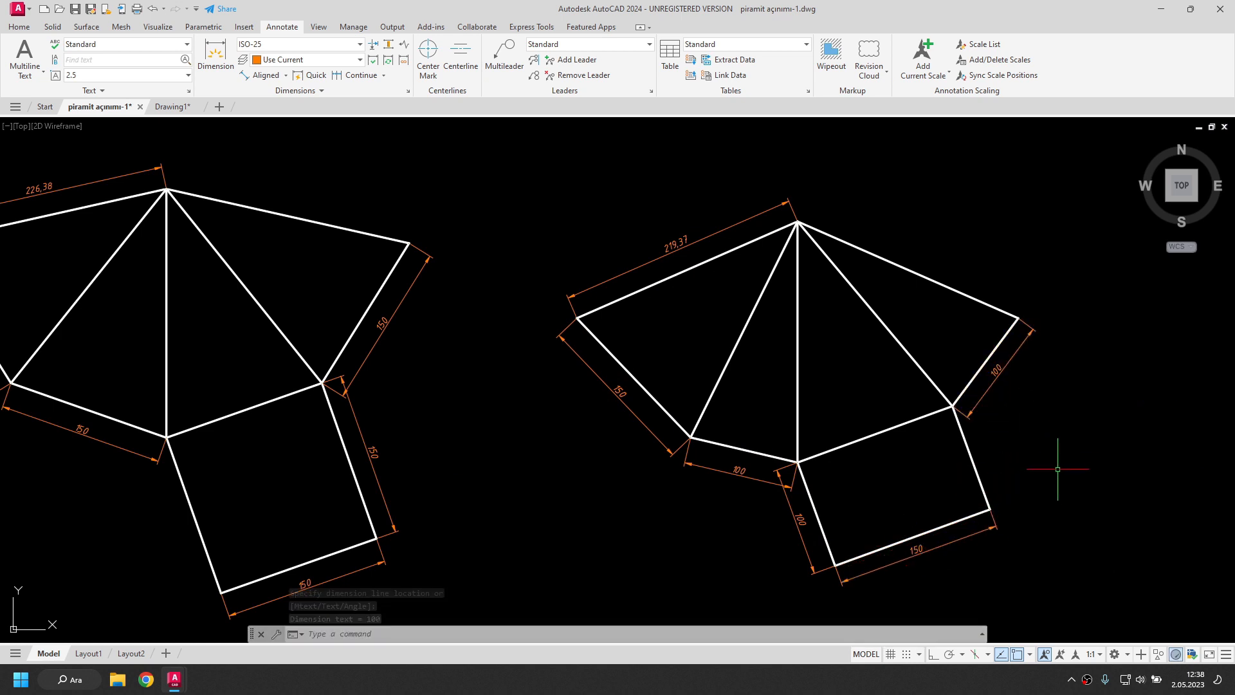
Step: Move the pasted net with its dimensions slightly up and closer to the neighbouring net
{"action": "left_click", "coordinate": [1071, 577]}
{"action": "left_click", "coordinate": [540, 182]}
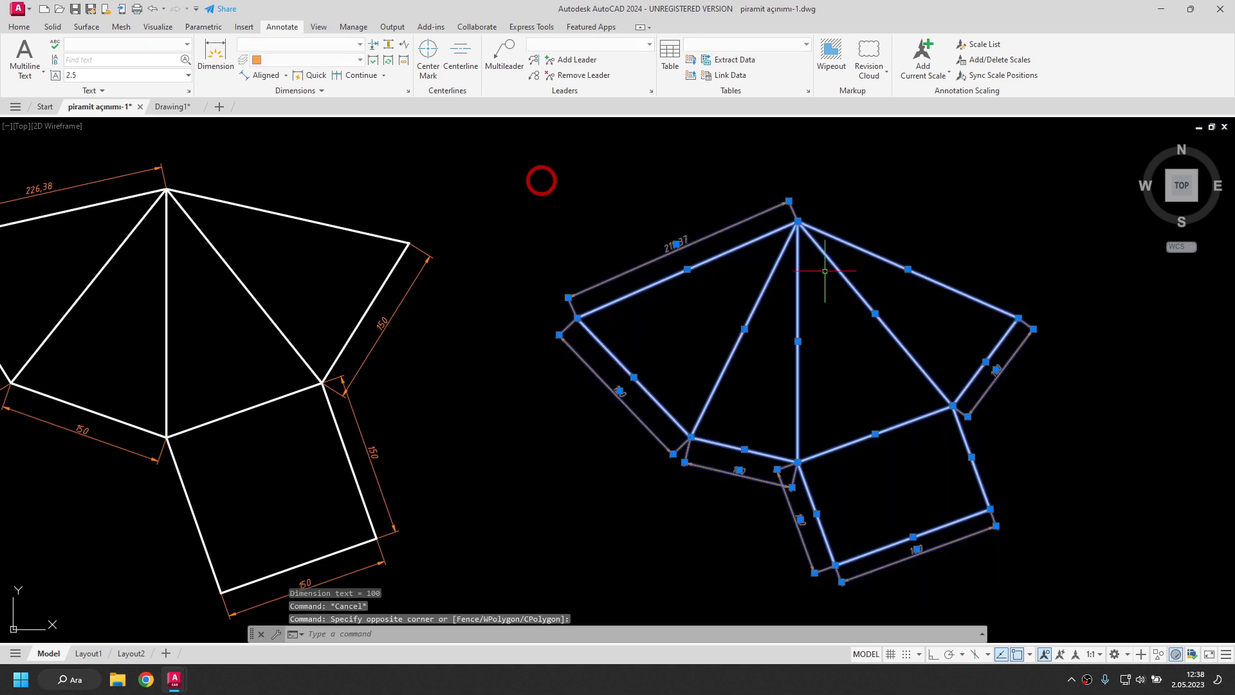
{"action": "left_click_drag", "start_coordinate": [871, 256], "coordinate": [797, 200]}
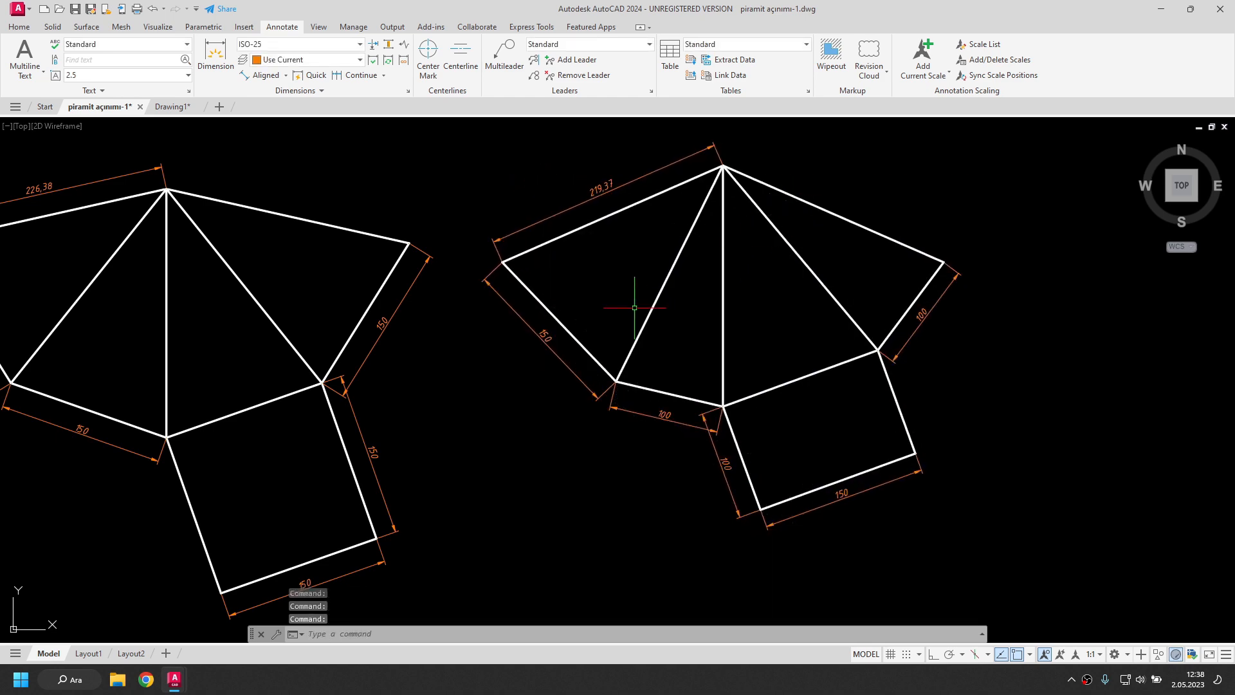
{"action": "middle_click", "coordinate": [513, 375]}
{"action": "middle_click", "coordinate": [513, 375]}
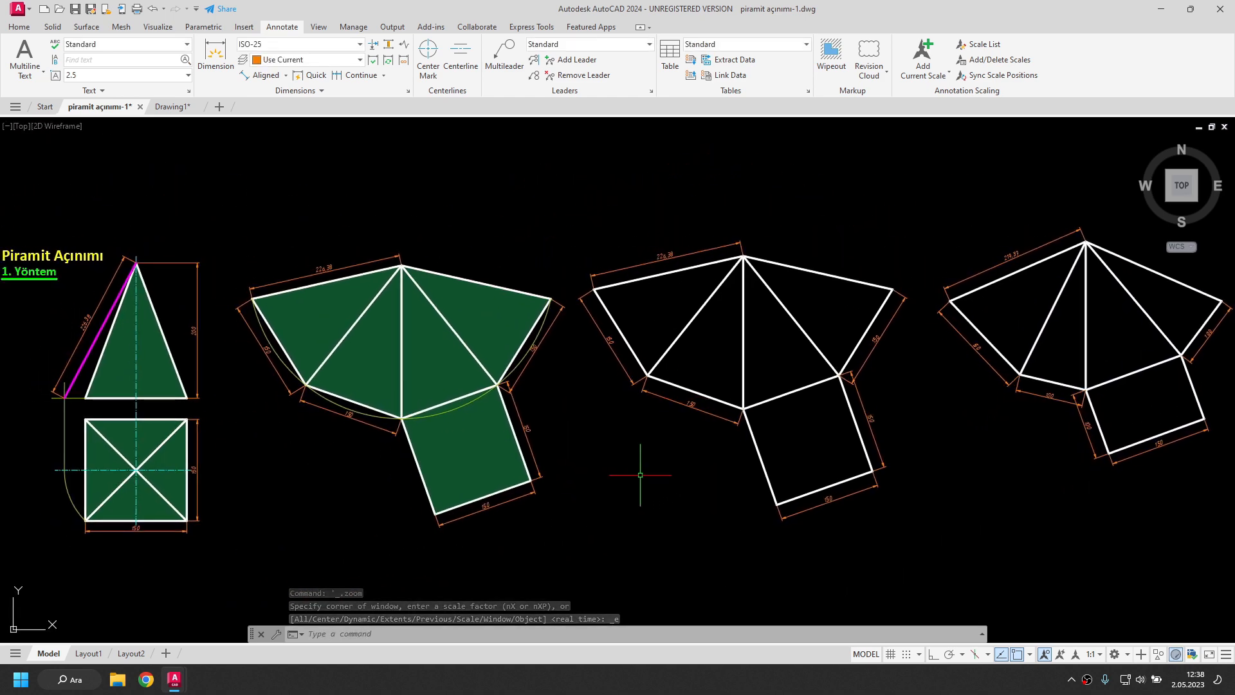